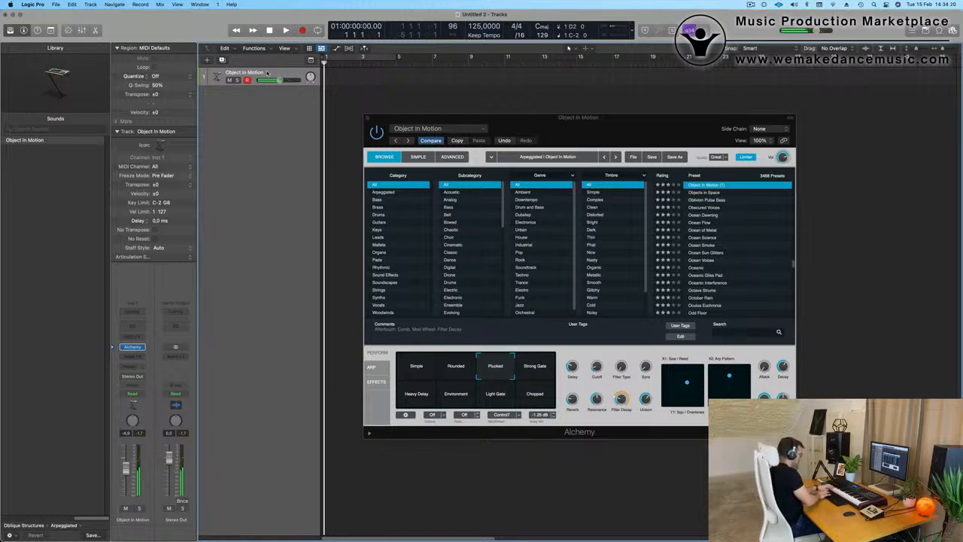
{"action": "key", "text": "r"}
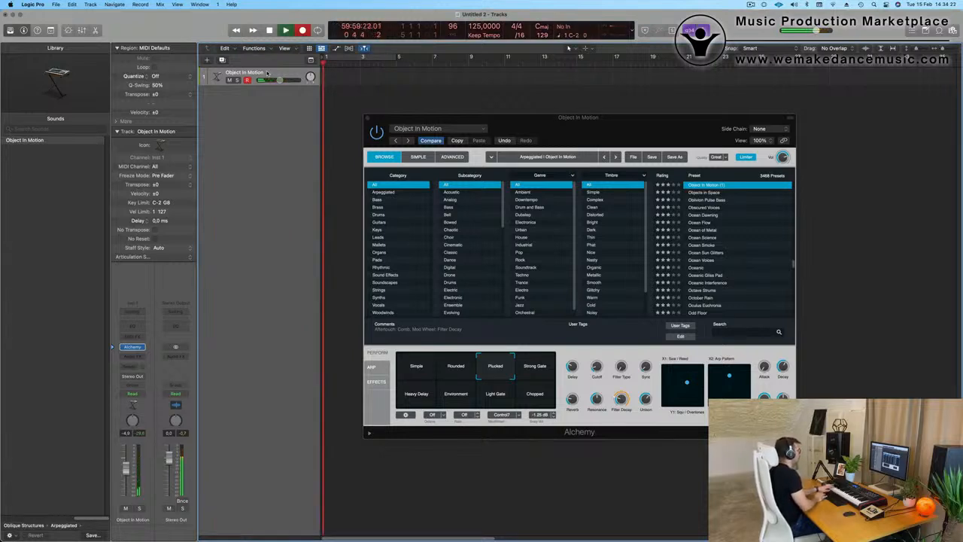
{"action": "key", "text": "space"}
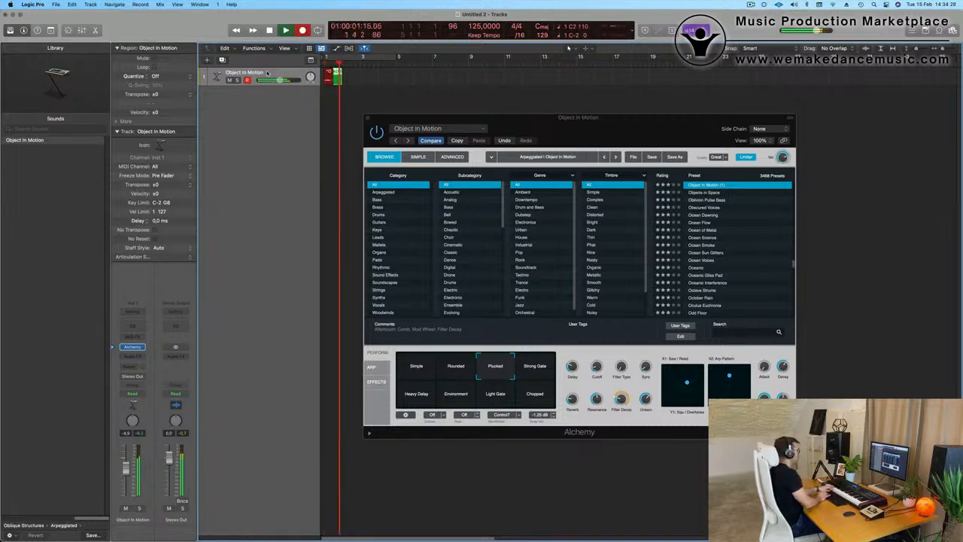
{"action": "key", "text": "space"}
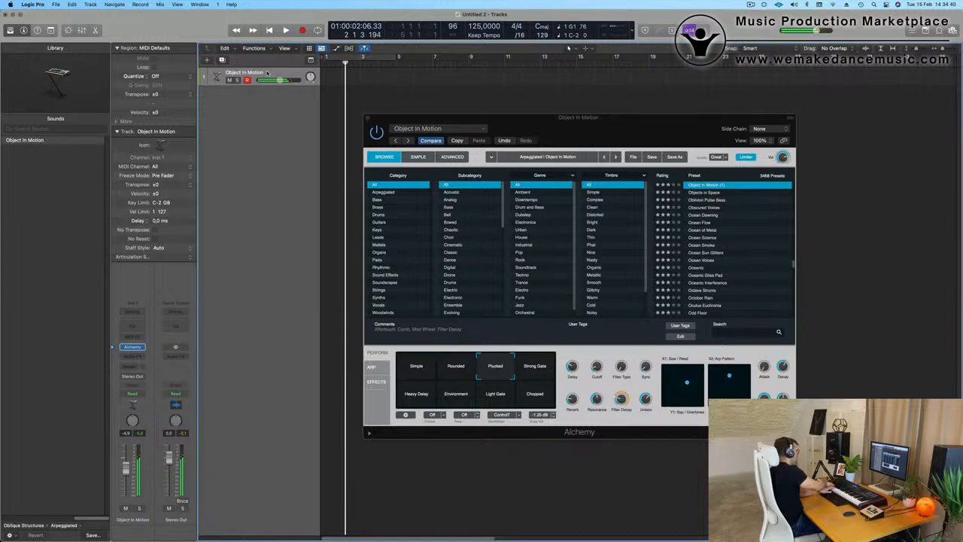
- Record a new MIDI take on the Object In Motion track and discontinue recording after the played phrase
{"action": "key", "text": "r"}
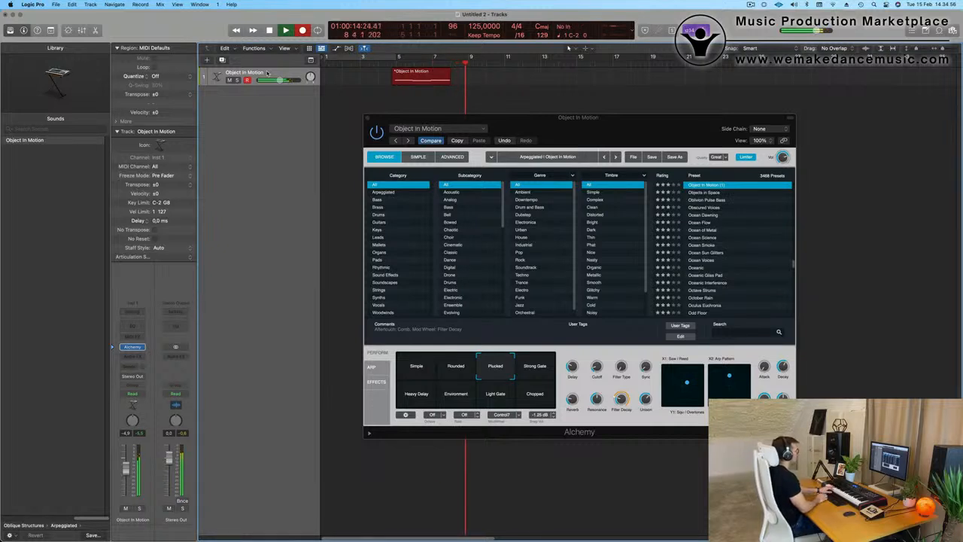
{"action": "key", "text": "shift+r"}
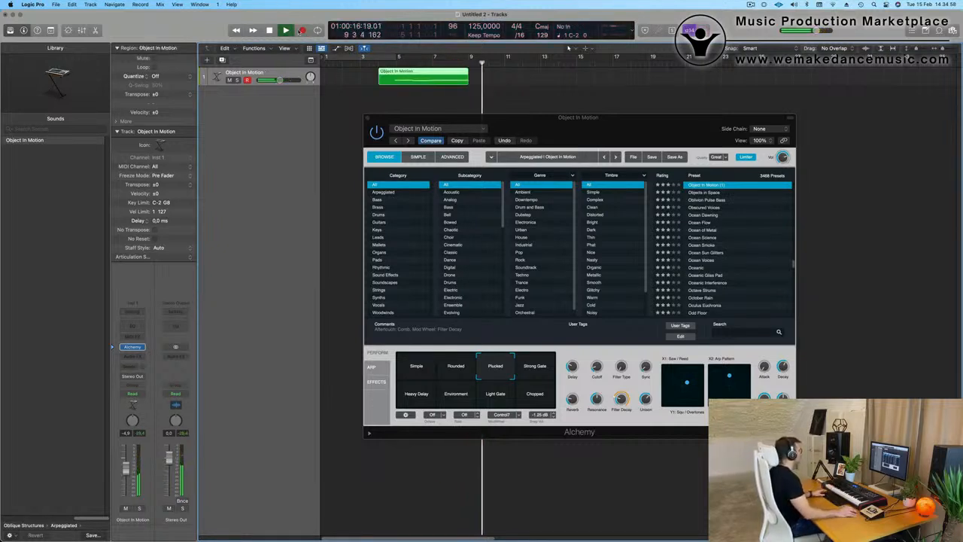
- Split off the recorded region's lead-in with crossing notes split, and move the remaining four-bar region to bar 1
{"action": "key", "text": "super+t"}
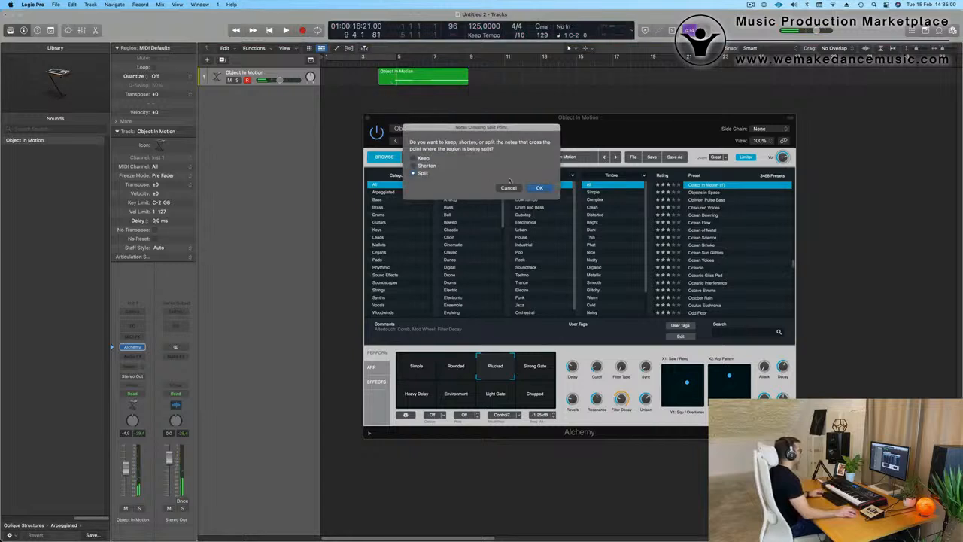
{"action": "left_click", "coordinate": [540, 188]}
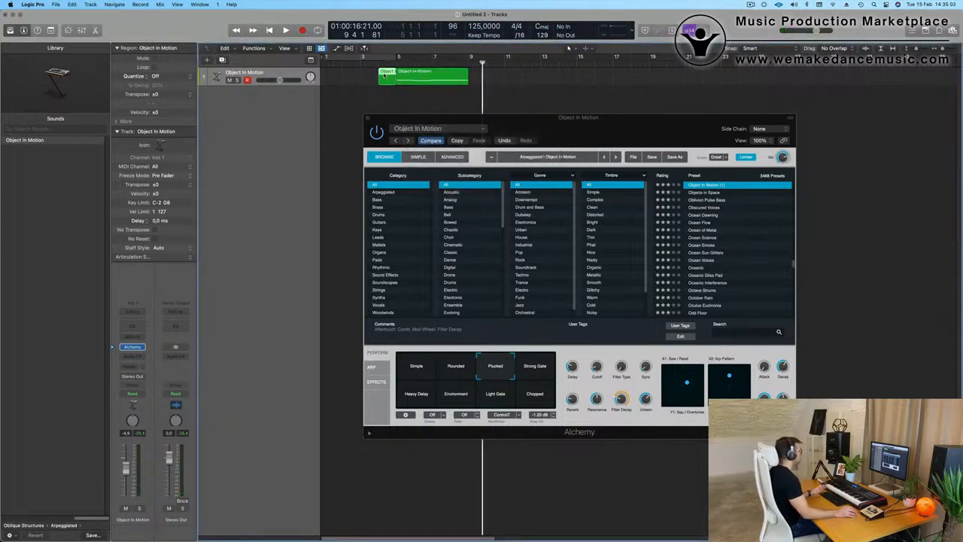
{"action": "left_click_drag", "start_coordinate": [420, 76], "coordinate": [348, 76]}
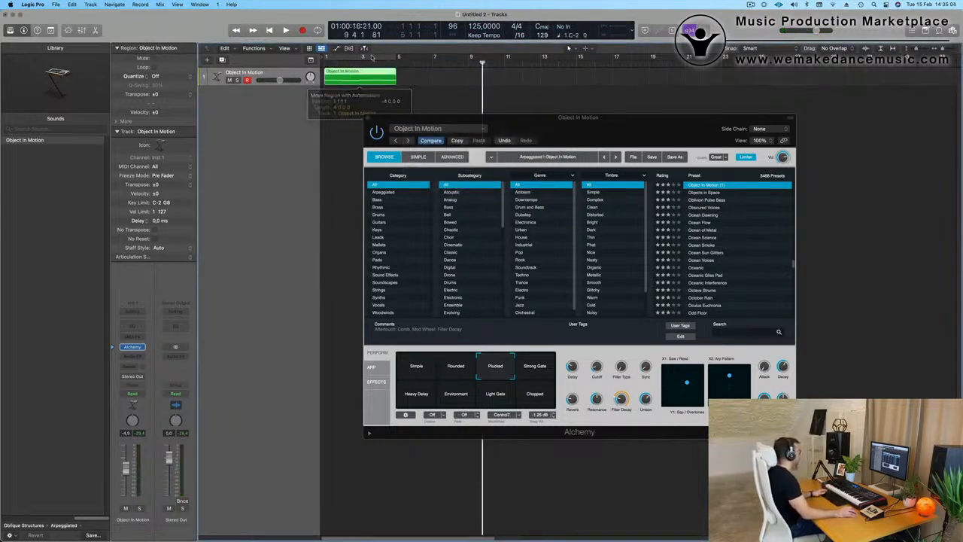
- Set the cycle range to the four-bar Object In Motion region and play its beginning briefly
{"action": "key", "text": "super+u"}
{"action": "key", "text": "space"}
{"action": "key", "text": "space"}
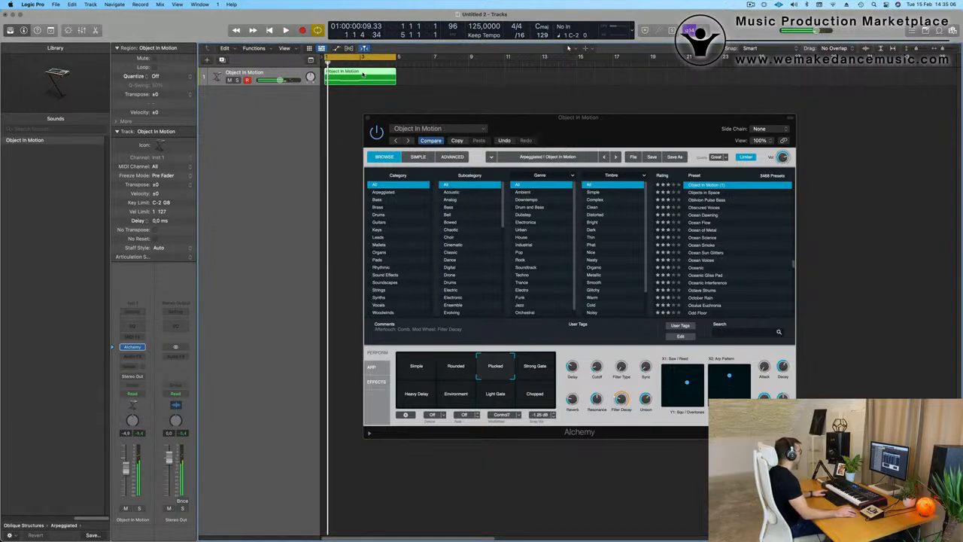
- Open the region in the Piano Roll and shift its last three notes so the second note starts on bar 2
{"action": "double_click", "coordinate": [363, 74]}
{"action": "scroll", "coordinate": [434, 512], "scroll_direction": "down", "scroll_amount": 2}
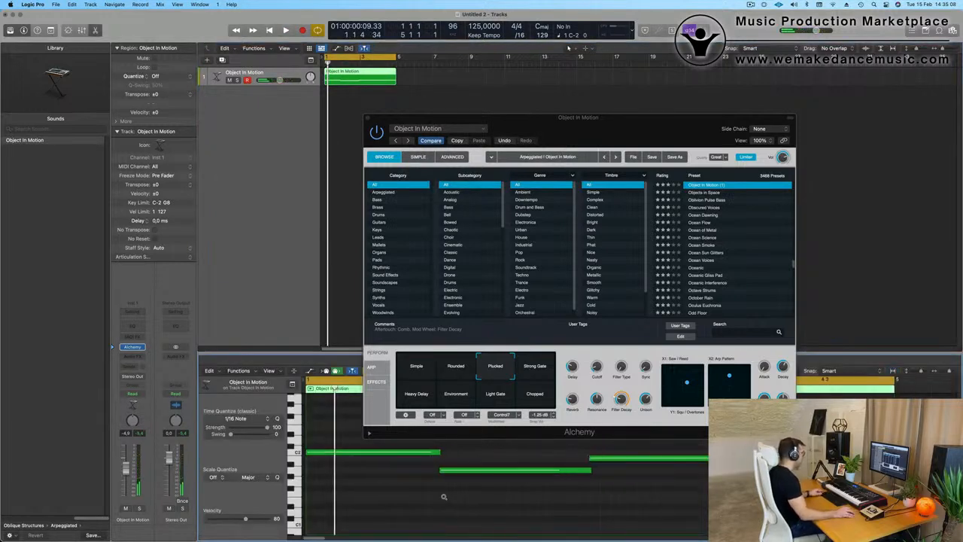
{"action": "scroll", "coordinate": [444, 497], "scroll_direction": "down", "scroll_amount": 1}
{"action": "left_click_drag", "start_coordinate": [508, 452], "coordinate": [699, 493]}
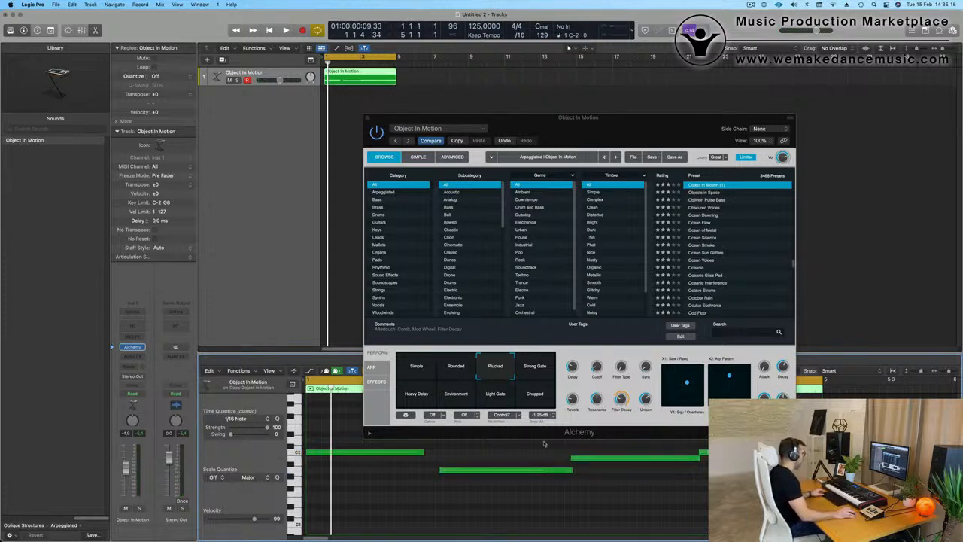
{"action": "left_click_drag", "start_coordinate": [367, 445], "coordinate": [721, 476]}
{"action": "left_click", "coordinate": [443, 465]}
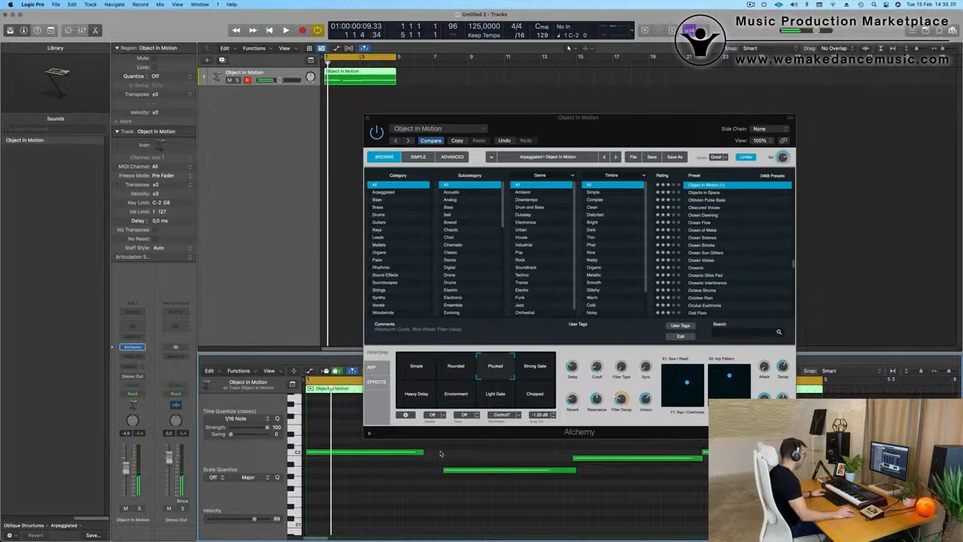
{"action": "left_click_drag", "start_coordinate": [441, 453], "coordinate": [715, 476]}
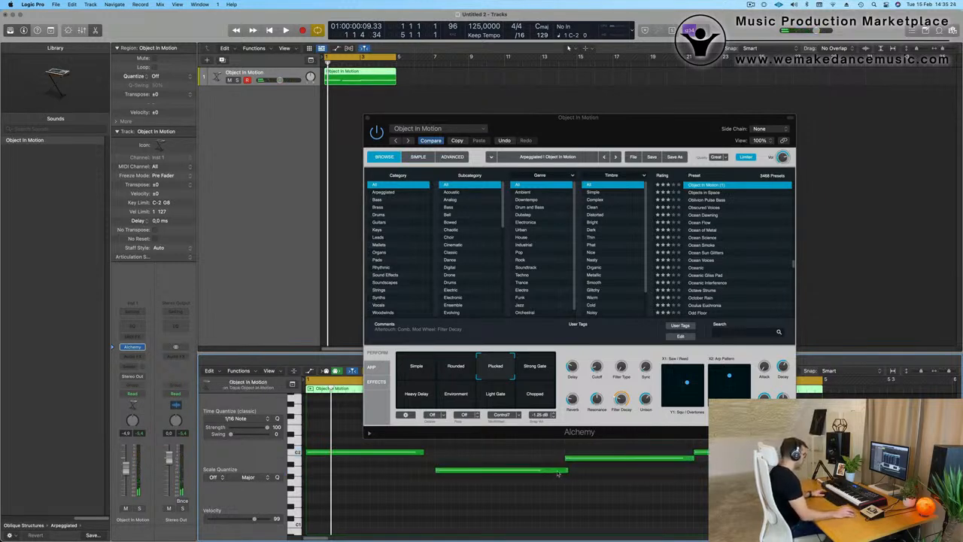
- Resize the first two notes to one bar each, and move the Alchemy window clear of the piano roll notes
{"action": "left_click_drag", "start_coordinate": [569, 472], "coordinate": [564, 473]}
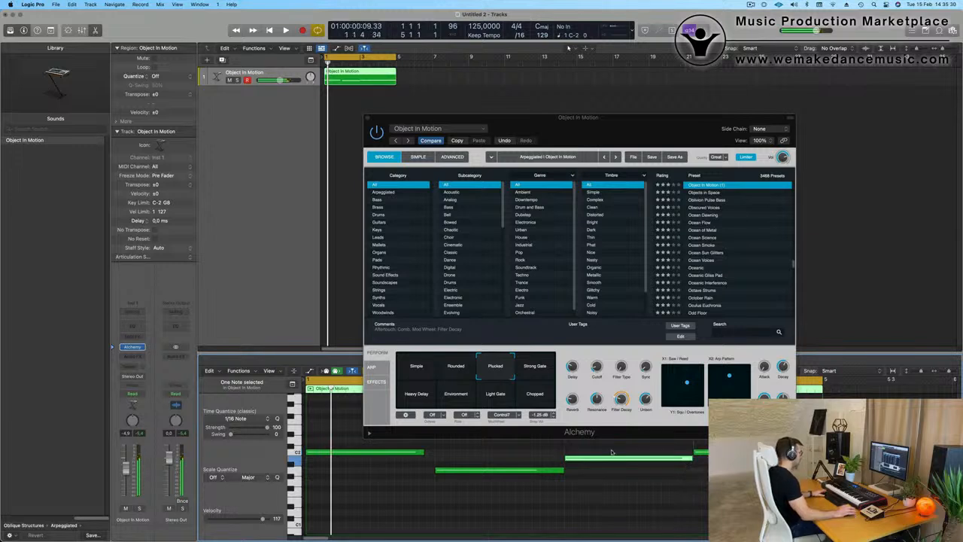
{"action": "left_click_drag", "start_coordinate": [424, 453], "coordinate": [434, 453]}
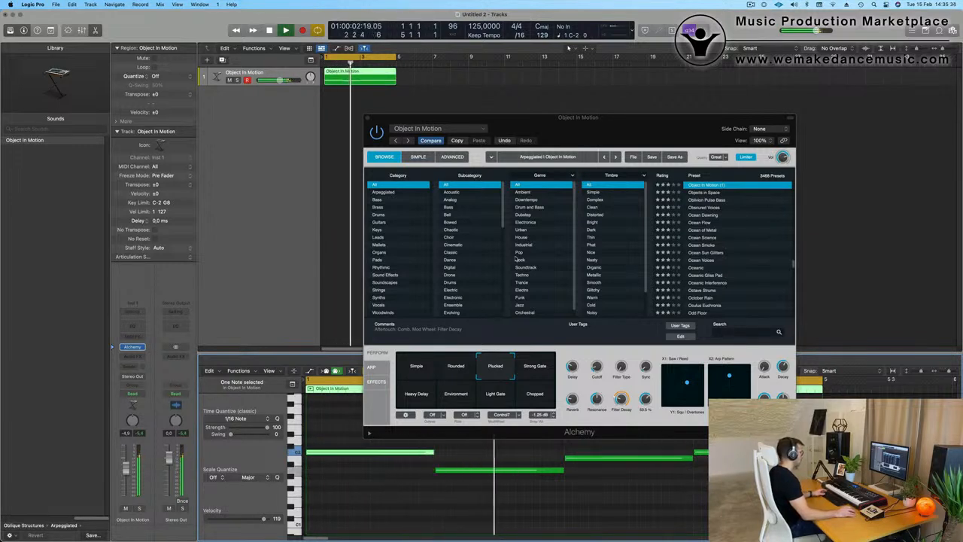
{"action": "left_click_drag", "start_coordinate": [582, 133], "coordinate": [680, 84]}
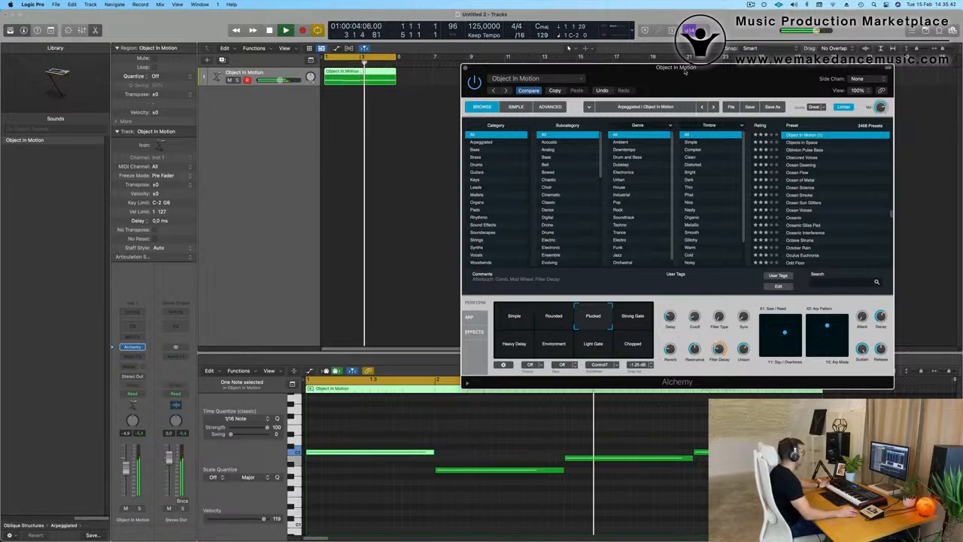
{"action": "left_click_drag", "start_coordinate": [685, 72], "coordinate": [676, 71]}
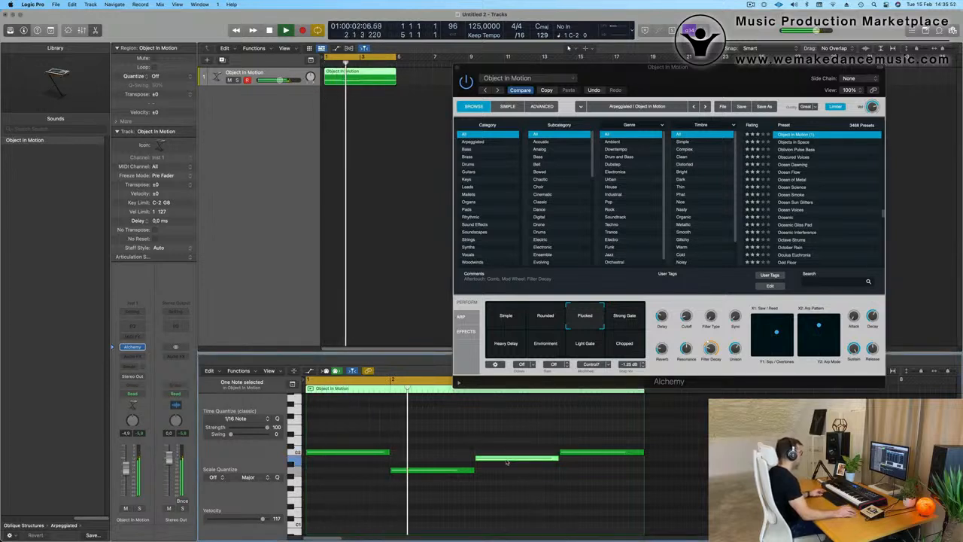
- Try a lower pitch for the third note, restore it, and try a higher pitch for the fourth note
{"action": "left_click_drag", "start_coordinate": [507, 463], "coordinate": [516, 485]}
{"action": "key", "text": "super+Left"}
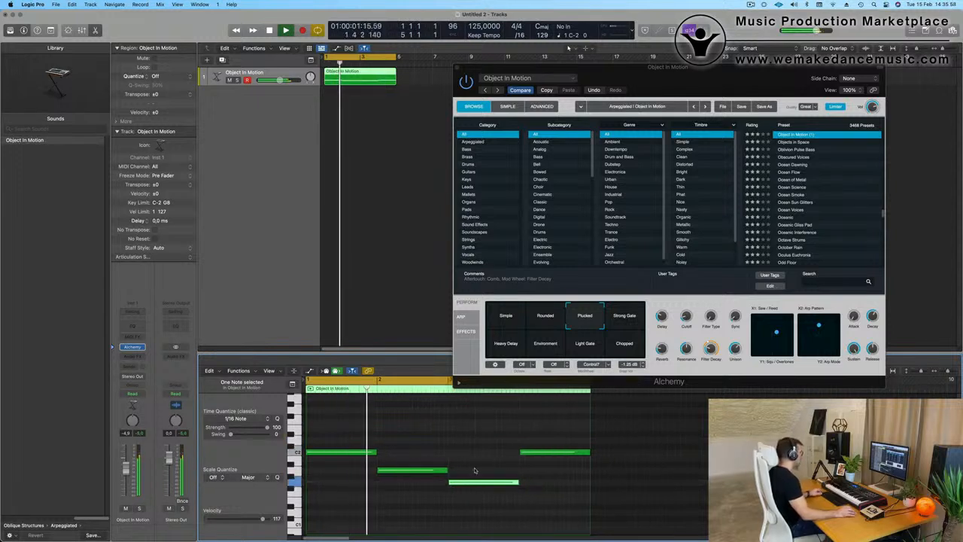
{"action": "key", "text": "super+Left"}
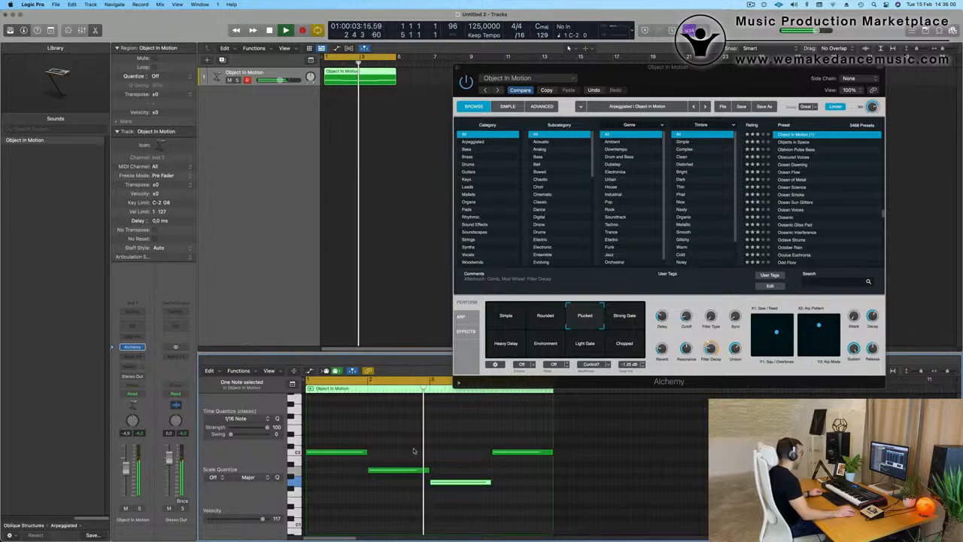
{"action": "key", "text": "super+Right"}
{"action": "left_click_drag", "start_coordinate": [467, 482], "coordinate": [468, 462]}
{"action": "left_click", "coordinate": [468, 462]}
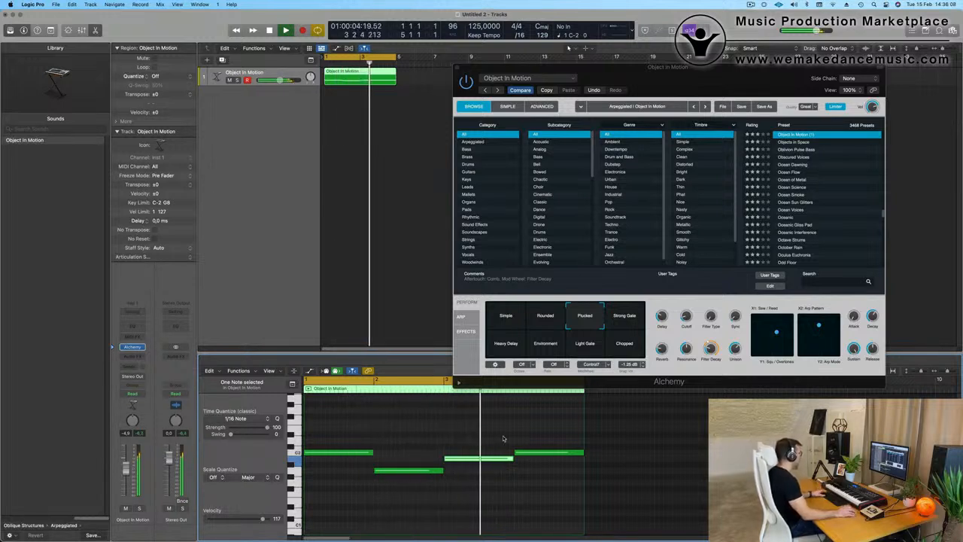
{"action": "left_click", "coordinate": [549, 454]}
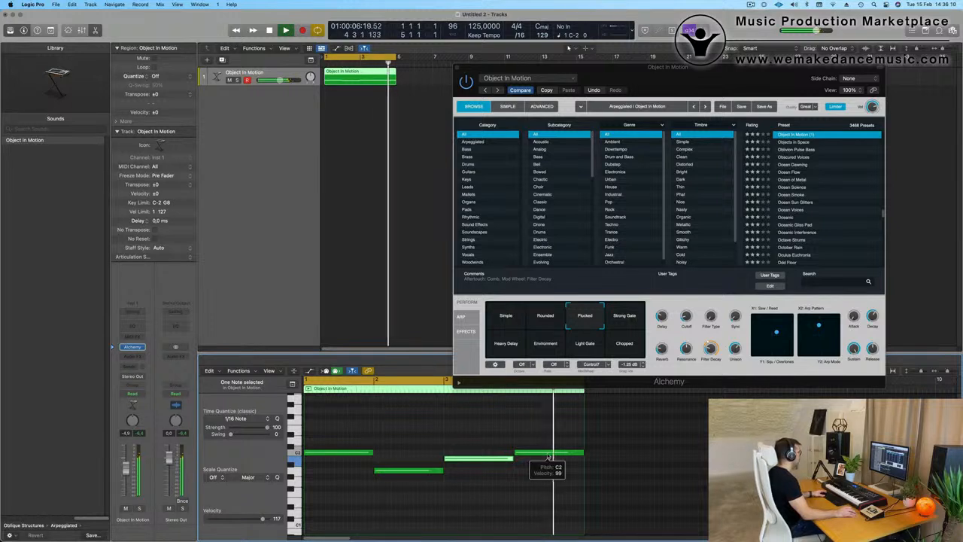
{"action": "left_click_drag", "start_coordinate": [549, 455], "coordinate": [549, 445]}
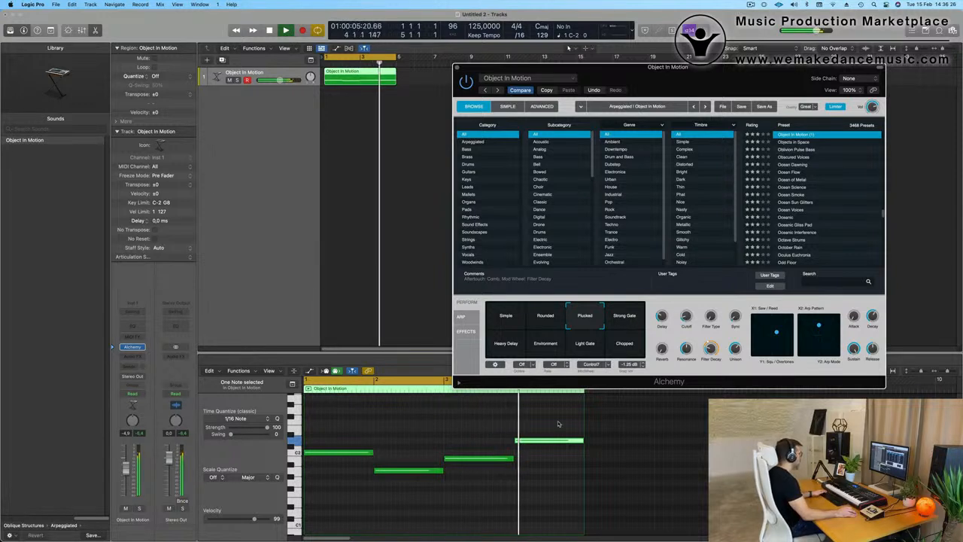
- Delete the fourth note and extend the third note to the end of the region
{"action": "left_click", "coordinate": [550, 452]}
{"action": "key", "text": "Delete"}
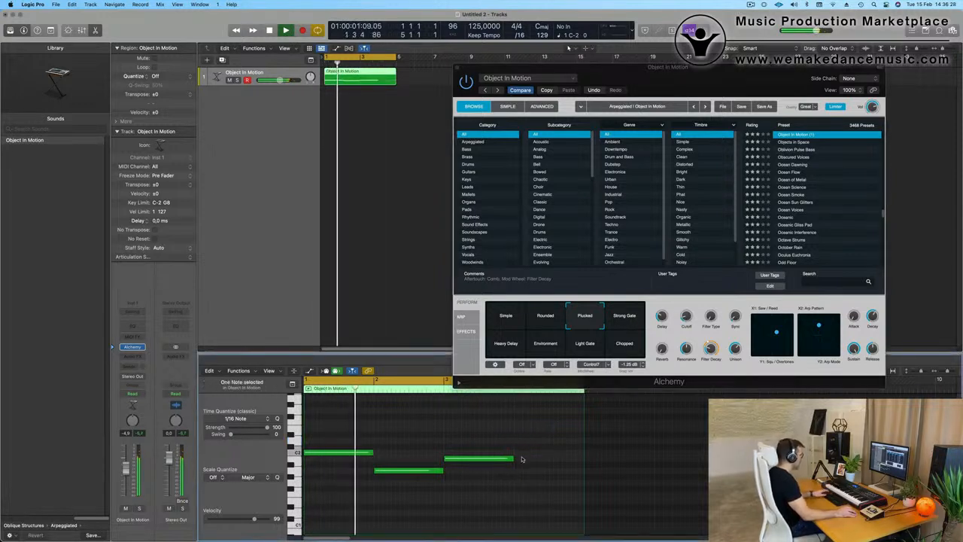
{"action": "left_click_drag", "start_coordinate": [513, 459], "coordinate": [583, 459]}
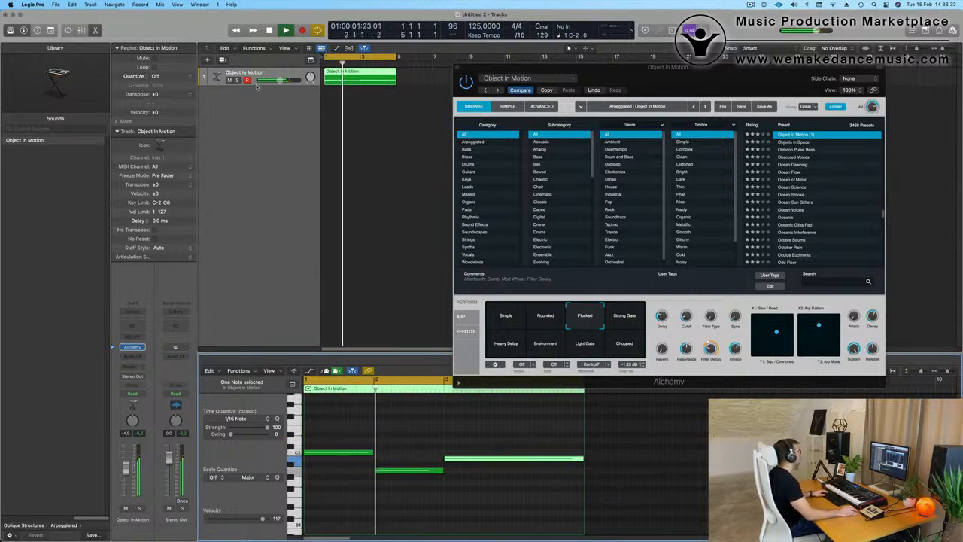
- Enlarge the Object In Motion track's height and reposition the point on Alchemy's X1/Y1 performance pad
{"action": "left_click_drag", "start_coordinate": [256, 86], "coordinate": [258, 215]}
{"action": "key", "text": "space"}
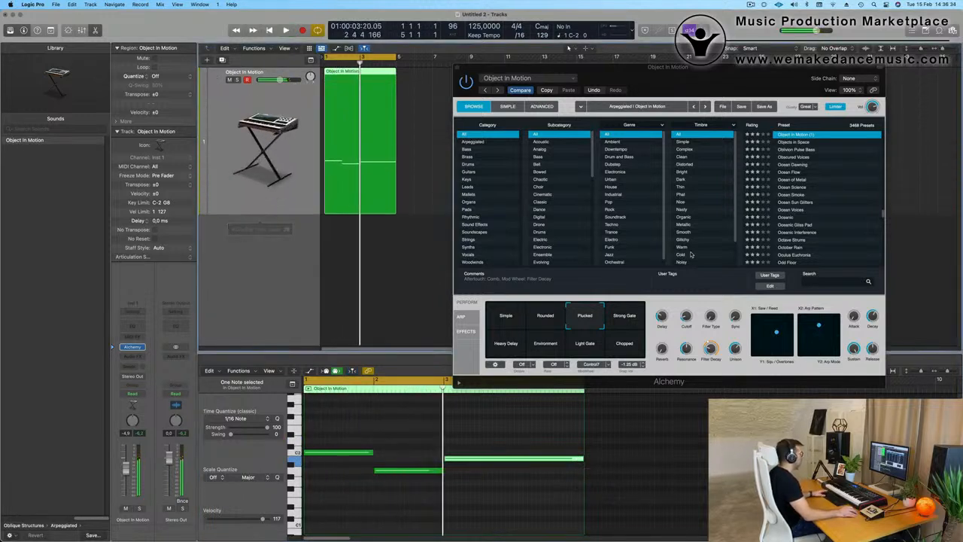
{"action": "left_click", "coordinate": [779, 332]}
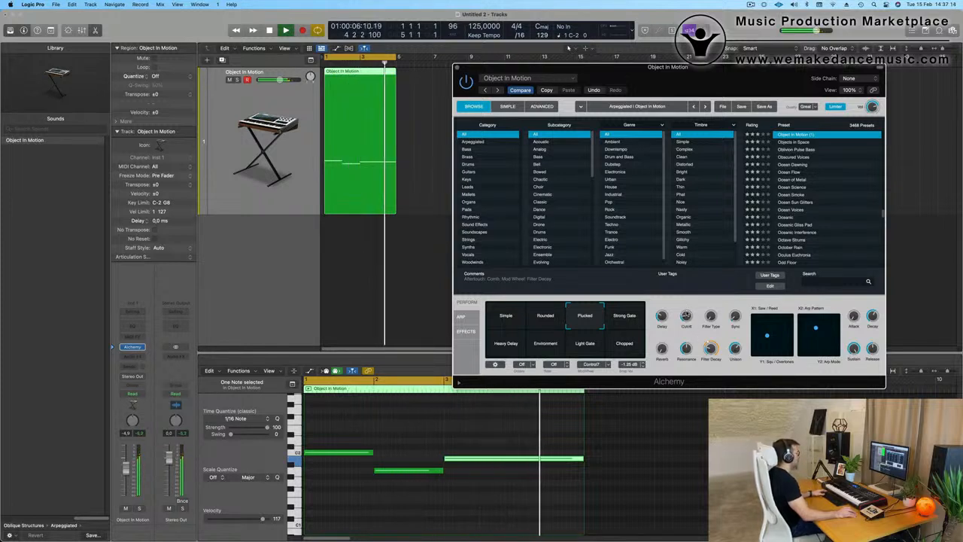
- Close the Alchemy window, stop playback near the start, and duplicate the Object In Motion track with its settings
{"action": "left_click_drag", "start_coordinate": [739, 77], "coordinate": [808, 93]}
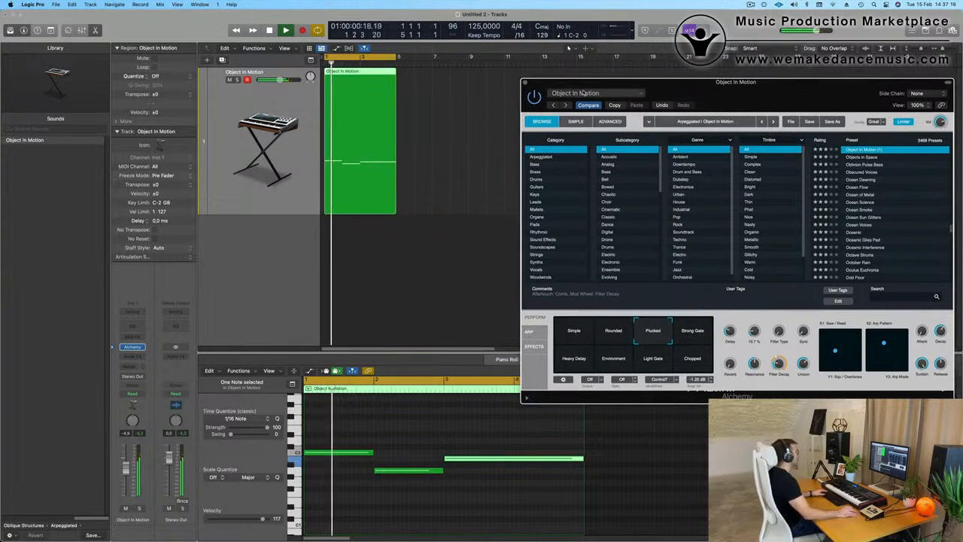
{"action": "left_click", "coordinate": [526, 83]}
{"action": "key", "text": "Return"}
{"action": "key", "text": "space"}
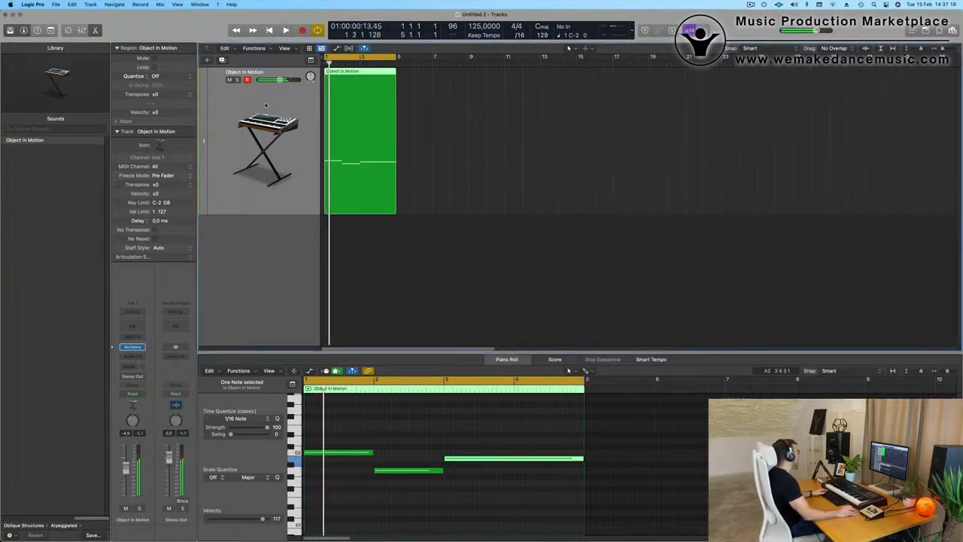
{"action": "left_click", "coordinate": [222, 60]}
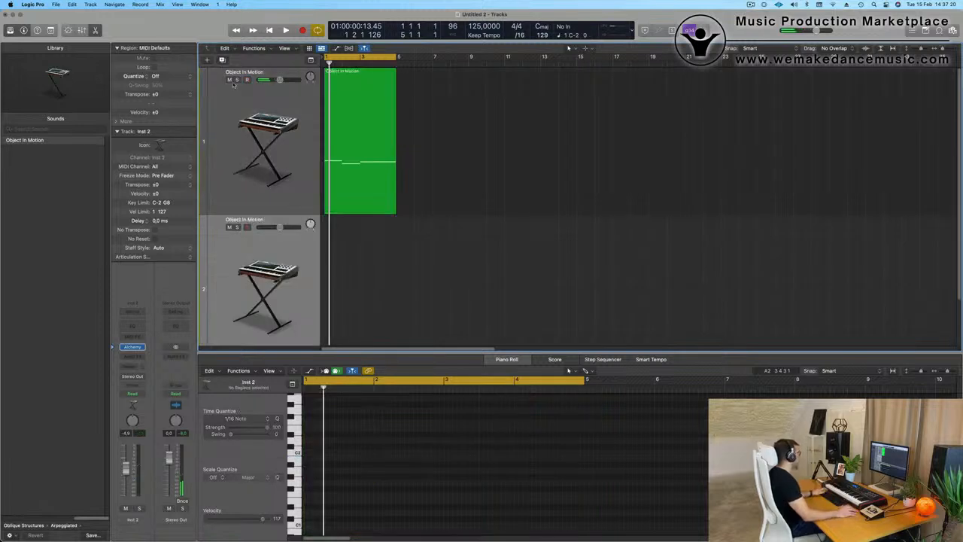
- Replace Alchemy on the duplicated track with Drum Machine Designer
{"action": "scroll", "coordinate": [228, 272], "scroll_direction": "down", "scroll_amount": 2}
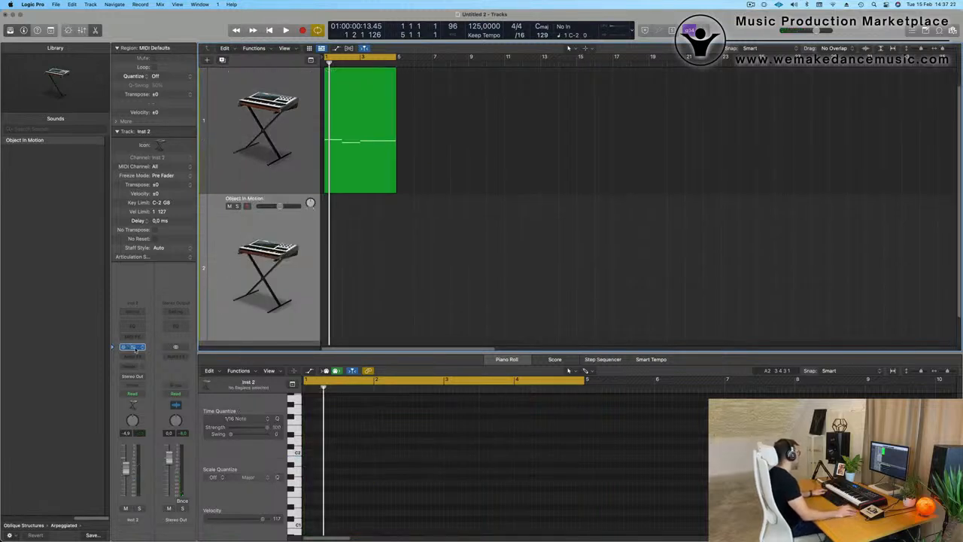
{"action": "left_click", "coordinate": [133, 347]}
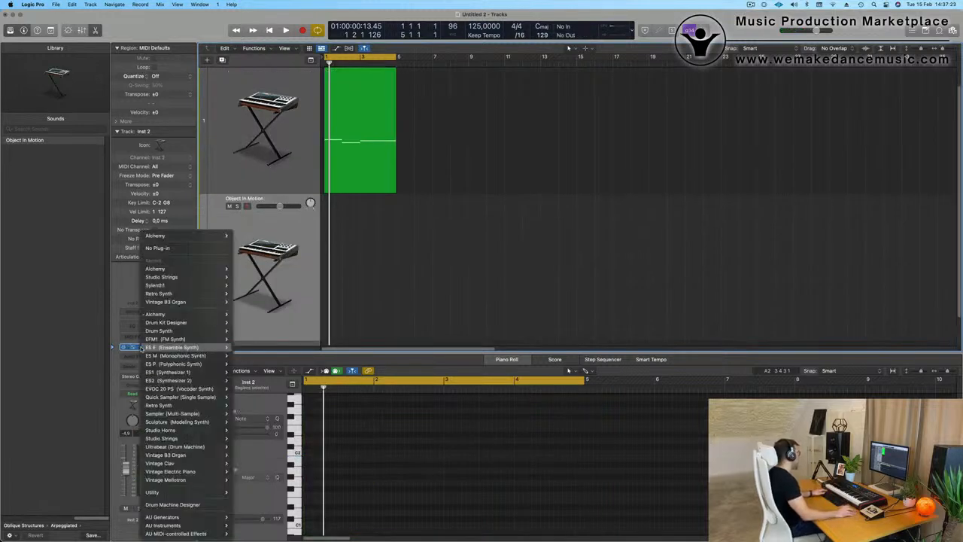
{"action": "left_click", "coordinate": [187, 508]}
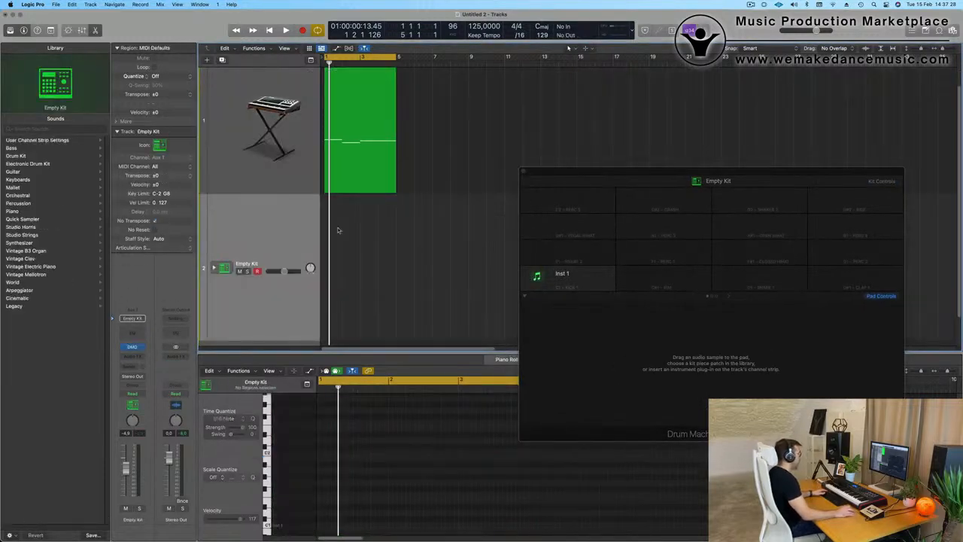
{"action": "key", "text": "space"}
{"action": "key", "text": "space"}
- Load the Radiant electronic drum kit into Drum Machine Designer, moving its window clear of the track area
{"action": "left_click_drag", "start_coordinate": [760, 172], "coordinate": [635, 167]}
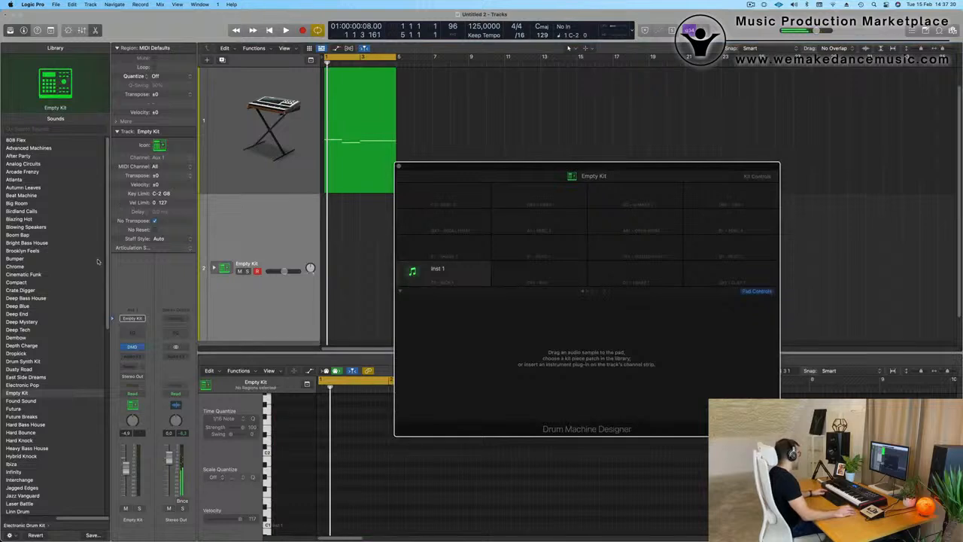
{"action": "scroll", "coordinate": [65, 321], "scroll_direction": "down", "scroll_amount": 7}
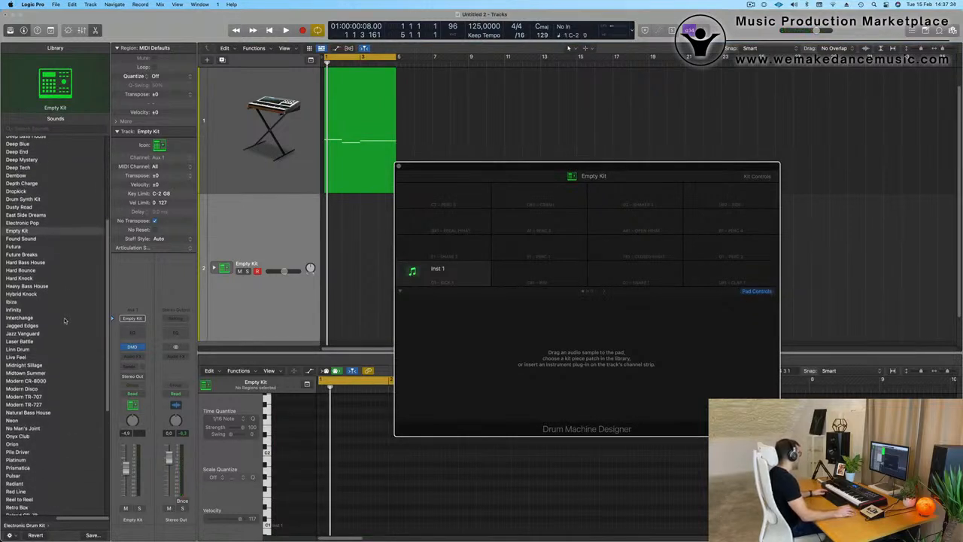
{"action": "scroll", "coordinate": [65, 321], "scroll_direction": "down", "scroll_amount": 6}
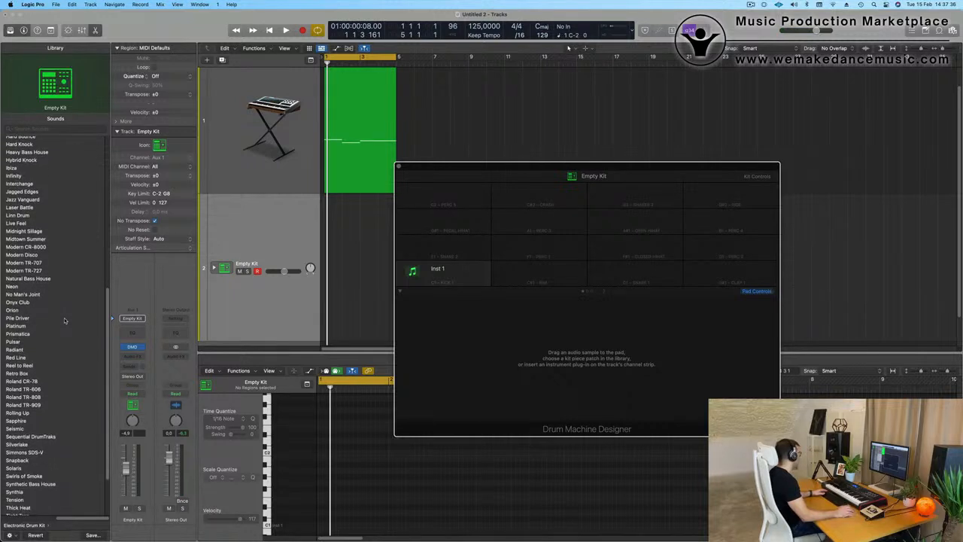
{"action": "scroll", "coordinate": [49, 320], "scroll_direction": "down", "scroll_amount": 1}
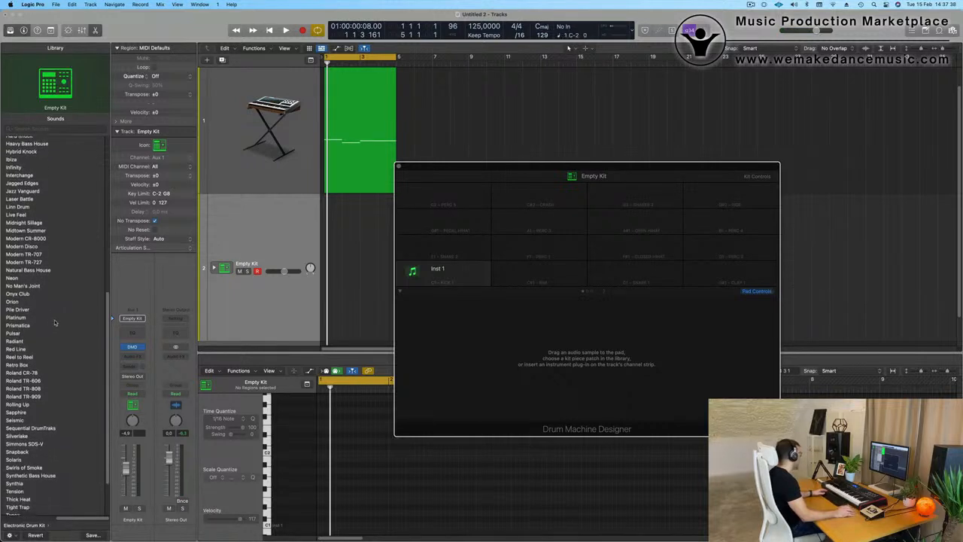
{"action": "left_click", "coordinate": [19, 342]}
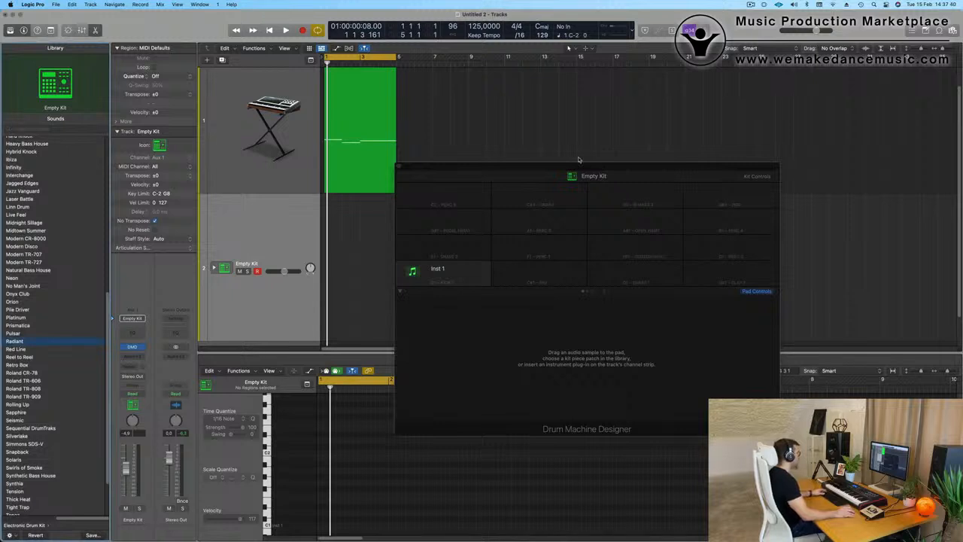
{"action": "left_click_drag", "start_coordinate": [561, 166], "coordinate": [592, 168]}
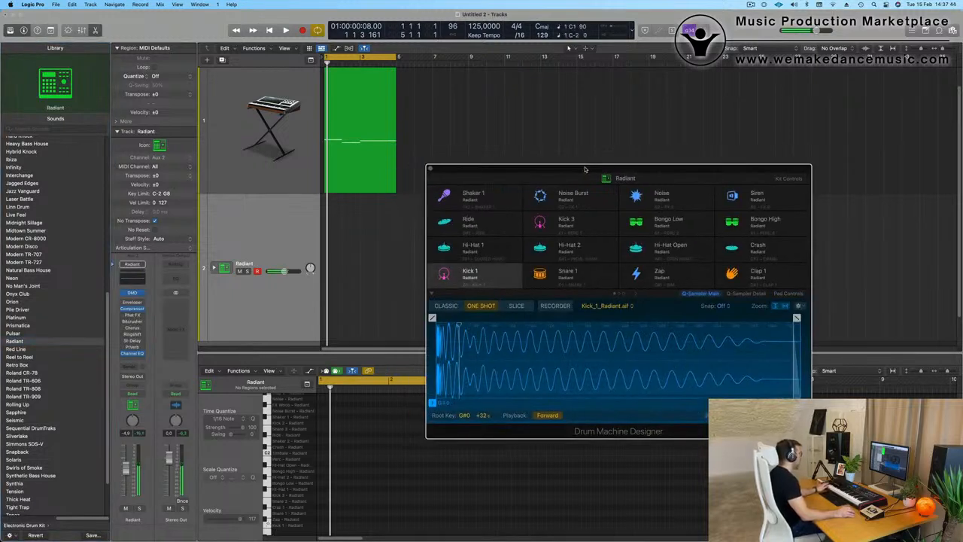
- Expand the Radiant track stack, try the Kick 1 and Kick 2 sounds, and select the Kick 1 track
{"action": "left_click", "coordinate": [213, 268]}
{"action": "scroll", "coordinate": [264, 264], "scroll_direction": "down", "scroll_amount": 4}
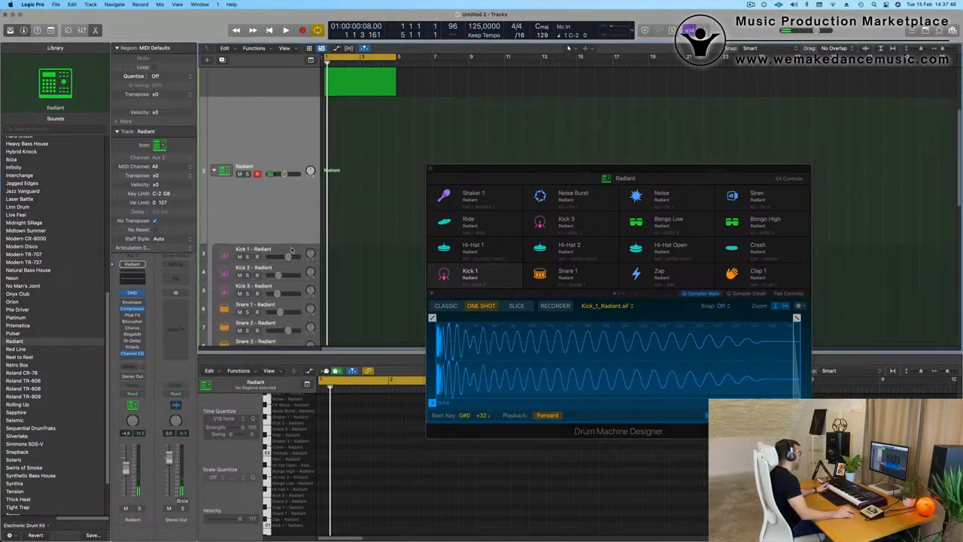
{"action": "left_click", "coordinate": [292, 250]}
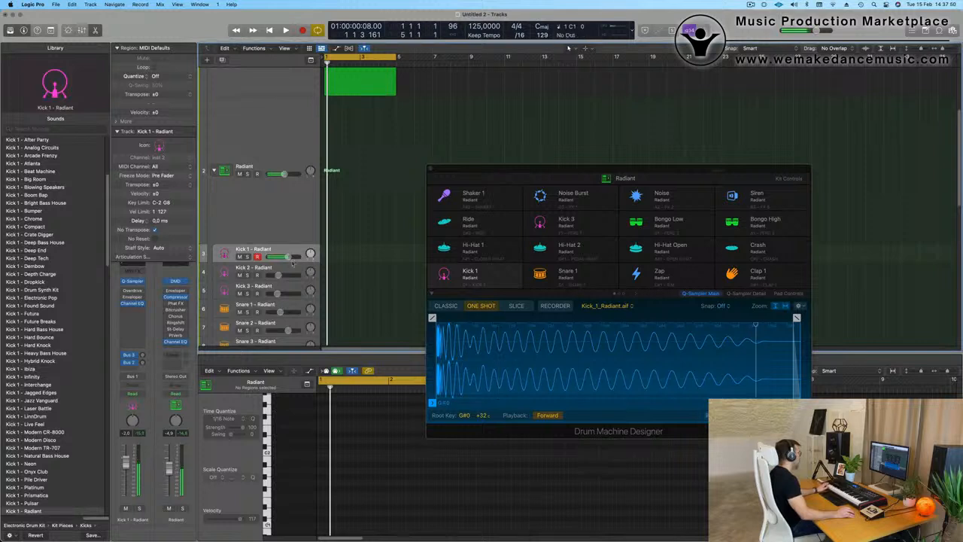
{"action": "left_click", "coordinate": [294, 269]}
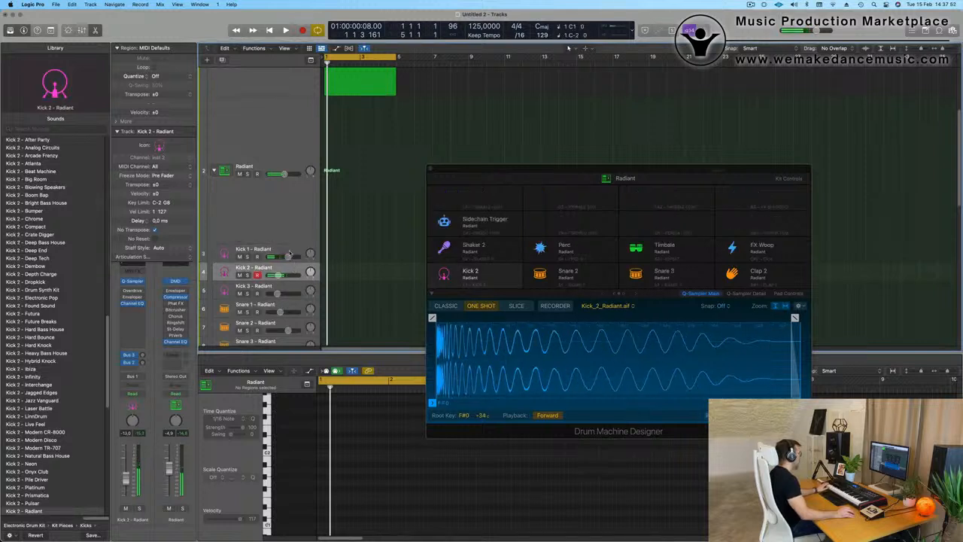
{"action": "left_click", "coordinate": [291, 253]}
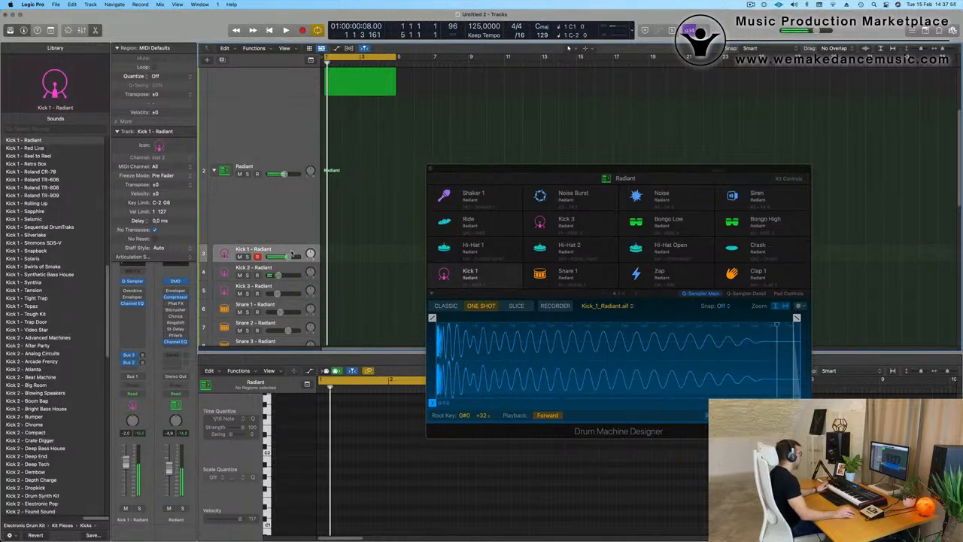
- Record a one-bar pattern of four kick hits on the Kick 1 track and play it back
{"action": "key", "text": "space"}
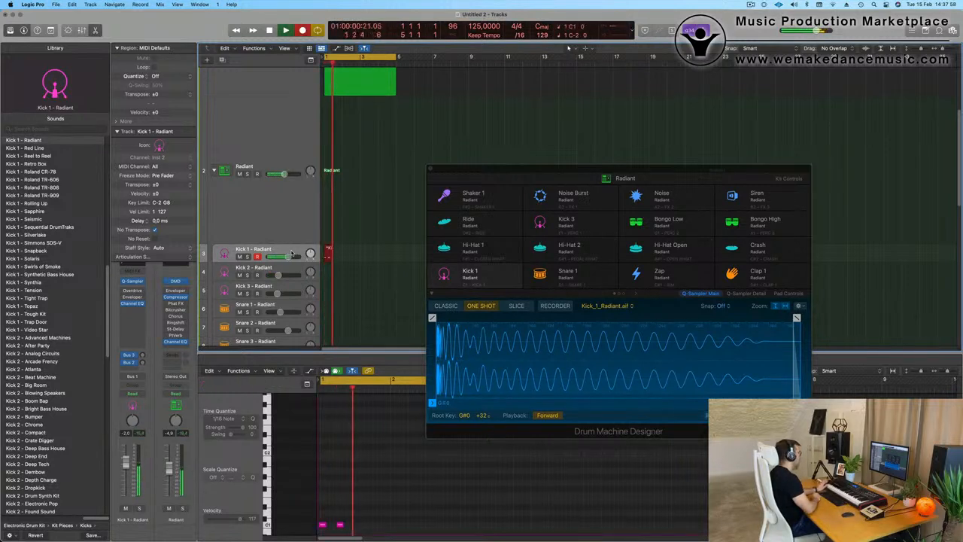
{"action": "key", "text": "space"}
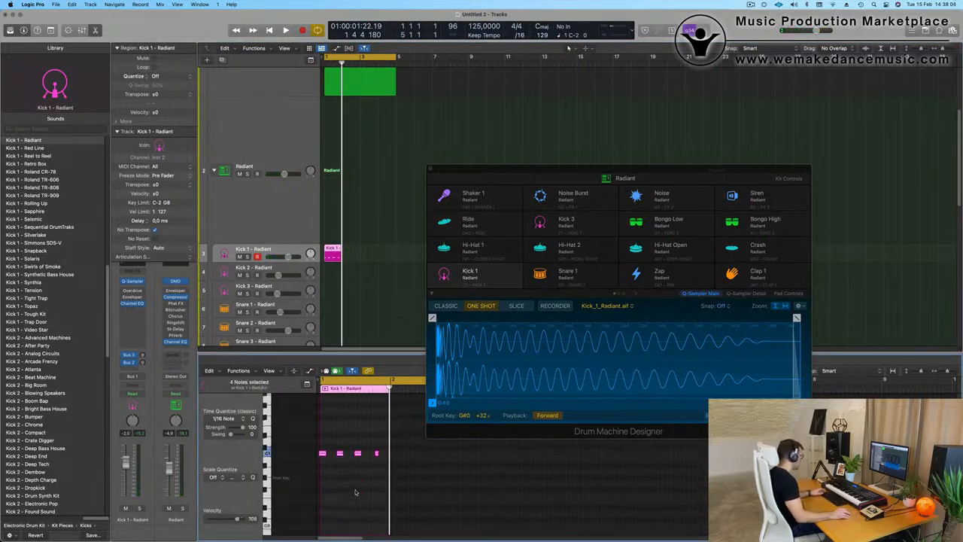
{"action": "key", "text": "space"}
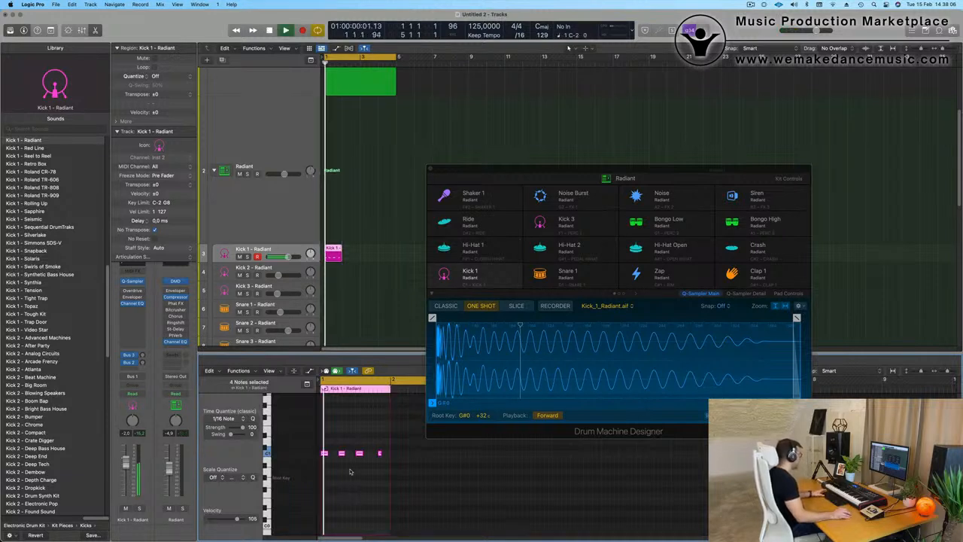
- Replace the short fourth kick note with a copy of the third note at position 1 4 1 1
{"action": "key", "text": "super+Right"}
{"action": "key", "text": "super+Right"}
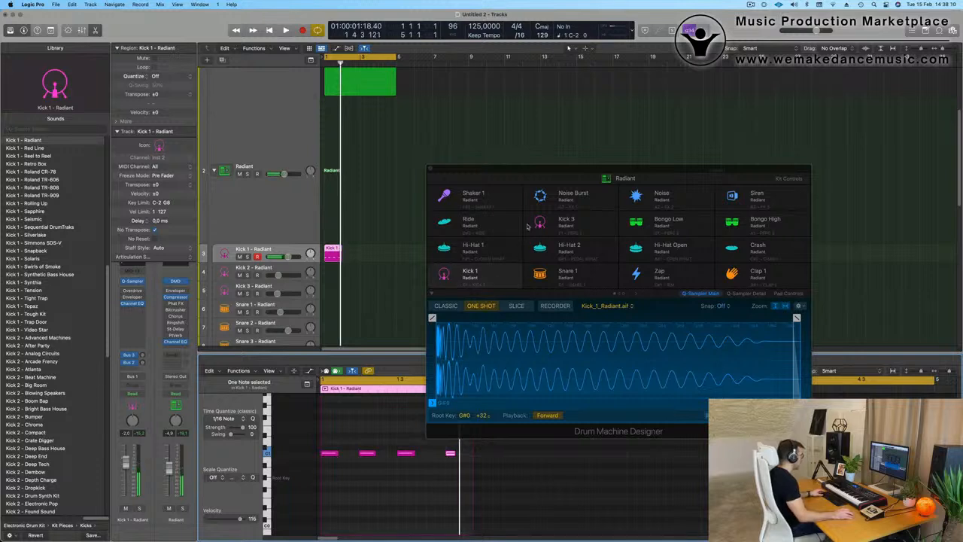
{"action": "left_click_drag", "start_coordinate": [534, 170], "coordinate": [685, 95]}
{"action": "left_click", "coordinate": [454, 458]}
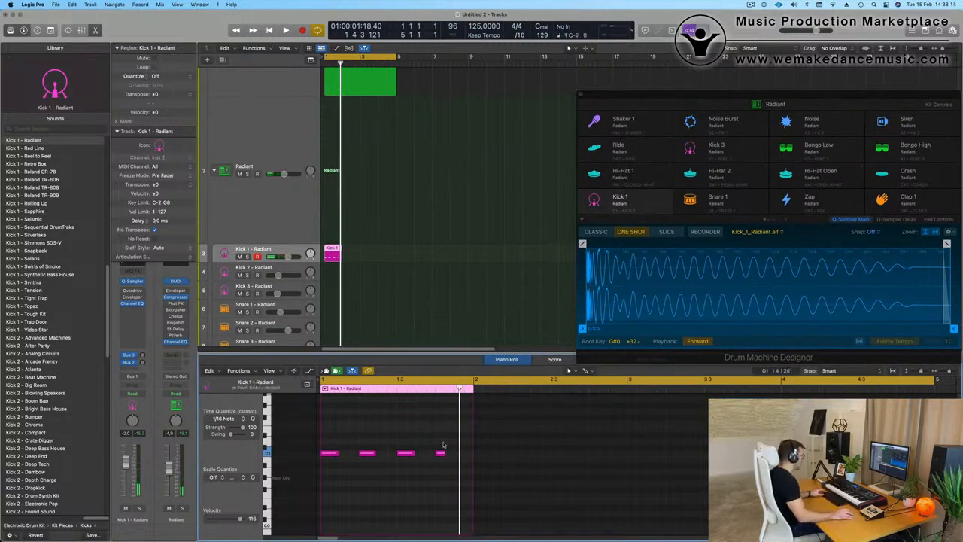
{"action": "mouse_move", "coordinate": [443, 444]}
{"action": "left_mouse_down"}
{"action": "mouse_move", "coordinate": [439, 463]}
{"action": "mouse_move", "coordinate": [430, 458]}
{"action": "mouse_move", "coordinate": [444, 458]}
{"action": "left_mouse_up"}
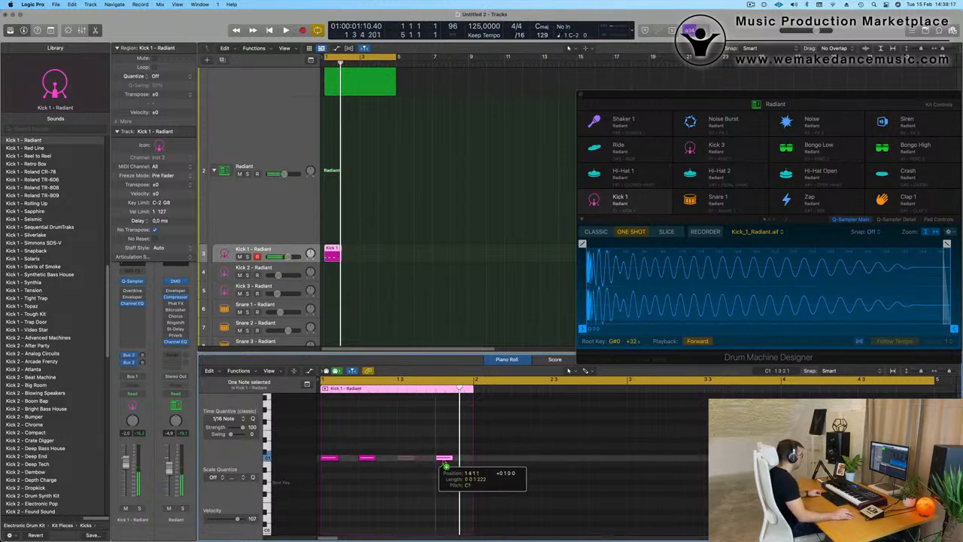
- Repeat the one-bar Kick 1 region three times to fill the four-bar cycle
{"action": "left_click", "coordinate": [380, 252]}
{"action": "key", "text": "super+r"}
{"action": "key", "text": "super+r"}
{"action": "key", "text": "super+r"}
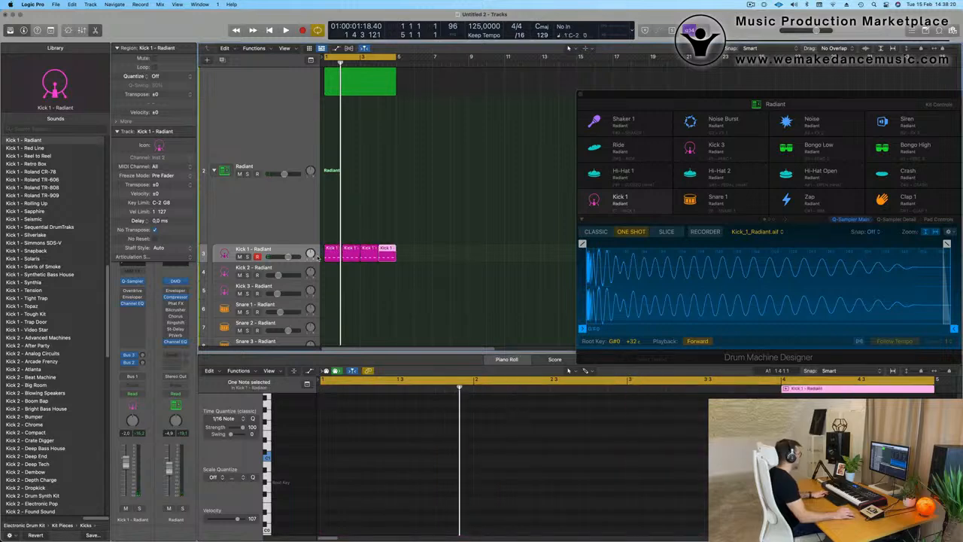
- Play the loop and lower the Object In Motion track's volume
{"action": "key", "text": "space"}
{"action": "key", "text": "Up"}
{"action": "key", "text": "Up"}
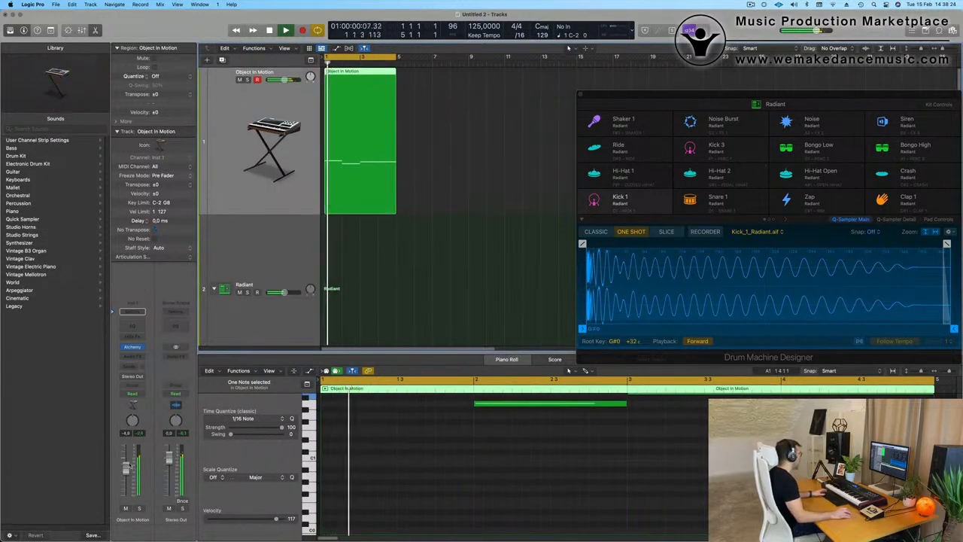
{"action": "scroll", "coordinate": [297, 260], "scroll_direction": "down", "scroll_amount": 4}
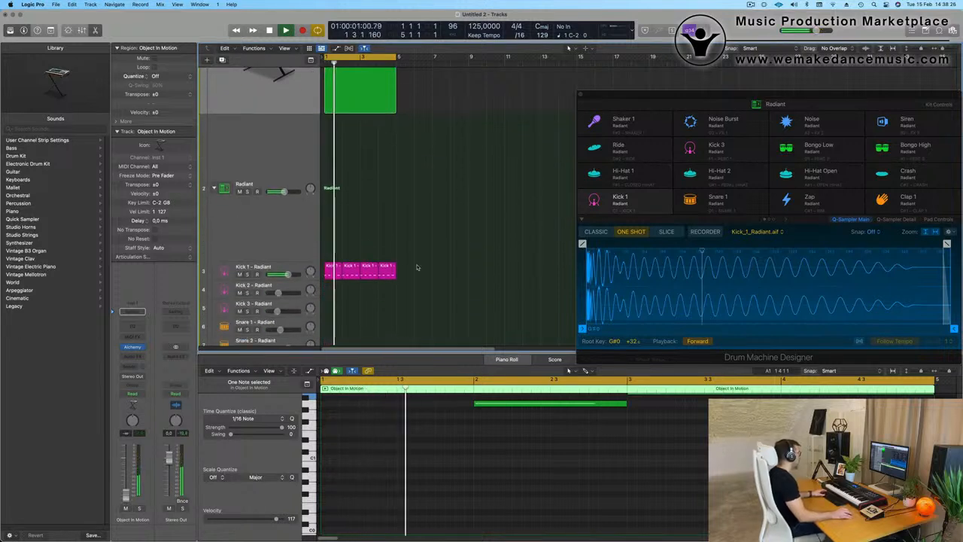
- Audition Kick 1 sounds including Deep End, Dembow, Hard Bass House, Hard Knock and Heavy Bass House, and load Kick 1 - Ibiza
{"action": "left_click", "coordinate": [278, 267]}
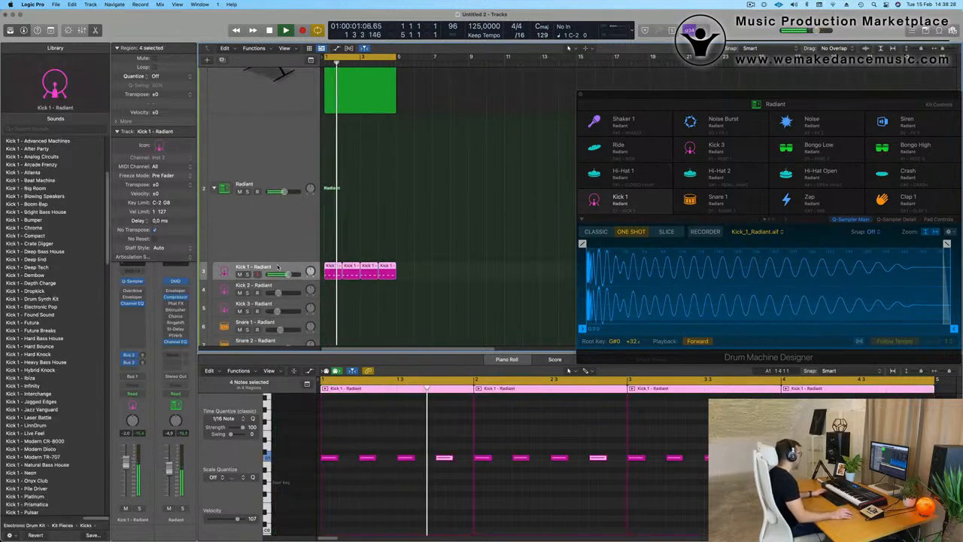
{"action": "left_click", "coordinate": [27, 258]}
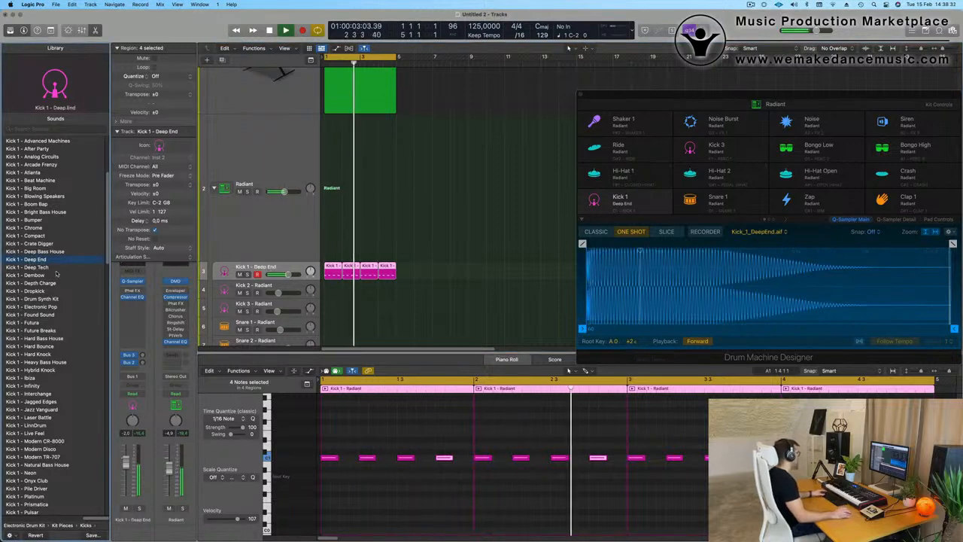
{"action": "scroll", "coordinate": [58, 272], "scroll_direction": "down", "scroll_amount": 2}
{"action": "left_click", "coordinate": [34, 241]}
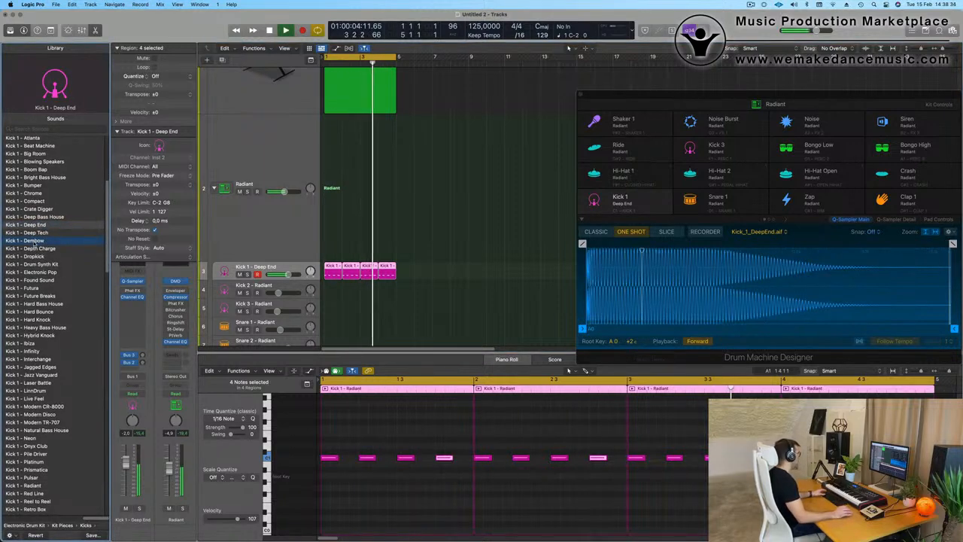
{"action": "key", "text": "space"}
{"action": "scroll", "coordinate": [67, 203], "scroll_direction": "up", "scroll_amount": 2}
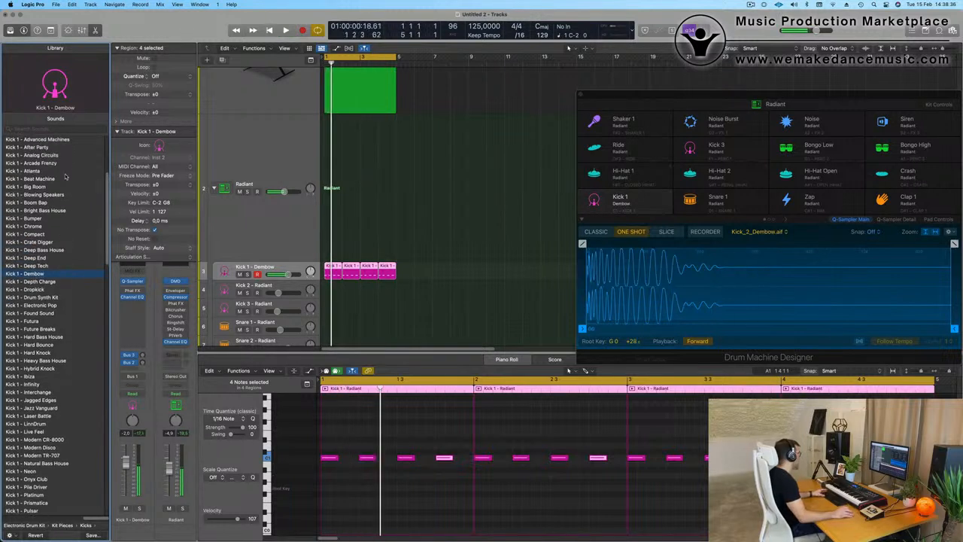
{"action": "scroll", "coordinate": [63, 304], "scroll_direction": "down", "scroll_amount": 2}
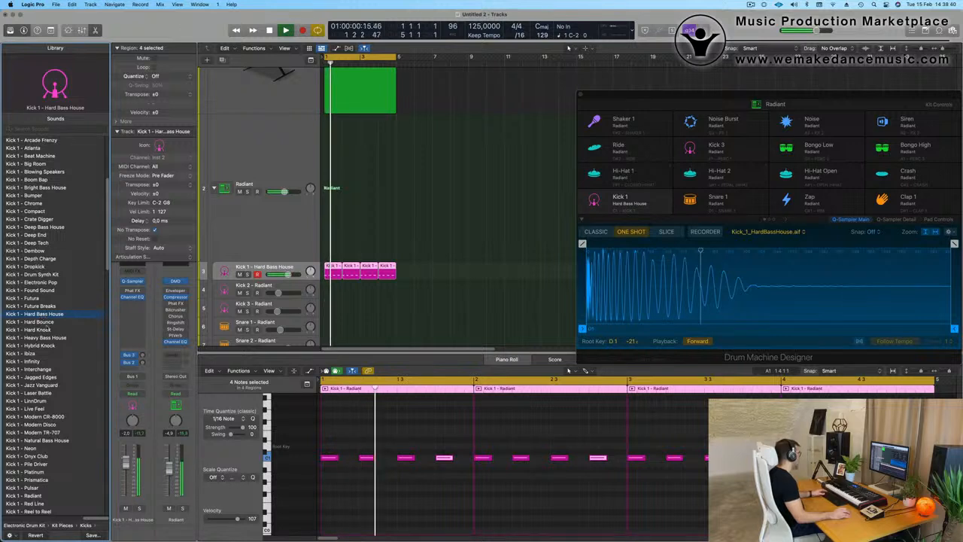
{"action": "scroll", "coordinate": [47, 329], "scroll_direction": "down", "scroll_amount": 2}
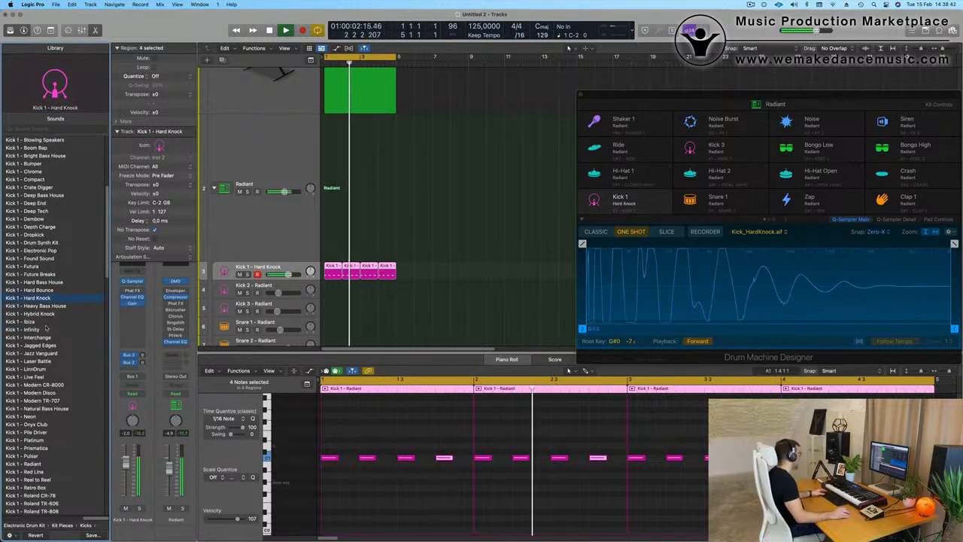
{"action": "left_click", "coordinate": [41, 313]}
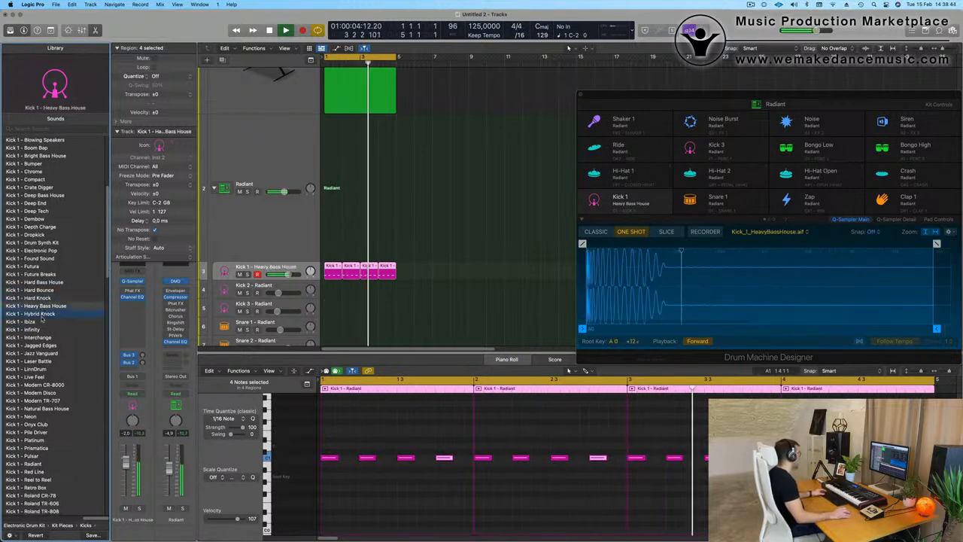
{"action": "left_click", "coordinate": [34, 324]}
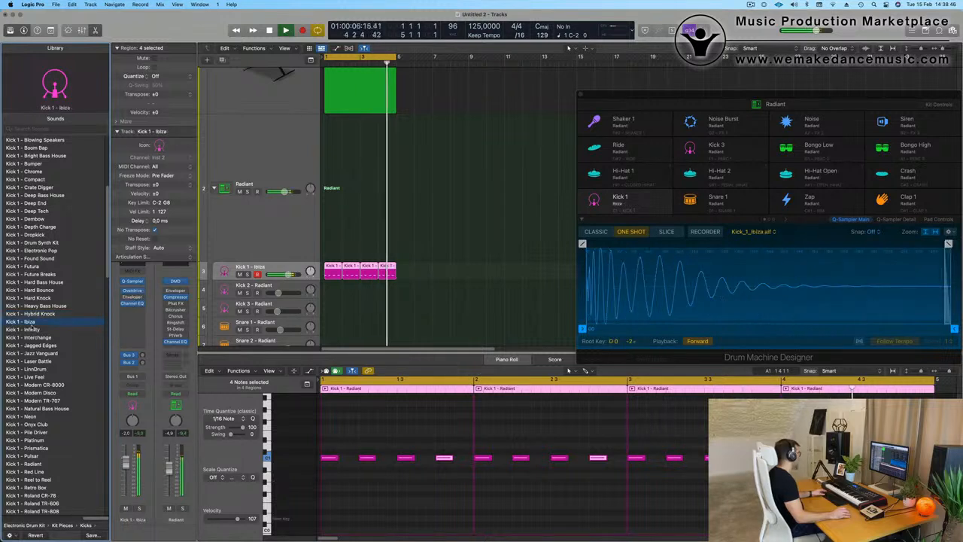
- Transpose all the kick notes down one octave and restart playback
{"action": "left_click", "coordinate": [392, 482]}
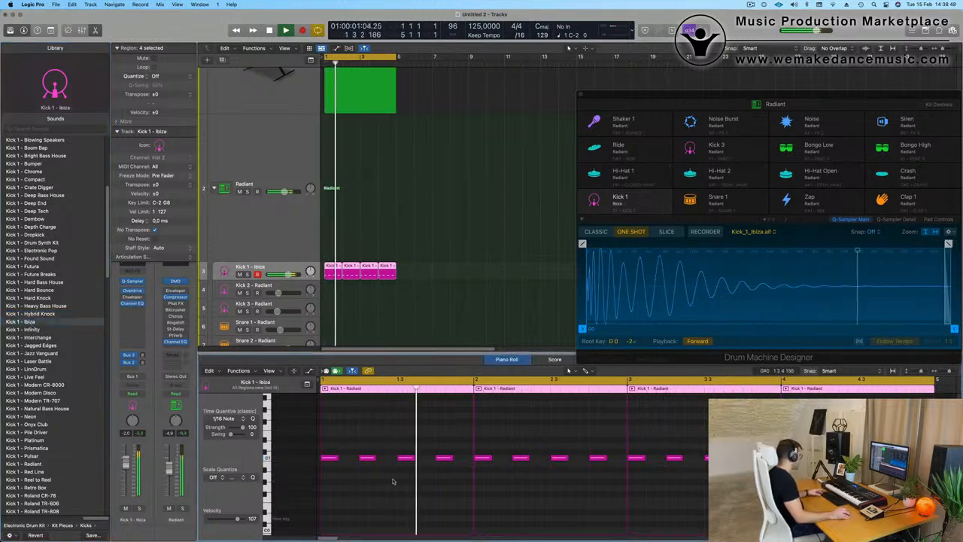
{"action": "key", "text": "super+a"}
{"action": "key", "text": "alt+shift+Down"}
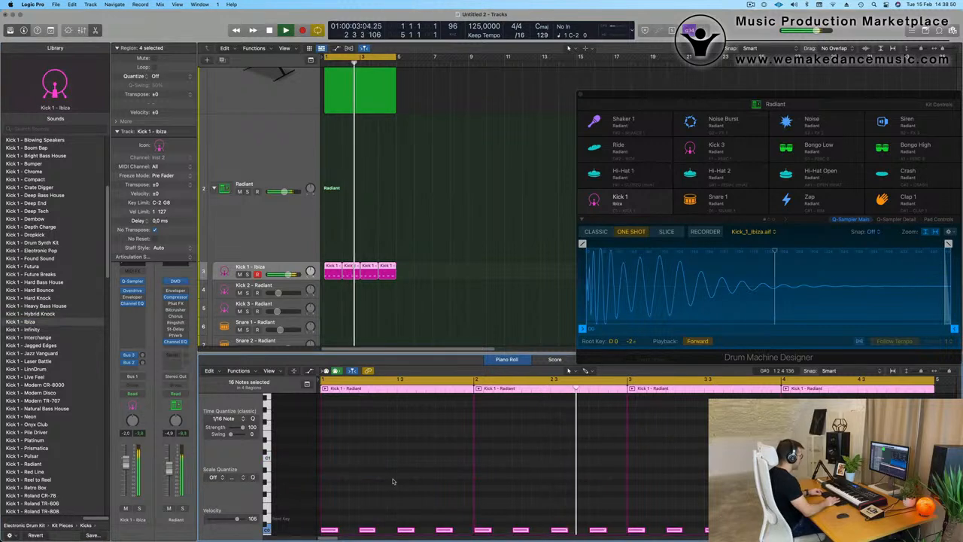
{"action": "key", "text": "space"}
{"action": "key", "text": "space"}
- Set the Kick 1 - Ibiza track's volume to -5.2 dB while the loop plays
{"action": "scroll", "coordinate": [334, 247], "scroll_direction": "down", "scroll_amount": 1}
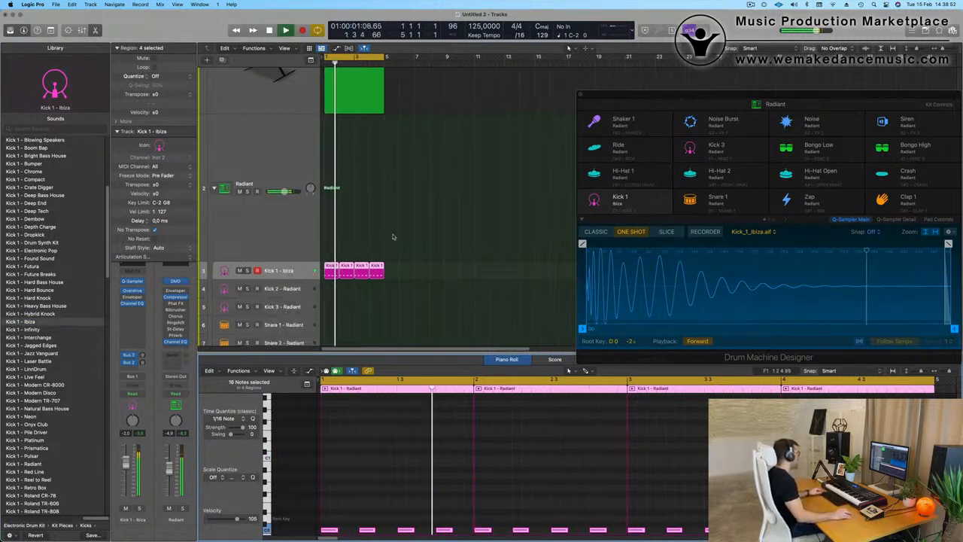
{"action": "key", "text": "space"}
{"action": "key", "text": "space"}
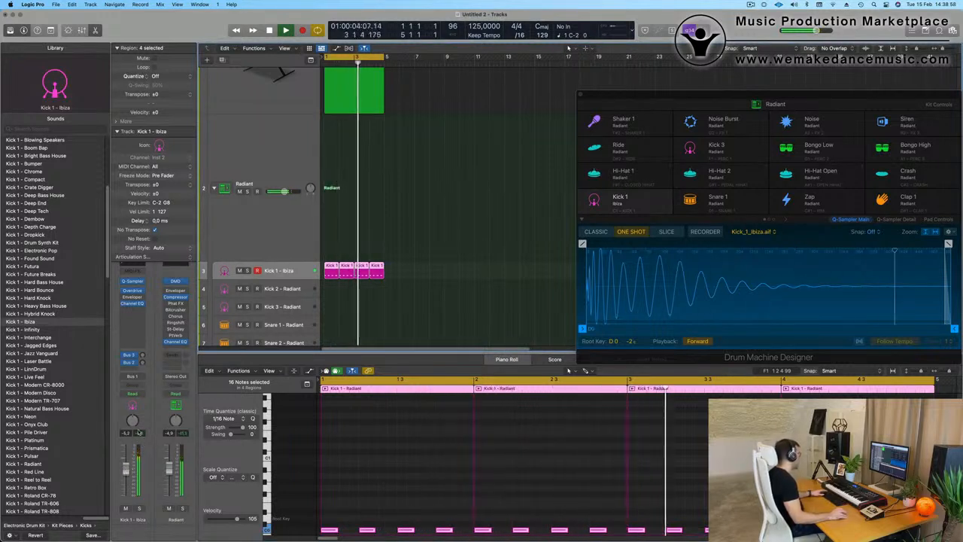
- Set the Object In Motion track's volume to -17.0 dB and add a Channel EQ and a Compressor to it
{"action": "scroll", "coordinate": [354, 264], "scroll_direction": "up", "scroll_amount": 4}
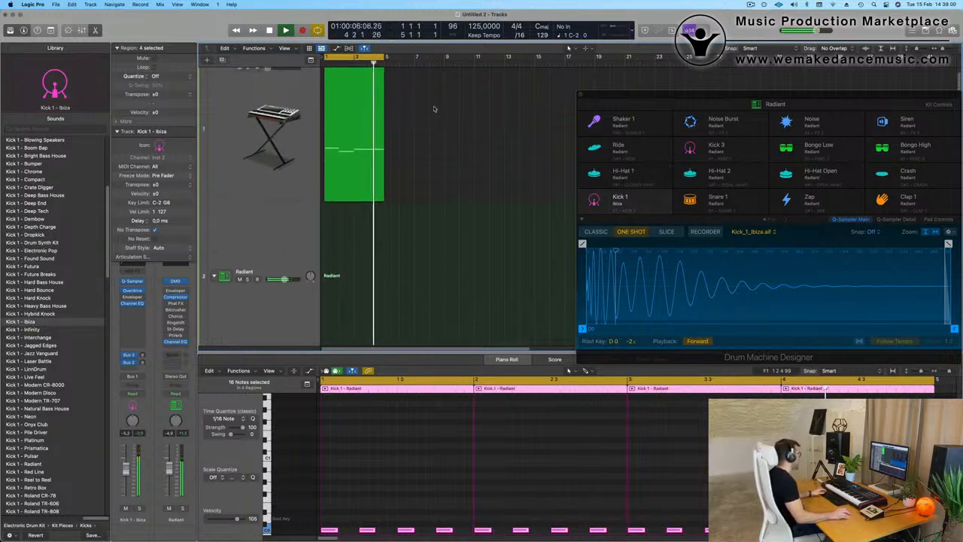
{"action": "left_click", "coordinate": [225, 110]}
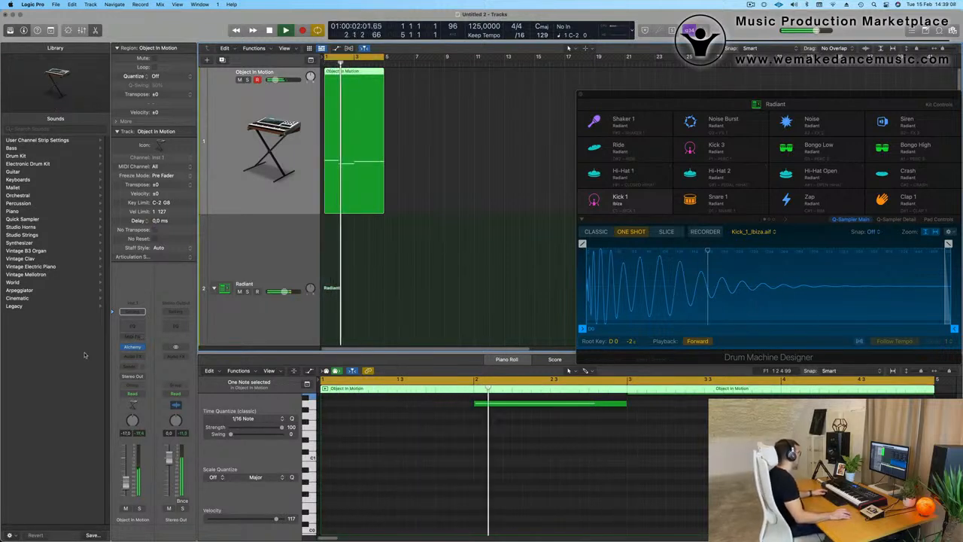
{"action": "left_click", "coordinate": [132, 312]}
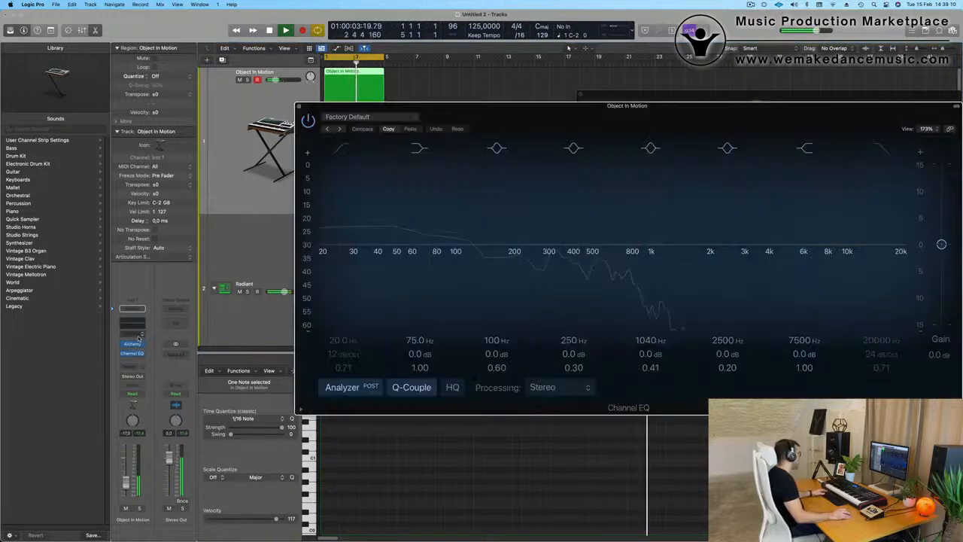
{"action": "left_click", "coordinate": [299, 106]}
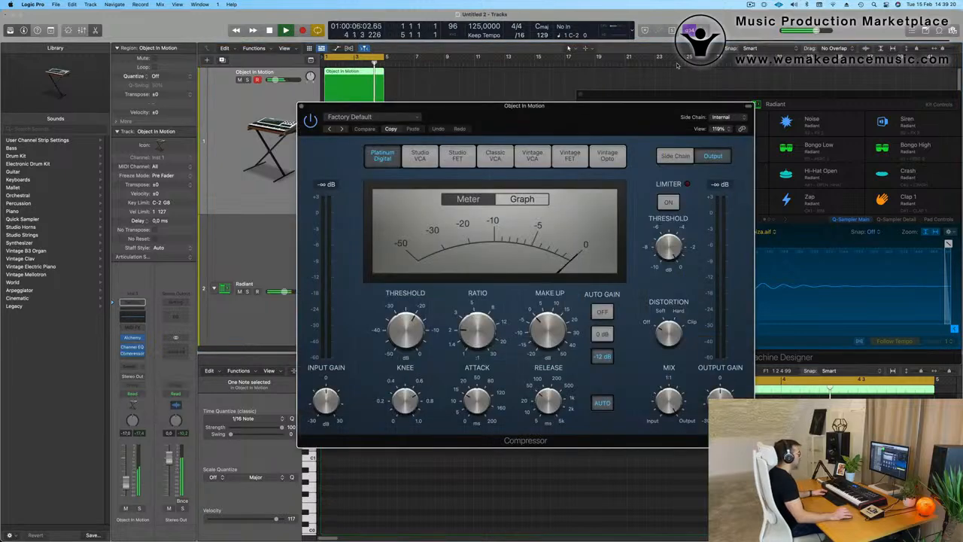
- Set the Compressor's side chain to Kick 1 - Ibiza (Inst 2) and its attack to 0.0 ms
{"action": "left_click", "coordinate": [722, 117]}
{"action": "mouse_move", "coordinate": [743, 130]}
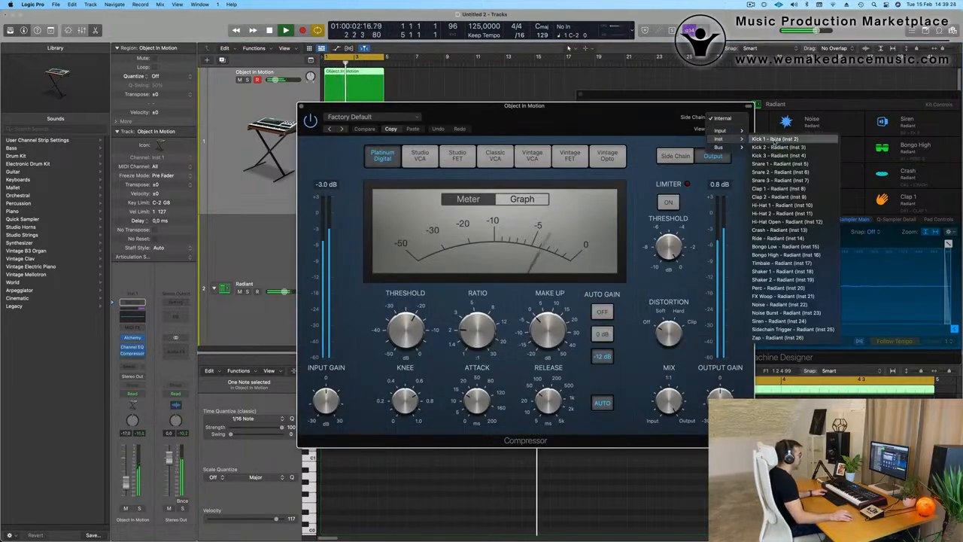
{"action": "left_click", "coordinate": [775, 139]}
{"action": "left_click_drag", "start_coordinate": [647, 126], "coordinate": [702, 125]}
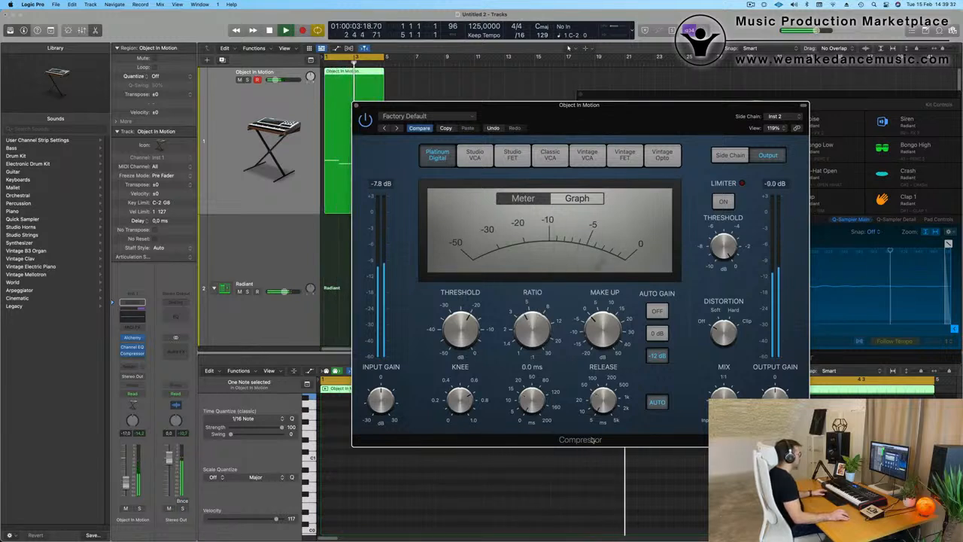
- Turn off the Compressor's Auto Gain and set the Object In Motion track's volume to -6.4 dB, closing the plug-in window
{"action": "key", "text": "space"}
{"action": "left_click", "coordinate": [657, 311]}
{"action": "key", "text": "space"}
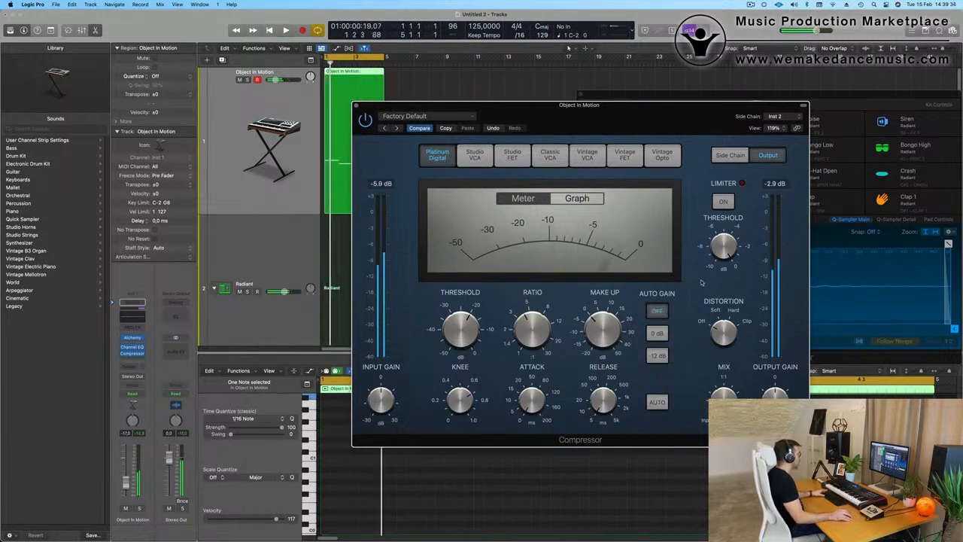
{"action": "key", "text": "space"}
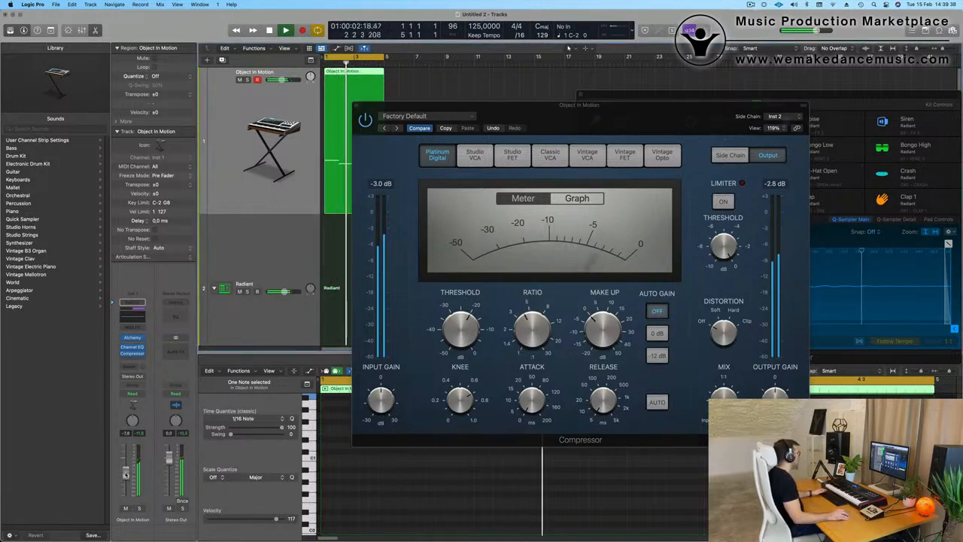
{"action": "left_click", "coordinate": [358, 107]}
- Stop playback and copy the last Kick 1 - Ibiza region to the Hi-Hat 1 track at bar 1
{"action": "scroll", "coordinate": [364, 212], "scroll_direction": "down", "scroll_amount": 5}
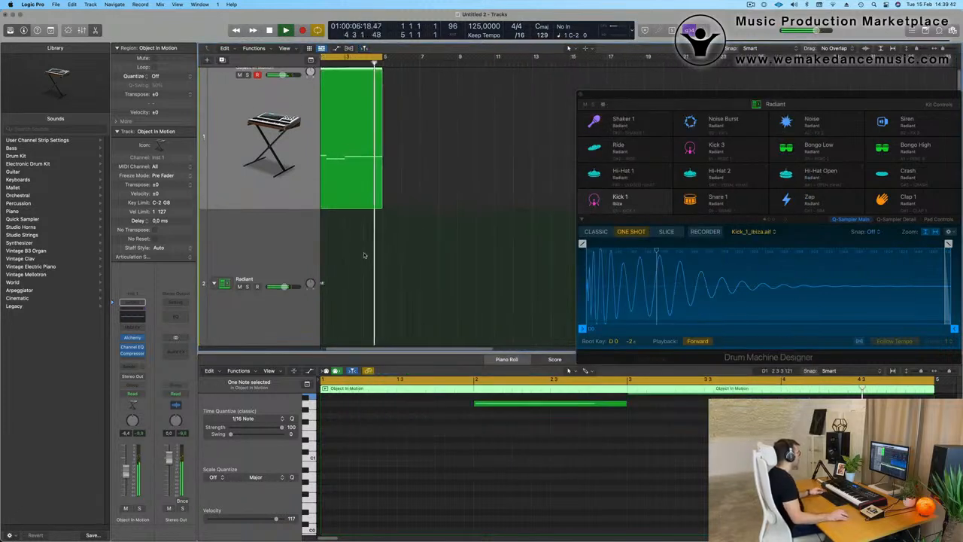
{"action": "scroll", "coordinate": [423, 269], "scroll_direction": "down", "scroll_amount": 4}
{"action": "key", "text": "space"}
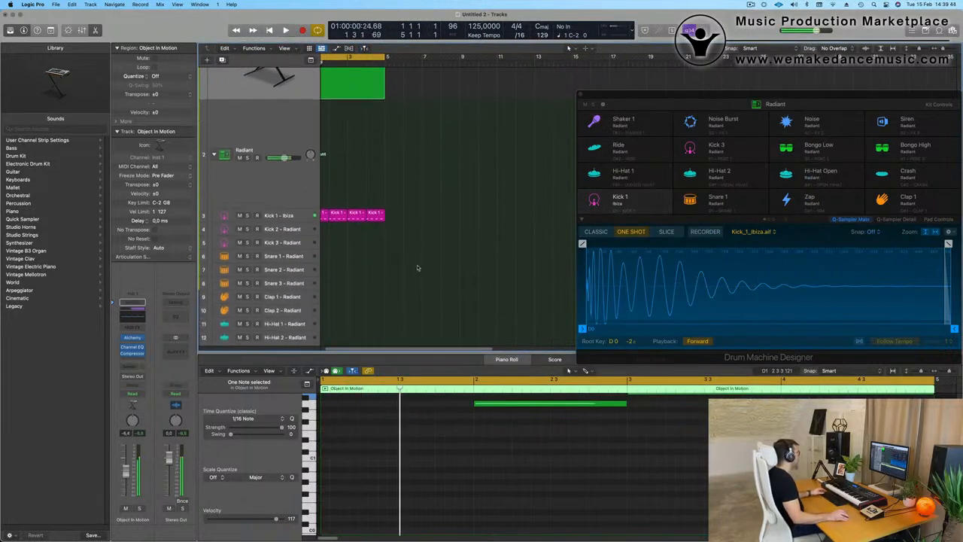
{"action": "scroll", "coordinate": [419, 267], "scroll_direction": "left", "scroll_amount": 2}
{"action": "left_click", "coordinate": [344, 199]}
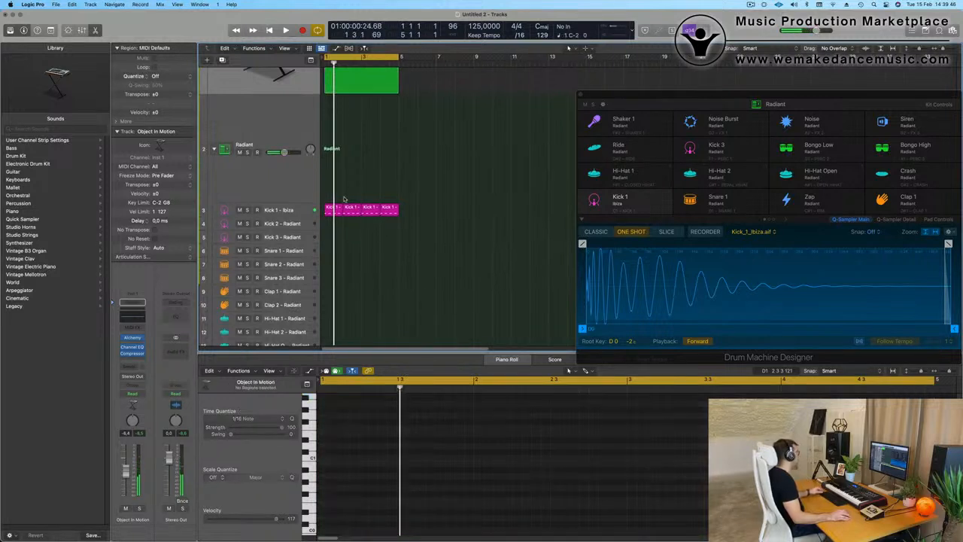
{"action": "left_click", "coordinate": [390, 210]}
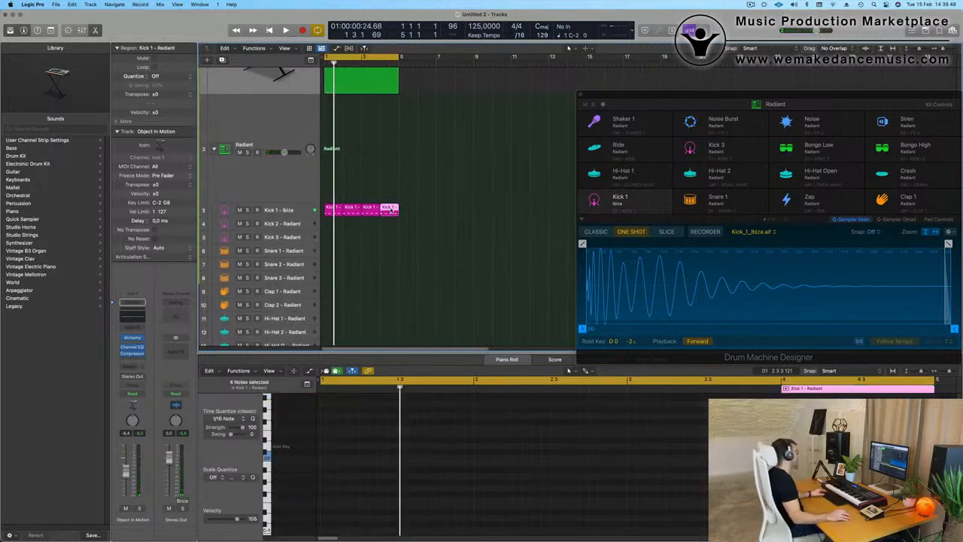
{"action": "left_click_drag", "start_coordinate": [389, 209], "coordinate": [335, 170]}
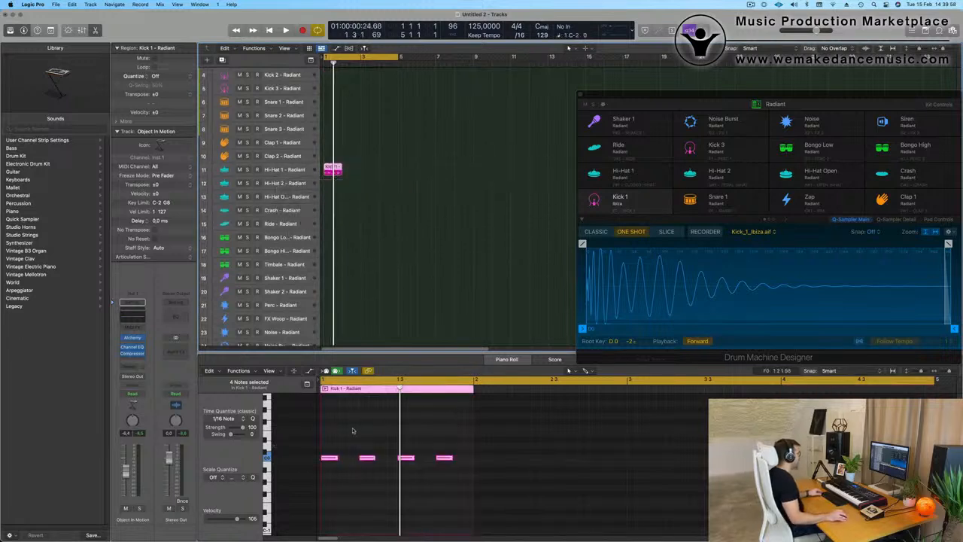
- Transpose the four copied Hi-Hat 1 notes up two octaves to C2 and shift them onto the off-beats
{"action": "left_click_drag", "start_coordinate": [336, 446], "coordinate": [509, 491]}
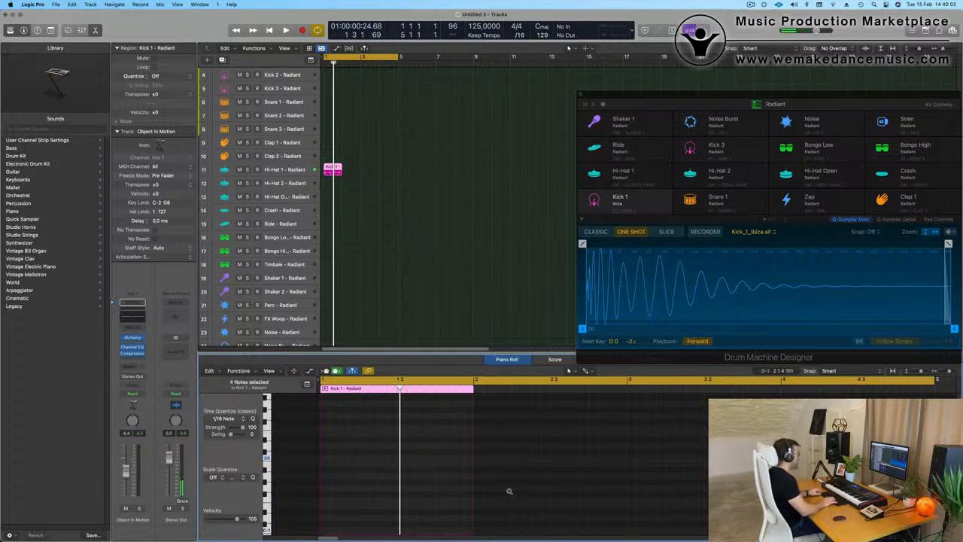
{"action": "scroll", "coordinate": [363, 436], "scroll_direction": "up", "scroll_amount": 5}
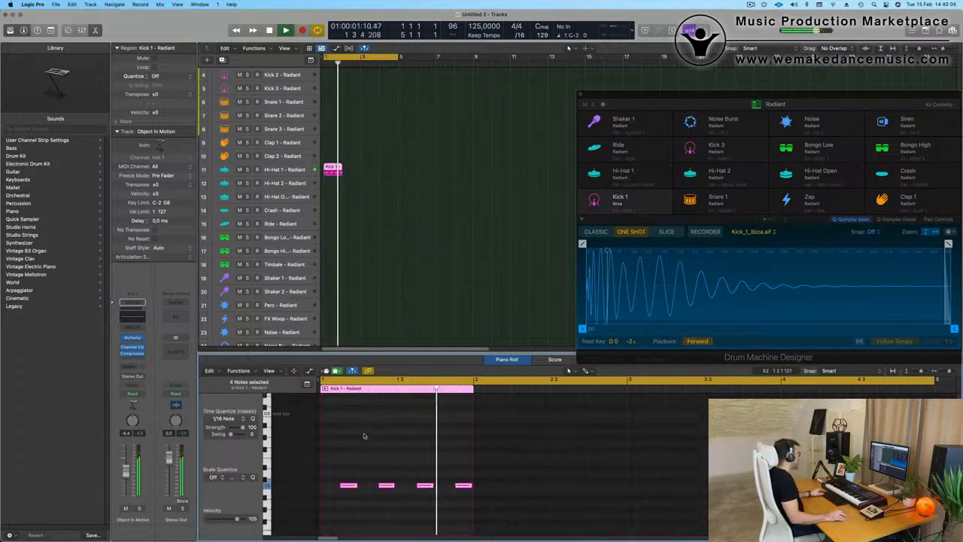
- Repeat the Hi-Hat 1 region three times to fill bars 1 to 4 and play the loop with that track selected
{"action": "left_click_drag", "start_coordinate": [378, 174], "coordinate": [334, 181]}
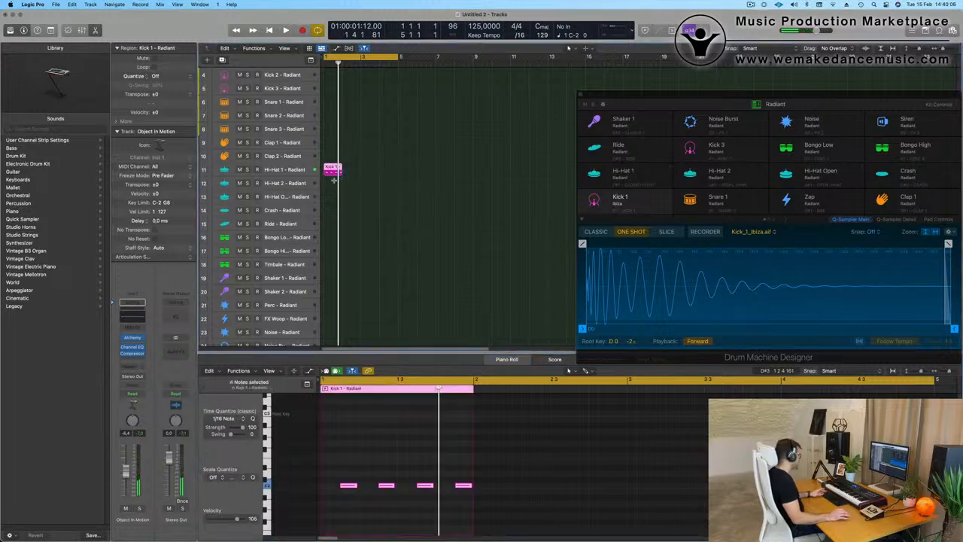
{"action": "key", "text": "super+r"}
{"action": "key", "text": "super+r"}
{"action": "key", "text": "super+r"}
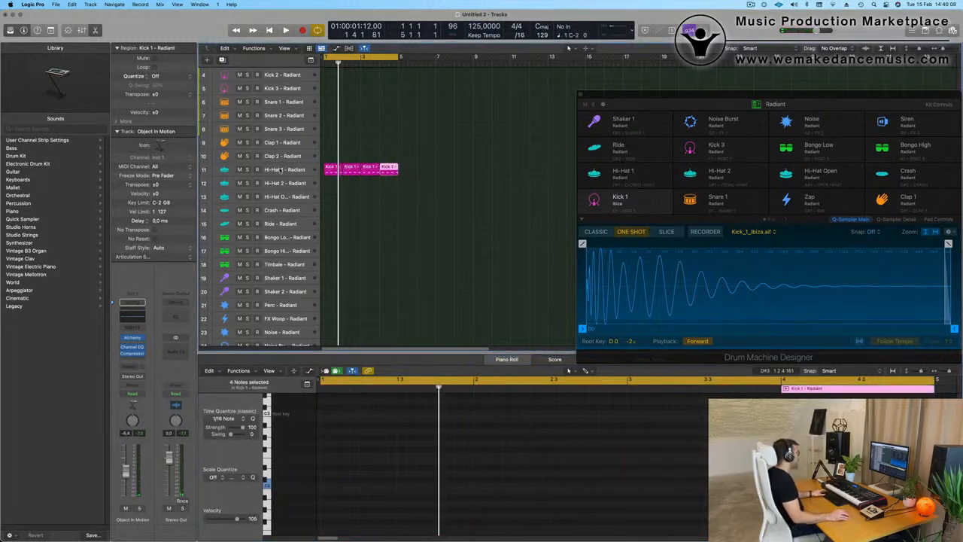
{"action": "left_click", "coordinate": [284, 170]}
{"action": "key", "text": "space"}
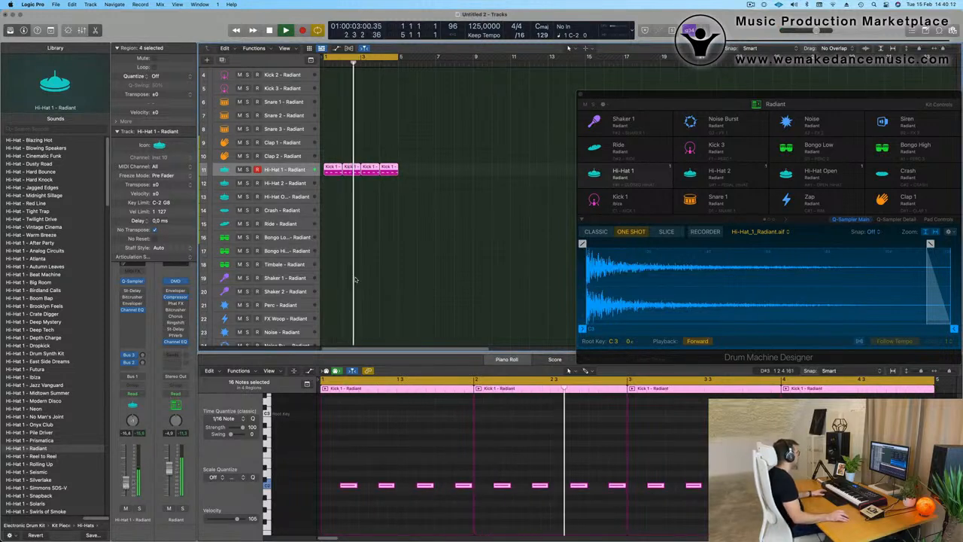
- Copy the first Hi-Hat 1 region to the Hi-Hat 2 track and turn its notes into short ones an octave higher at C3
{"action": "scroll", "coordinate": [346, 195], "scroll_direction": "down", "scroll_amount": 2}
{"action": "left_click", "coordinate": [339, 124]}
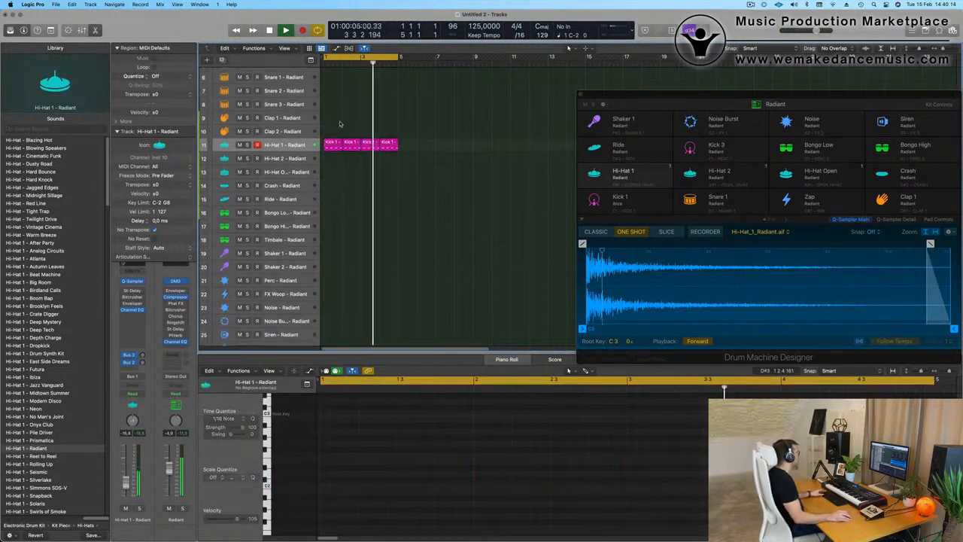
{"action": "left_click", "coordinate": [336, 143]}
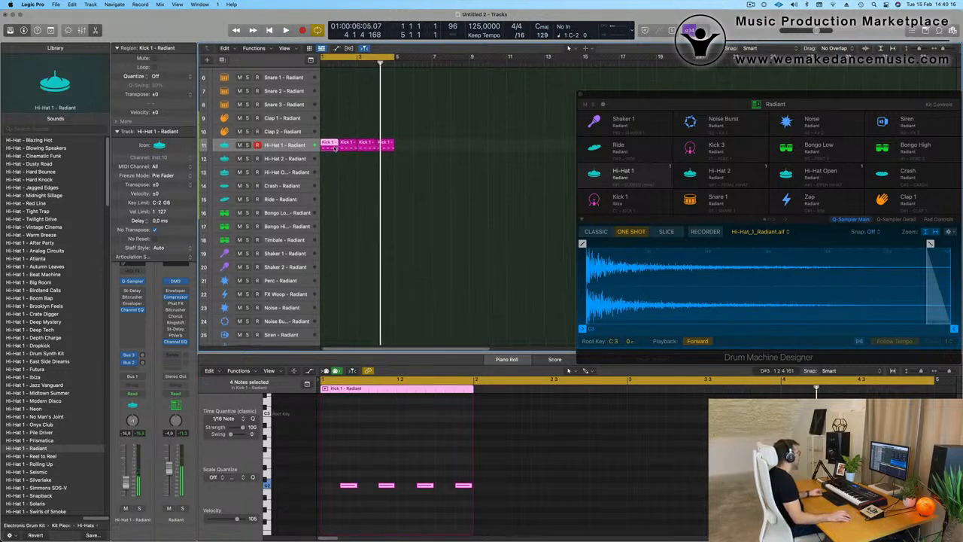
{"action": "left_click_drag", "start_coordinate": [337, 148], "coordinate": [335, 168]}
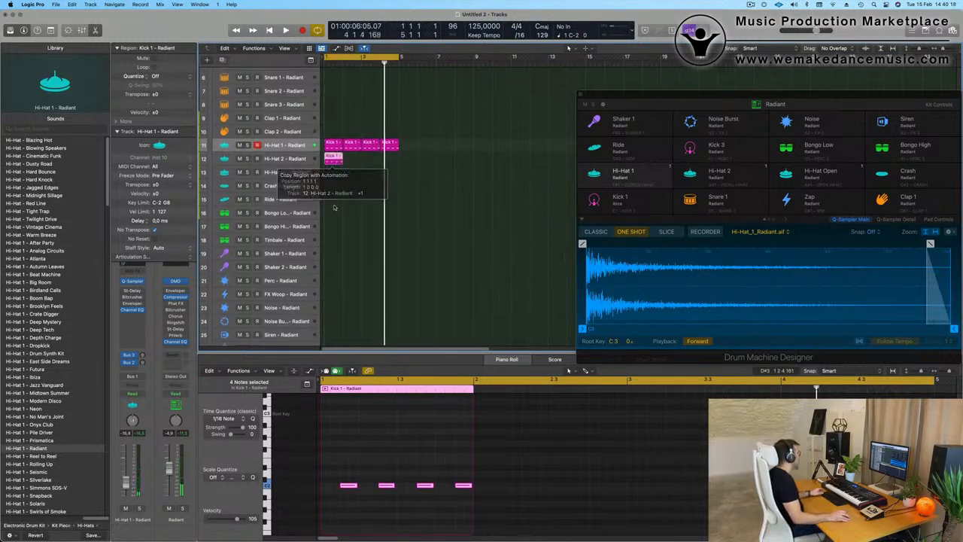
{"action": "left_click_drag", "start_coordinate": [343, 474], "coordinate": [496, 504]}
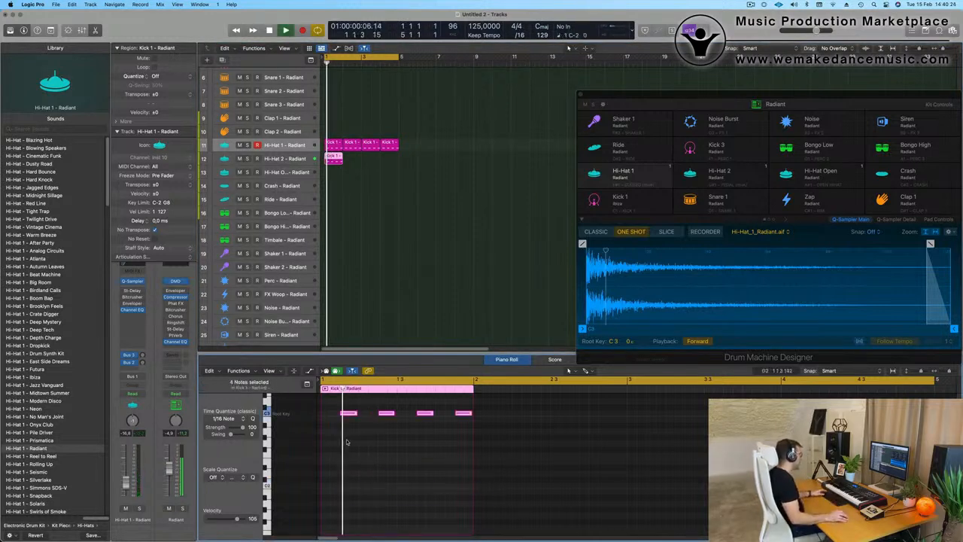
{"action": "left_click_drag", "start_coordinate": [357, 418], "coordinate": [345, 427]}
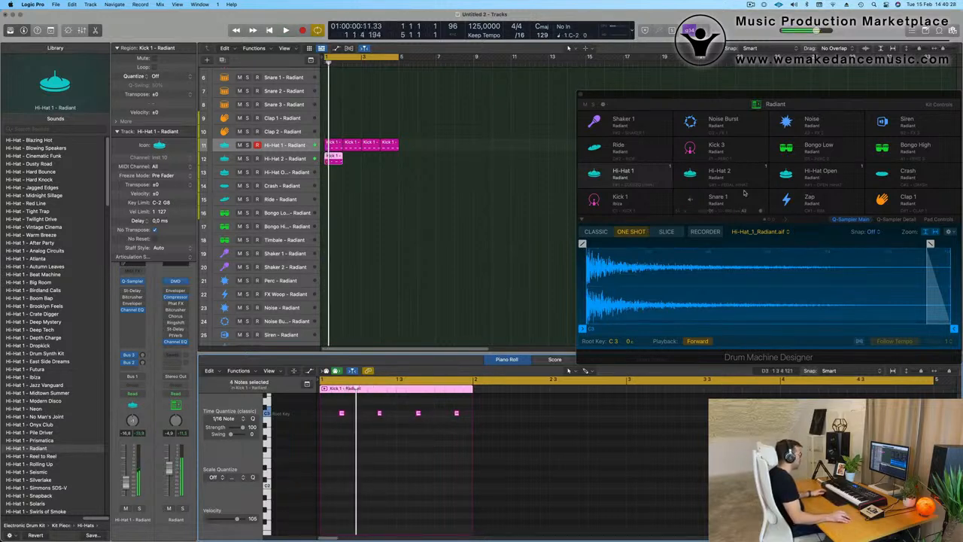
- Trim the end of the Hi-Hat 2 sample to 0.04 s in Drum Machine Designer and restart playback
{"action": "left_click_drag", "start_coordinate": [796, 92], "coordinate": [657, 75]}
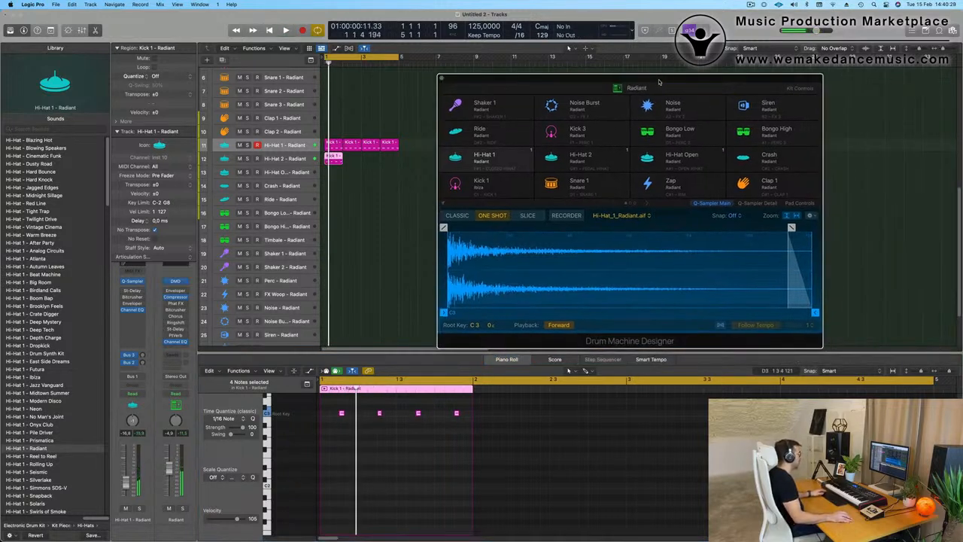
{"action": "left_click", "coordinate": [290, 159]}
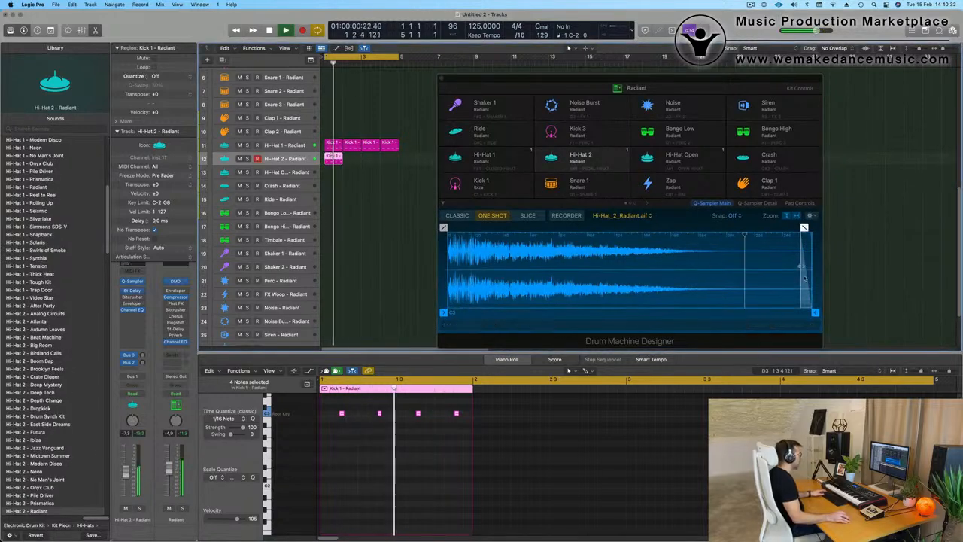
{"action": "left_click_drag", "start_coordinate": [816, 313], "coordinate": [523, 322]}
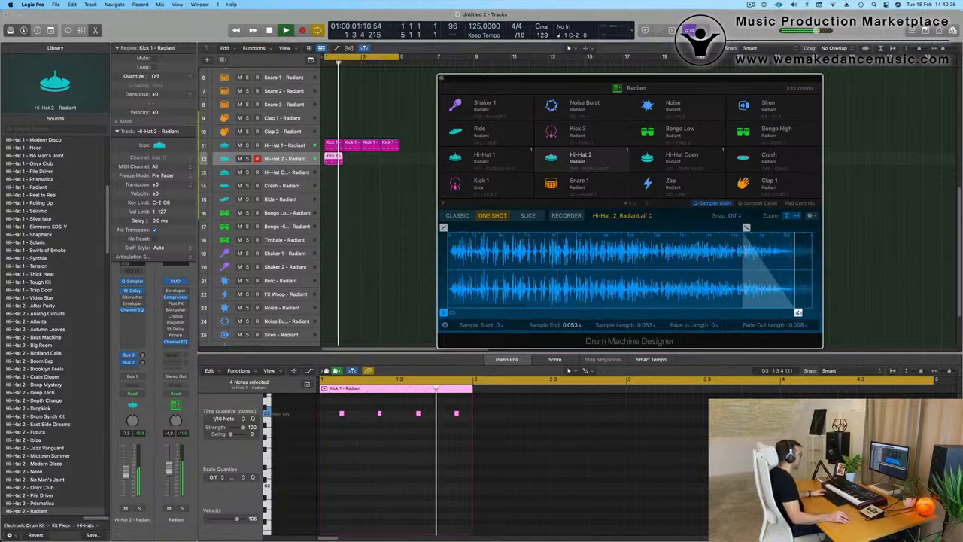
{"action": "left_click_drag", "start_coordinate": [798, 313], "coordinate": [713, 312]}
{"action": "key", "text": "space"}
{"action": "key", "text": "space"}
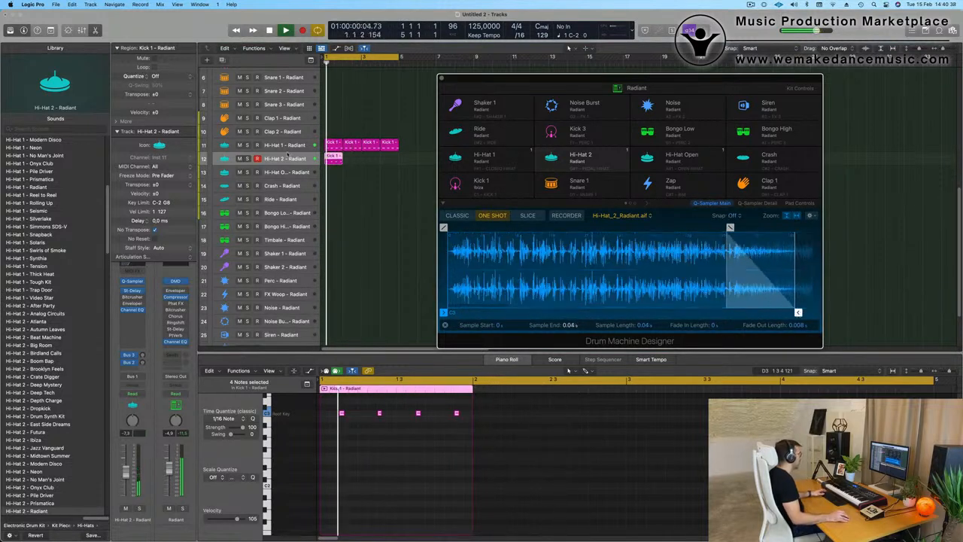
- Duplicate the Hi-Hat 2 notes so they fill every sixteenth of the bar except the off-beats, and play the result
{"action": "key", "text": "space"}
{"action": "left_click_drag", "start_coordinate": [341, 413], "coordinate": [474, 432]}
{"action": "key", "text": "super+Right"}
{"action": "scroll", "coordinate": [376, 425], "scroll_direction": "left", "scroll_amount": 2}
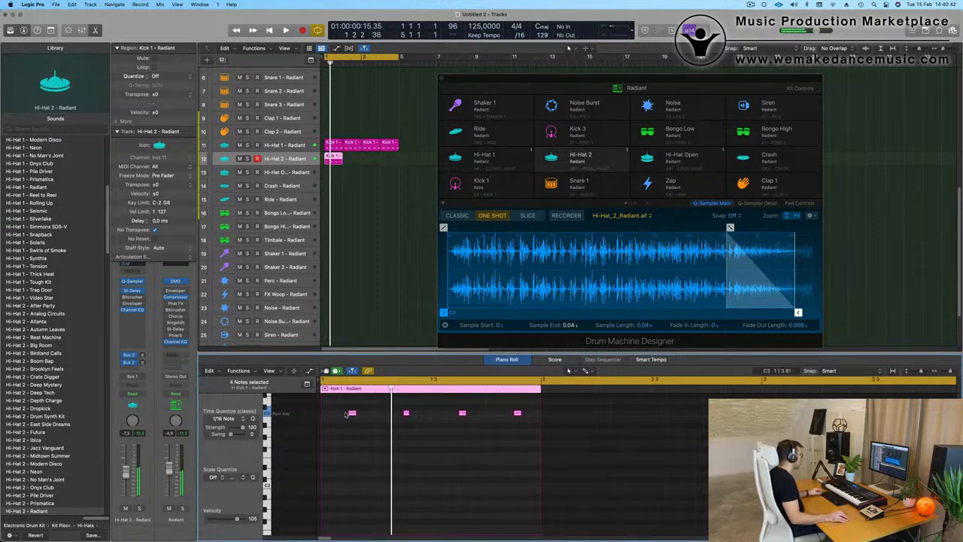
{"action": "left_click_drag", "start_coordinate": [350, 414], "coordinate": [369, 422]}
{"action": "key", "text": "space"}
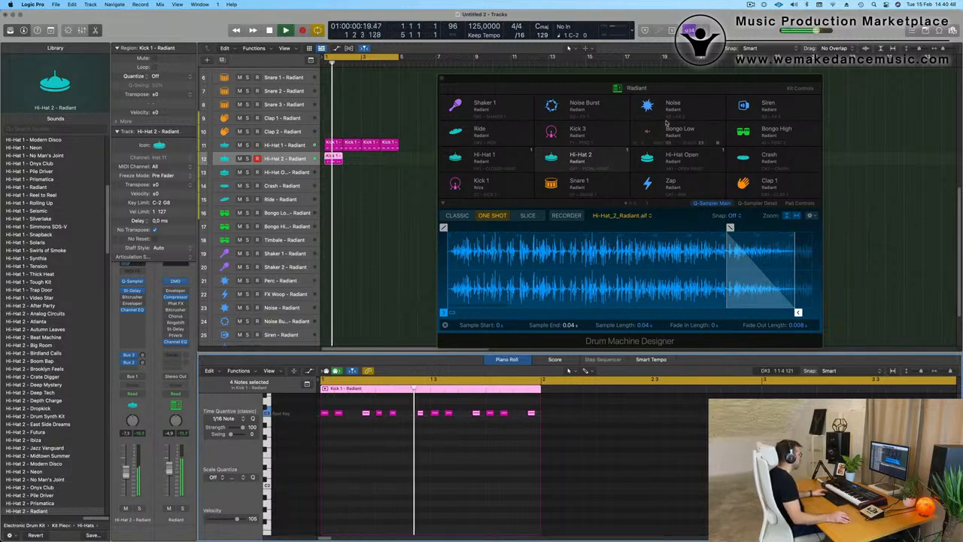
- Repeat the Hi-Hat 2 region through bar 4 and lower the track's volume to -23.5 dB, closing Drum Machine Designer
{"action": "left_click_drag", "start_coordinate": [362, 415], "coordinate": [352, 420]}
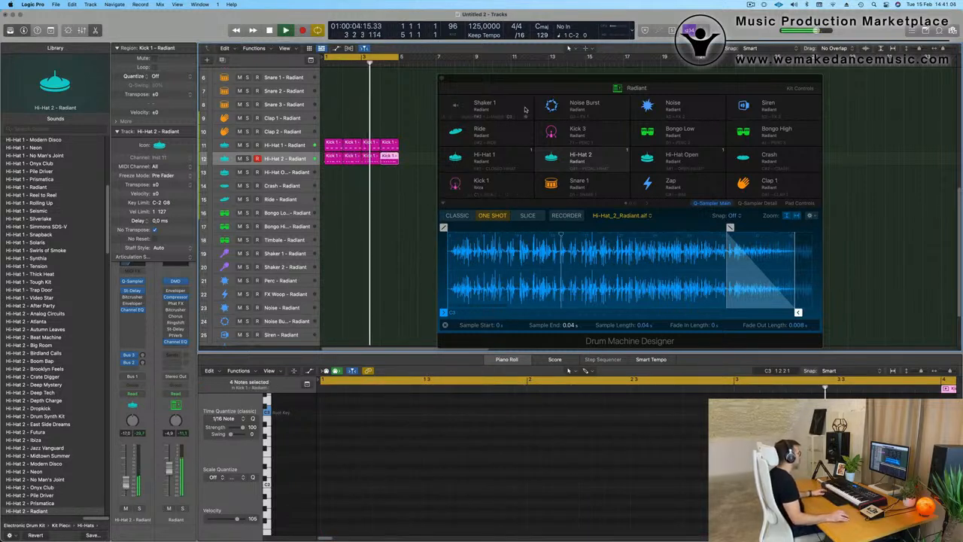
{"action": "mouse_move", "coordinate": [592, 81]}
{"action": "left_mouse_down"}
{"action": "mouse_move", "coordinate": [565, 79]}
{"action": "mouse_move", "coordinate": [602, 81]}
{"action": "left_mouse_up"}
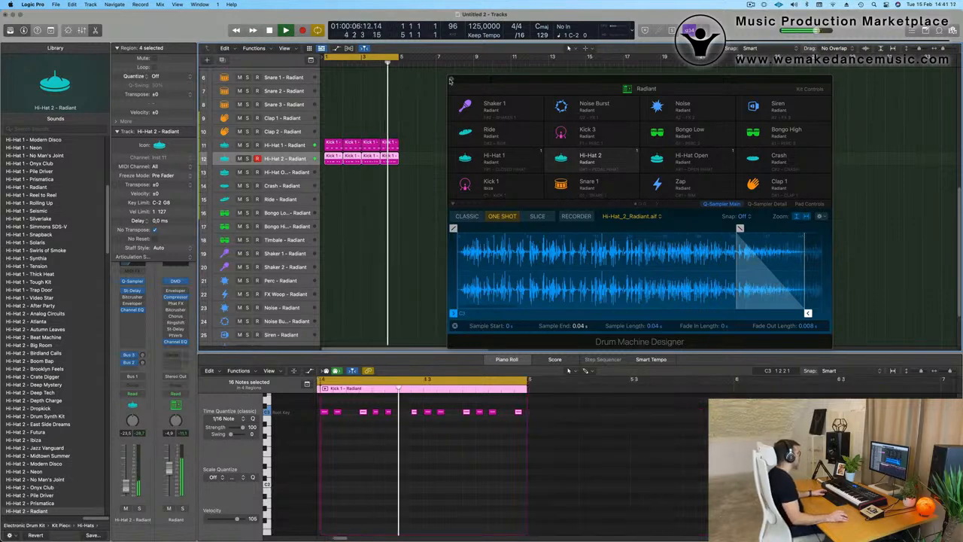
{"action": "left_click", "coordinate": [452, 78]}
- Copy the first Kick 1 - Ibiza region to Snare 1, keeping only the notes on beats 2 and 4, raised two octaves to C2
{"action": "scroll", "coordinate": [341, 167], "scroll_direction": "down", "scroll_amount": 2}
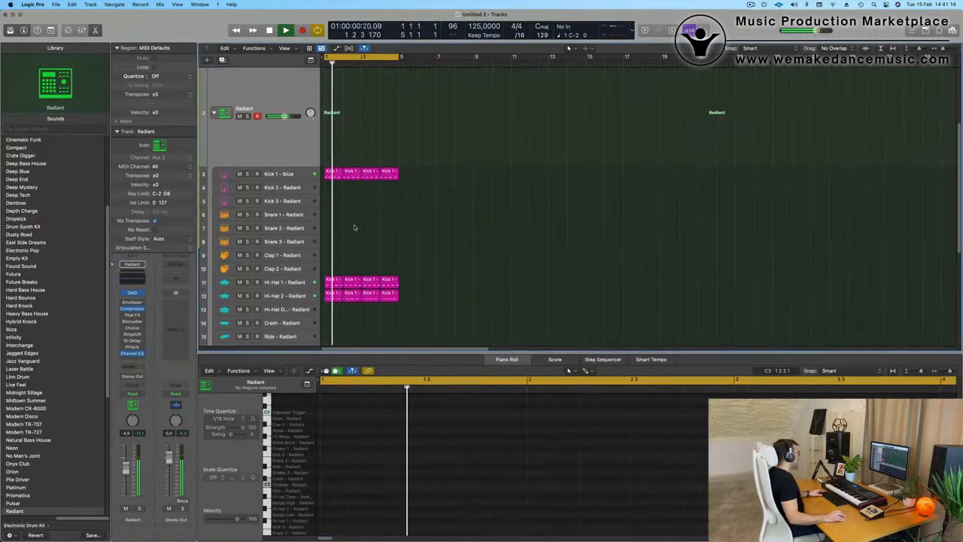
{"action": "left_click", "coordinate": [335, 147]}
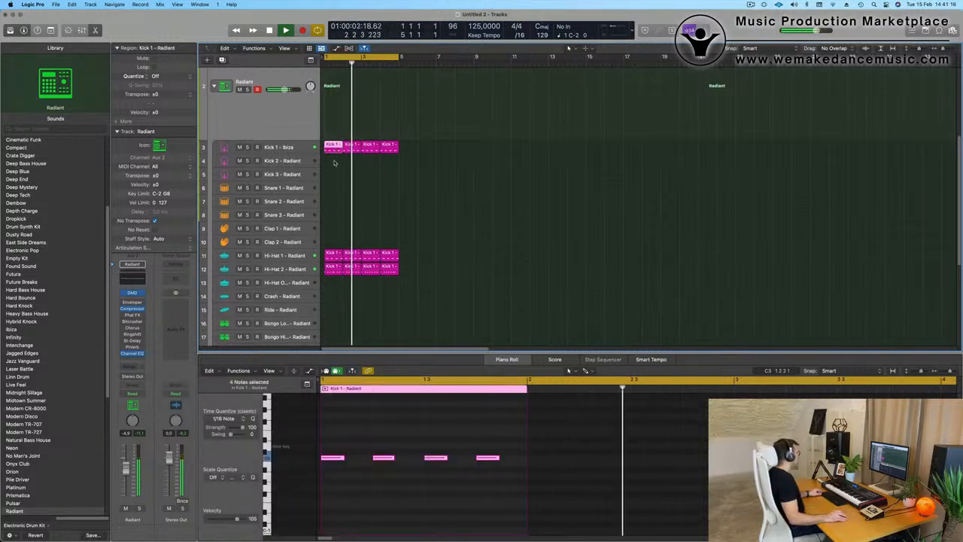
{"action": "left_click_drag", "start_coordinate": [336, 147], "coordinate": [333, 189]}
{"action": "key", "text": "space"}
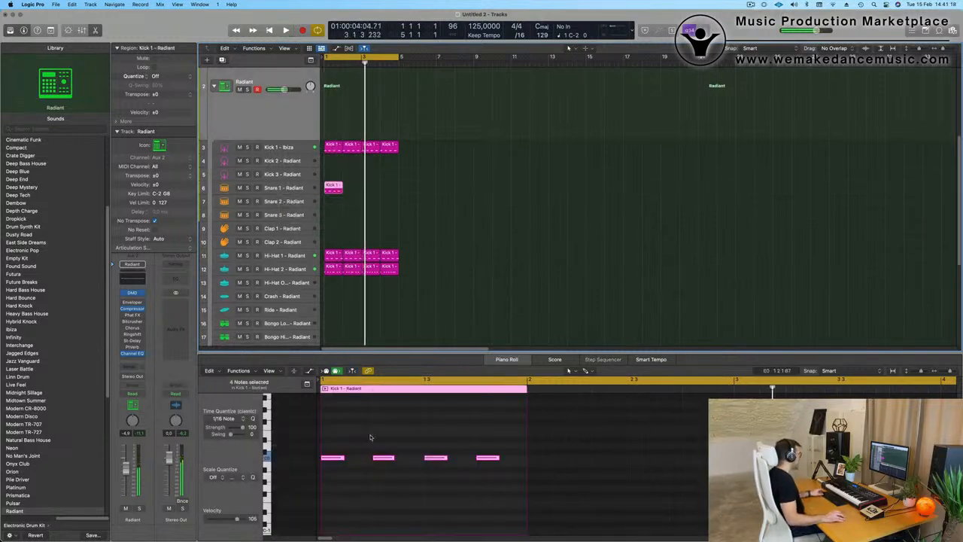
{"action": "left_click", "coordinate": [331, 471]}
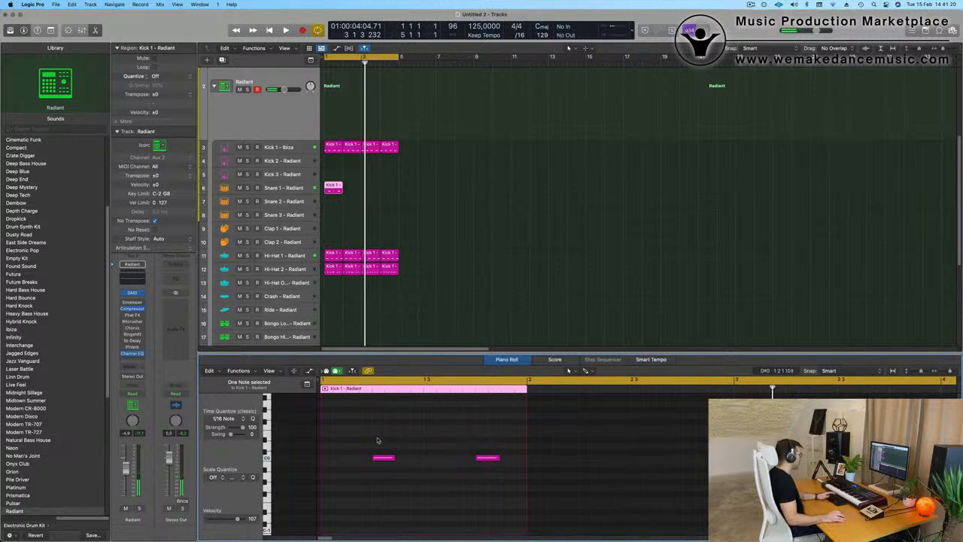
{"action": "left_click_drag", "start_coordinate": [378, 441], "coordinate": [510, 502]}
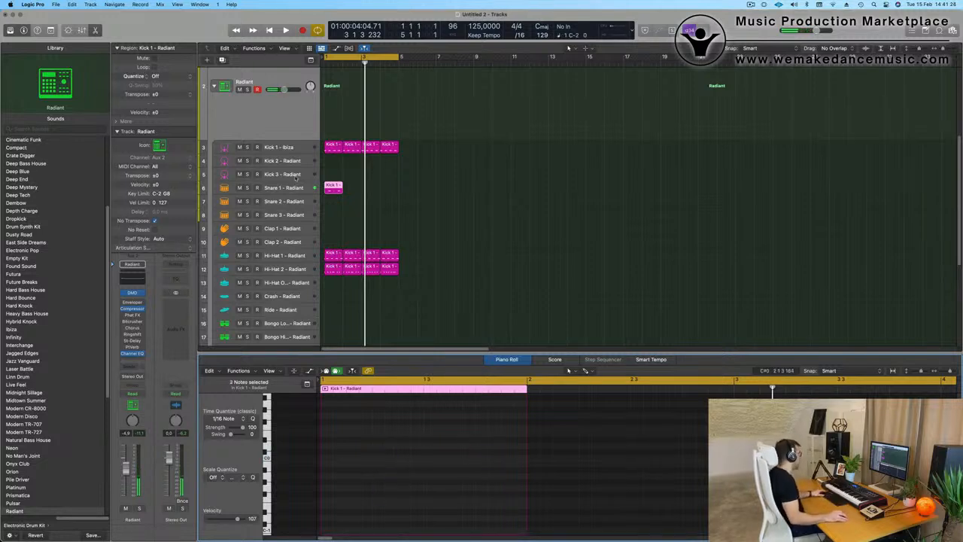
- Repeat the Snare 1 region three times to fill bars 1 to 4 and play the loop with the Snare 1 track selected
{"action": "left_click", "coordinate": [334, 188]}
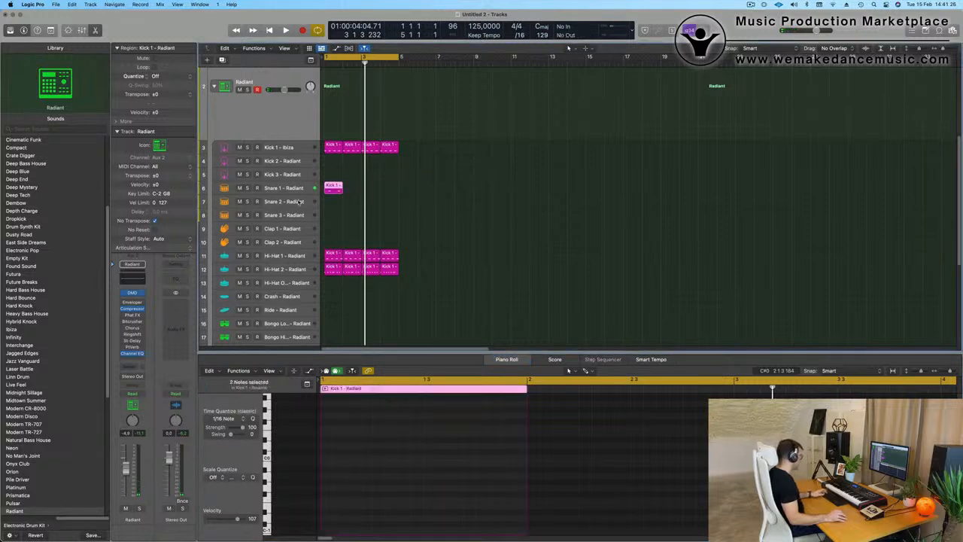
{"action": "key", "text": "super+r"}
{"action": "key", "text": "super+r"}
{"action": "key", "text": "space"}
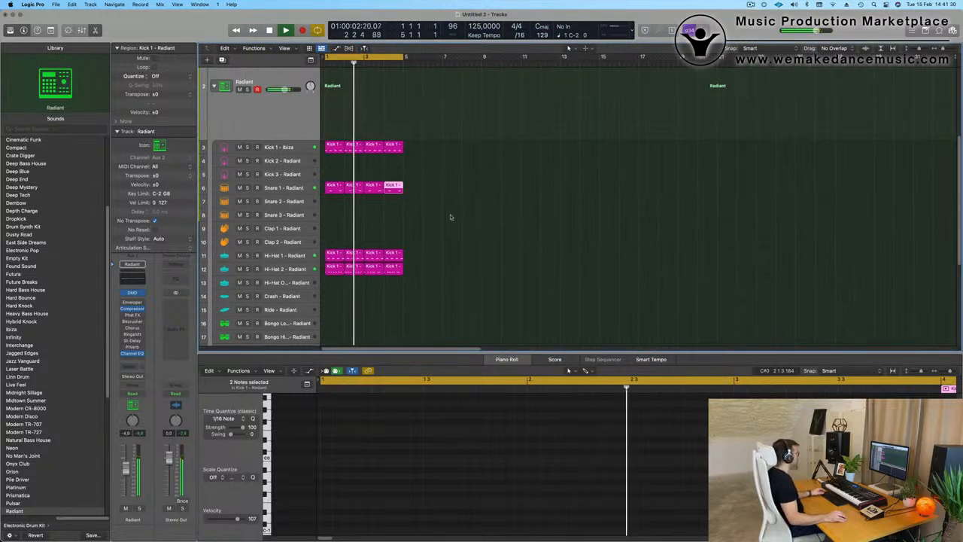
{"action": "left_click", "coordinate": [283, 187]}
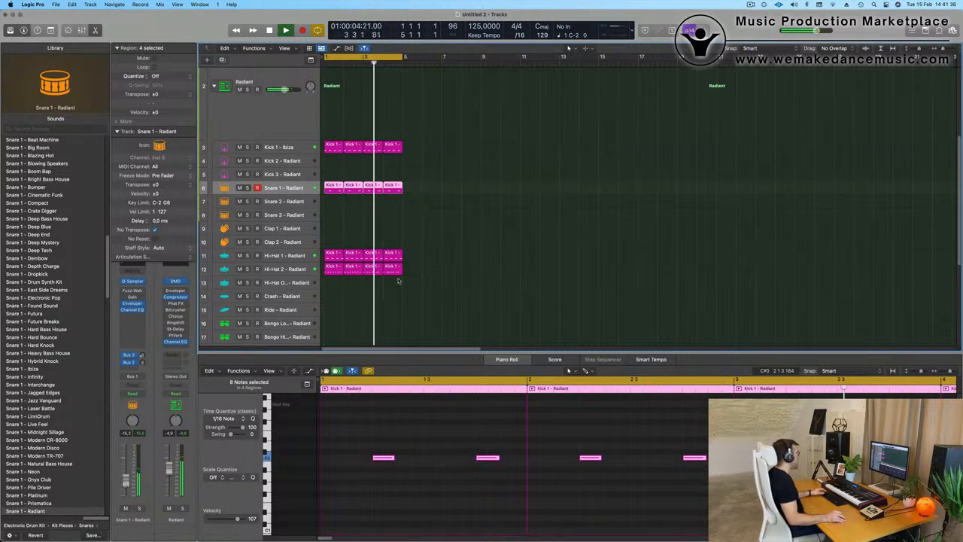
- Copy the first Hi-Hat 2 region to bar 1 of the Bongo High track, select that track and play the loop
{"action": "scroll", "coordinate": [404, 278], "scroll_direction": "down", "scroll_amount": 2}
{"action": "scroll", "coordinate": [404, 278], "scroll_direction": "down", "scroll_amount": 3}
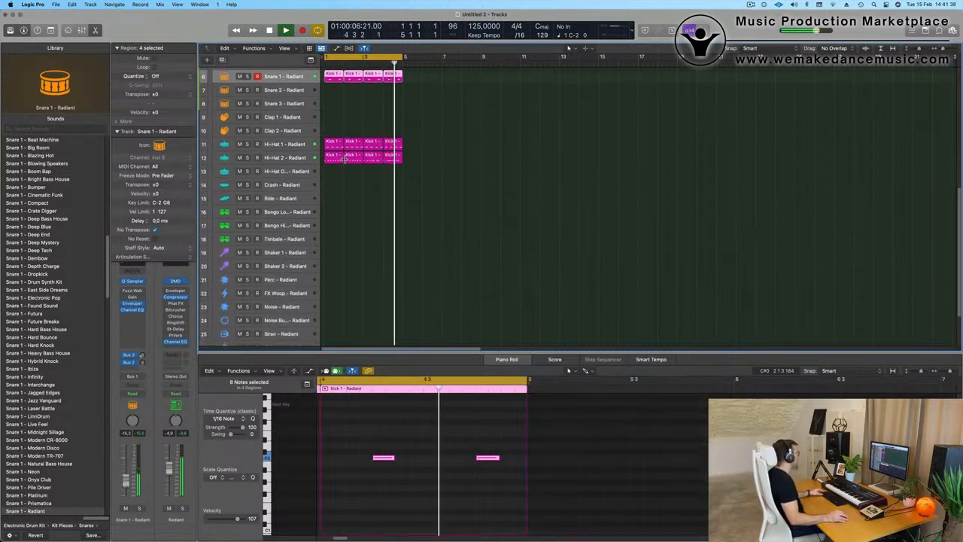
{"action": "left_click", "coordinate": [338, 159]}
{"action": "left_click_drag", "start_coordinate": [337, 159], "coordinate": [334, 220]}
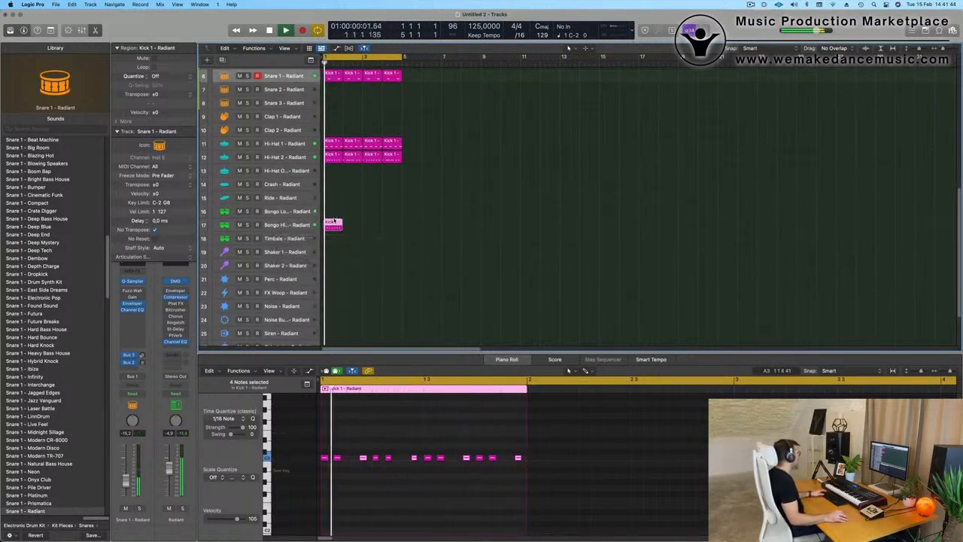
{"action": "left_click", "coordinate": [296, 224]}
{"action": "key", "text": "space"}
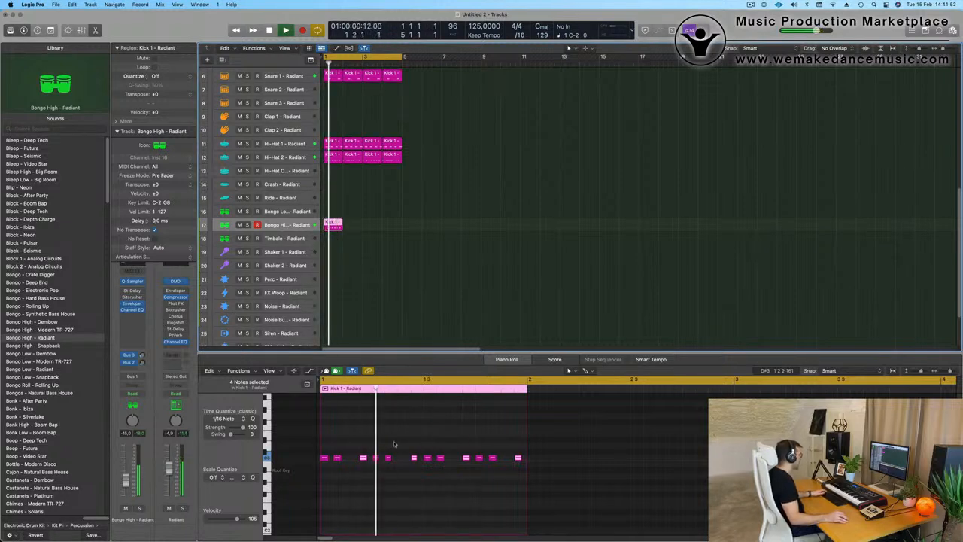
- Keep only the Bongo High notes on the first, second and fourth sixteenths, and repeat the region three times to fill bars 1 to 4
{"action": "left_click", "coordinate": [389, 457]}
{"action": "key", "text": "space"}
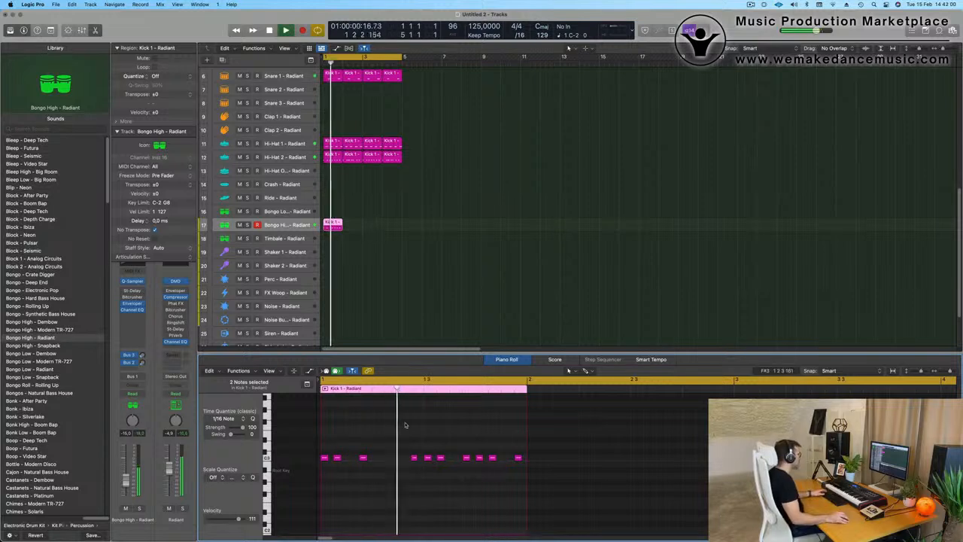
{"action": "key", "text": "space"}
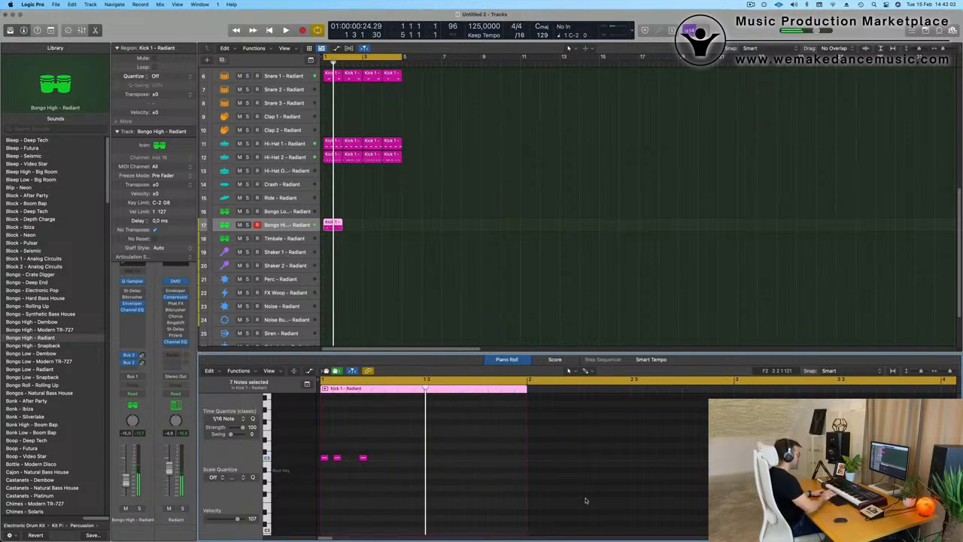
{"action": "key", "text": "space"}
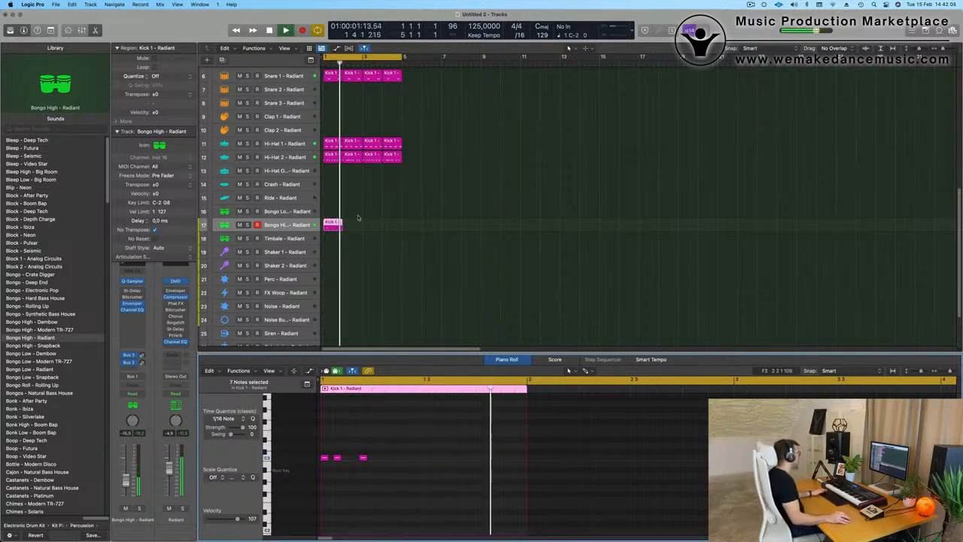
{"action": "key", "text": "super+r"}
{"action": "key", "text": "super+r"}
{"action": "key", "text": "super+r"}
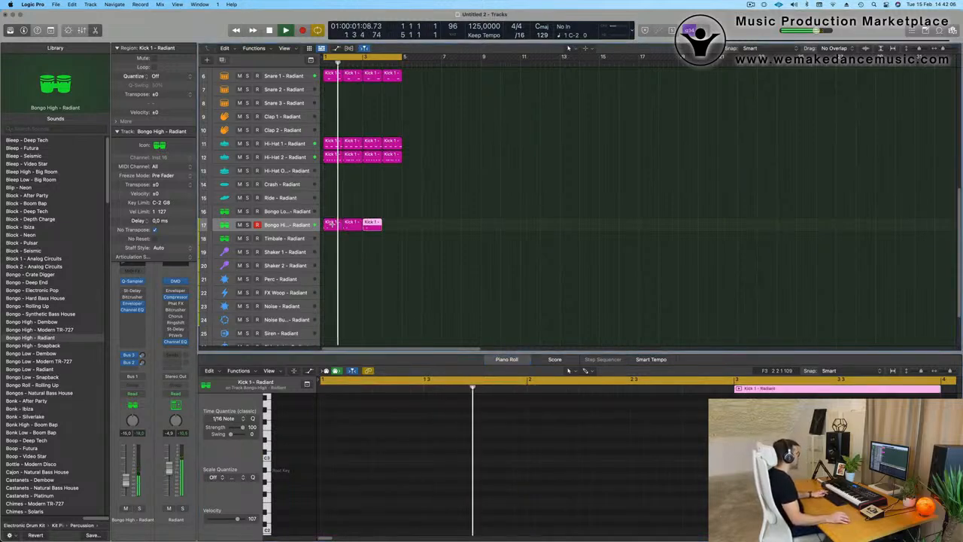
{"action": "left_click", "coordinate": [442, 263]}
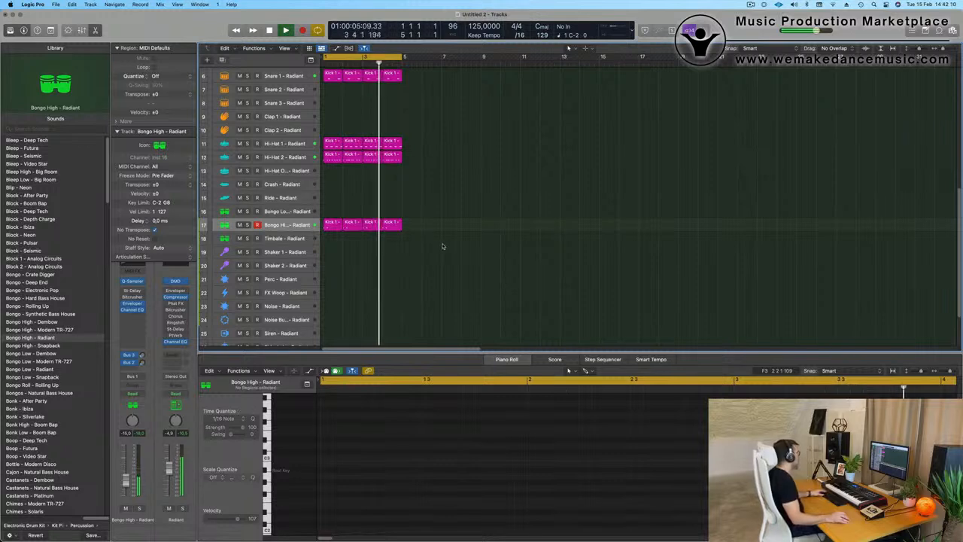
- Copy the first Bongo High region to the Perc track and shift its three notes nine sixteenths to the right
{"action": "left_click_drag", "start_coordinate": [330, 226], "coordinate": [331, 280]}
{"action": "left_click_drag", "start_coordinate": [395, 446], "coordinate": [312, 478]}
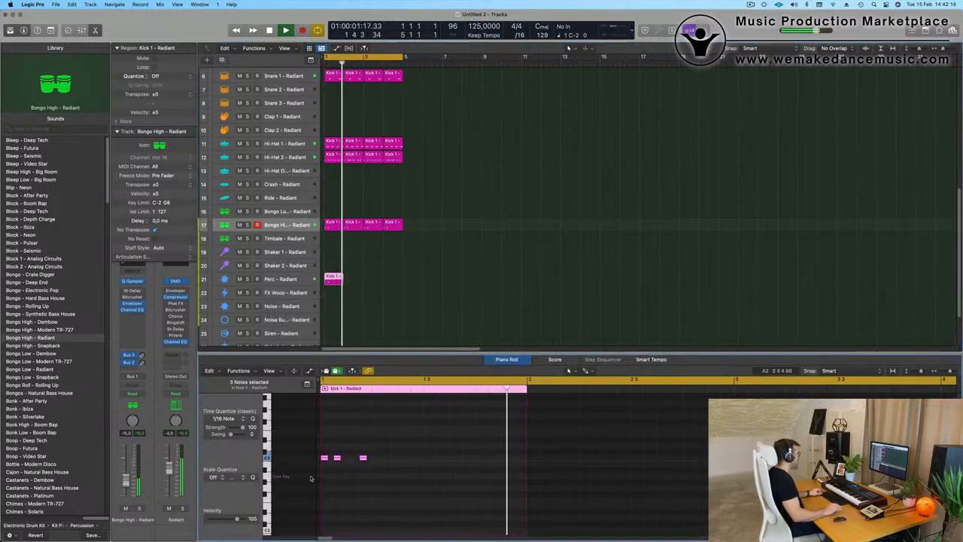
{"action": "key", "text": "alt+Right"}
{"action": "key", "text": "alt+Right"}
{"action": "key", "text": "alt+Right"}
{"action": "key", "text": "alt+Right"}
{"action": "key", "text": "alt+Right"}
{"action": "key", "text": "alt+Right"}
{"action": "key", "text": "alt+Right"}
{"action": "key", "text": "alt+Right"}
{"action": "key", "text": "alt+Right"}
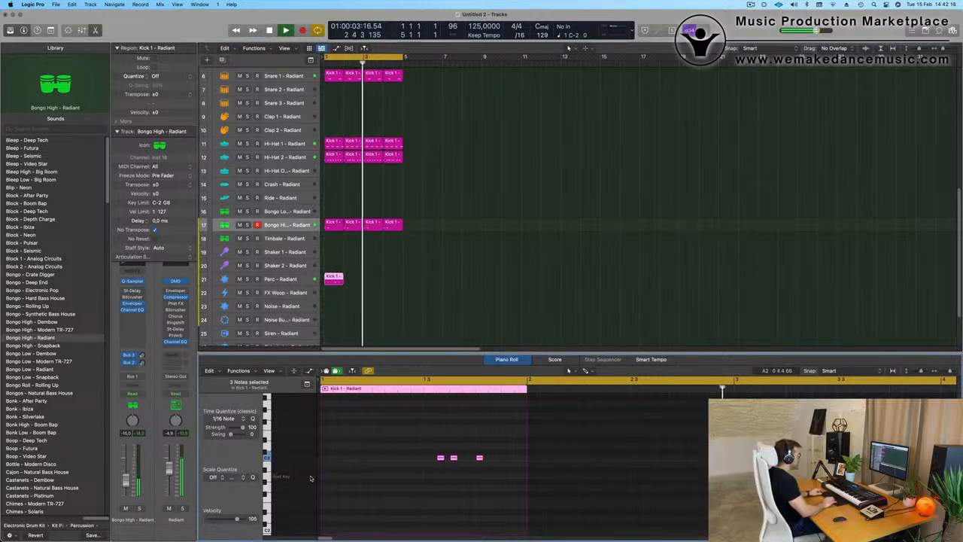
- Delete the middle note of the Perc region and repeat the region three times to fill bars 1 to 4
{"action": "left_click", "coordinate": [453, 457]}
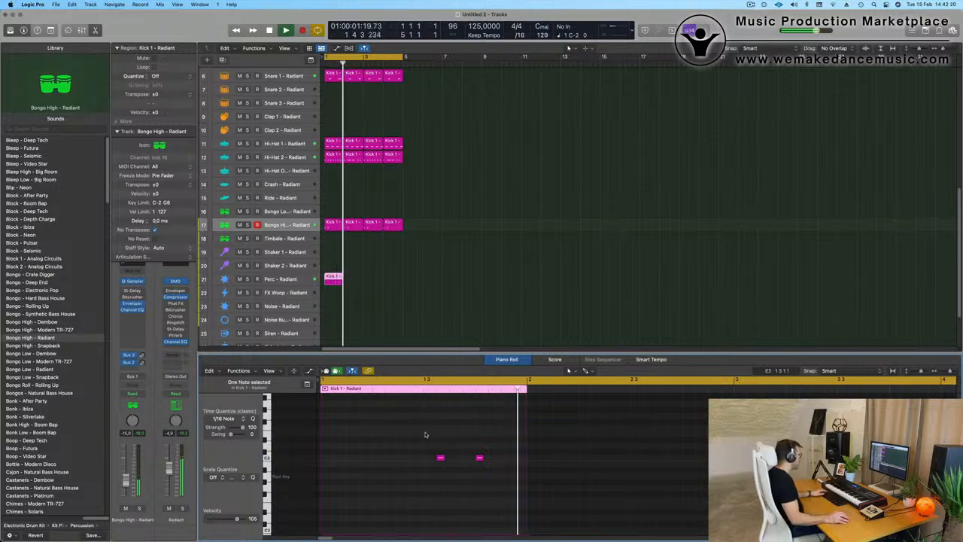
{"action": "key", "text": "space"}
{"action": "key", "text": "space"}
{"action": "left_click", "coordinate": [335, 279]}
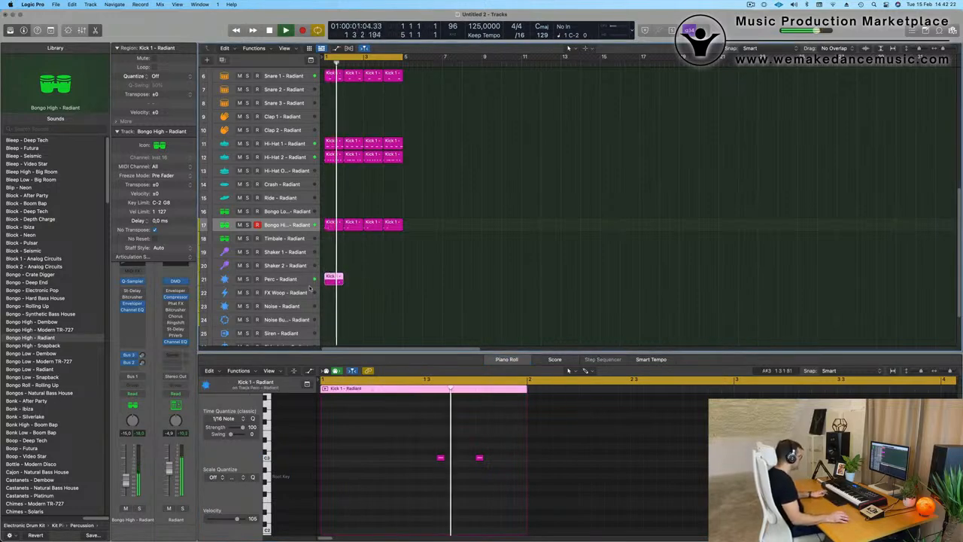
{"action": "key", "text": "super+r"}
{"action": "key", "text": "super+r"}
{"action": "key", "text": "super+r"}
{"action": "left_click", "coordinate": [414, 266]}
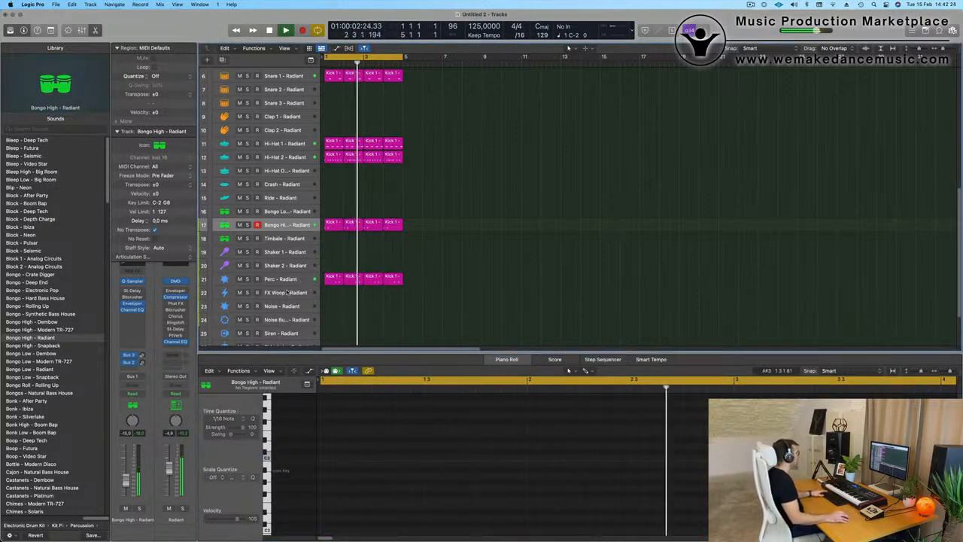
- Play the loop with the Perc track selected
{"action": "left_click", "coordinate": [285, 280]}
{"action": "key", "text": "space"}
{"action": "key", "text": "space"}
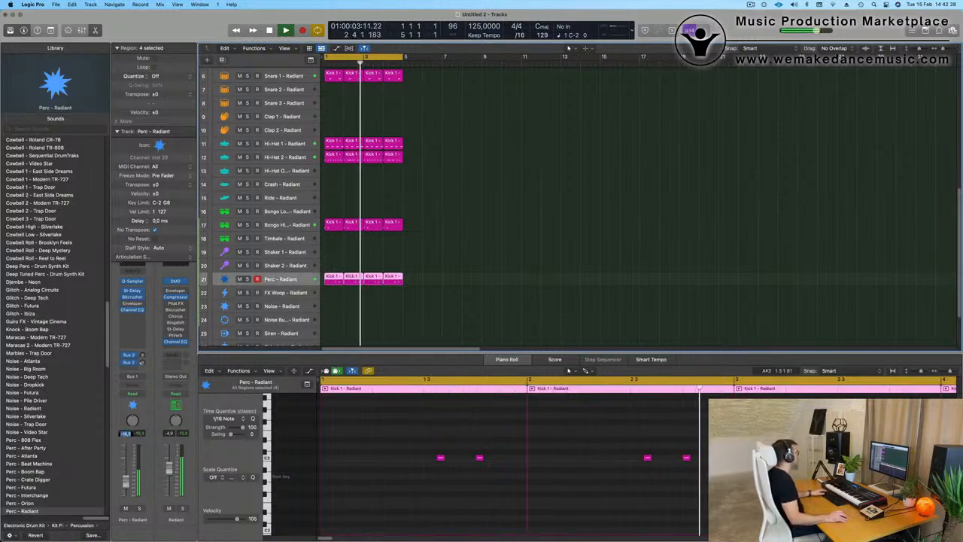
- Duplicate the Object in Motion track with its settings and open the Alchemy instrument of the new track
{"action": "scroll", "coordinate": [424, 266], "scroll_direction": "up", "scroll_amount": 5}
{"action": "scroll", "coordinate": [429, 262], "scroll_direction": "up", "scroll_amount": 4}
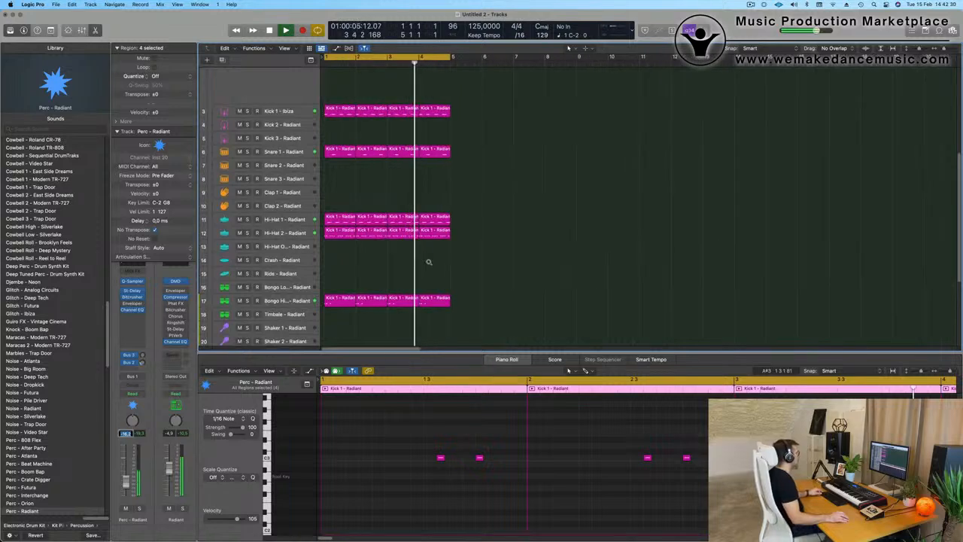
{"action": "scroll", "coordinate": [429, 262], "scroll_direction": "down", "scroll_amount": 3}
{"action": "scroll", "coordinate": [439, 255], "scroll_direction": "down", "scroll_amount": 1}
{"action": "left_click", "coordinate": [570, 146]}
{"action": "scroll", "coordinate": [570, 149], "scroll_direction": "up", "scroll_amount": 3}
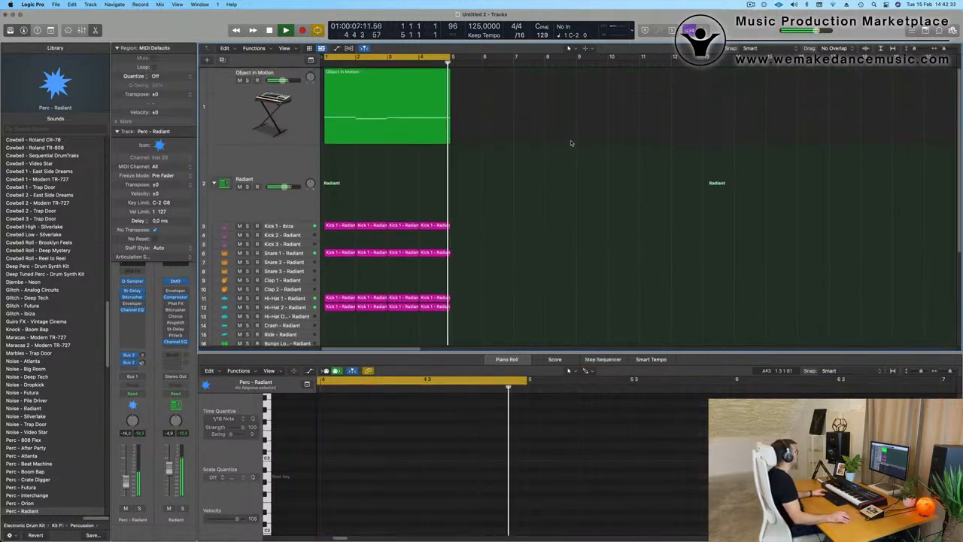
{"action": "left_click", "coordinate": [224, 109]}
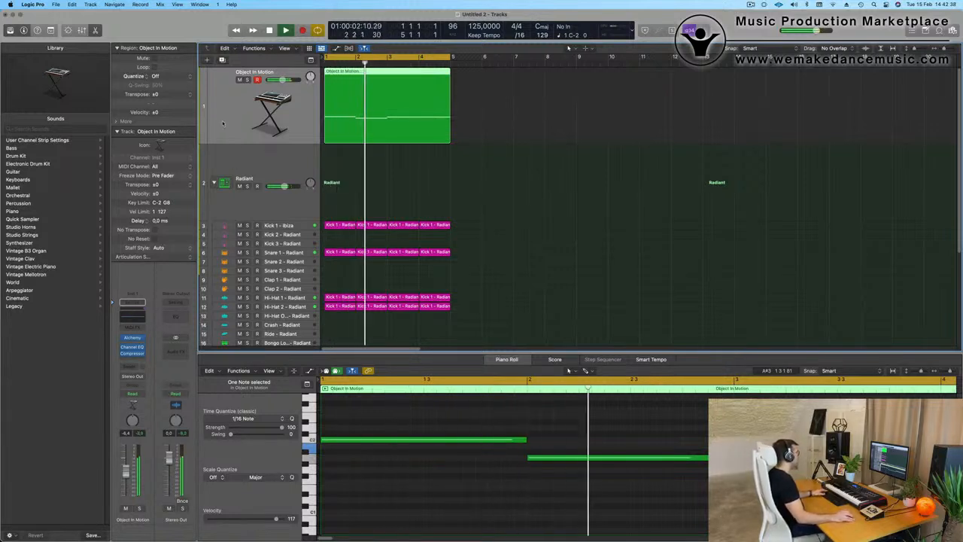
{"action": "left_click", "coordinate": [222, 61]}
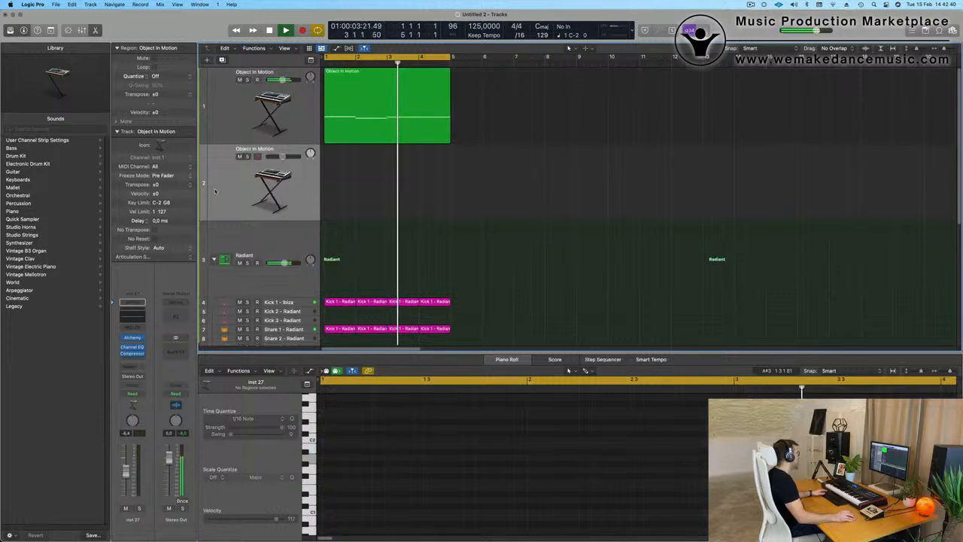
{"action": "left_click", "coordinate": [133, 338]}
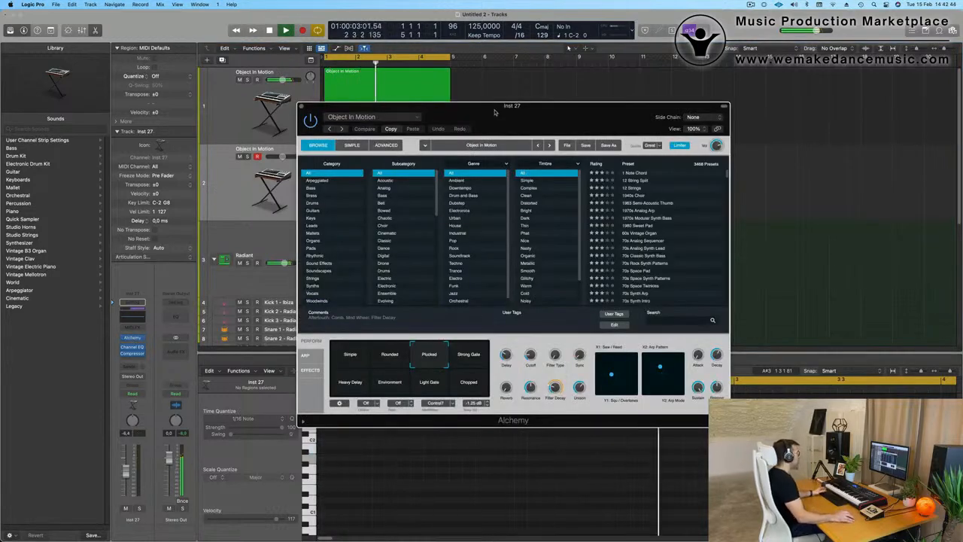
{"action": "left_click_drag", "start_coordinate": [495, 112], "coordinate": [444, 23]}
- Load the Heavy Pulse Bass preset from the Oblique Structures bass sounds in Alchemy and audition its Blooming variation
{"action": "left_click", "coordinate": [332, 27]}
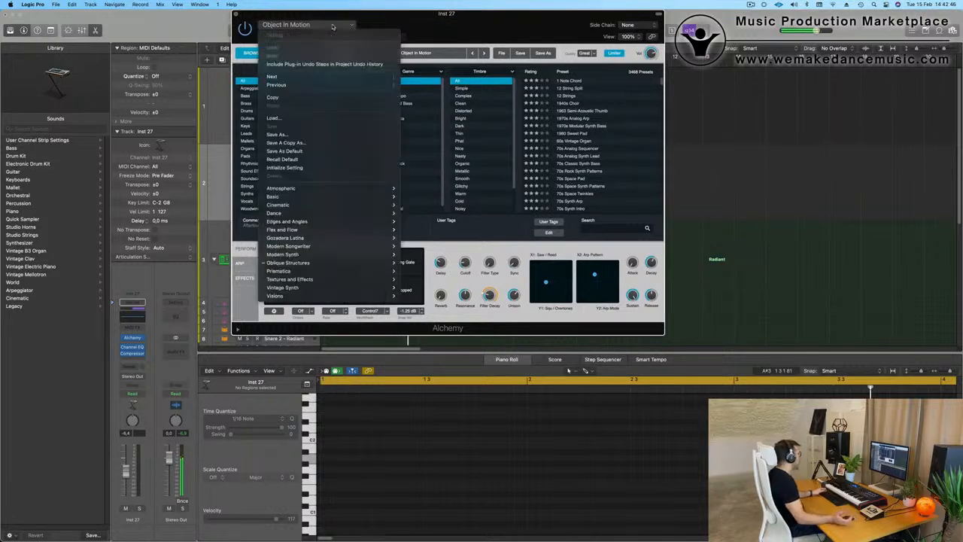
{"action": "mouse_move", "coordinate": [355, 198]}
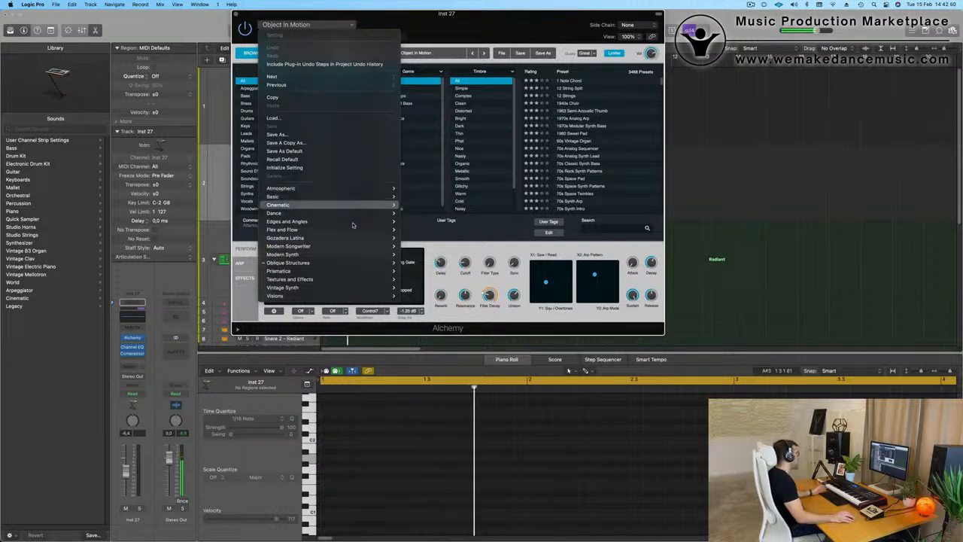
{"action": "mouse_move", "coordinate": [350, 269]}
{"action": "mouse_move", "coordinate": [428, 275]}
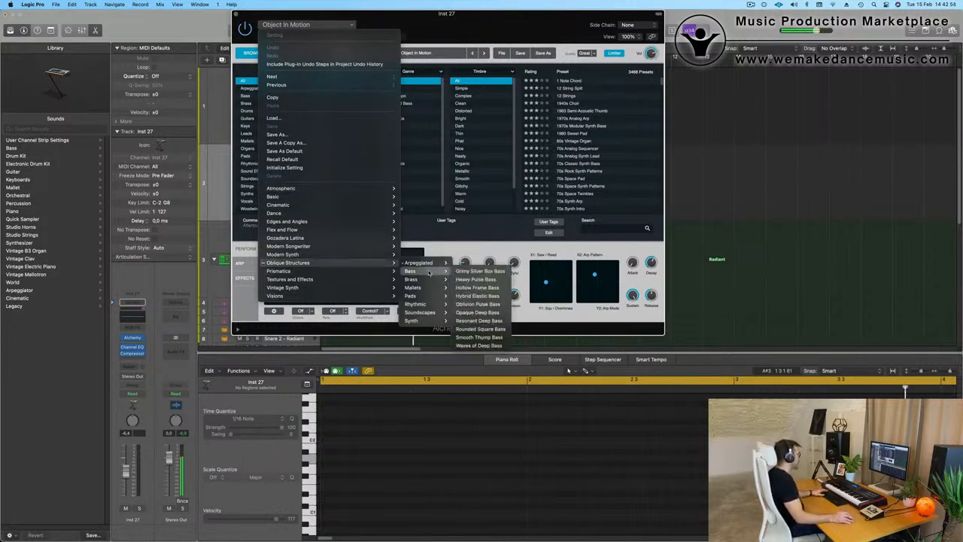
{"action": "left_click", "coordinate": [481, 280]}
{"action": "left_click_drag", "start_coordinate": [569, 25], "coordinate": [602, 25]}
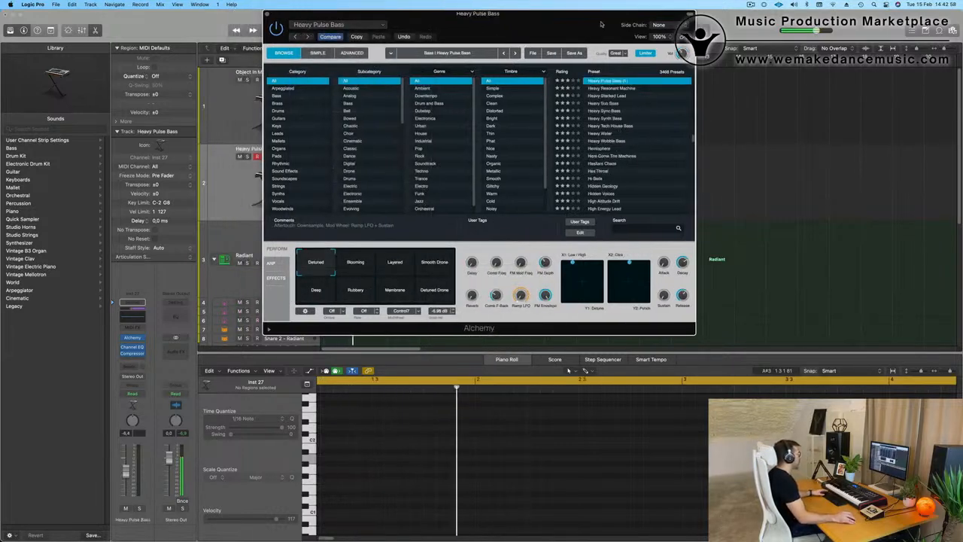
{"action": "left_click_drag", "start_coordinate": [474, 27], "coordinate": [525, 60]}
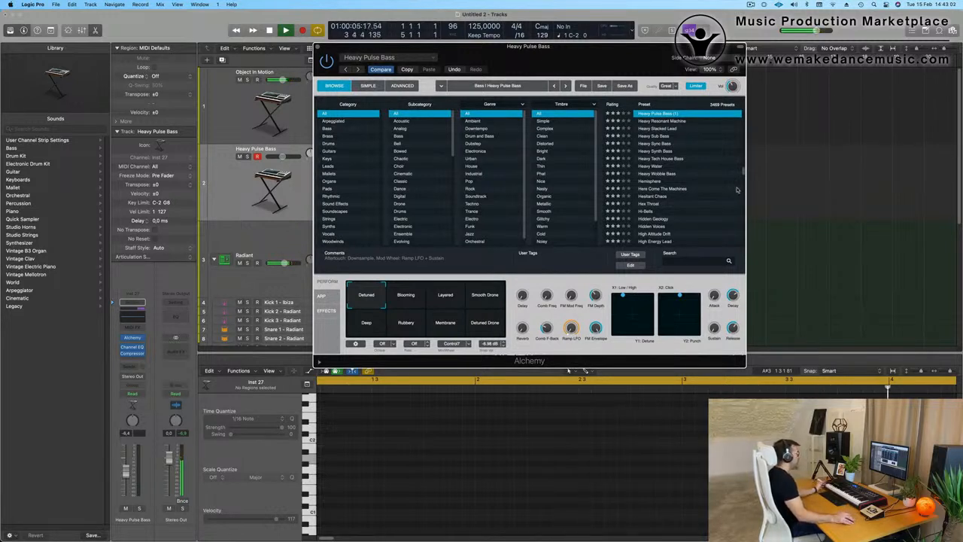
{"action": "scroll", "coordinate": [737, 190], "scroll_direction": "up", "scroll_amount": 3}
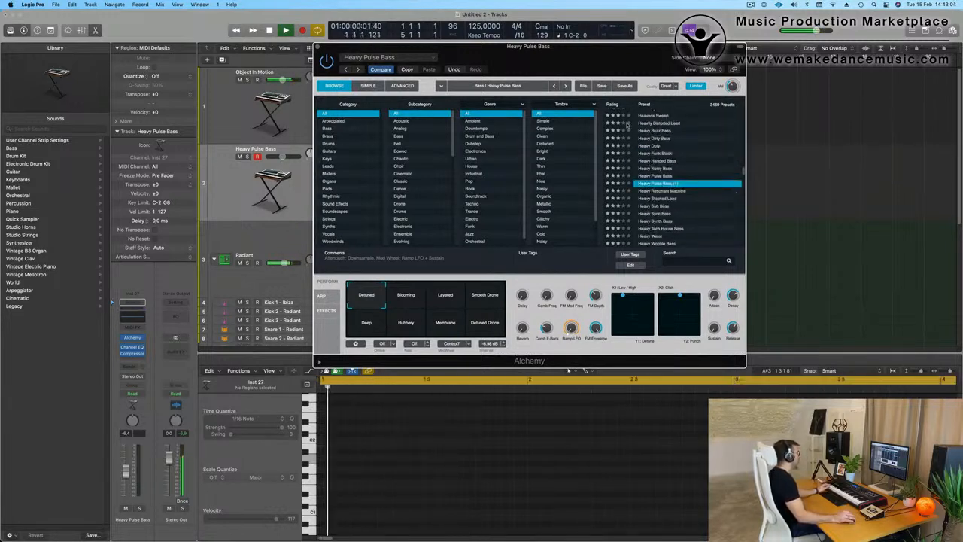
{"action": "left_click", "coordinate": [223, 194]}
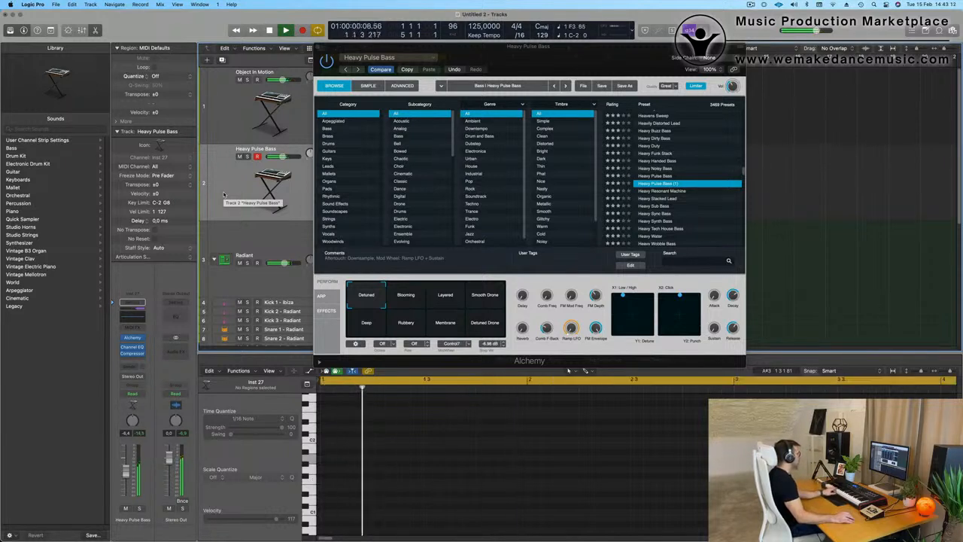
{"action": "left_click", "coordinate": [392, 295]}
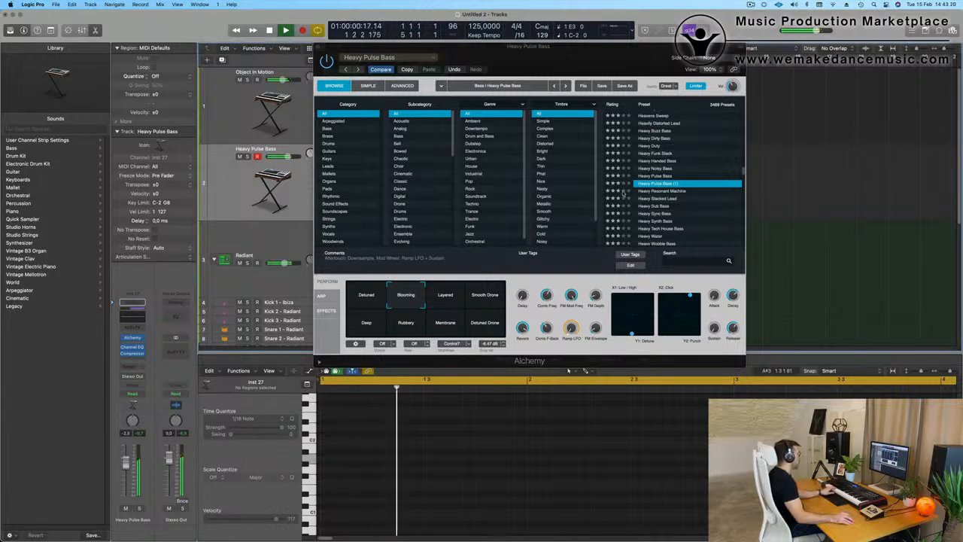
- Load the Oblique Structures bass preset Opaque Deep Bass in Alchemy, with the track's volume at -3.6 dB, and uncover the track area
{"action": "left_click", "coordinate": [365, 58]}
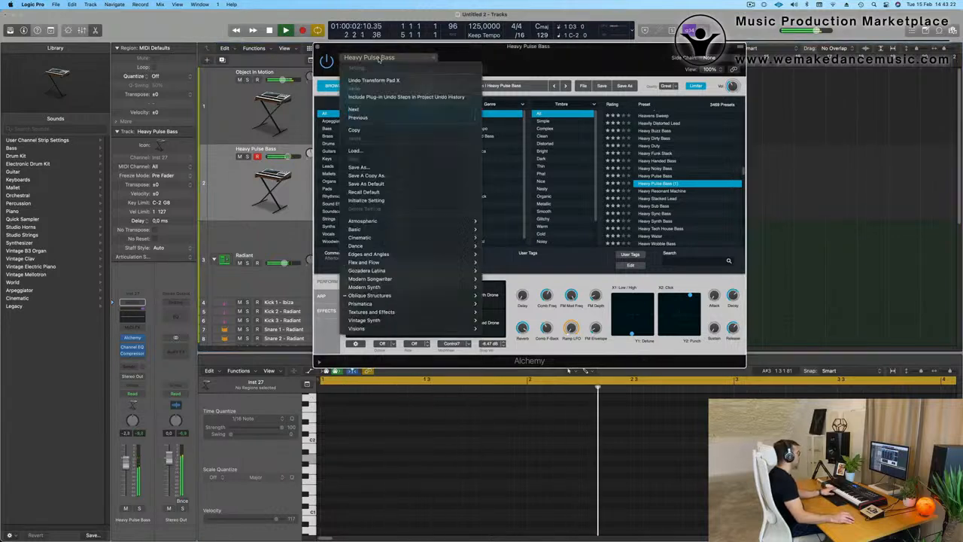
{"action": "mouse_move", "coordinate": [401, 307]}
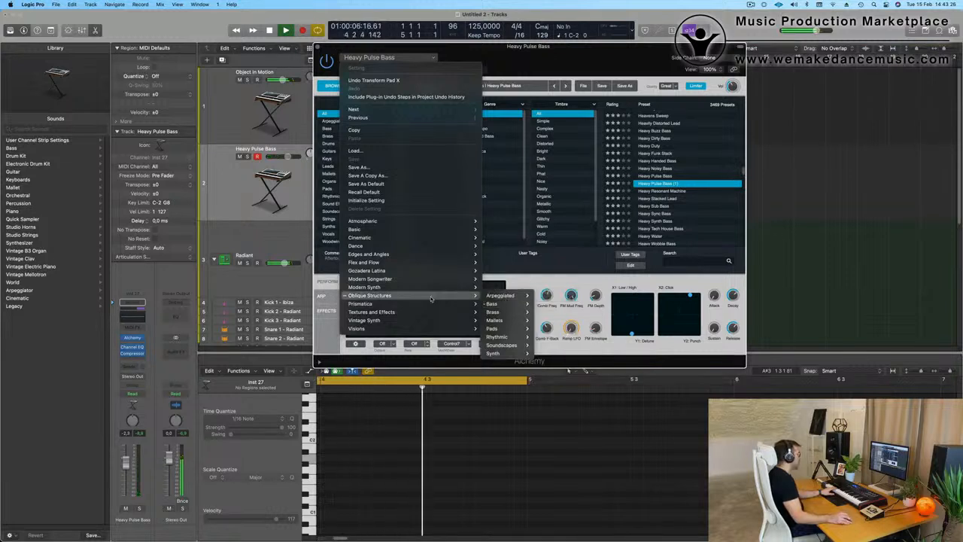
{"action": "mouse_move", "coordinate": [496, 305]}
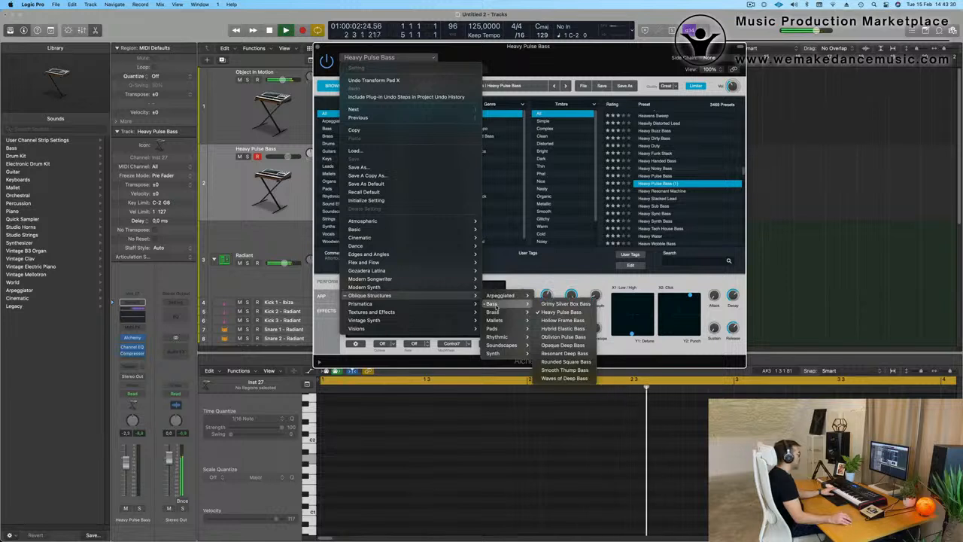
{"action": "left_click", "coordinate": [554, 345]}
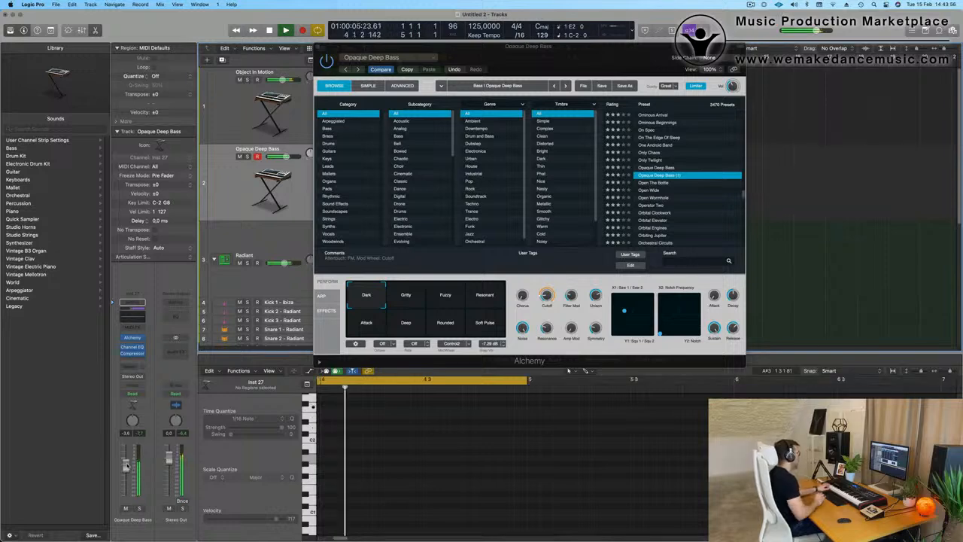
{"action": "left_click_drag", "start_coordinate": [541, 52], "coordinate": [800, 75]}
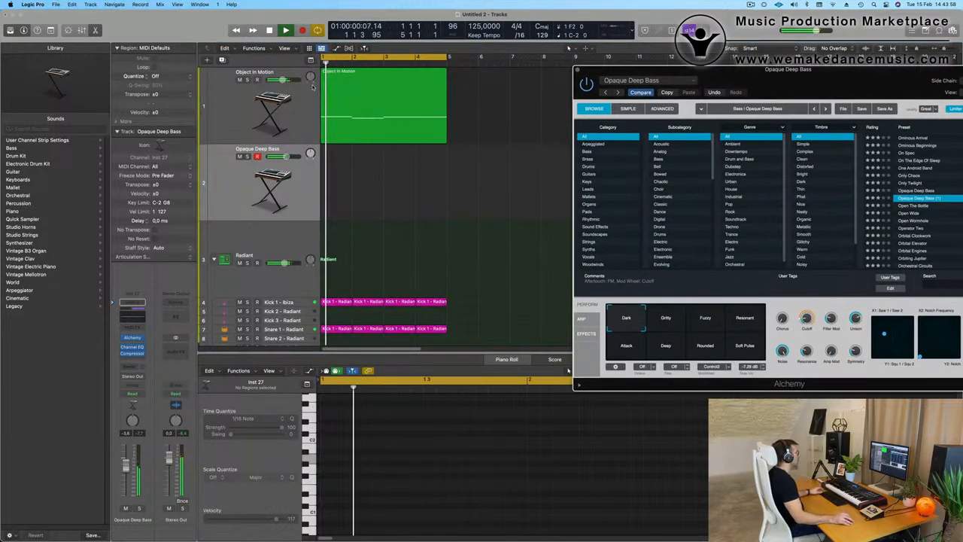
- Copy the four-bar Object in Motion region to bar 1 of the Opaque Deep Bass track and play the arrangement
{"action": "left_click", "coordinate": [402, 94]}
{"action": "left_click_drag", "start_coordinate": [403, 95], "coordinate": [391, 177]}
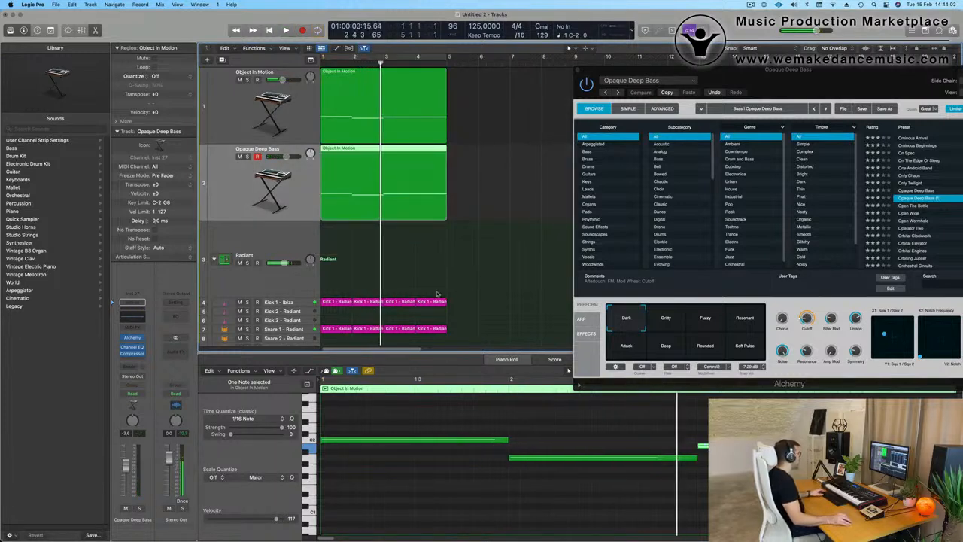
{"action": "left_click", "coordinate": [466, 254]}
{"action": "key", "text": "space"}
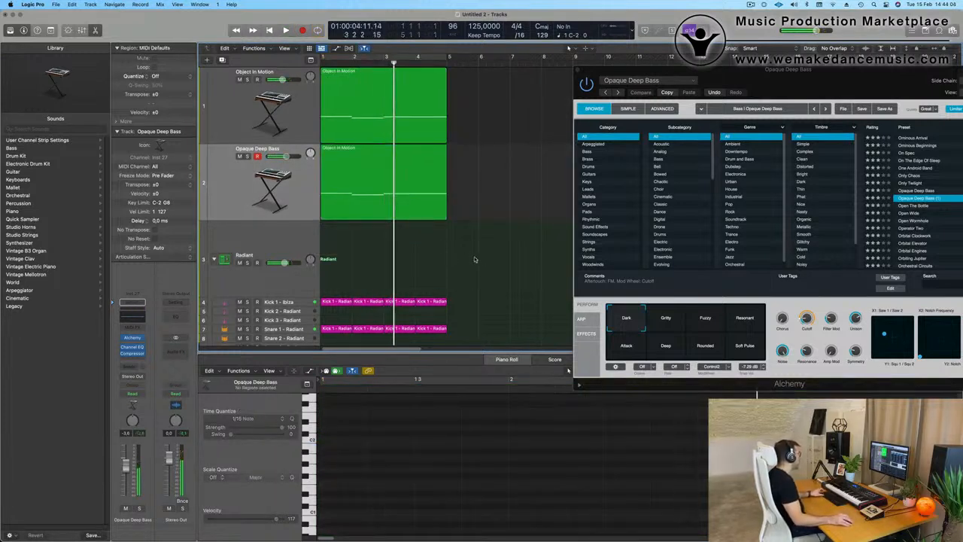
{"action": "key", "text": "space"}
{"action": "key", "text": "super+Left"}
{"action": "key", "text": "space"}
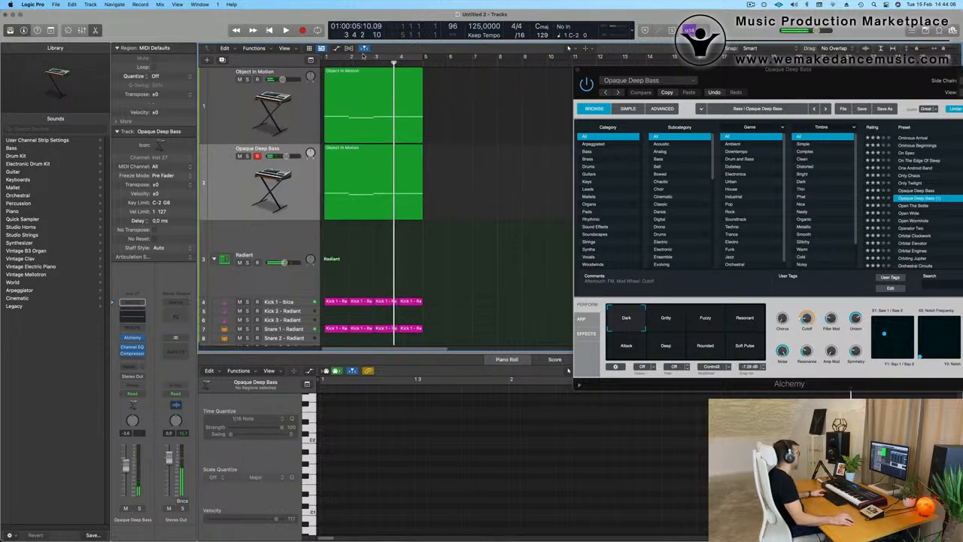
- Loop the first four bars, play them, and transpose all notes of the Opaque Deep Bass region up an octave
{"action": "left_click", "coordinate": [364, 55]}
{"action": "key", "text": "space"}
{"action": "left_click", "coordinate": [375, 207]}
{"action": "left_click", "coordinate": [419, 477]}
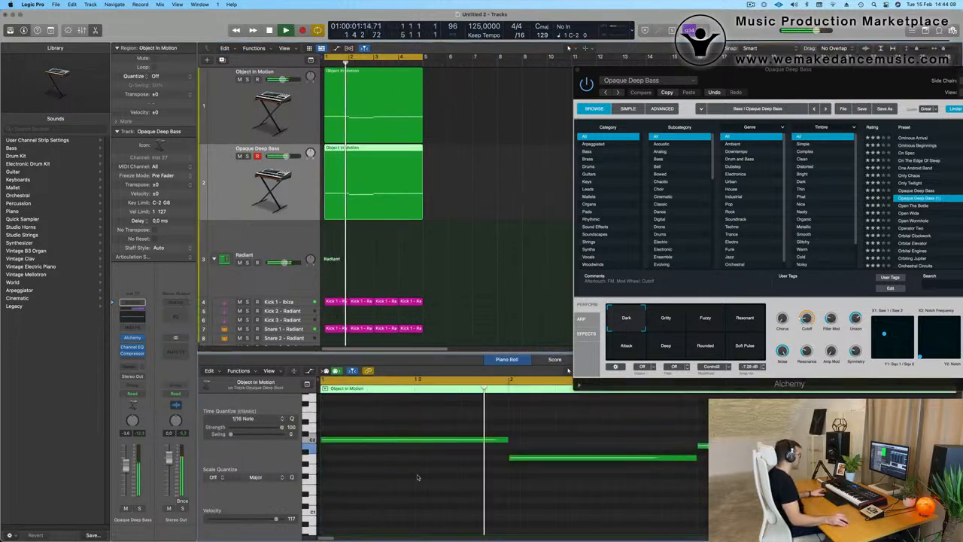
{"action": "key", "text": "super+a"}
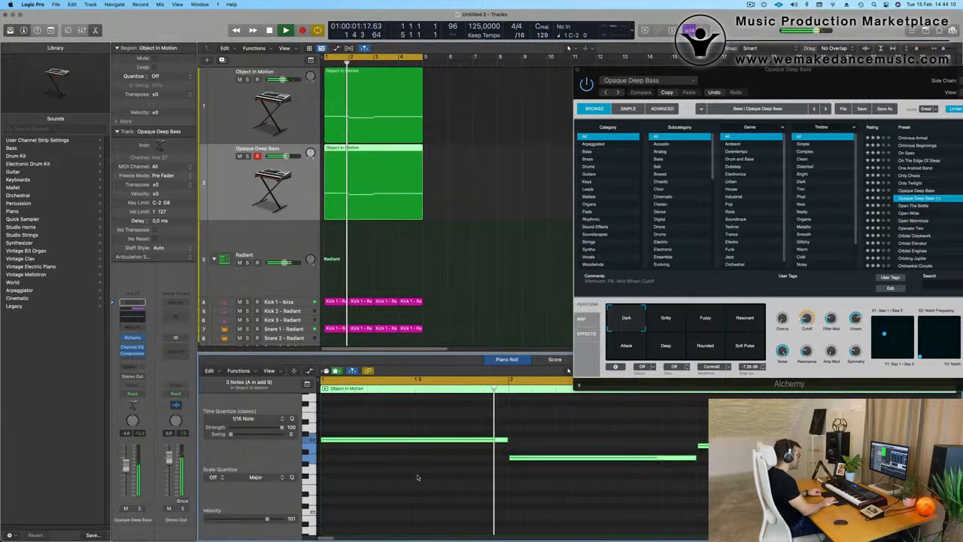
{"action": "key", "text": "Delete"}
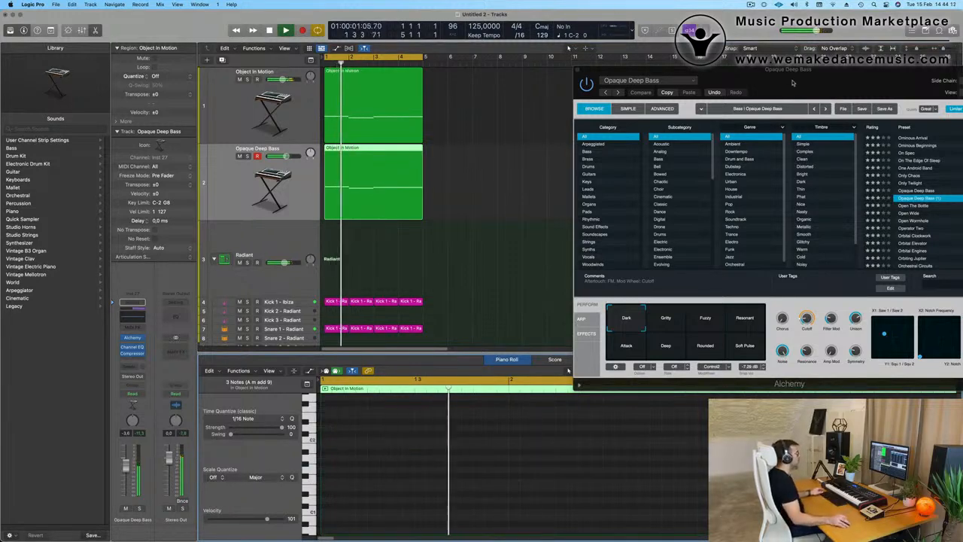
- Audition the Gritty, Fuzzy, Resonant, Rounded and Attack variations of Opaque Deep Bass during playback and return to Dark
{"action": "left_click_drag", "start_coordinate": [793, 83], "coordinate": [574, 135]}
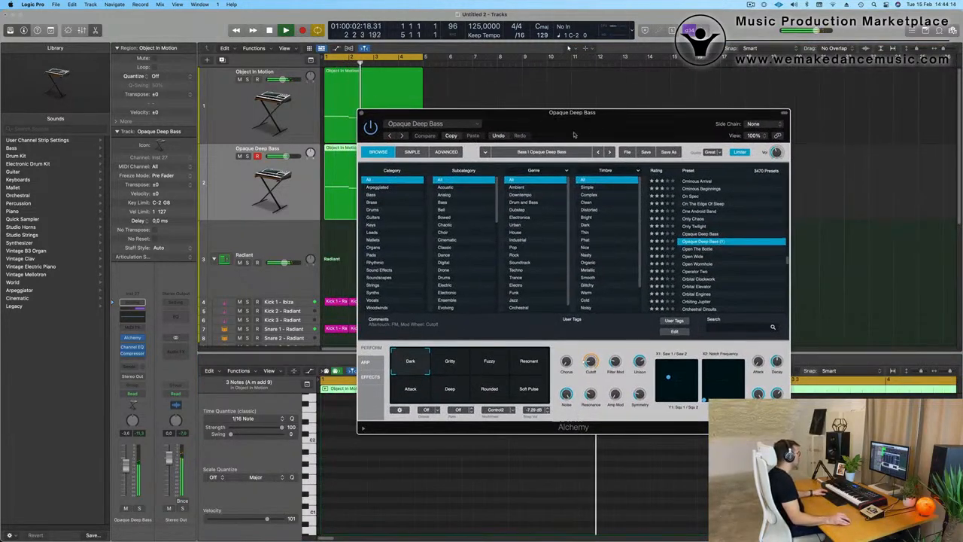
{"action": "left_click", "coordinate": [450, 362]}
{"action": "left_click", "coordinate": [491, 365]}
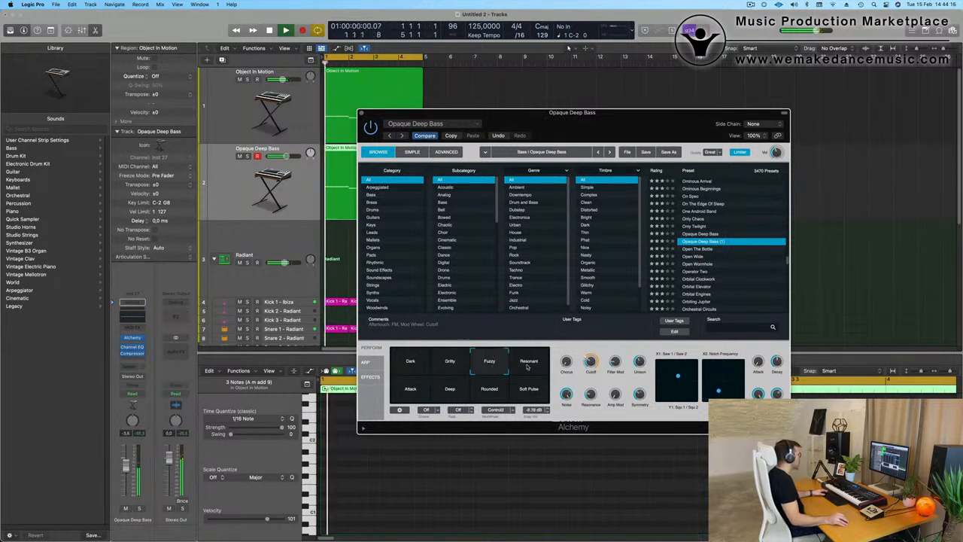
{"action": "left_click", "coordinate": [530, 365]}
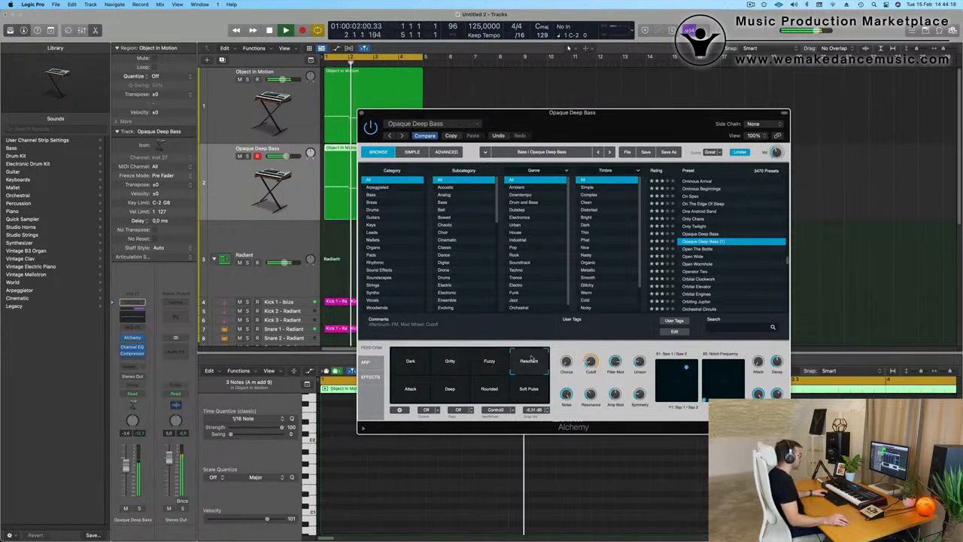
{"action": "left_click", "coordinate": [482, 395]}
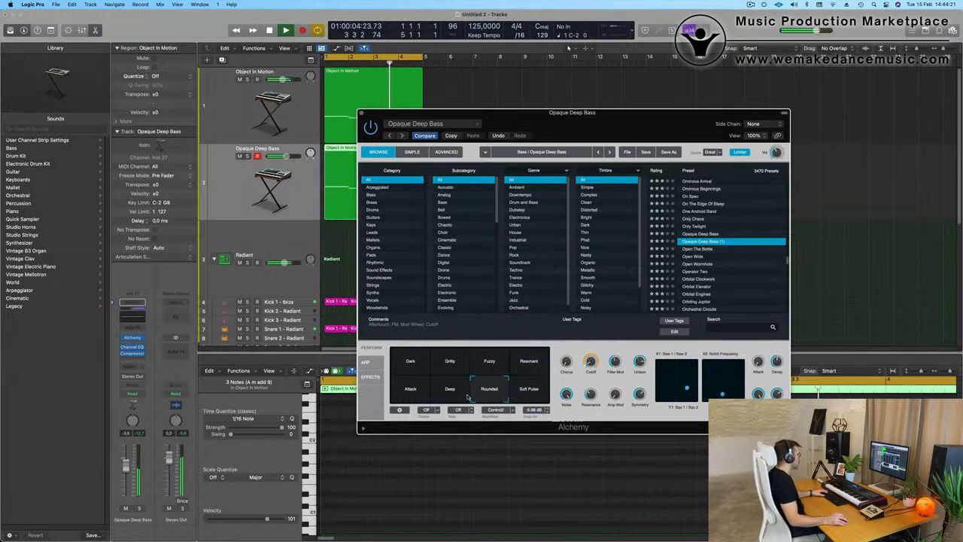
{"action": "left_click", "coordinate": [407, 391]}
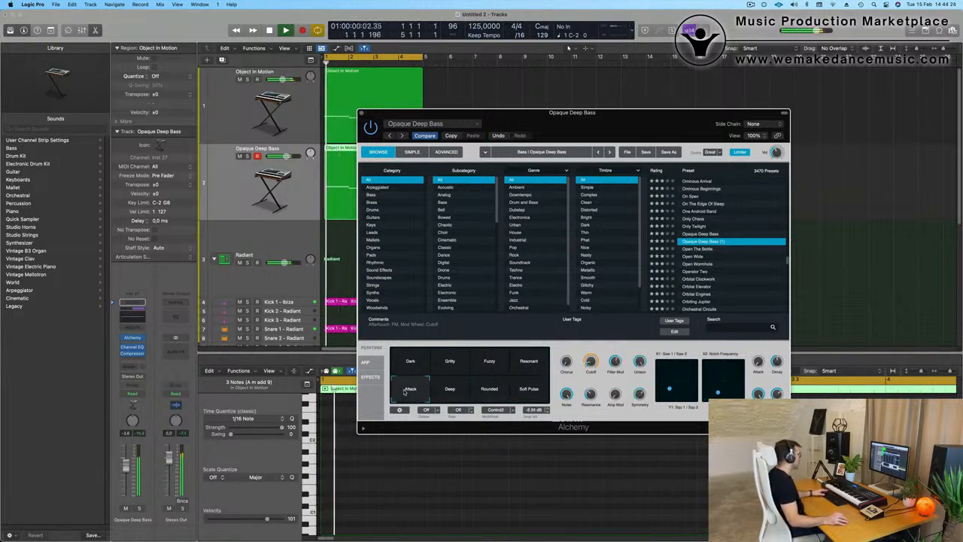
{"action": "left_click", "coordinate": [536, 362]}
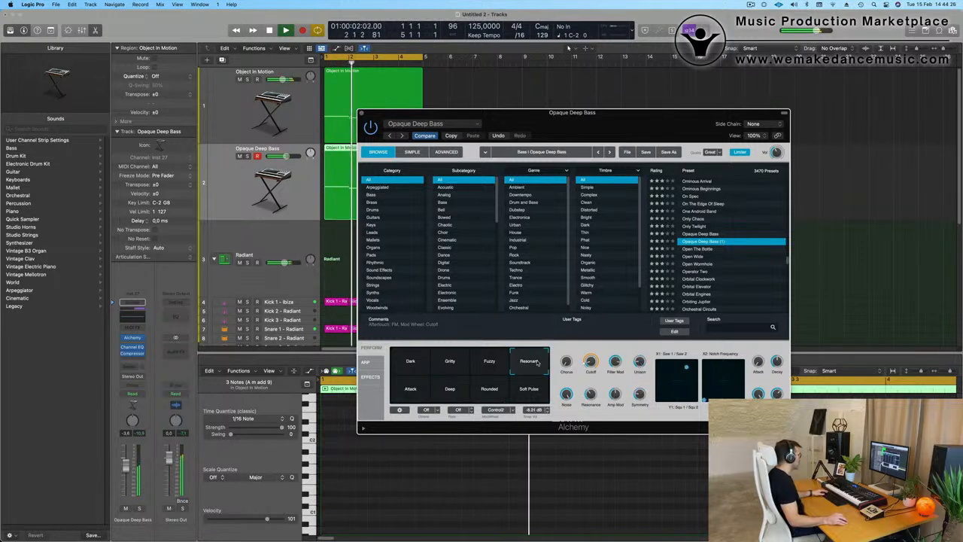
{"action": "left_click", "coordinate": [490, 364]}
{"action": "left_click", "coordinate": [460, 364]}
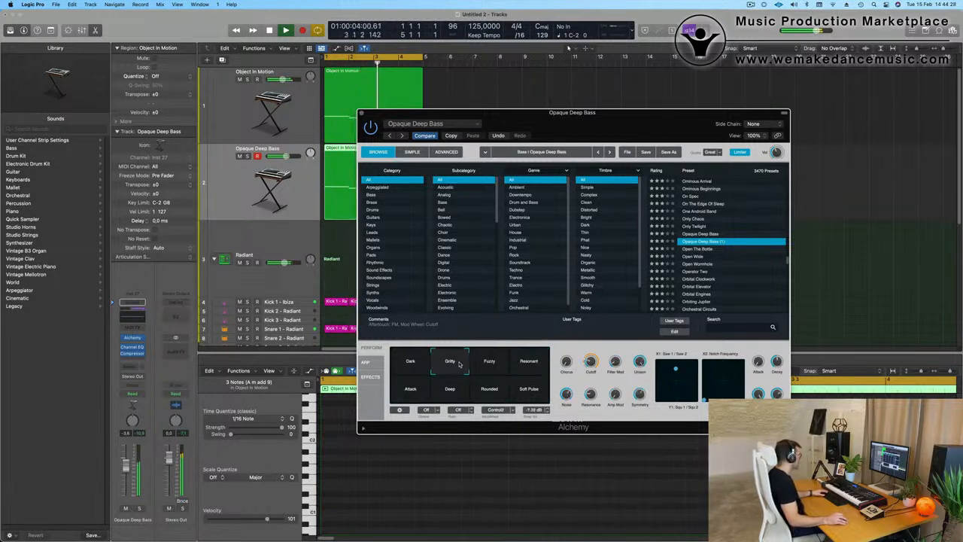
{"action": "left_click", "coordinate": [411, 362]}
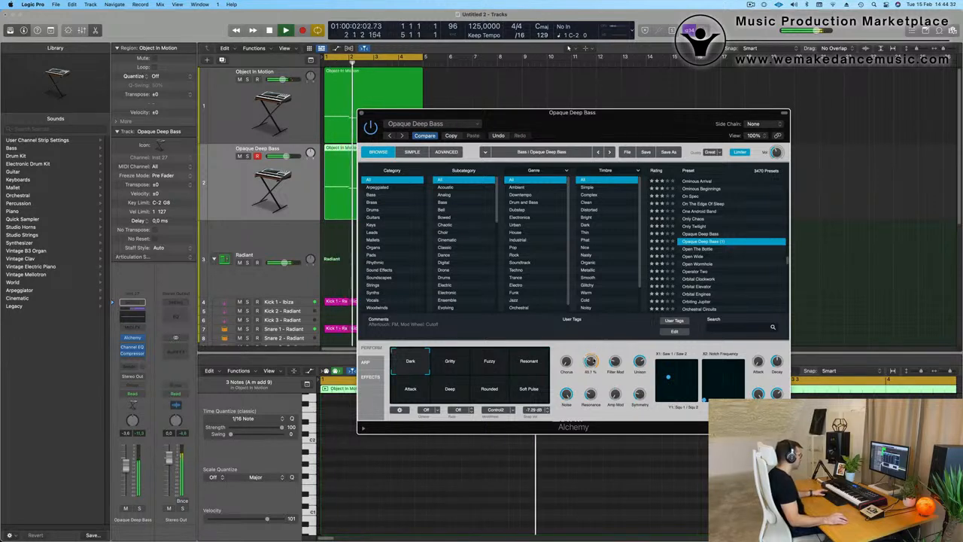
{"action": "key", "text": "space"}
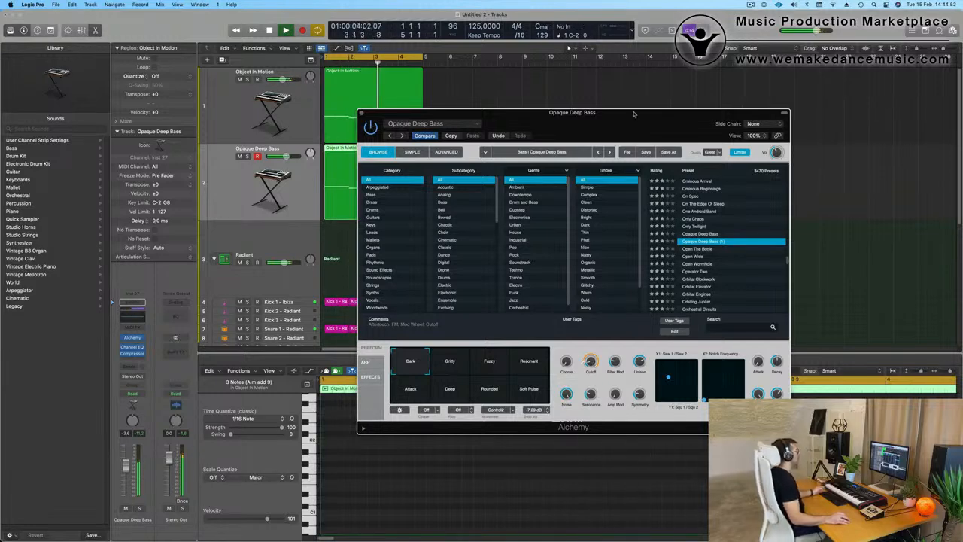
- In the Object in Motion track's Channel EQ, add an 18 dB/Oct low cut at 87.5 Hz and a +1.0 dB boost at 155 Hz
{"action": "left_click_drag", "start_coordinate": [633, 115], "coordinate": [707, 56]}
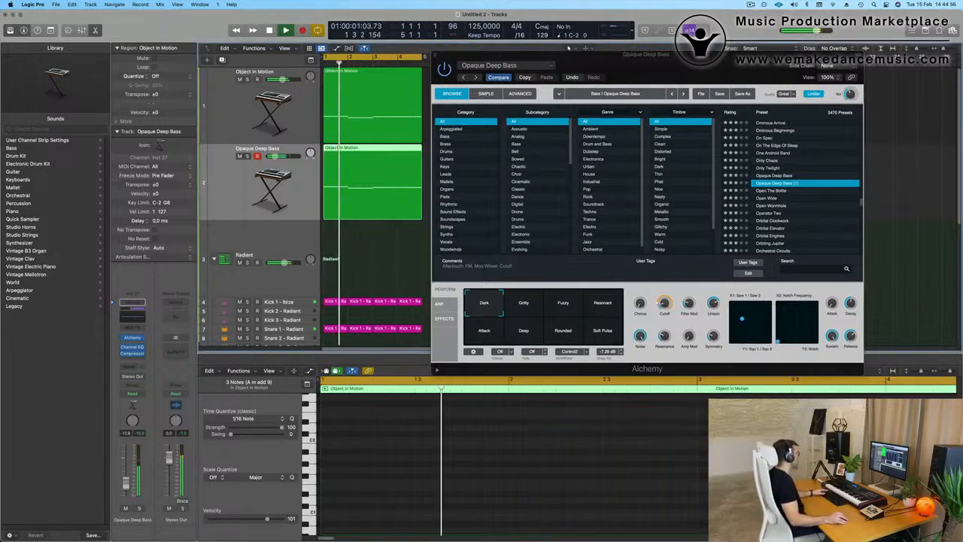
{"action": "left_click", "coordinate": [234, 141]}
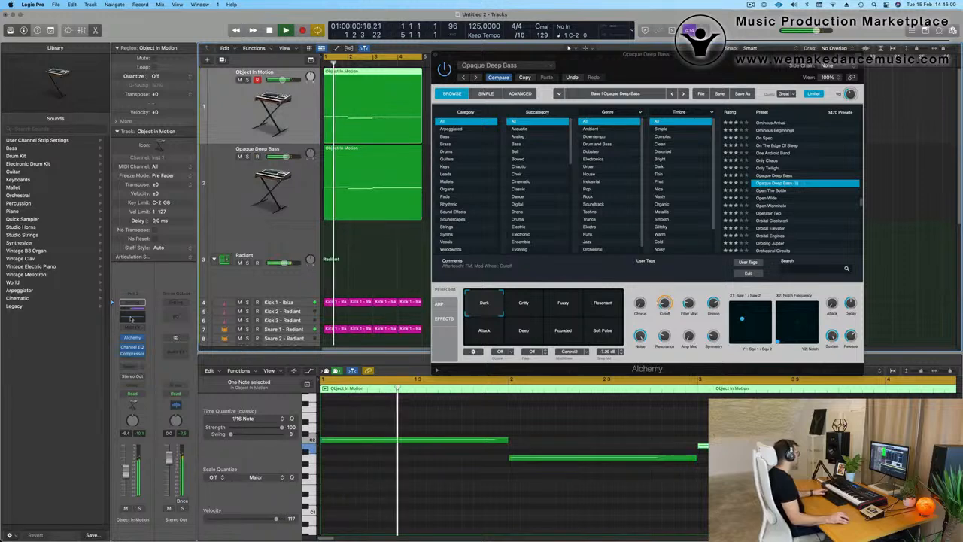
{"action": "left_click", "coordinate": [131, 319]}
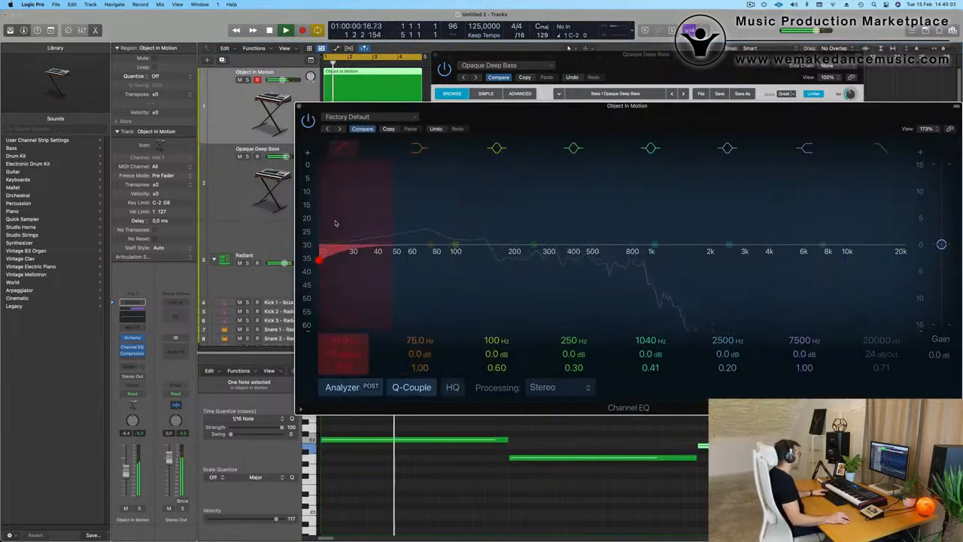
{"action": "left_click_drag", "start_coordinate": [336, 223], "coordinate": [464, 219]}
{"action": "left_click_drag", "start_coordinate": [533, 245], "coordinate": [492, 241]}
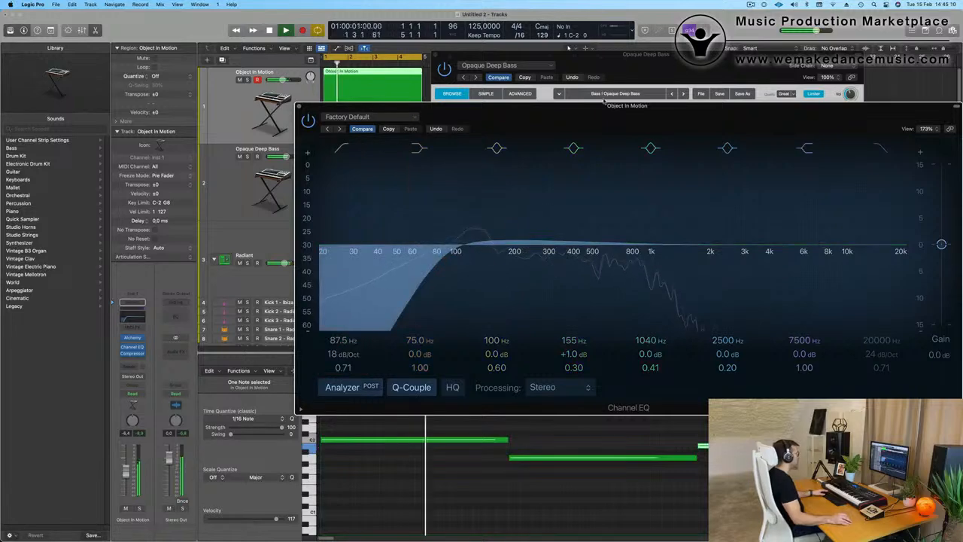
{"action": "left_click_drag", "start_coordinate": [552, 106], "coordinate": [492, 149]}
{"action": "left_click", "coordinate": [239, 149]}
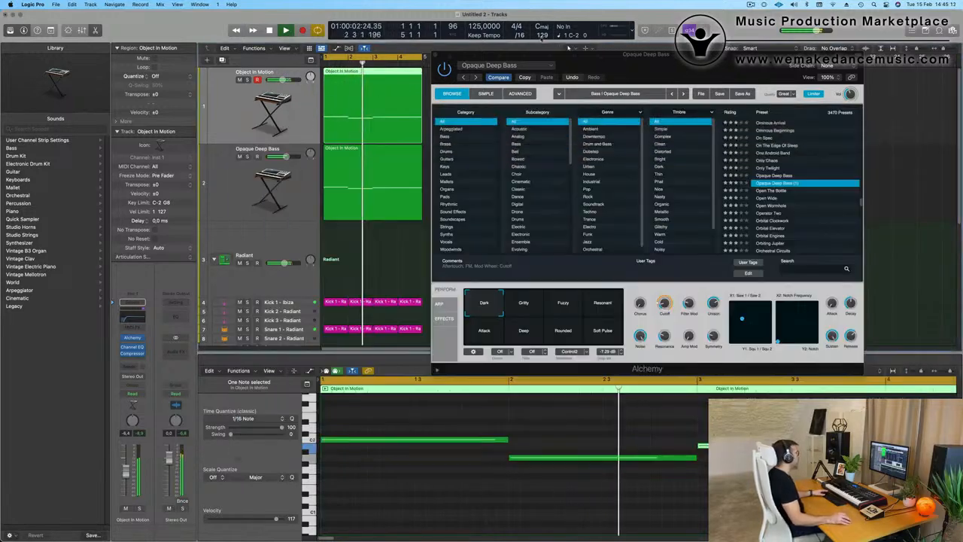
- Set the arpeggiator pattern of the Object in Motion Alchemy sound to 3, adjust its Cutoff, and close the instrument
{"action": "left_click_drag", "start_coordinate": [527, 55], "coordinate": [564, 353]}
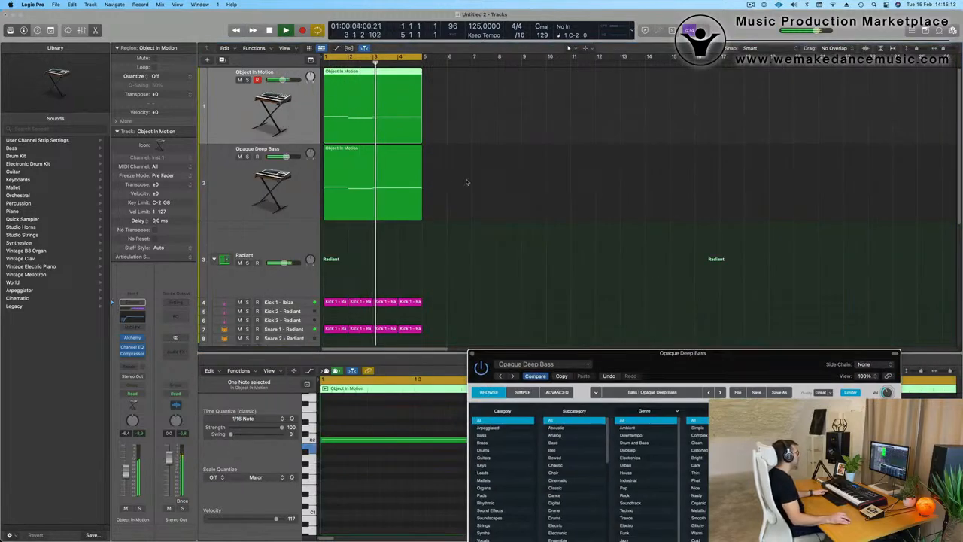
{"action": "left_click", "coordinate": [235, 110]}
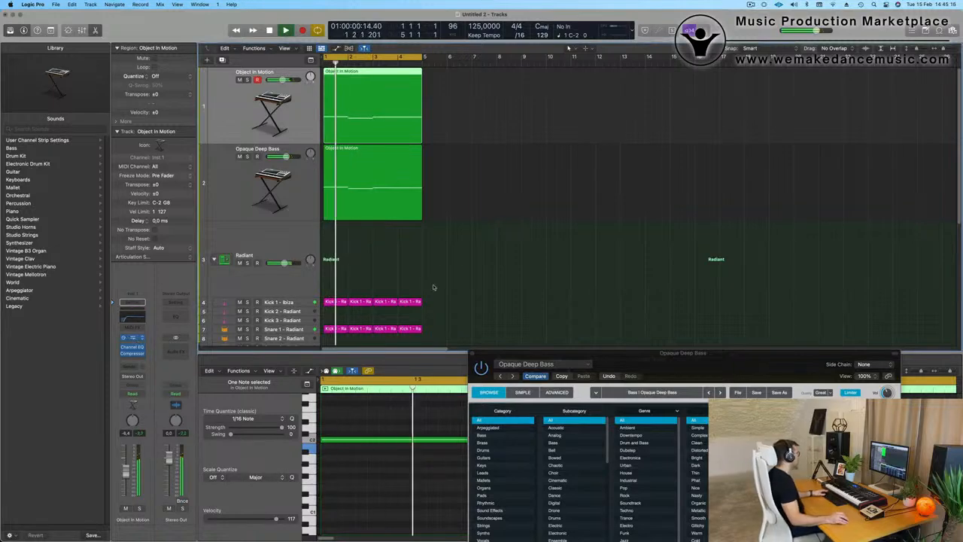
{"action": "left_click", "coordinate": [132, 338]}
{"action": "left_click_drag", "start_coordinate": [773, 92], "coordinate": [558, 99]}
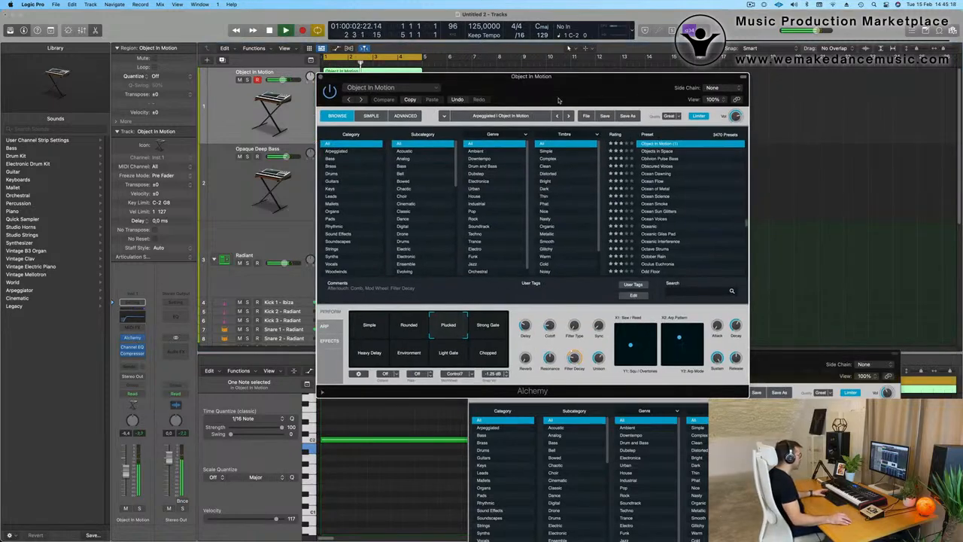
{"action": "left_click", "coordinate": [323, 326]}
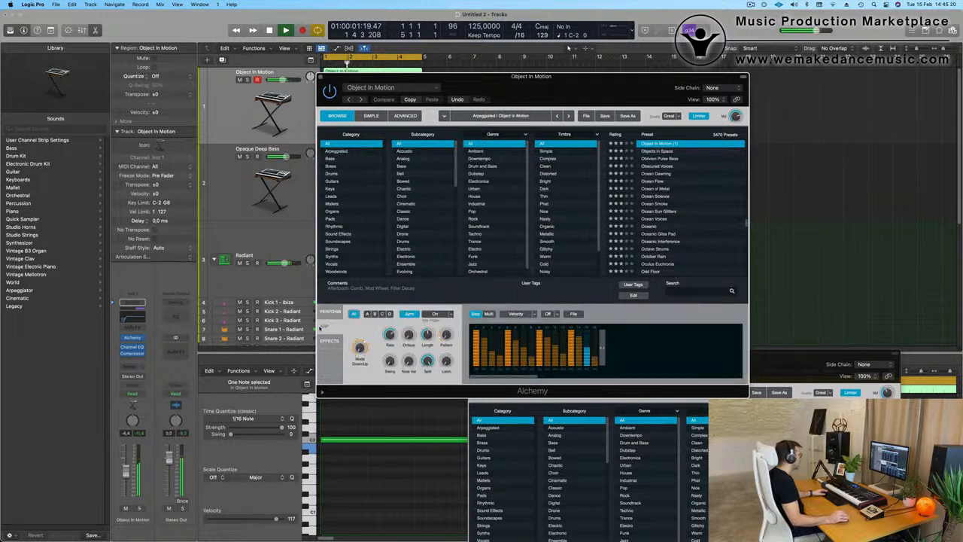
{"action": "left_click_drag", "start_coordinate": [447, 334], "coordinate": [451, 333]}
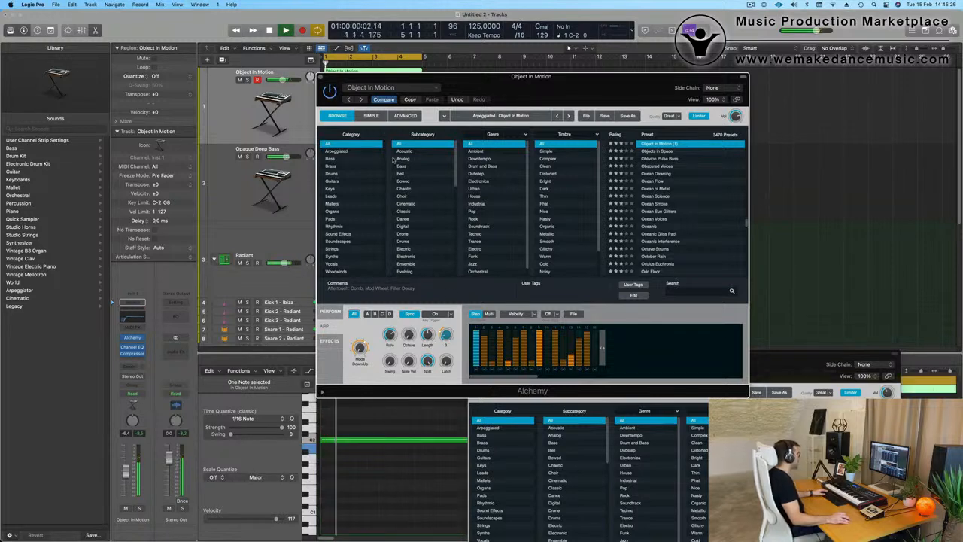
{"action": "left_click", "coordinate": [329, 311]}
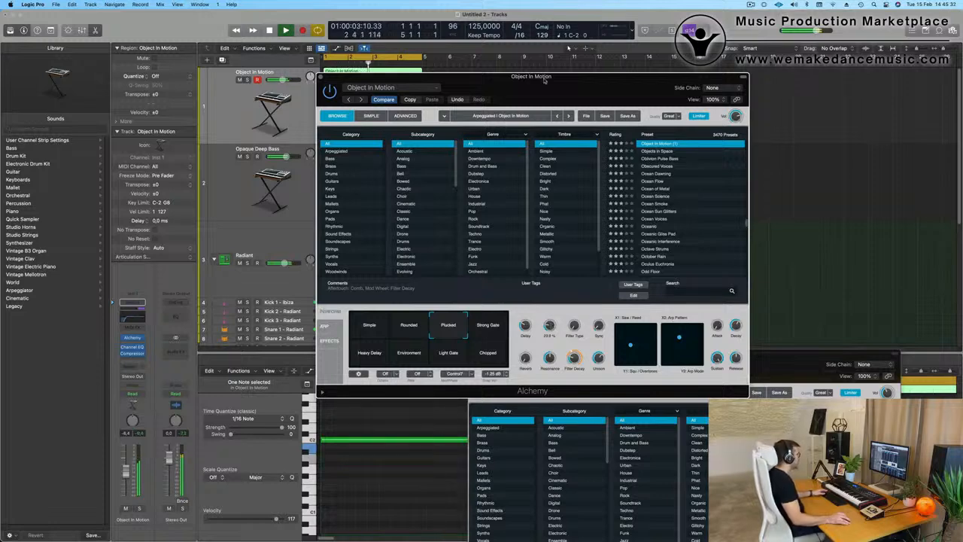
{"action": "left_click_drag", "start_coordinate": [544, 80], "coordinate": [629, 101]}
{"action": "left_click", "coordinate": [413, 95]}
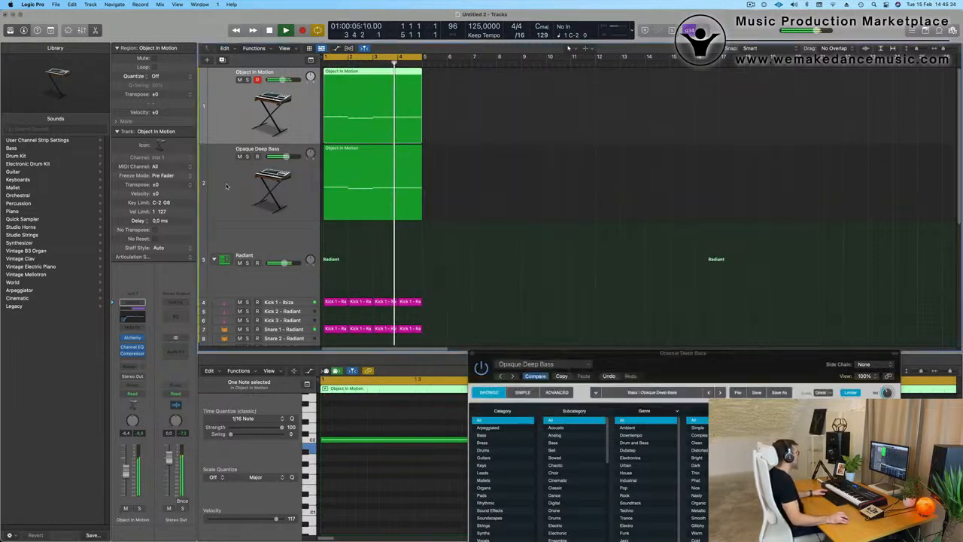
- Open the Opaque Deep Bass track's Alchemy, adjust Filter Mod, set Amp Mod to 0.0 %, and close the instrument
{"action": "left_click", "coordinate": [232, 183]}
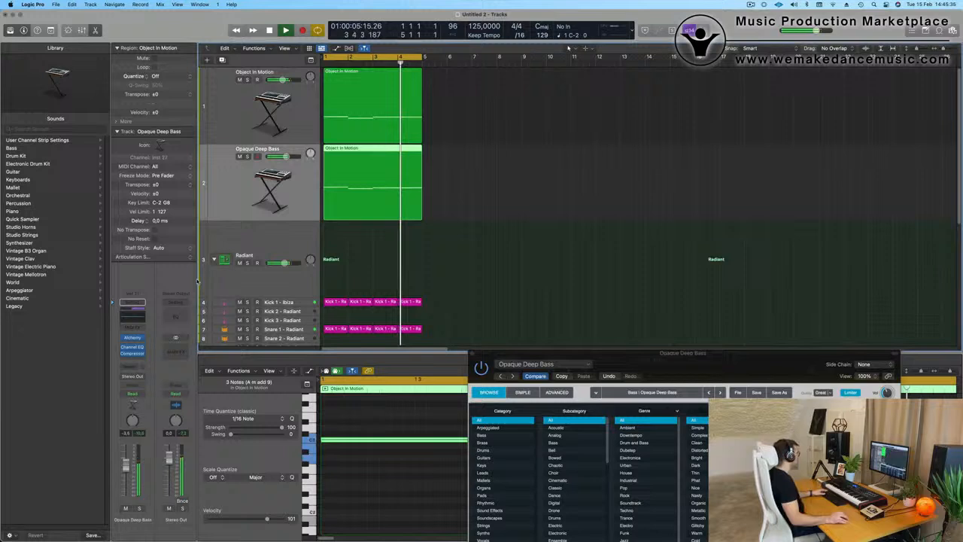
{"action": "left_click", "coordinate": [134, 338]}
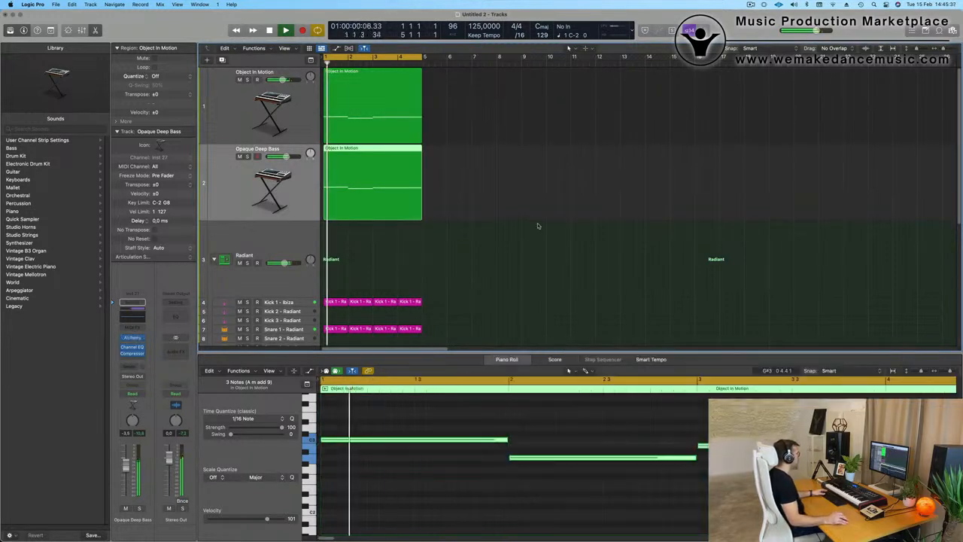
{"action": "left_click", "coordinate": [134, 338]}
{"action": "left_click_drag", "start_coordinate": [685, 372], "coordinate": [609, 96]}
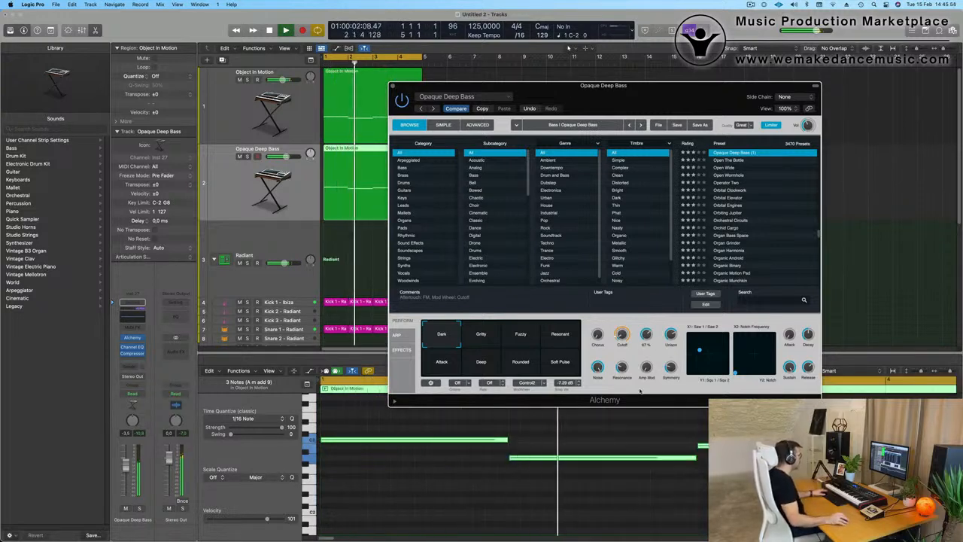
{"action": "left_click_drag", "start_coordinate": [637, 100], "coordinate": [618, 173]}
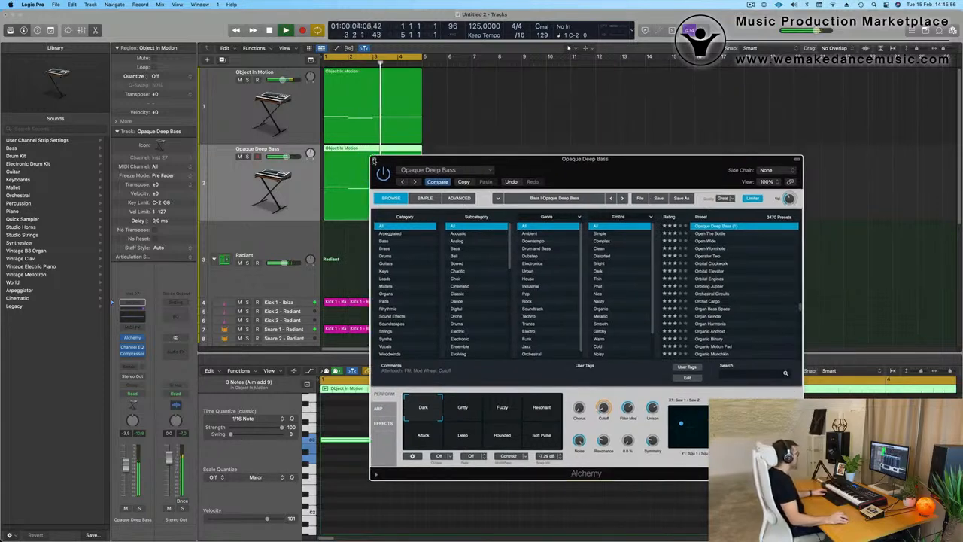
{"action": "left_click", "coordinate": [374, 160]}
- Select the Hi-Hat 1 track of the Radiant kit and listen to the looped arrangement
{"action": "left_click_drag", "start_coordinate": [422, 219], "coordinate": [465, 221]}
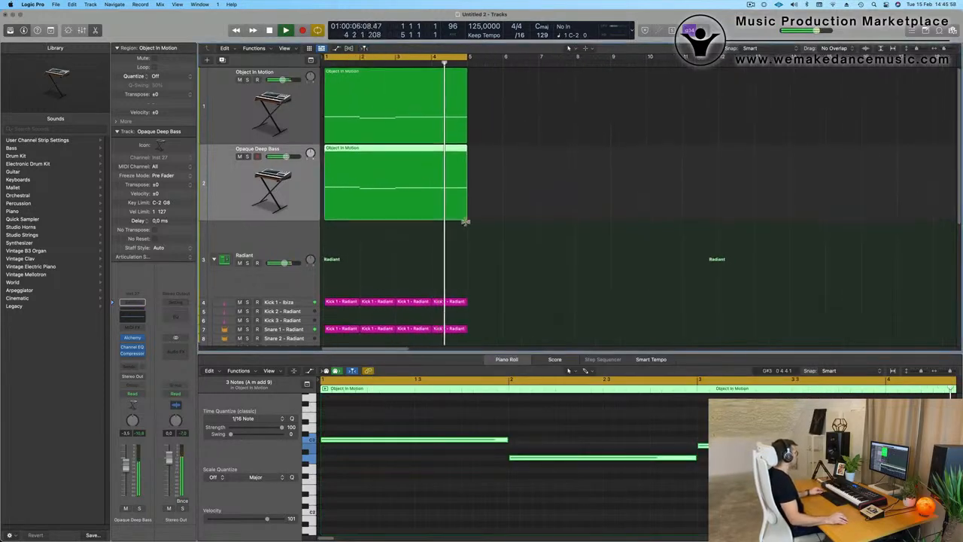
{"action": "scroll", "coordinate": [298, 276], "scroll_direction": "down", "scroll_amount": 5}
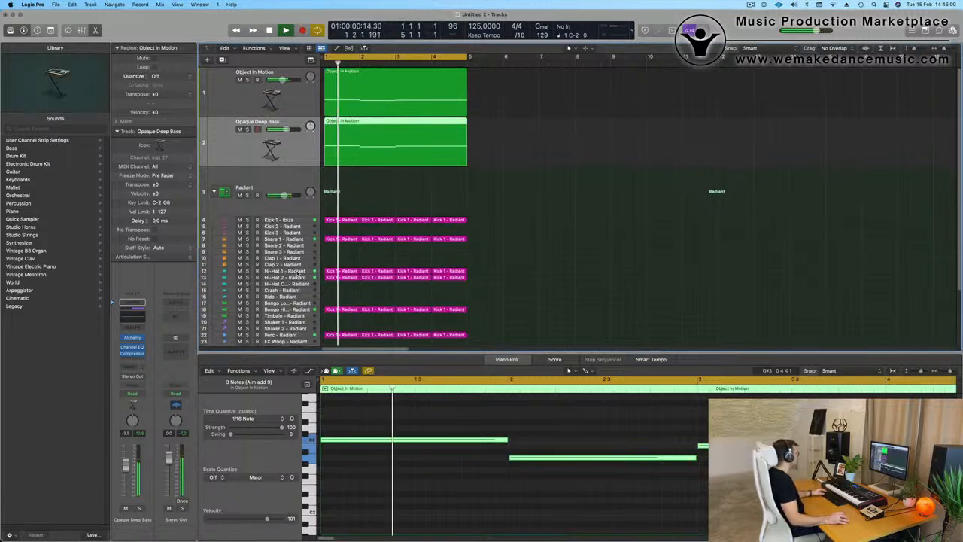
{"action": "left_click", "coordinate": [298, 272]}
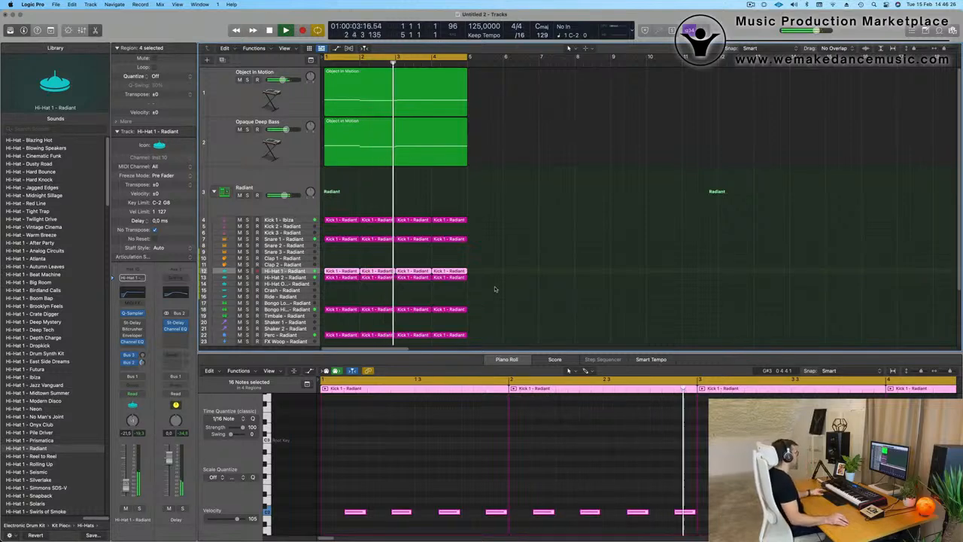
- Duplicate the Object in Motion track with its settings and place the new track between Opaque Deep Bass and Radiant
{"action": "scroll", "coordinate": [534, 210], "scroll_direction": "down", "scroll_amount": 3}
{"action": "scroll", "coordinate": [536, 192], "scroll_direction": "down", "scroll_amount": 3}
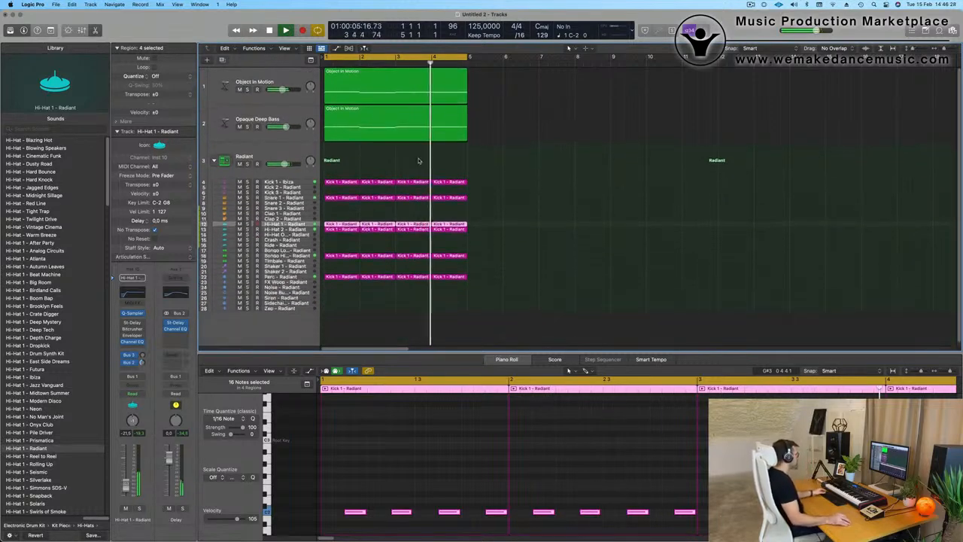
{"action": "left_click", "coordinate": [268, 113]}
{"action": "left_click", "coordinate": [267, 76], "text": "shift"}
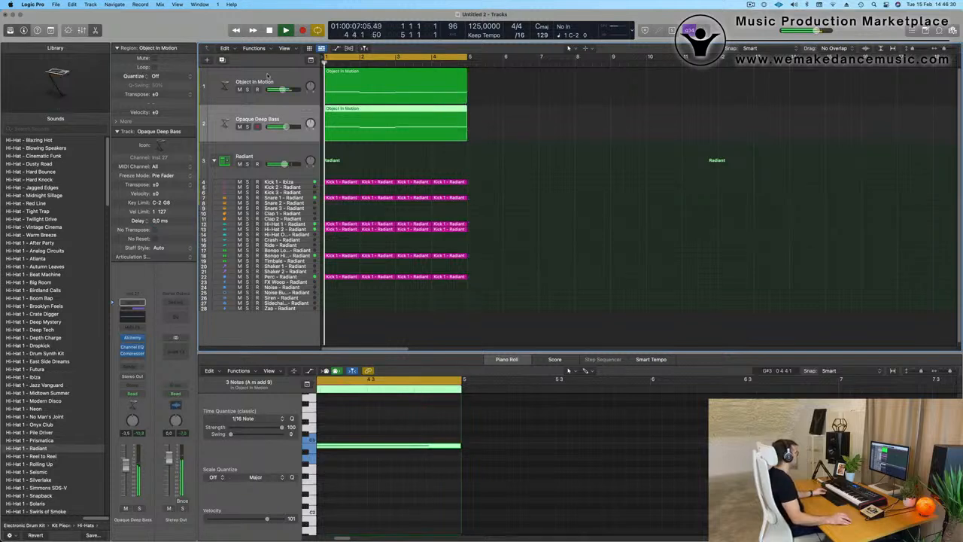
{"action": "key", "text": "super+d"}
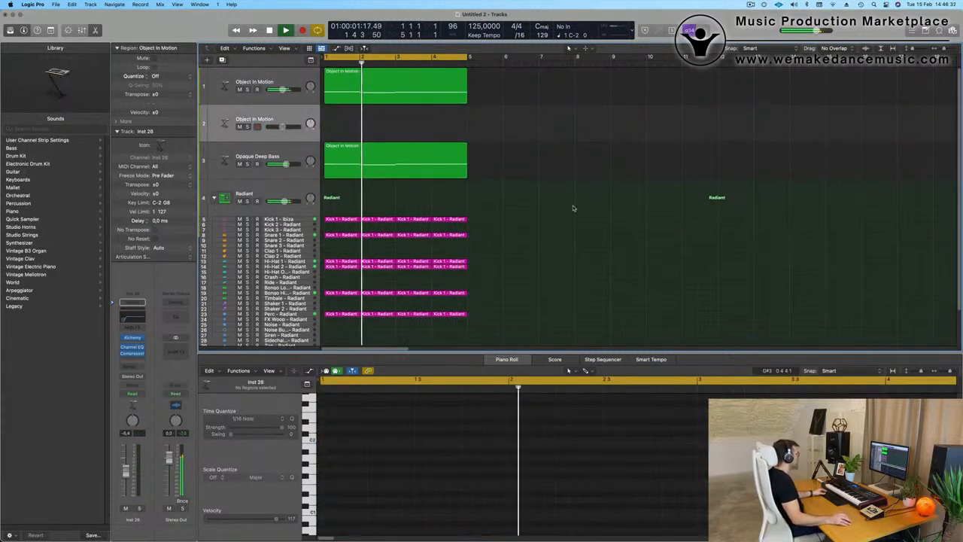
{"action": "left_click_drag", "start_coordinate": [282, 119], "coordinate": [454, 162]}
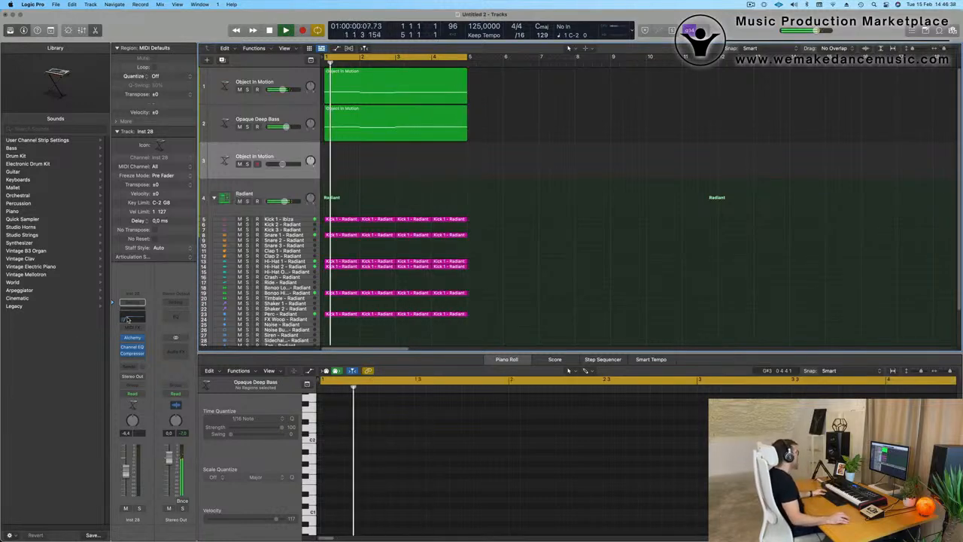
- Add a Bus 5 send to the duplicated Object in Motion track and insert a stereo SilverVerb on its aux channel
{"action": "left_click", "coordinate": [132, 303]}
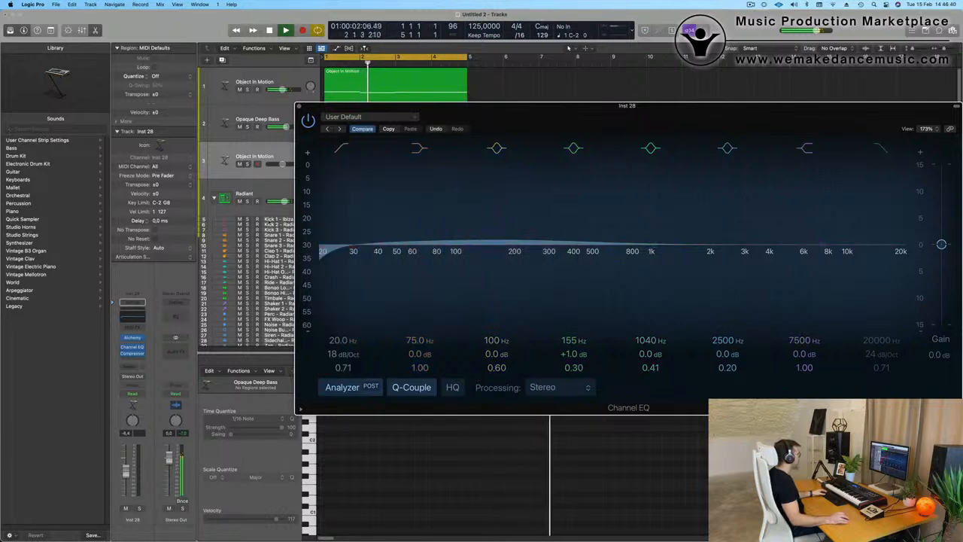
{"action": "left_click", "coordinate": [299, 107]}
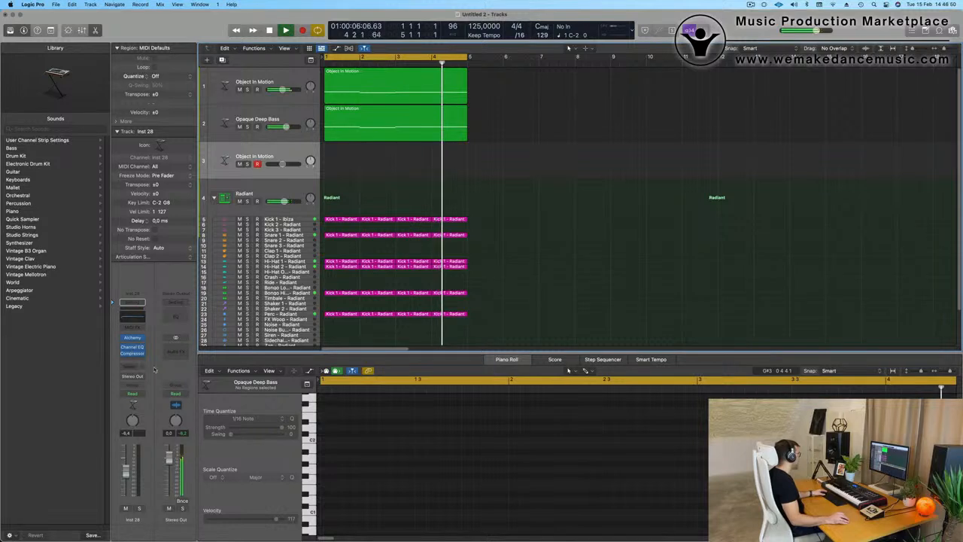
{"action": "left_click", "coordinate": [132, 366]}
{"action": "mouse_move", "coordinate": [150, 378]}
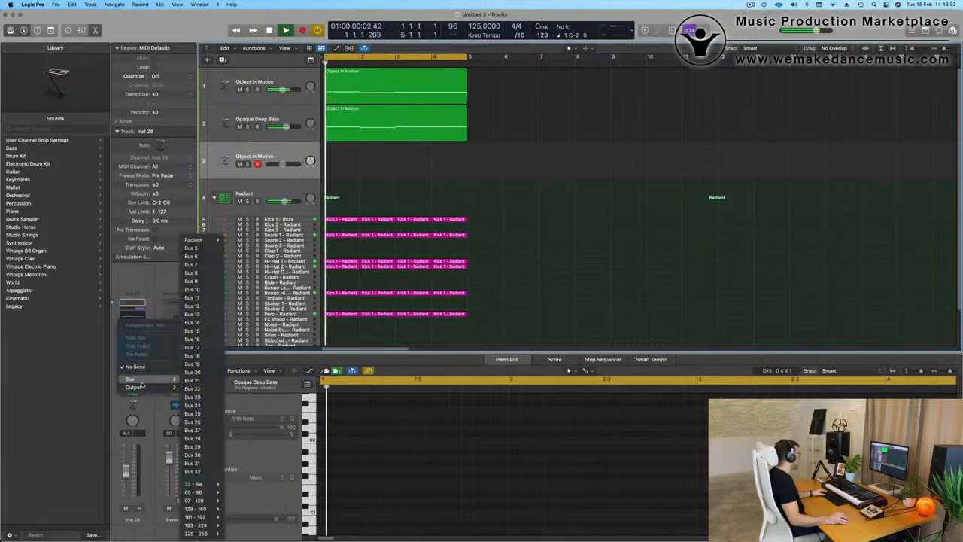
{"action": "left_click", "coordinate": [193, 248]}
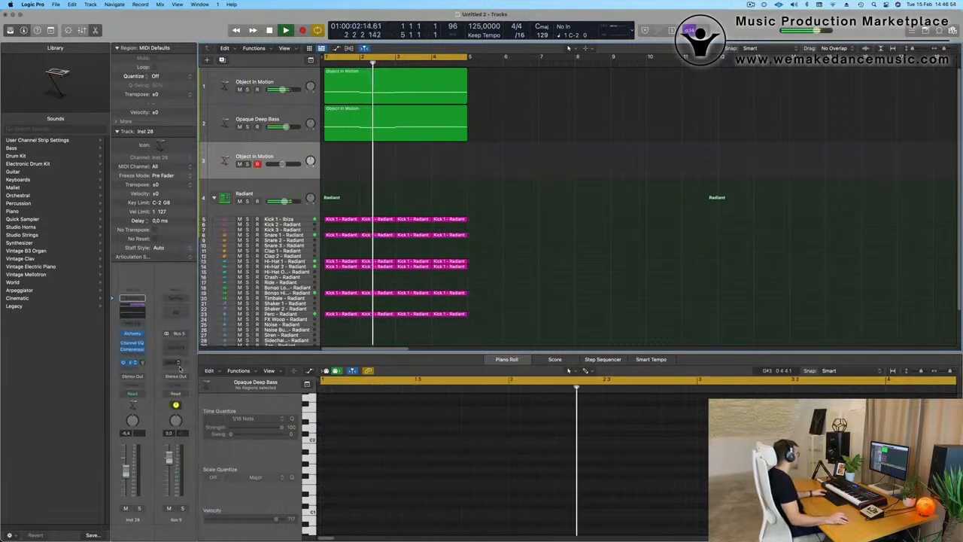
{"action": "left_click", "coordinate": [178, 364]}
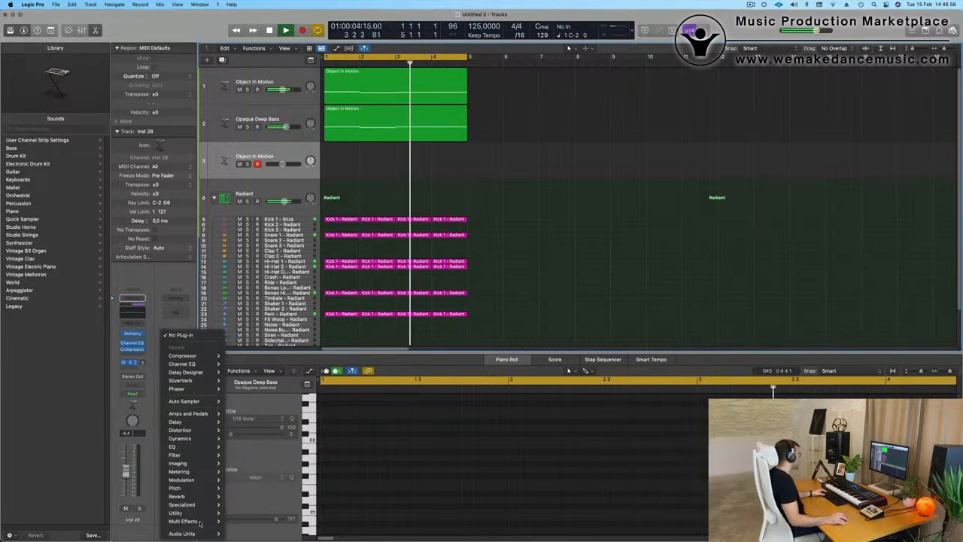
{"action": "mouse_move", "coordinate": [178, 496]}
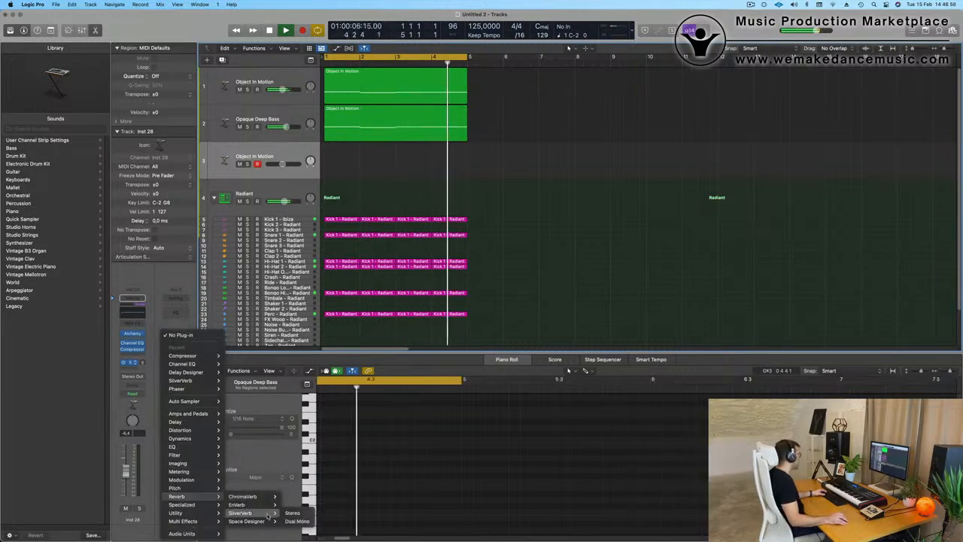
{"action": "left_click", "coordinate": [292, 513]}
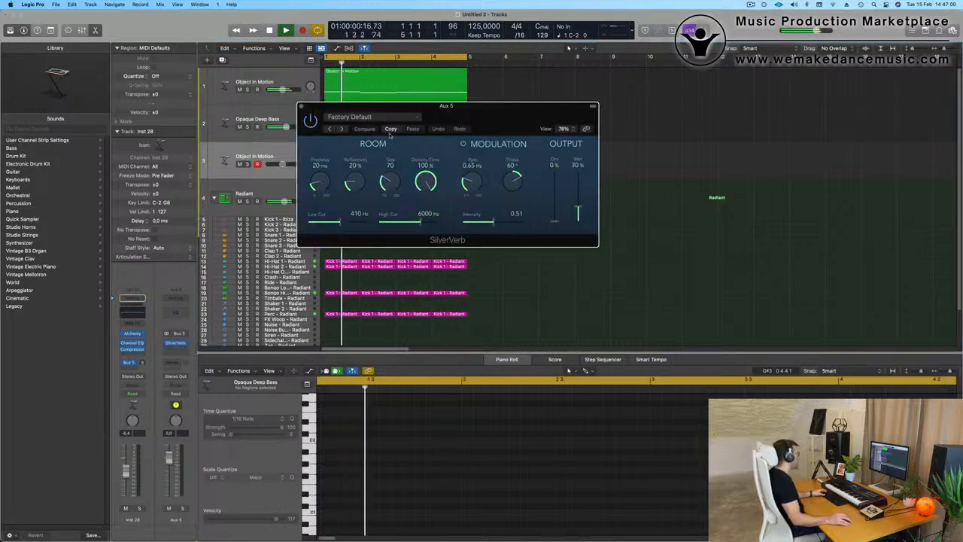
- Load the grandiose preset in the aux channel's SilverVerb and close the plug-in
{"action": "left_click", "coordinate": [373, 117]}
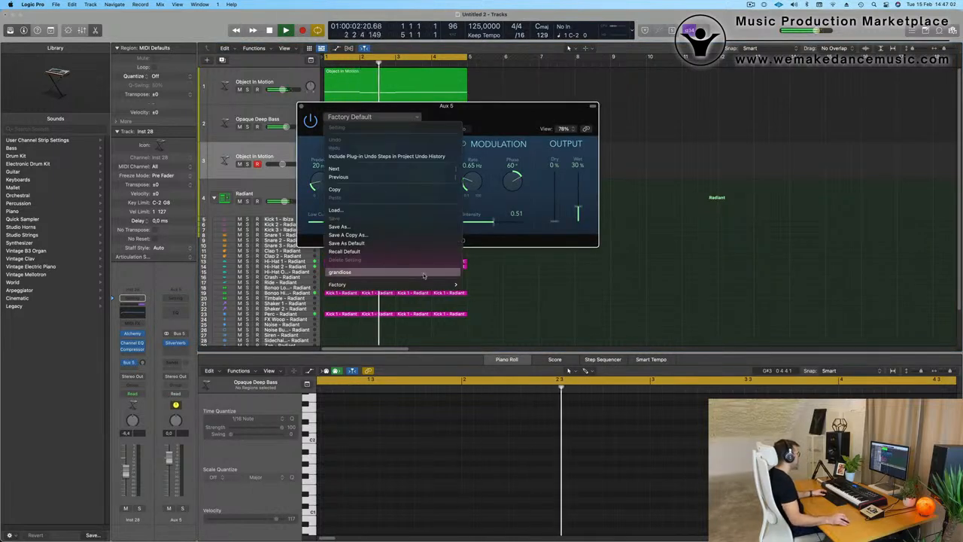
{"action": "left_click", "coordinate": [407, 275]}
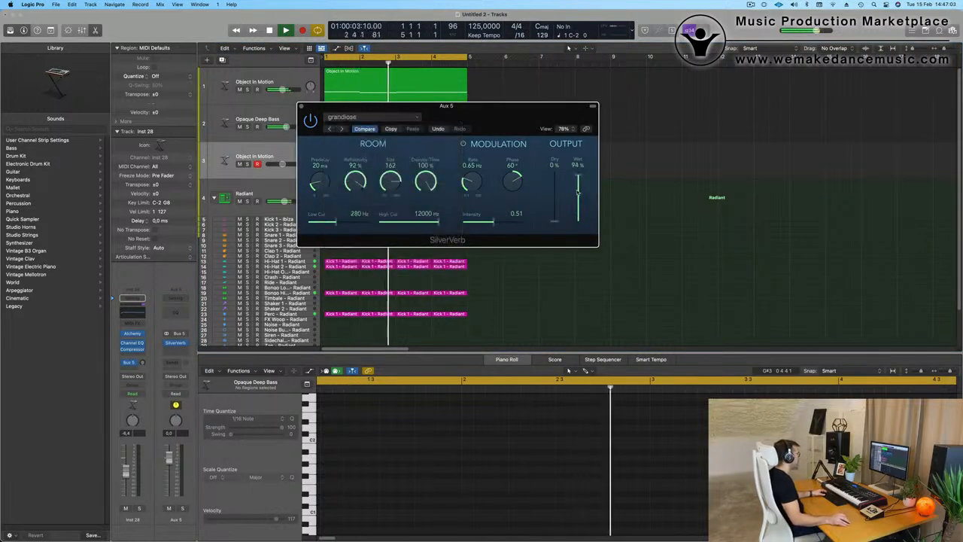
{"action": "left_click", "coordinate": [302, 107]}
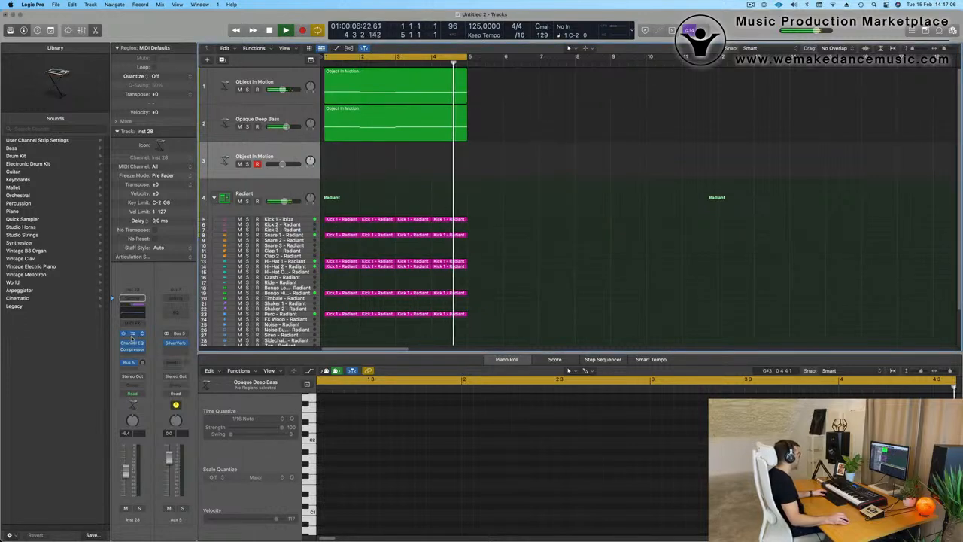
- Repeat all four-bar regions three times to fill 16 bars, and extend the cycle range over bars 1 to 17
{"action": "key", "text": "super+a"}
{"action": "key", "text": "super+r"}
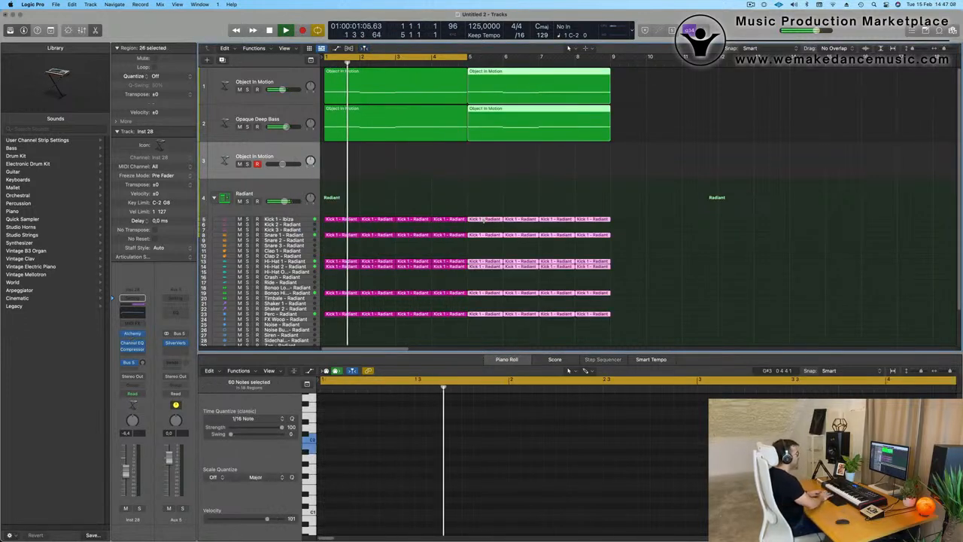
{"action": "key", "text": "super+r"}
{"action": "key", "text": "super+r"}
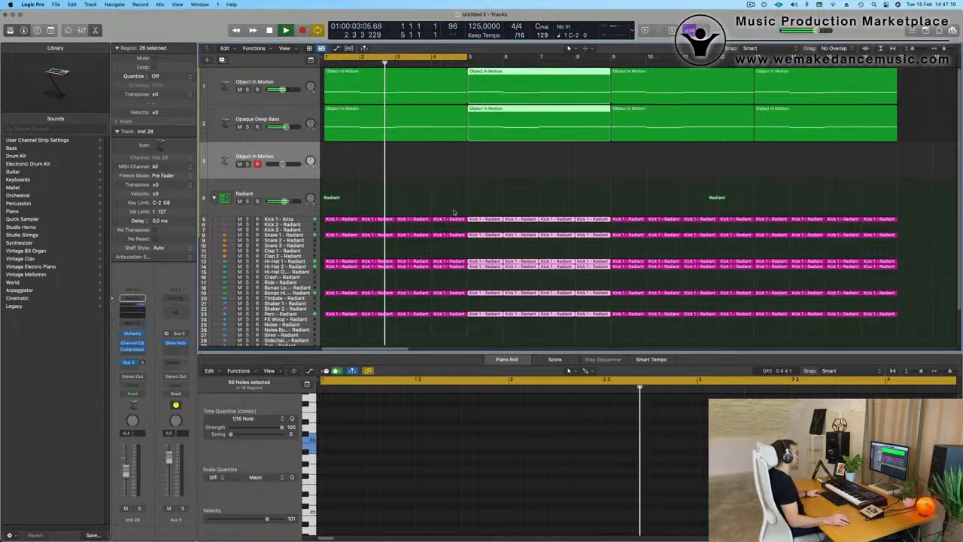
{"action": "left_click_drag", "start_coordinate": [468, 57], "coordinate": [898, 66]}
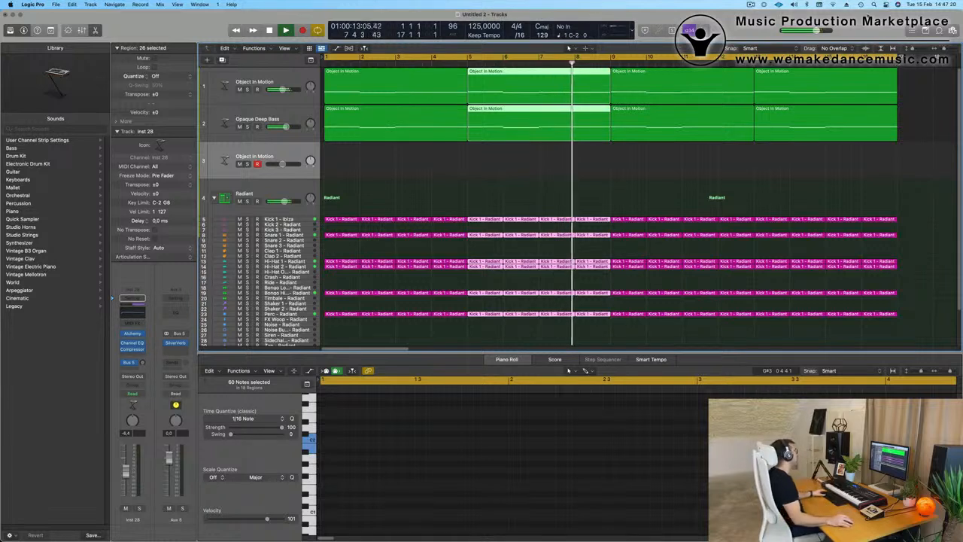
{"action": "left_click", "coordinate": [476, 169]}
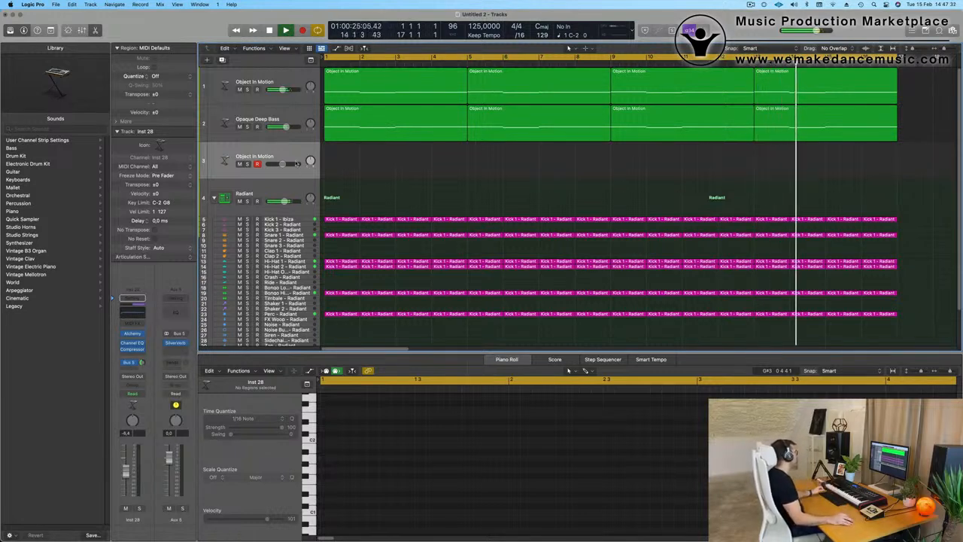
- Open Alchemy on the duplicated track and load the Weighted Pluck preset from the Oblique Structures mallets
{"action": "left_click", "coordinate": [132, 334]}
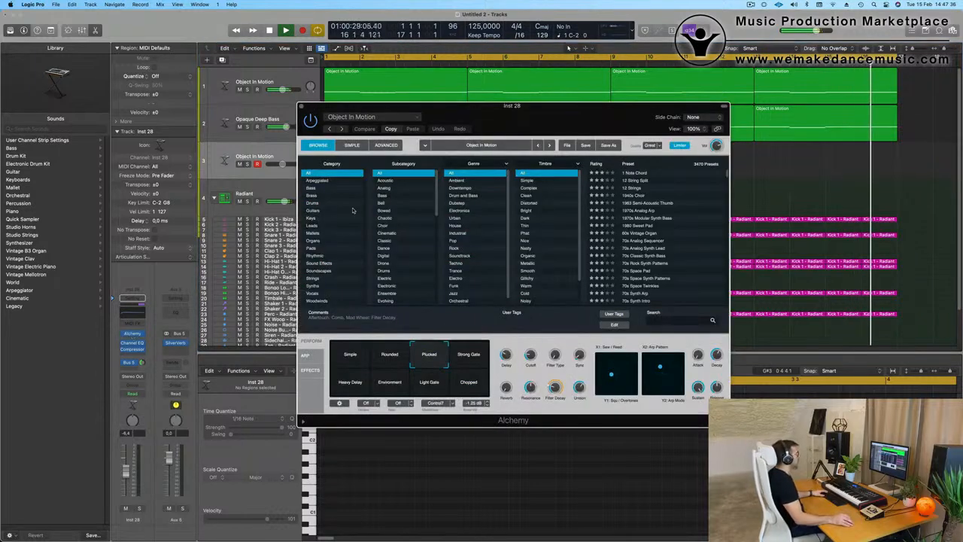
{"action": "left_click", "coordinate": [383, 120]}
{"action": "mouse_move", "coordinate": [405, 356]}
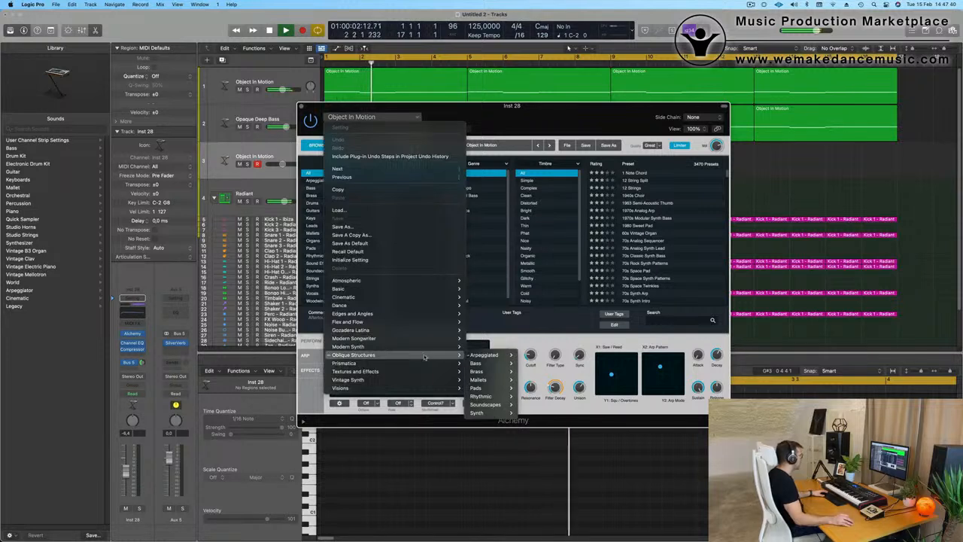
{"action": "mouse_move", "coordinate": [487, 380]}
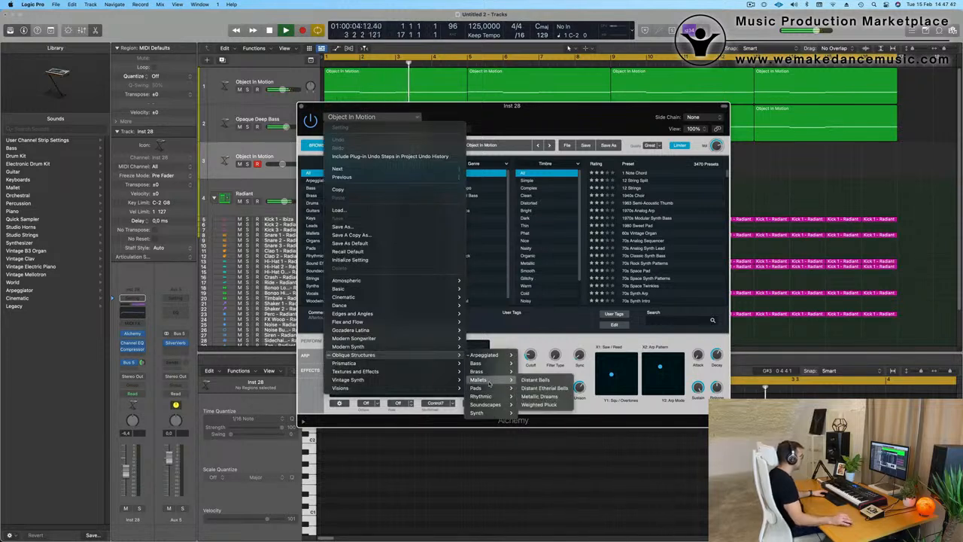
{"action": "left_click", "coordinate": [543, 405]}
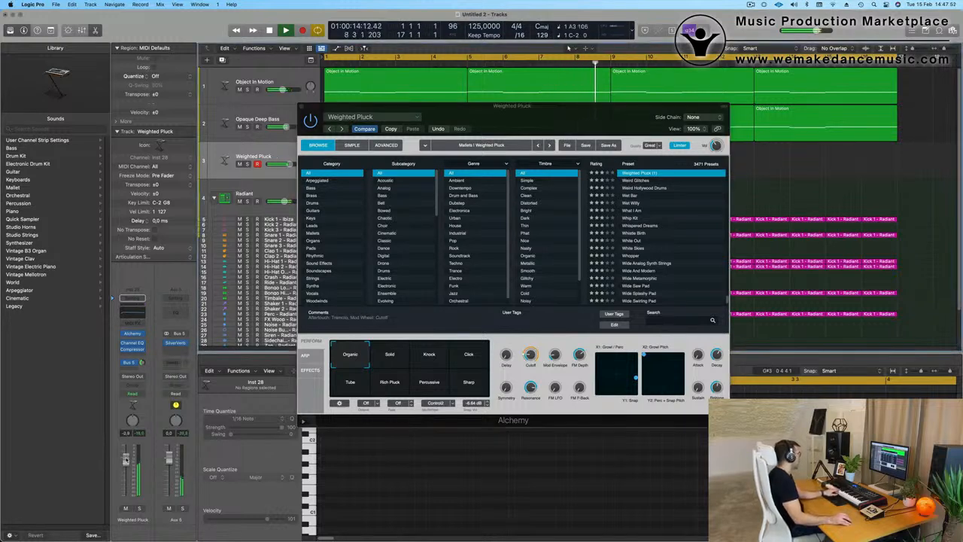
- Audition Weighted Pluck's performance variations, from Solid, Knock and Click to Tube, Rich Pluck, Percussive and Sharp
{"action": "left_click", "coordinate": [392, 365]}
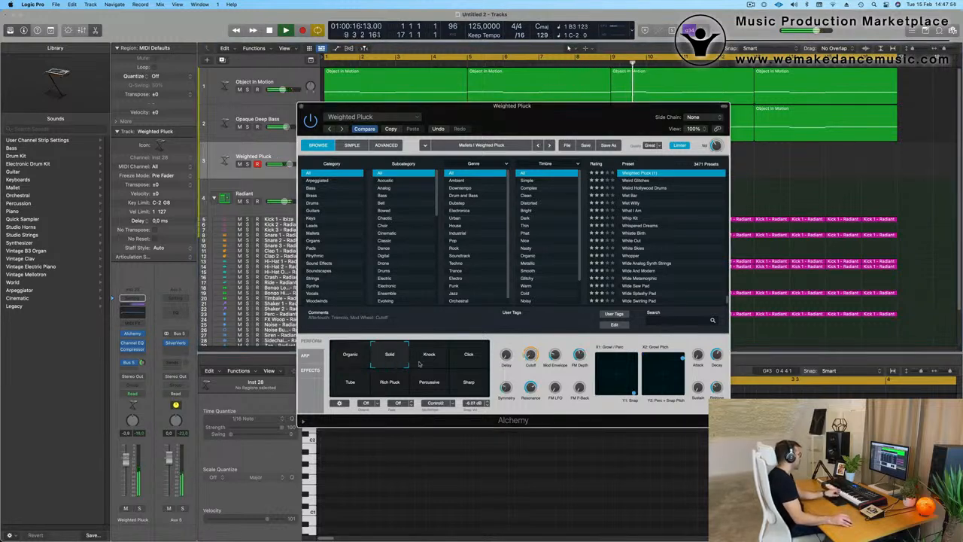
{"action": "left_click", "coordinate": [444, 361]}
{"action": "left_click", "coordinate": [464, 362]}
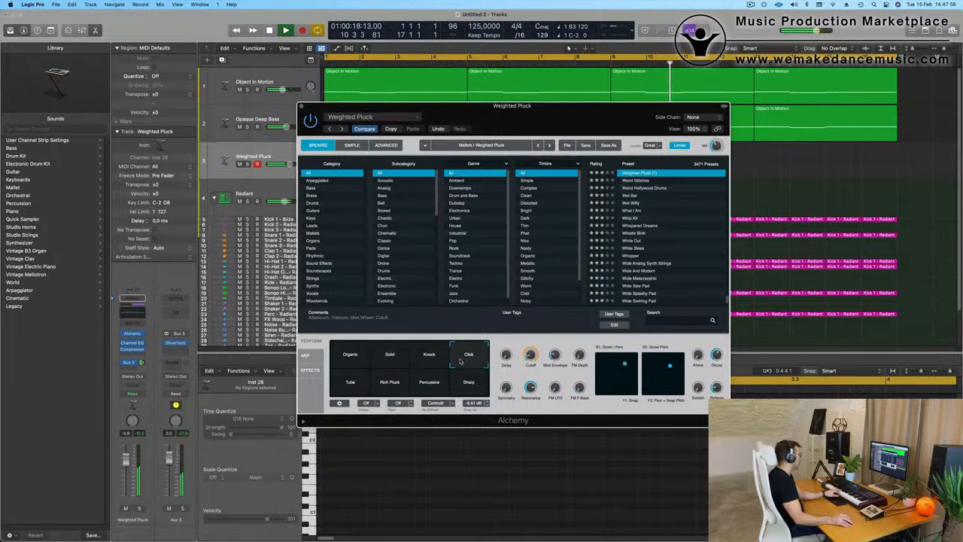
{"action": "left_click", "coordinate": [389, 359]}
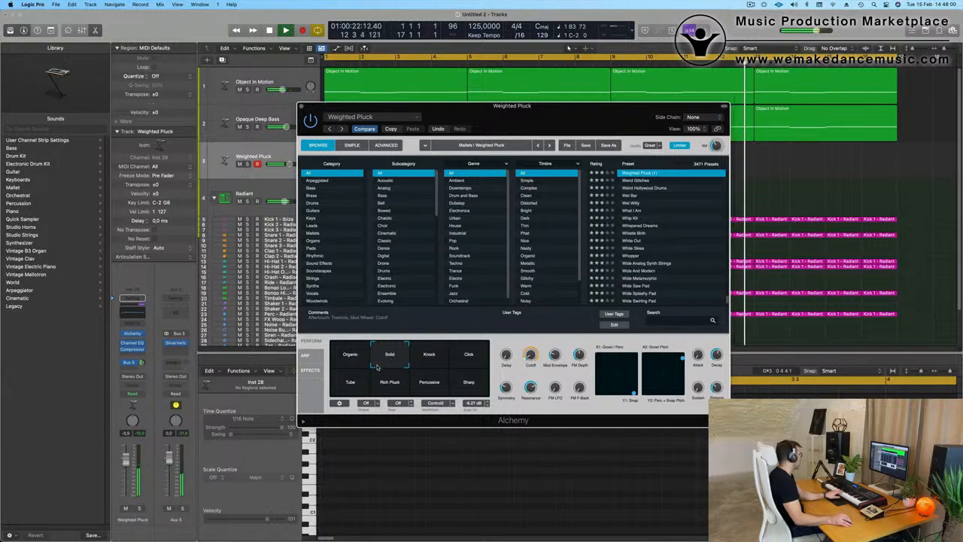
{"action": "left_click", "coordinate": [354, 384]}
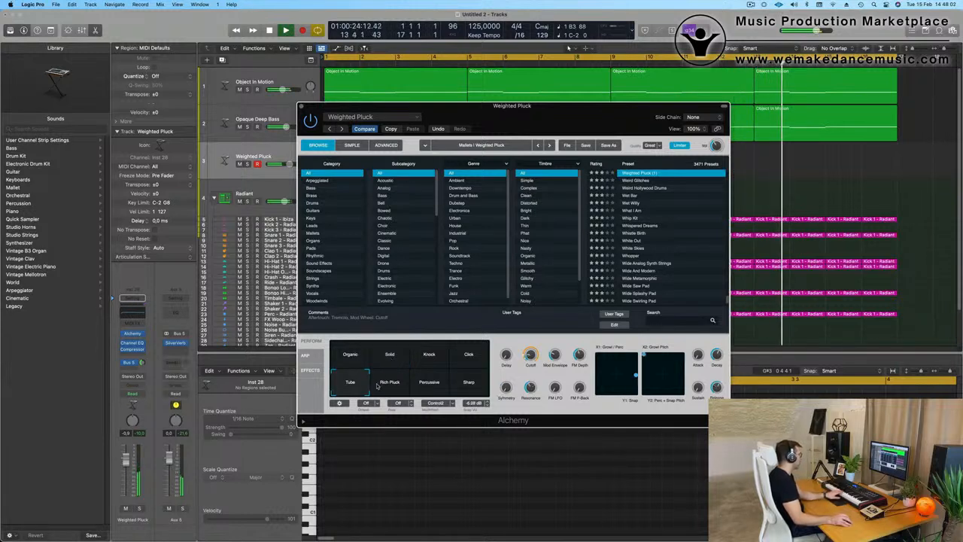
{"action": "left_click", "coordinate": [393, 384]}
{"action": "left_click", "coordinate": [446, 384]}
{"action": "left_click", "coordinate": [468, 383]}
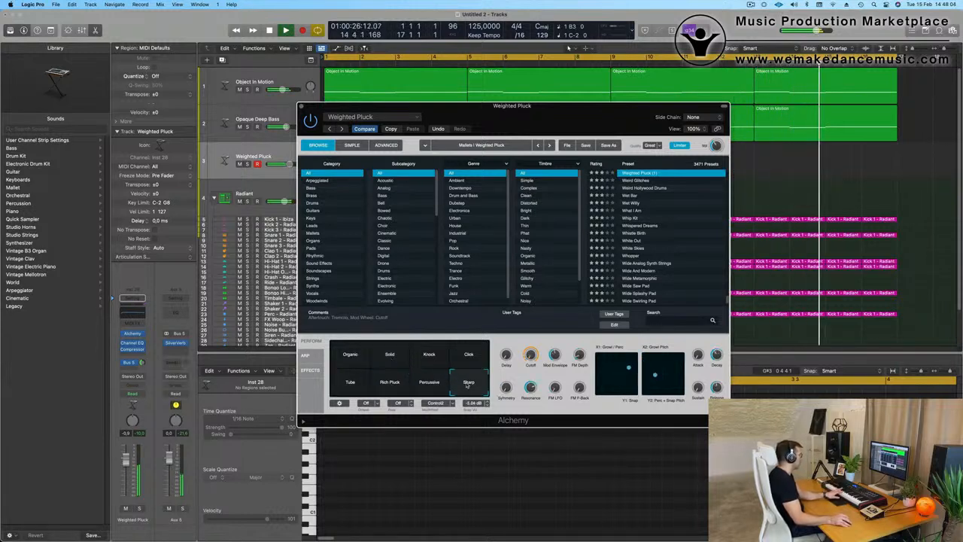
- Load the Distant Etherial Bells preset from the Oblique Structures mallets and choose its Reversed variation
{"action": "left_click", "coordinate": [365, 117]}
{"action": "mouse_move", "coordinate": [383, 355]}
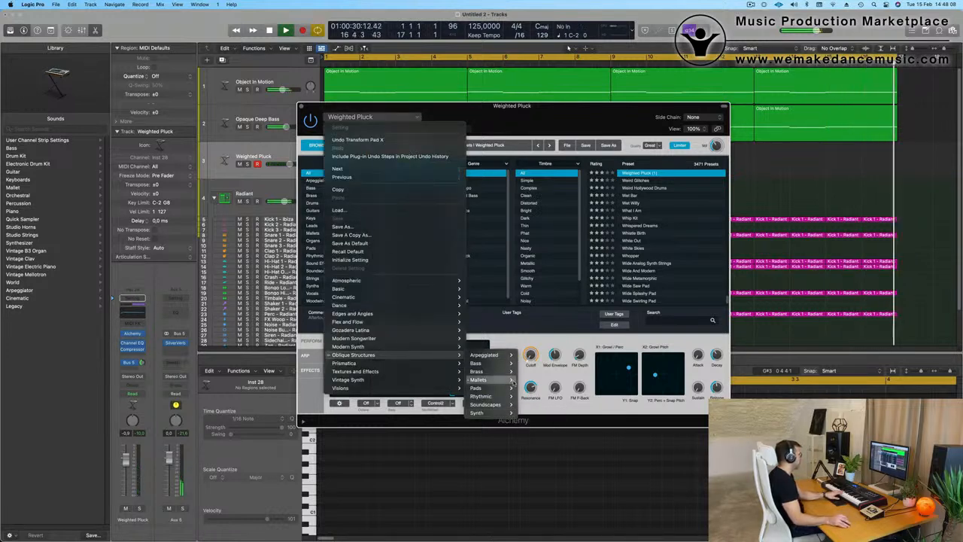
{"action": "mouse_move", "coordinate": [485, 380]}
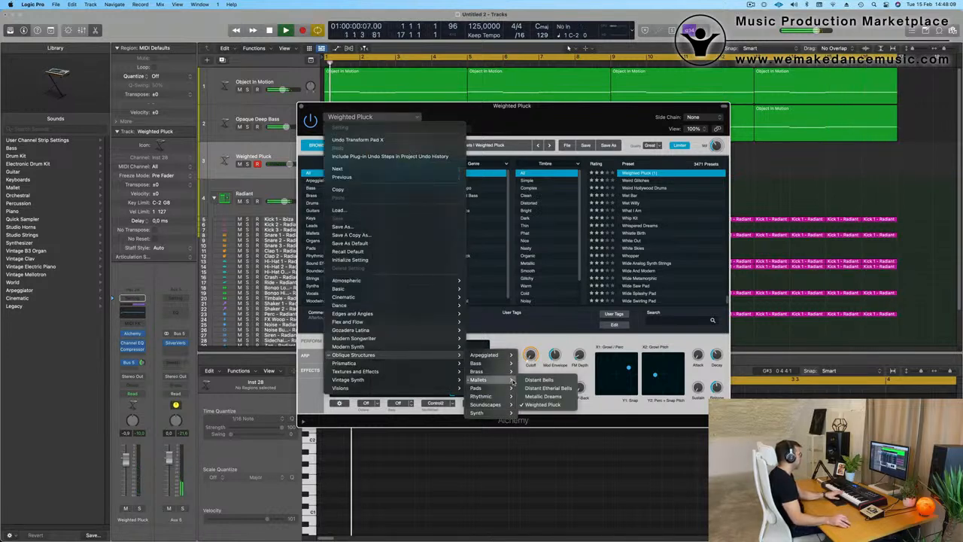
{"action": "left_click", "coordinate": [557, 388]}
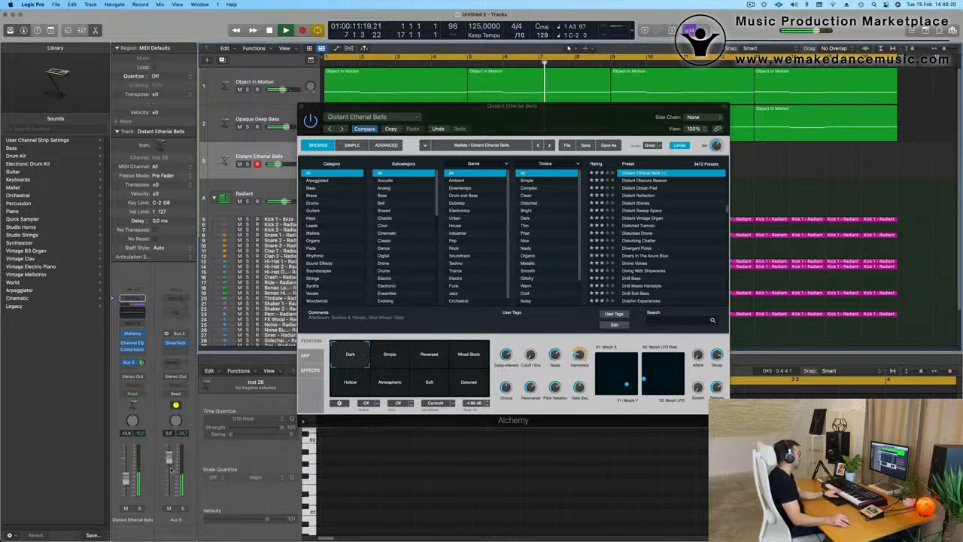
{"action": "left_click", "coordinate": [394, 357]}
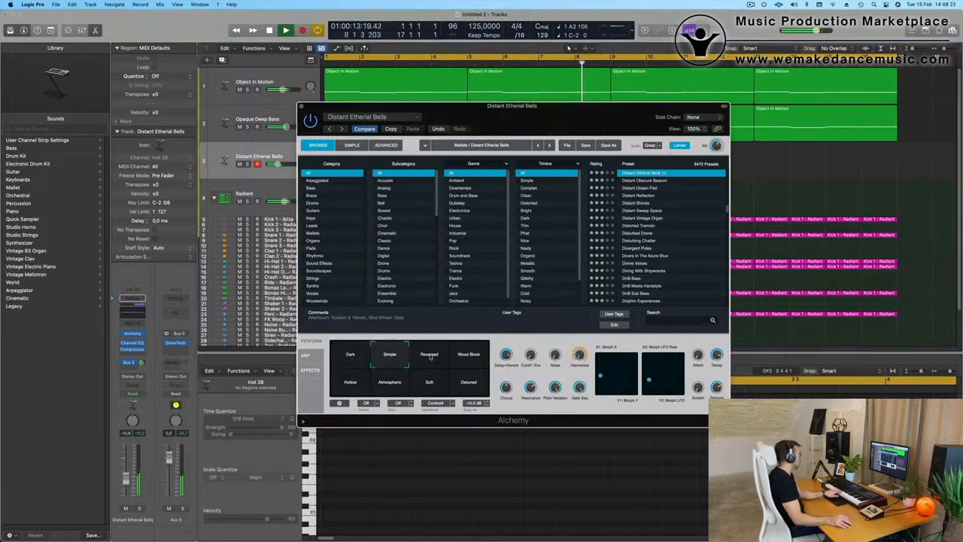
{"action": "left_click", "coordinate": [430, 356]}
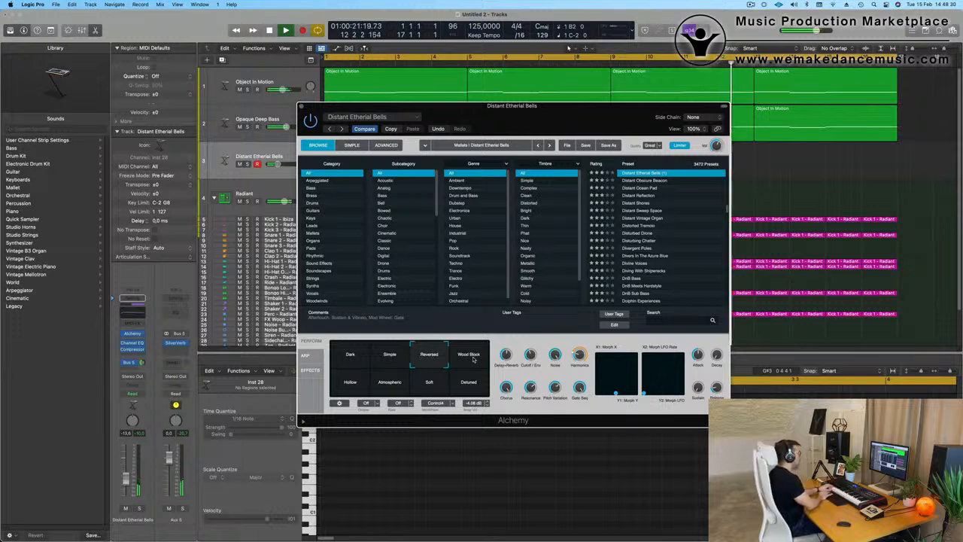
- Record a four-note Distant Etherial Bells part near the end of the cycle and open its region in the Piano Roll
{"action": "key", "text": "r"}
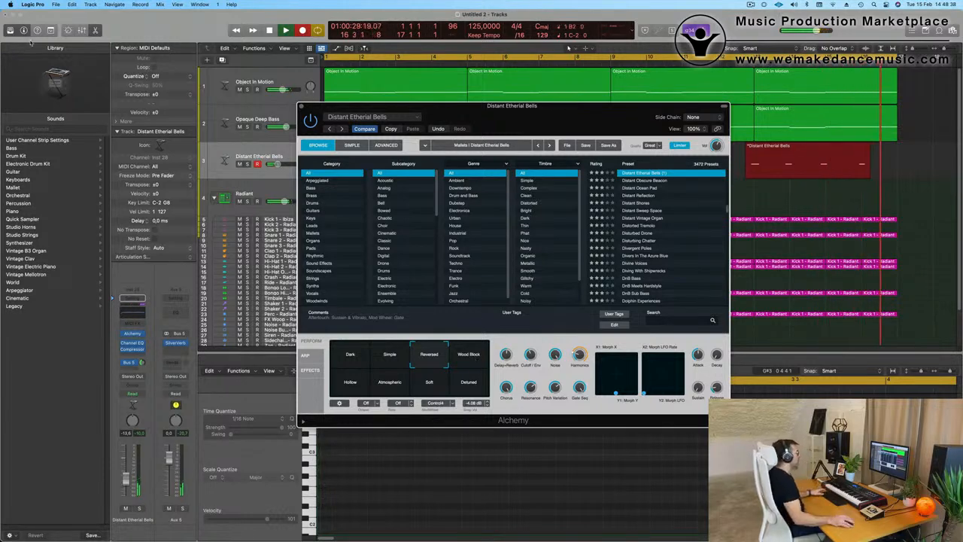
{"action": "key", "text": "space"}
{"action": "left_click_drag", "start_coordinate": [578, 112], "coordinate": [513, 391]}
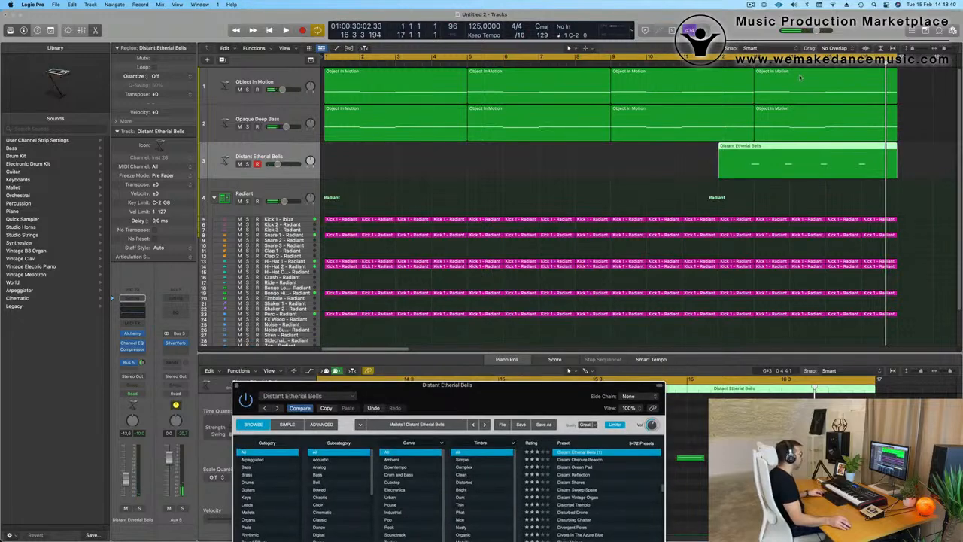
{"action": "key", "text": "e"}
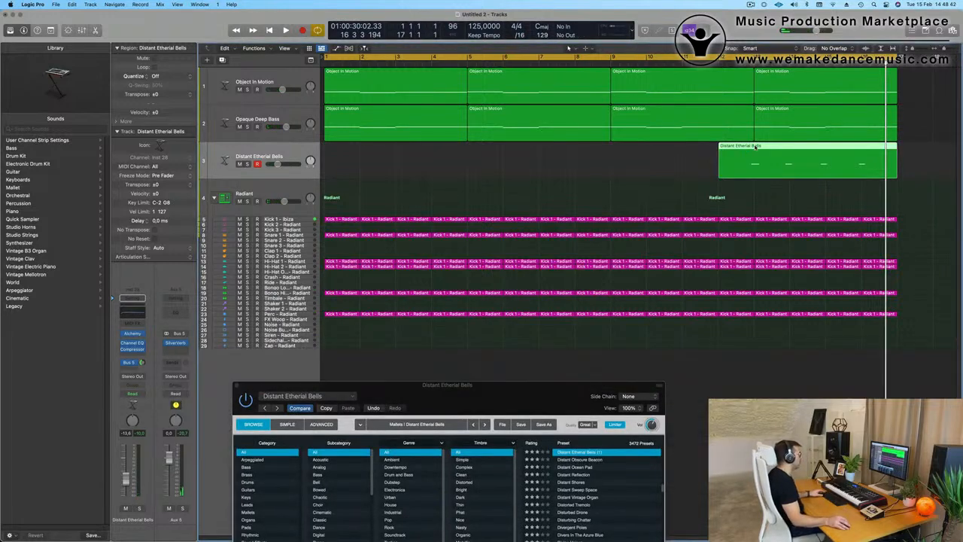
{"action": "double_click", "coordinate": [755, 147]}
{"action": "left_click_drag", "start_coordinate": [510, 392], "coordinate": [703, 79]}
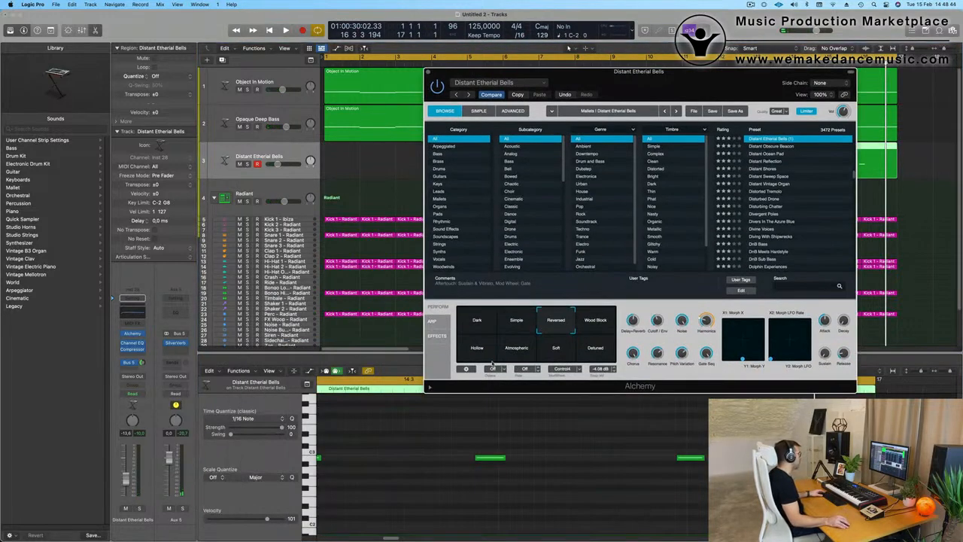
- Shift the four Distant Etherial Bells notes later in the Piano Roll, moving the last three and last two notes separately to fix their timing
{"action": "key", "text": "super+Left"}
{"action": "key", "text": "super+Left"}
{"action": "left_click", "coordinate": [484, 491]}
{"action": "key", "text": "super+a"}
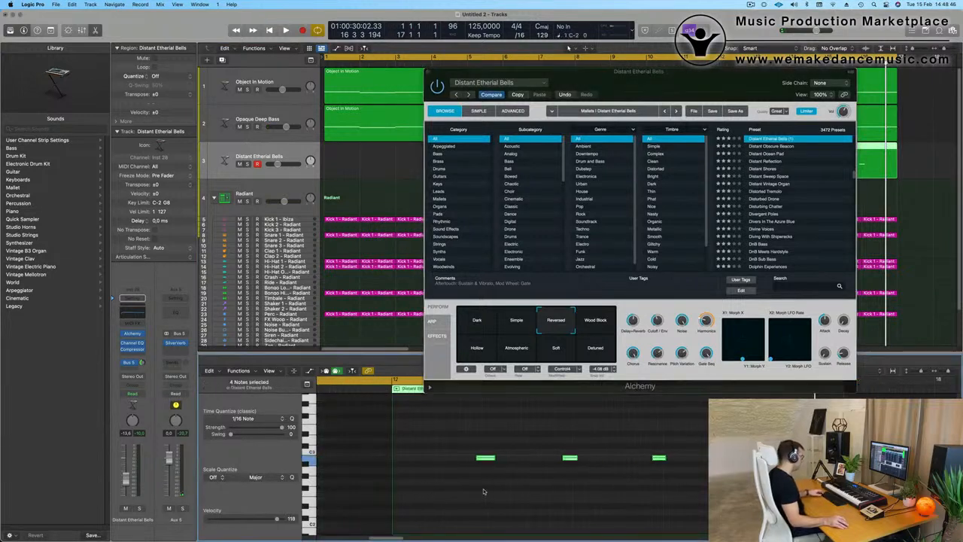
{"action": "key", "text": "alt+Up"}
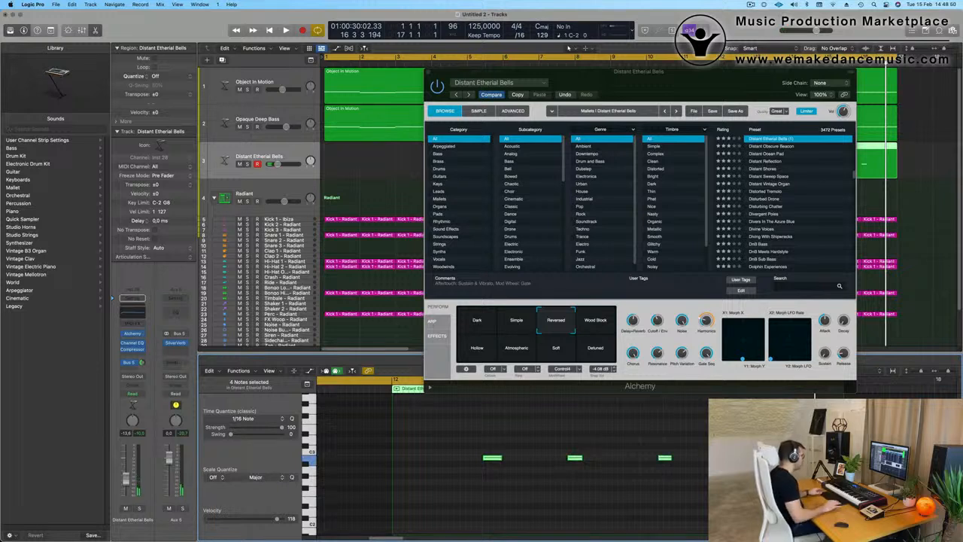
{"action": "left_click_drag", "start_coordinate": [560, 437], "coordinate": [711, 494]}
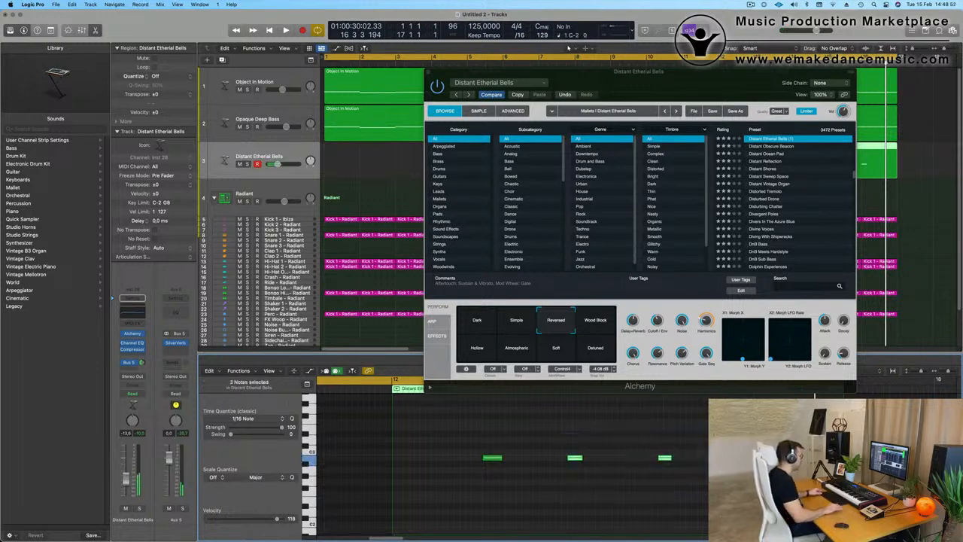
{"action": "left_click_drag", "start_coordinate": [567, 444], "coordinate": [711, 489]}
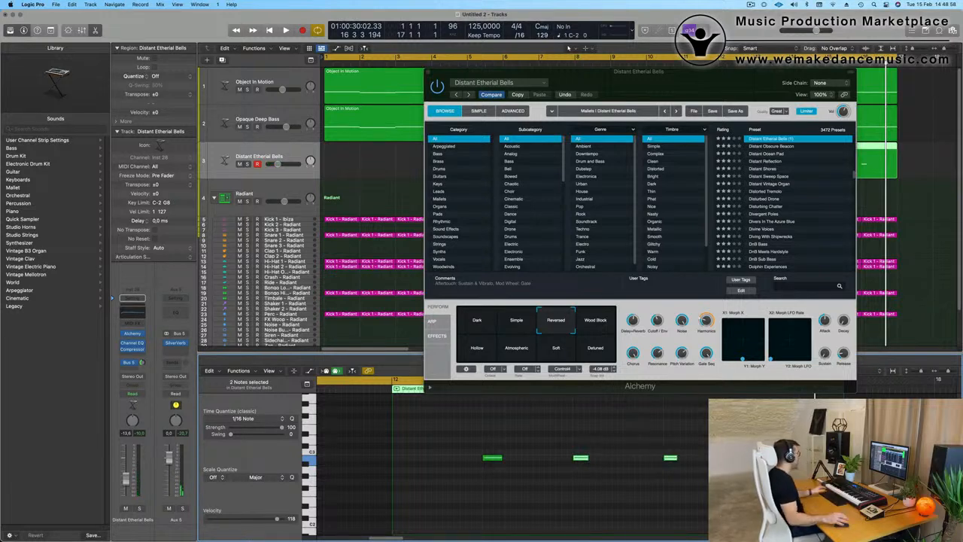
- Cut the empty lead-in off the Distant Etherial Bells region at bar 13 and move the remaining four-bar region to bar 1
{"action": "left_click_drag", "start_coordinate": [694, 77], "coordinate": [683, 299]}
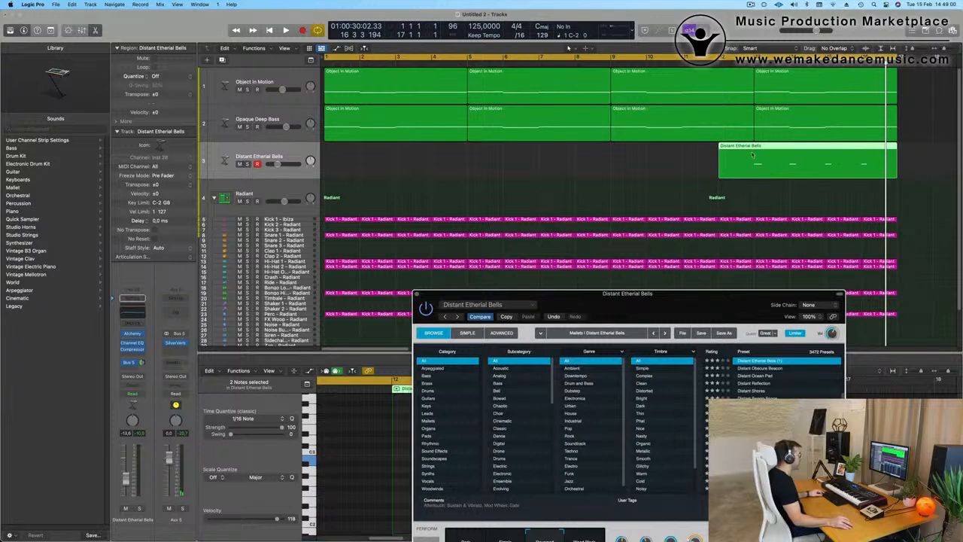
{"action": "left_click", "coordinate": [775, 159]}
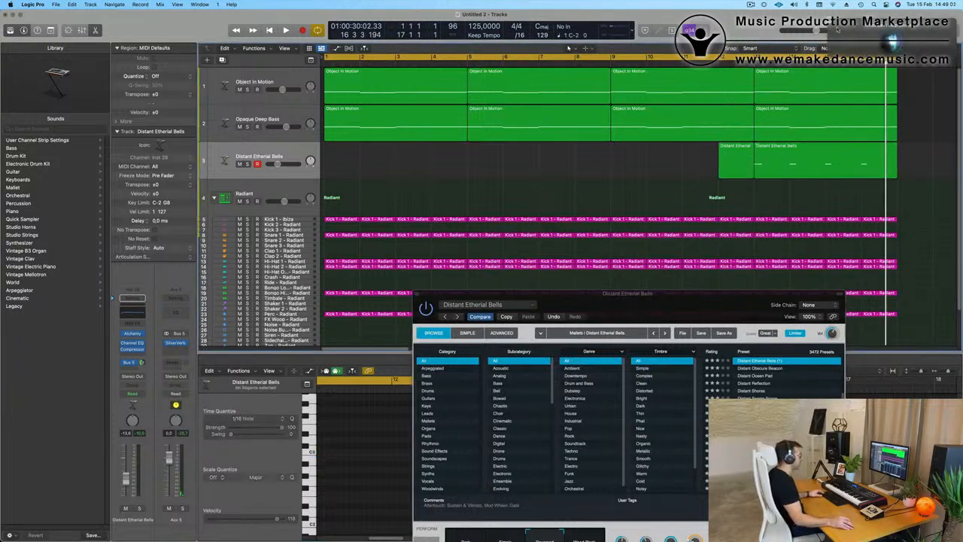
{"action": "left_click", "coordinate": [746, 156]}
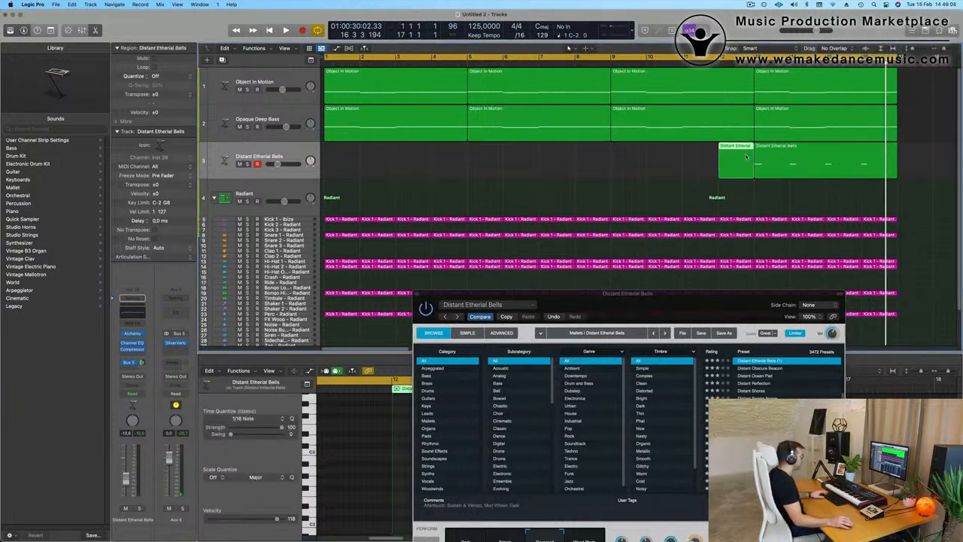
{"action": "key", "text": "Delete"}
{"action": "left_click_drag", "start_coordinate": [827, 164], "coordinate": [398, 172]}
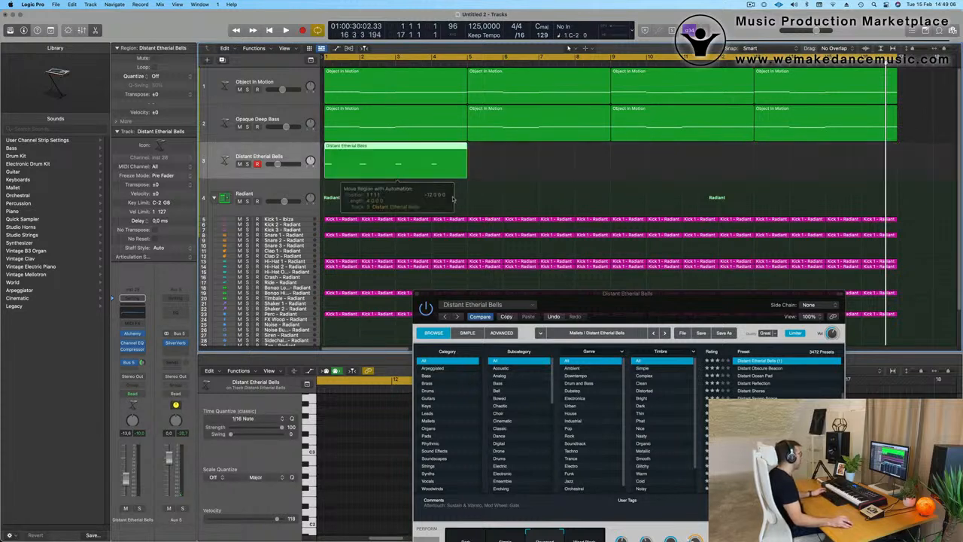
- Play the loop from the start and lower the Distant Etherial Bells track volume to about -21.5 dB
{"action": "key", "text": "space"}
{"action": "key", "text": "space"}
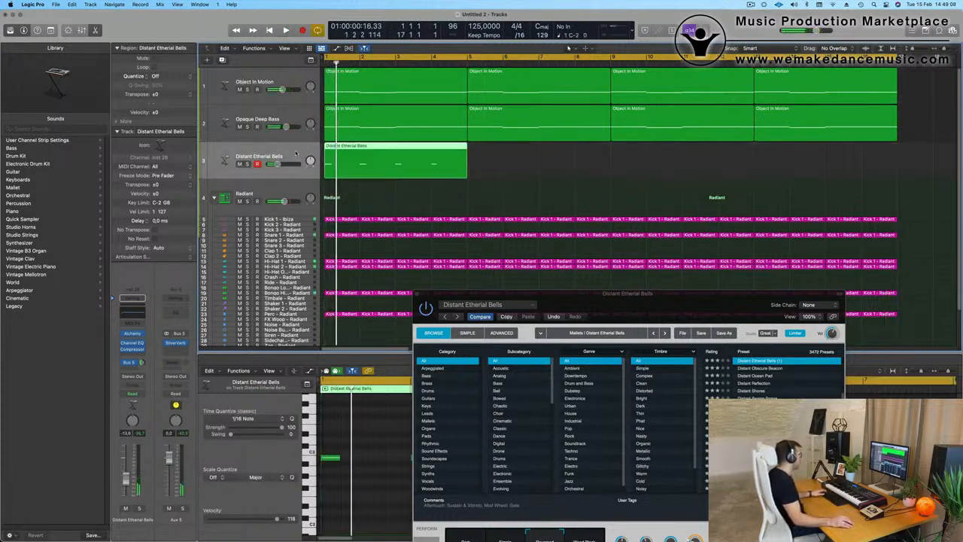
{"action": "key", "text": "space"}
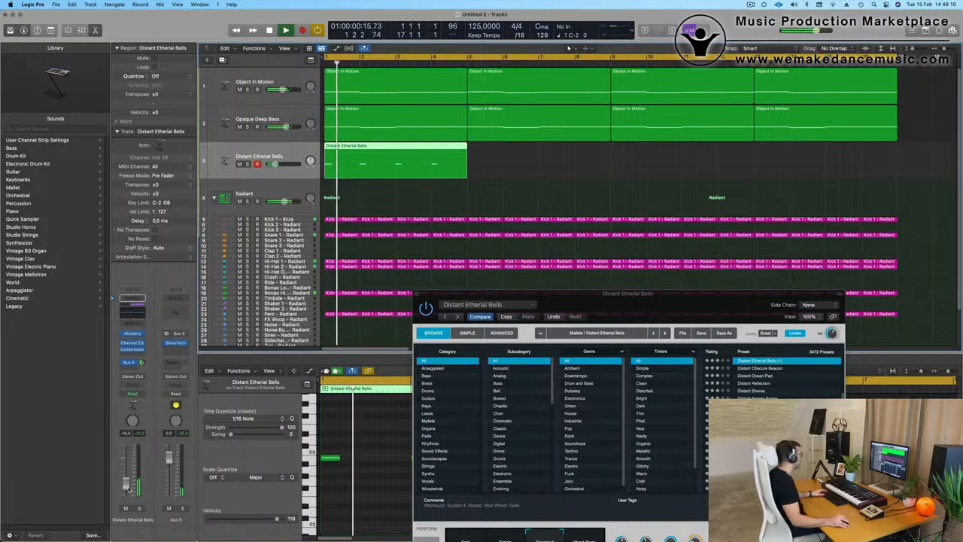
{"action": "left_click_drag", "start_coordinate": [128, 489], "coordinate": [128, 492]}
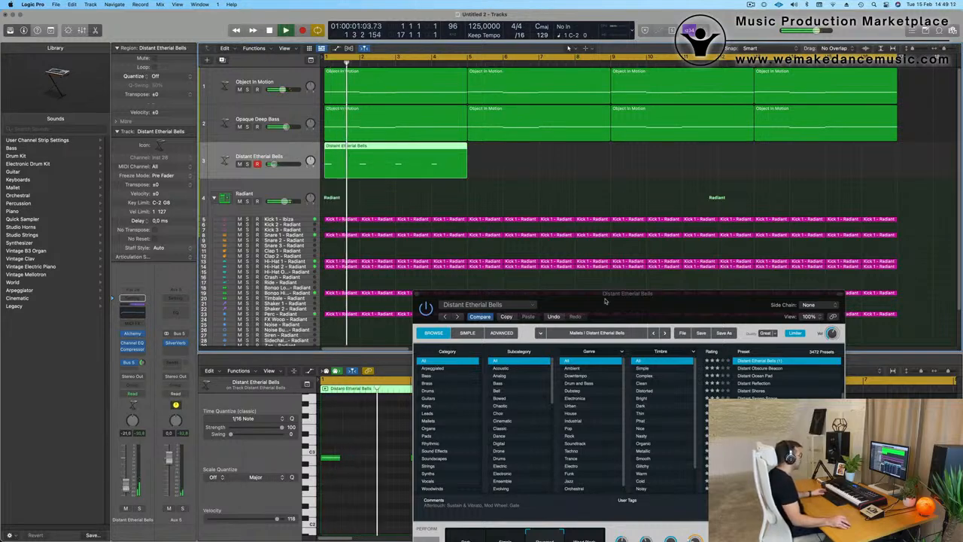
{"action": "left_click_drag", "start_coordinate": [606, 294], "coordinate": [426, 430]}
- Repeat the four-bar Distant Etherial Bells region three times to fill the cycle up to bar 17, and select all four regions
{"action": "left_click", "coordinate": [375, 166]}
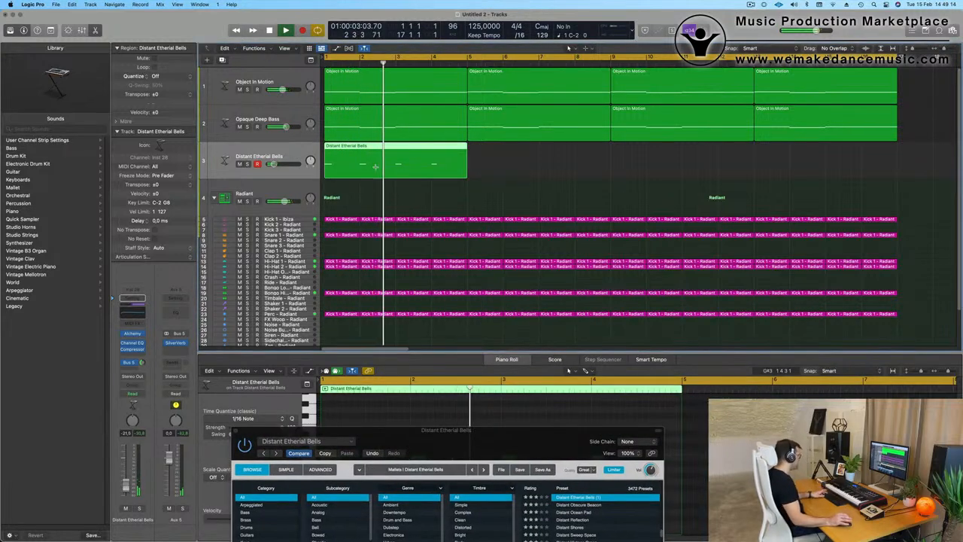
{"action": "key", "text": "super+r"}
{"action": "key", "text": "super+r"}
{"action": "key", "text": "super+r"}
{"action": "key", "text": "super+Left"}
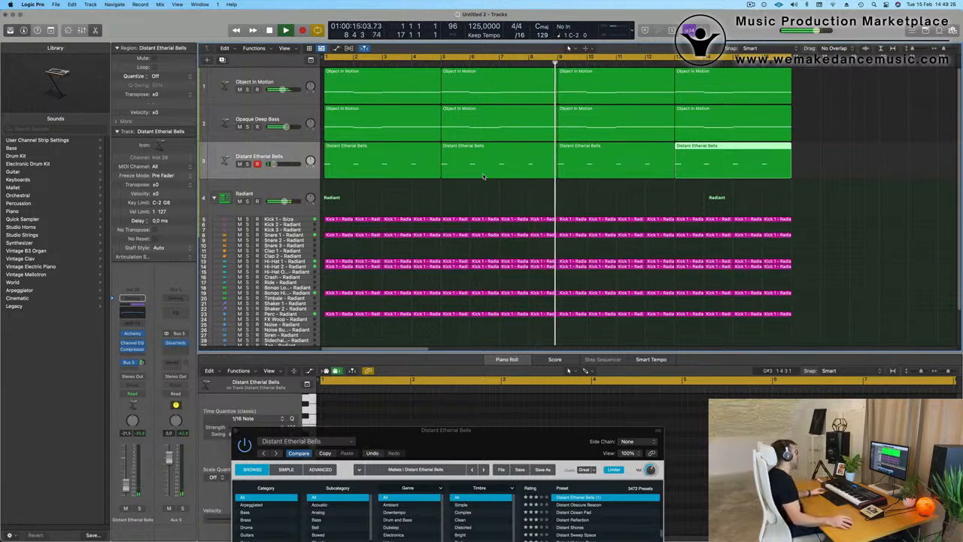
{"action": "left_click", "coordinate": [317, 161]}
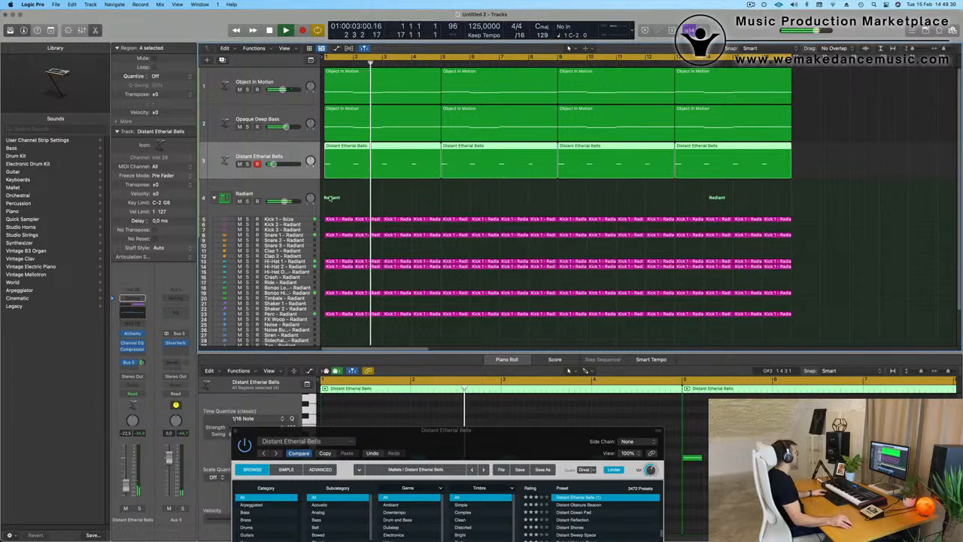
- Compare the Wood Block variation of Distant Etherial Bells during playback, return to Reversed and adjust the Cutoff / Env control
{"action": "left_click_drag", "start_coordinate": [344, 445], "coordinate": [324, 210]}
{"action": "left_click", "coordinate": [388, 452]}
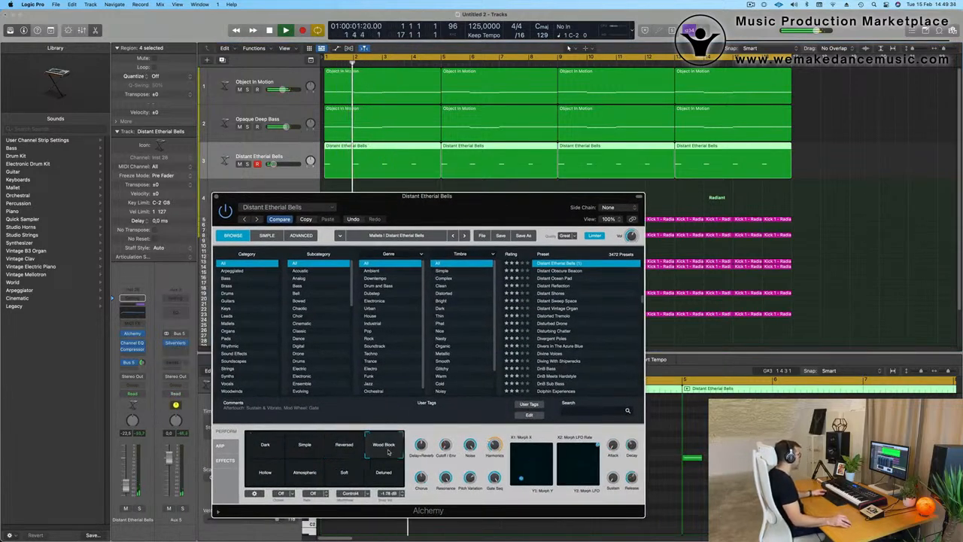
{"action": "left_click", "coordinate": [345, 446]}
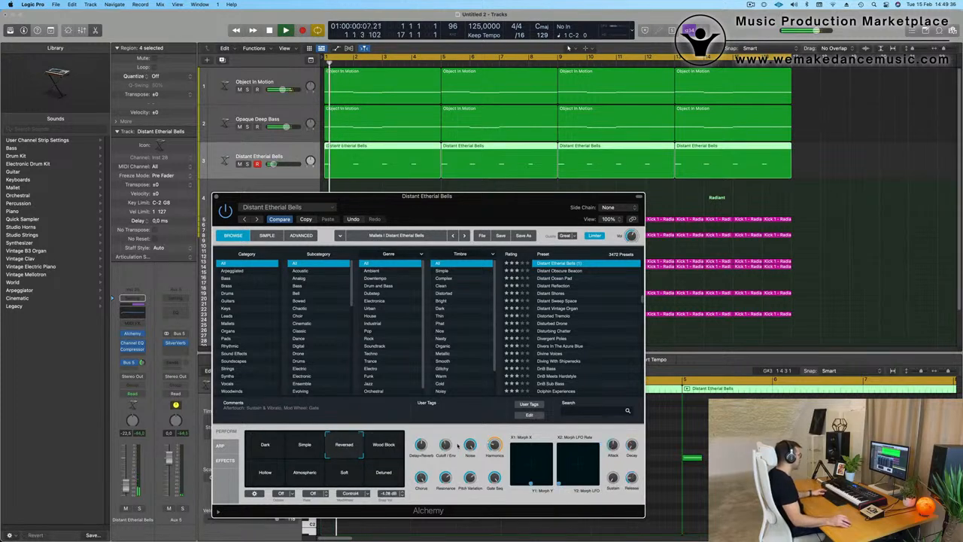
{"action": "mouse_move", "coordinate": [447, 446]}
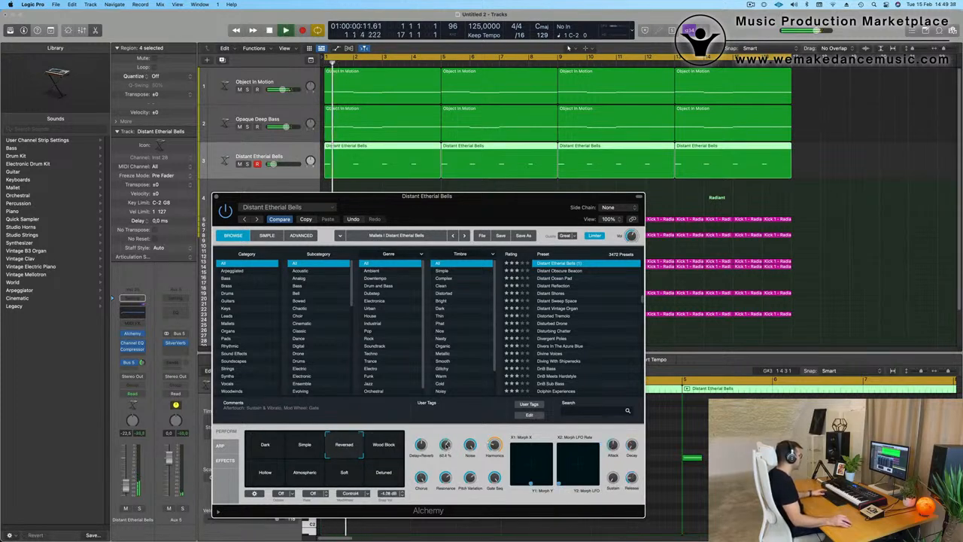
{"action": "left_click_drag", "start_coordinate": [507, 218], "coordinate": [603, 281]}
- Replay the loop while lowering the bells track to about -26 dB and Cutoff / Env to 44.0 %, and close Alchemy
{"action": "key", "text": "space"}
{"action": "key", "text": "space"}
{"action": "key", "text": "space"}
{"action": "key", "text": "space"}
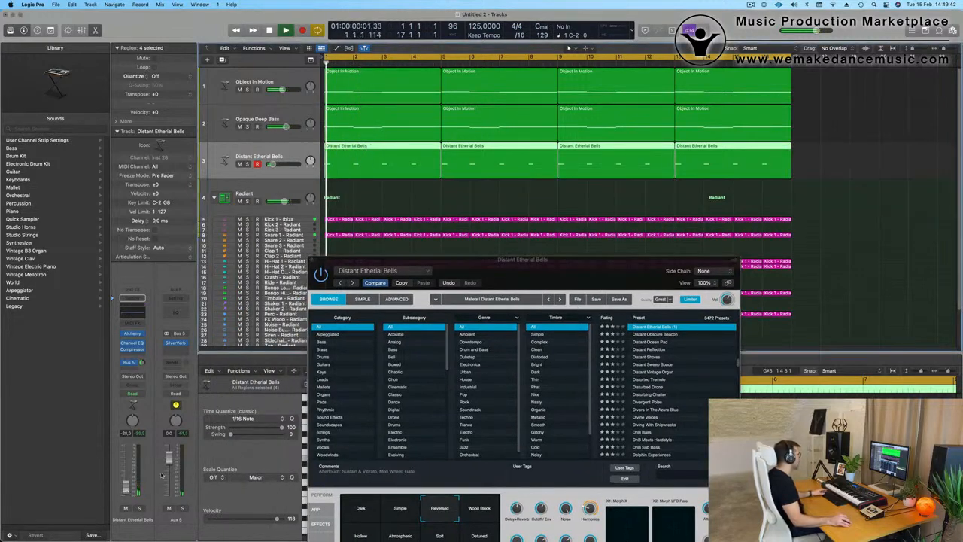
{"action": "left_click_drag", "start_coordinate": [523, 274], "coordinate": [522, 257]}
{"action": "key", "text": "space"}
{"action": "key", "text": "space"}
{"action": "mouse_move", "coordinate": [541, 493]}
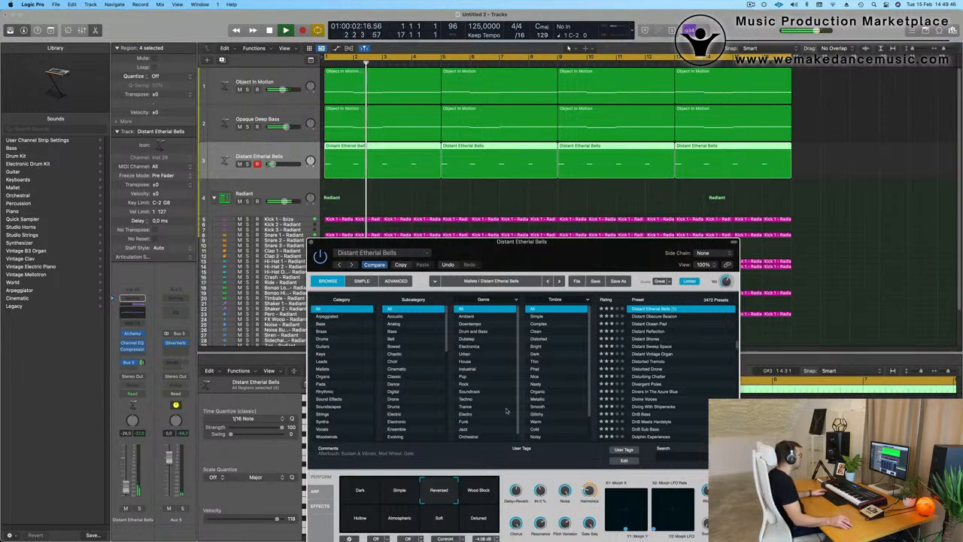
{"action": "left_click", "coordinate": [311, 243]}
{"action": "key", "text": "space"}
{"action": "key", "text": "space"}
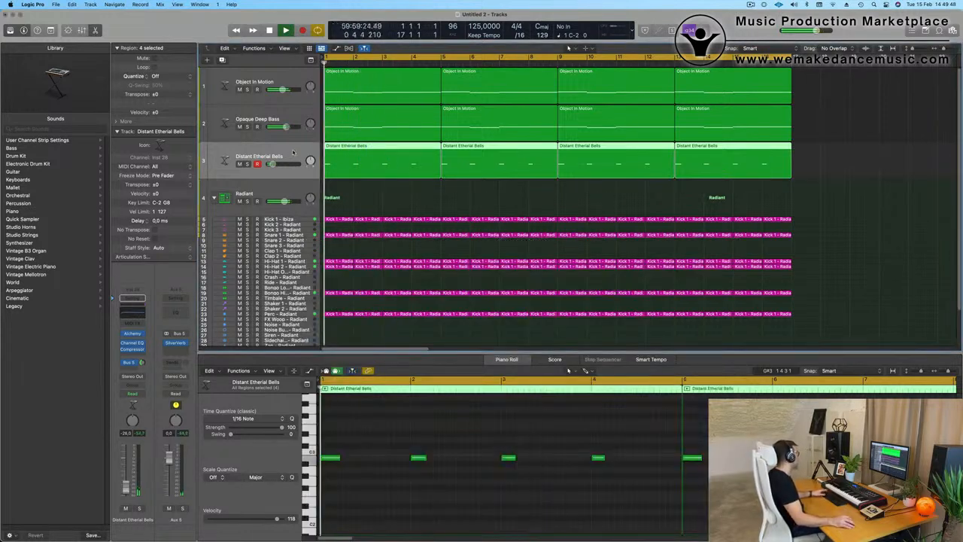
- Duplicate the Distant Etherial Bells track and load the Atlantean Bells preset from Alchemy's Mallets category on the copy
{"action": "left_click", "coordinate": [222, 60]}
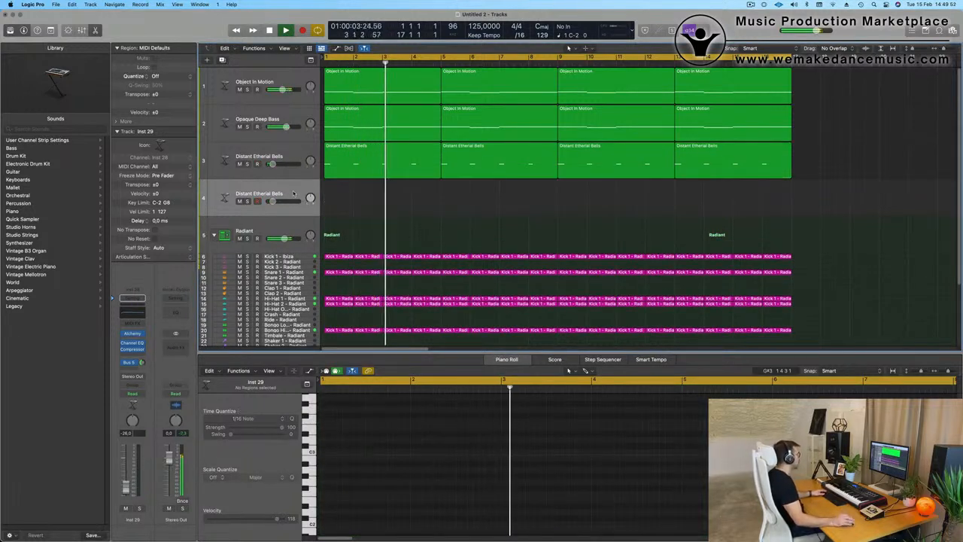
{"action": "left_click", "coordinate": [133, 334]}
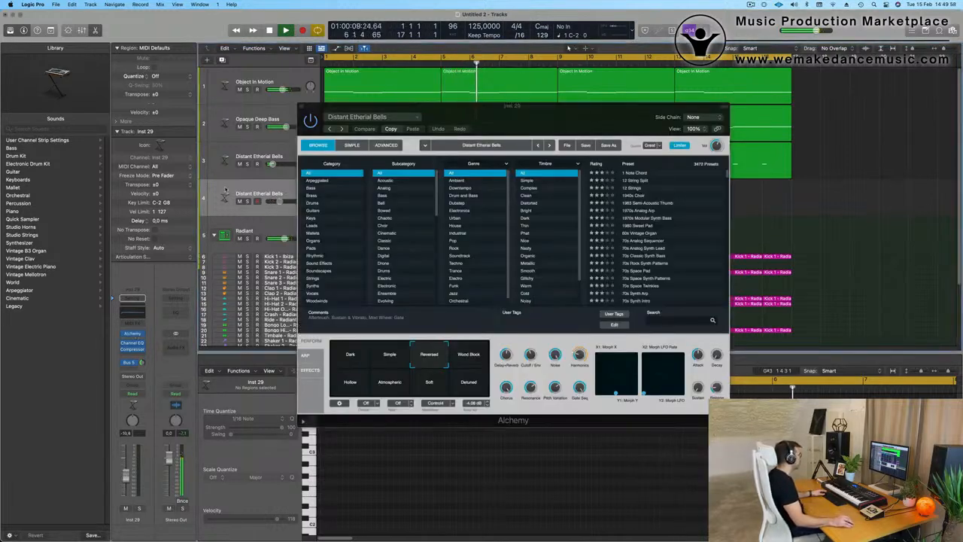
{"action": "left_click", "coordinate": [314, 234]}
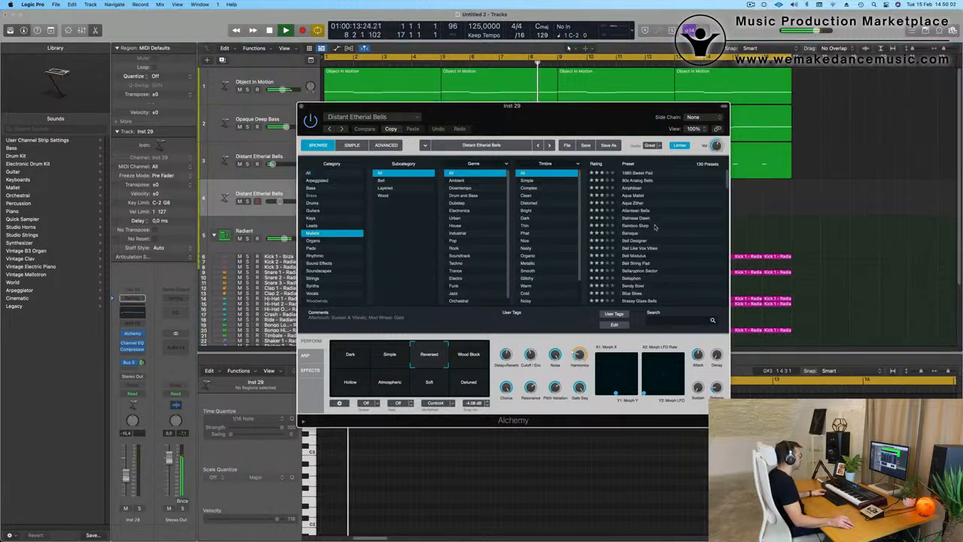
{"action": "left_click", "coordinate": [633, 211]}
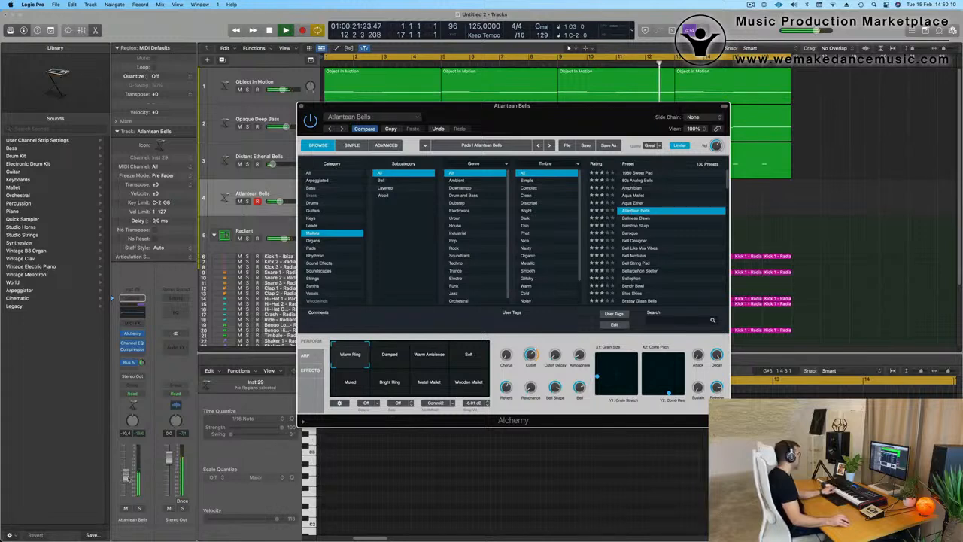
- Raise the new track to -6.4 dB, audition Atlantean Bells' Damped and Warm Ambience variations, and load the Balinese Dawn mallet preset
{"action": "left_click", "coordinate": [135, 362]}
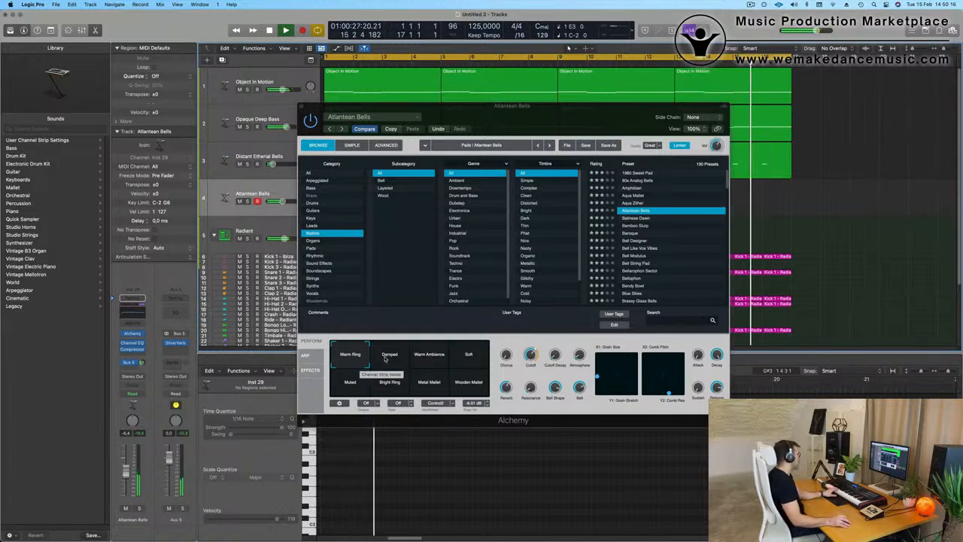
{"action": "left_click", "coordinate": [389, 358]}
{"action": "left_click", "coordinate": [429, 357]}
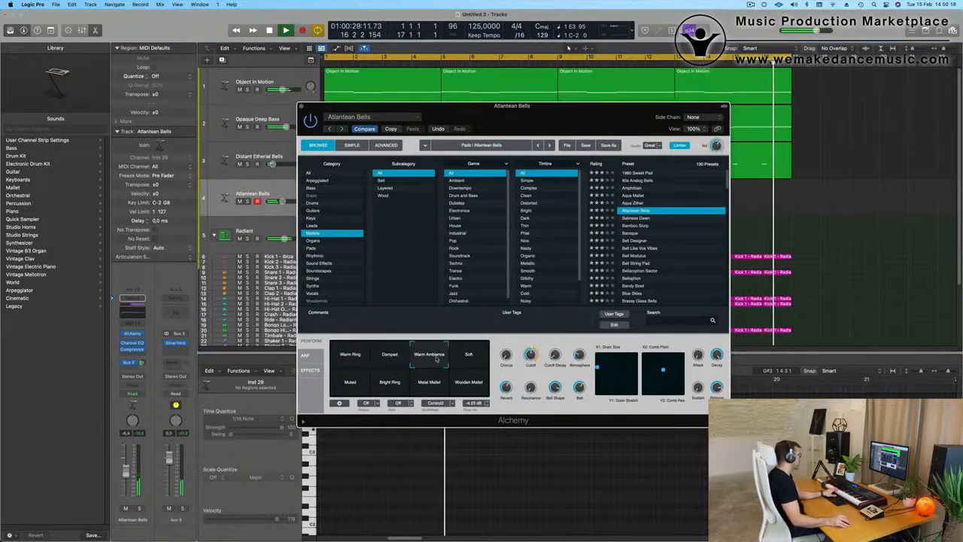
{"action": "left_click", "coordinate": [638, 219]}
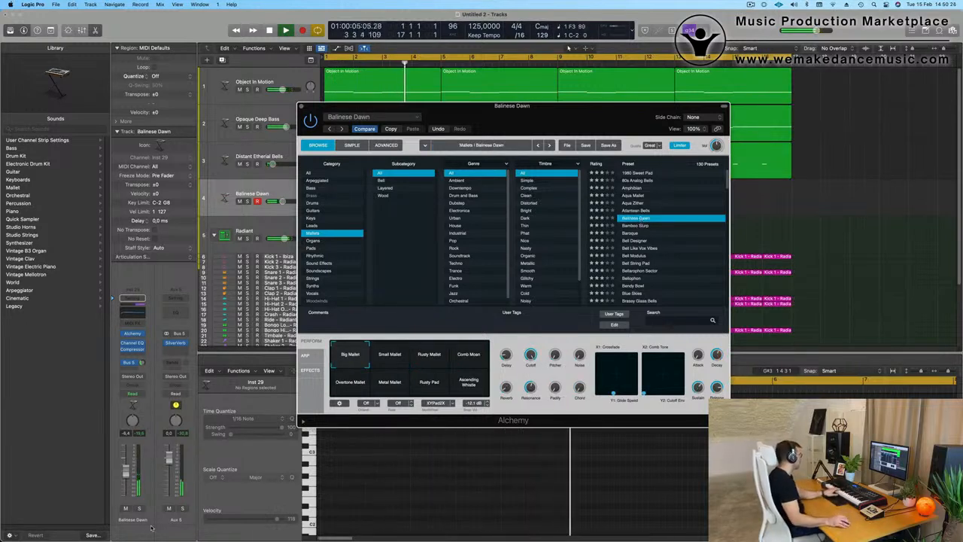
- Raise the Balinese Dawn channel level to -1.1 dB and audition its mallet and pad performance variations from Small Mallet to Rusty Pad
{"action": "left_click_drag", "start_coordinate": [129, 454], "coordinate": [129, 455]}
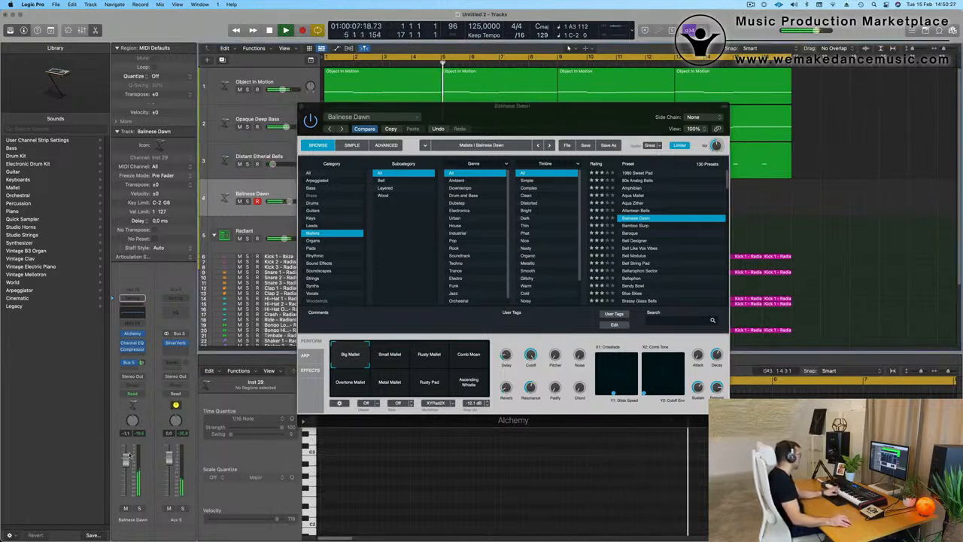
{"action": "left_click", "coordinate": [392, 353]}
{"action": "left_click", "coordinate": [431, 356]}
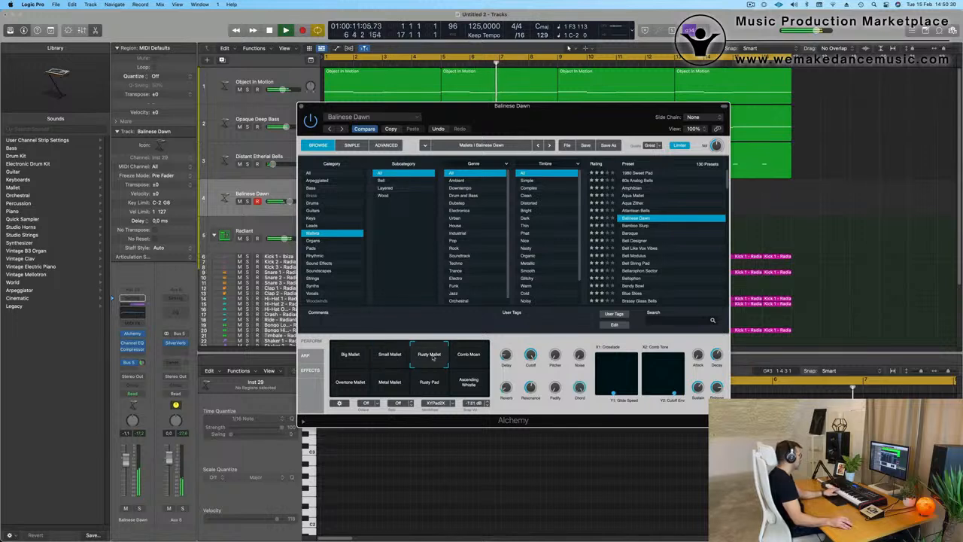
{"action": "left_click", "coordinate": [470, 357]}
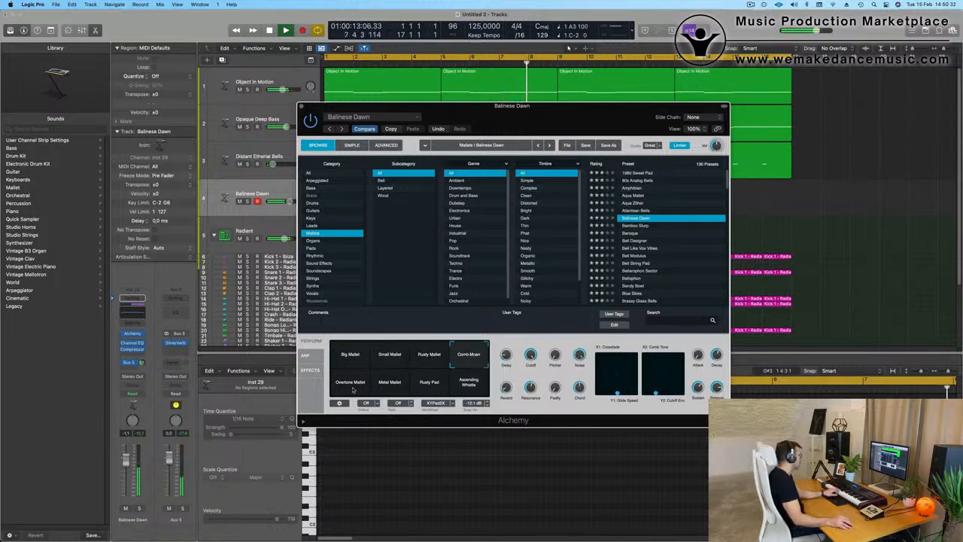
{"action": "left_click", "coordinate": [364, 389]}
{"action": "left_click", "coordinate": [391, 384]}
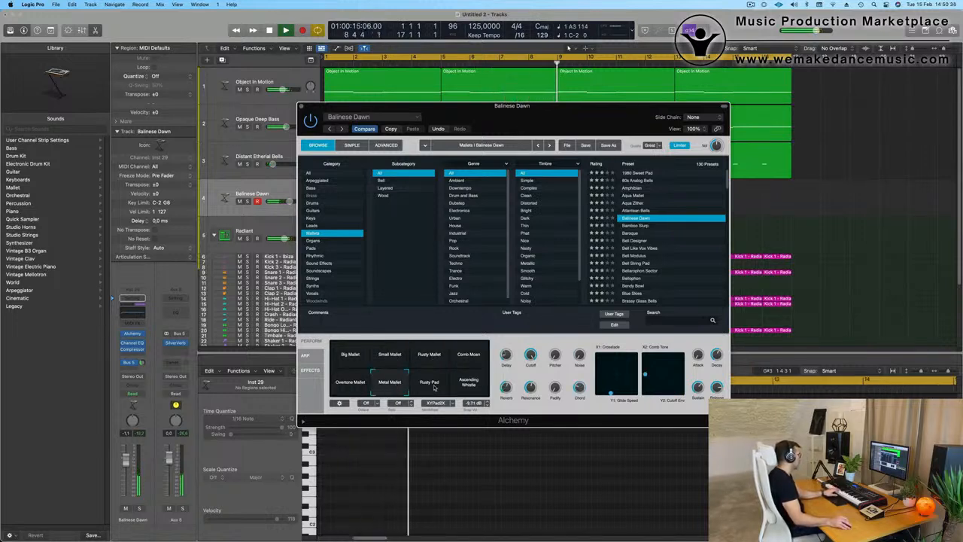
{"action": "left_click", "coordinate": [429, 384]}
- Try the Bamboo Slurp preset, load Baroque instead, and audition its Round Bells, Release Stop and Wooden Mallet variations
{"action": "left_click", "coordinate": [682, 226]}
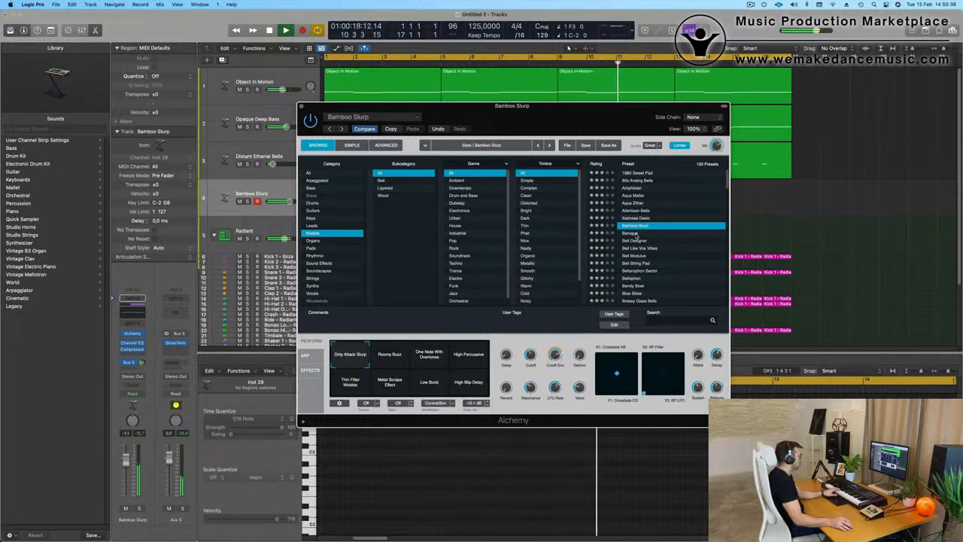
{"action": "left_click", "coordinate": [634, 234]}
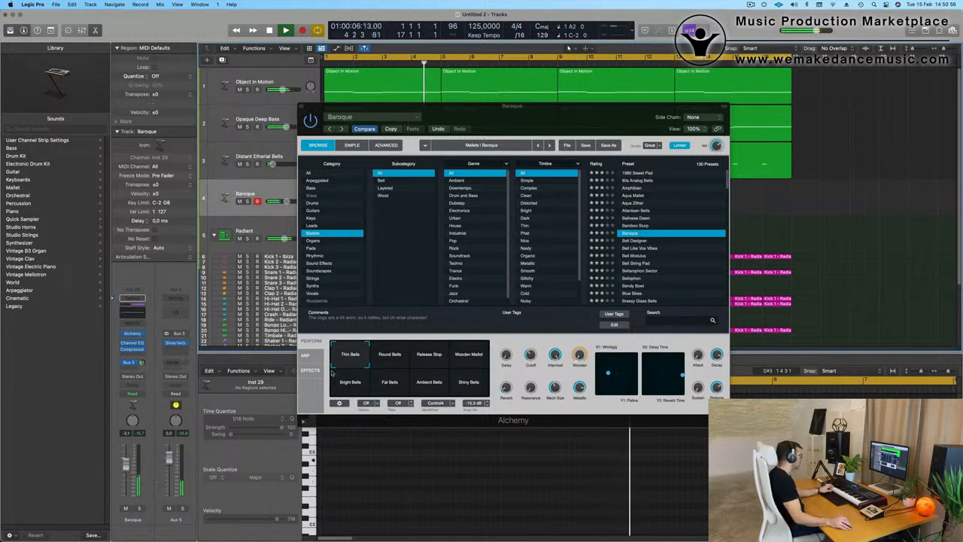
{"action": "left_click", "coordinate": [391, 361]}
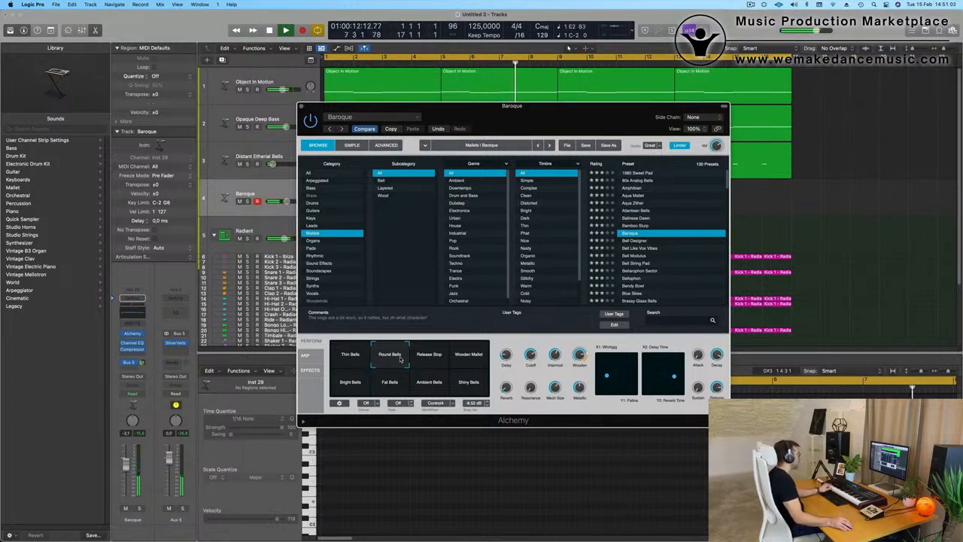
{"action": "left_click", "coordinate": [423, 359]}
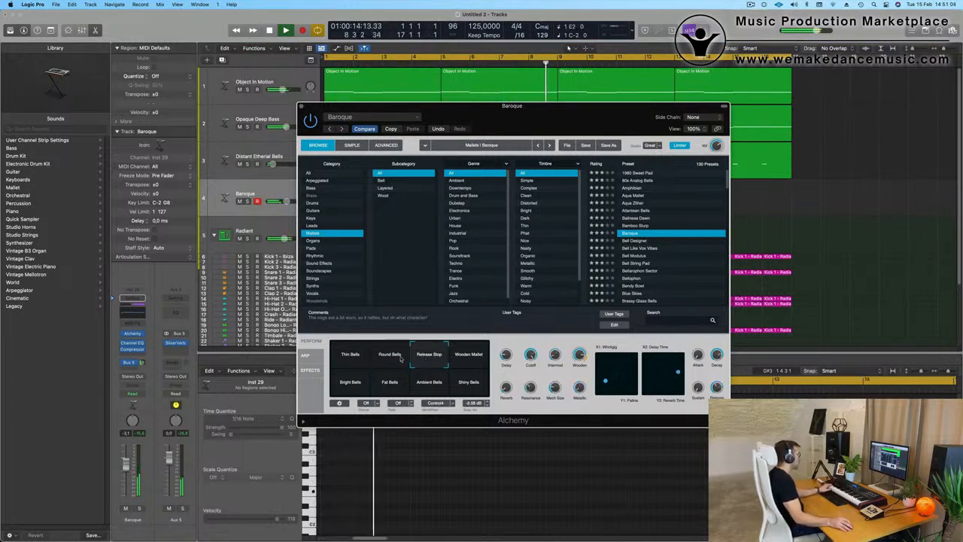
{"action": "left_click", "coordinate": [401, 360]}
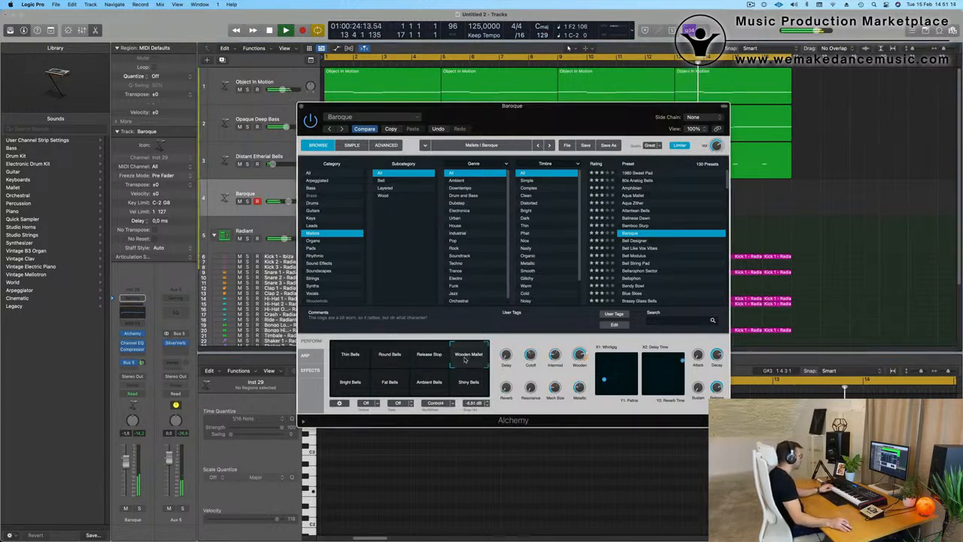
{"action": "left_click", "coordinate": [432, 358]}
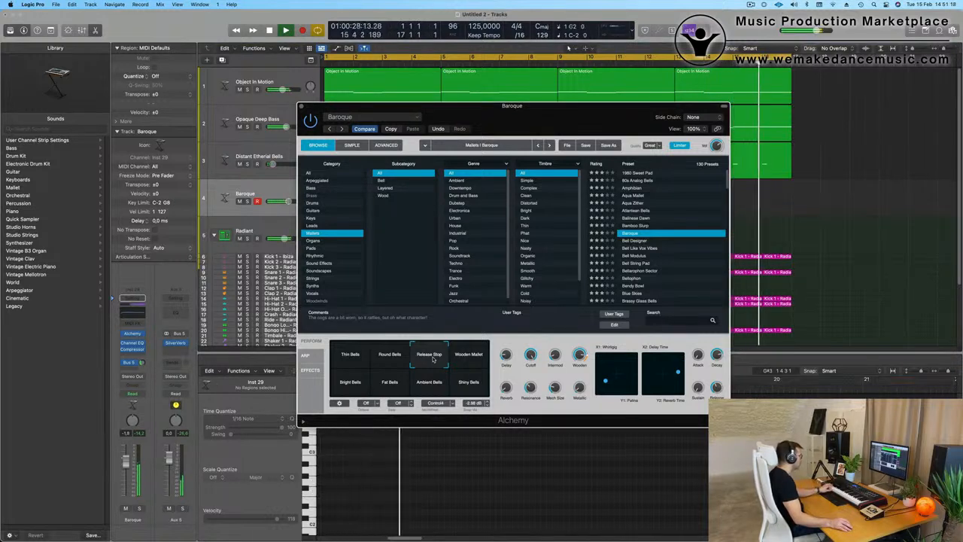
- Audition the Bright, Fat, Ambient and Shiny Bells variations of Baroque and settle on Fat Bells
{"action": "left_click", "coordinate": [351, 386]}
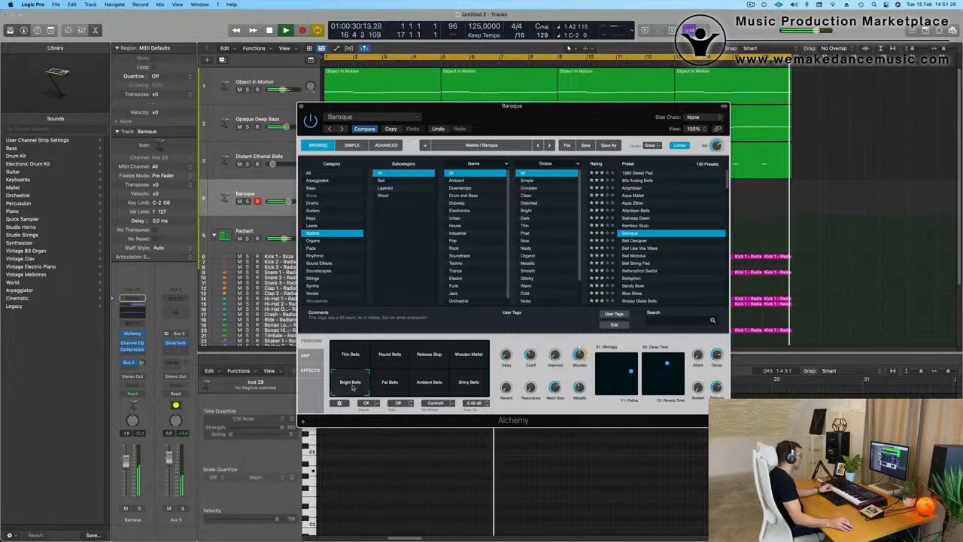
{"action": "left_click", "coordinate": [390, 386]}
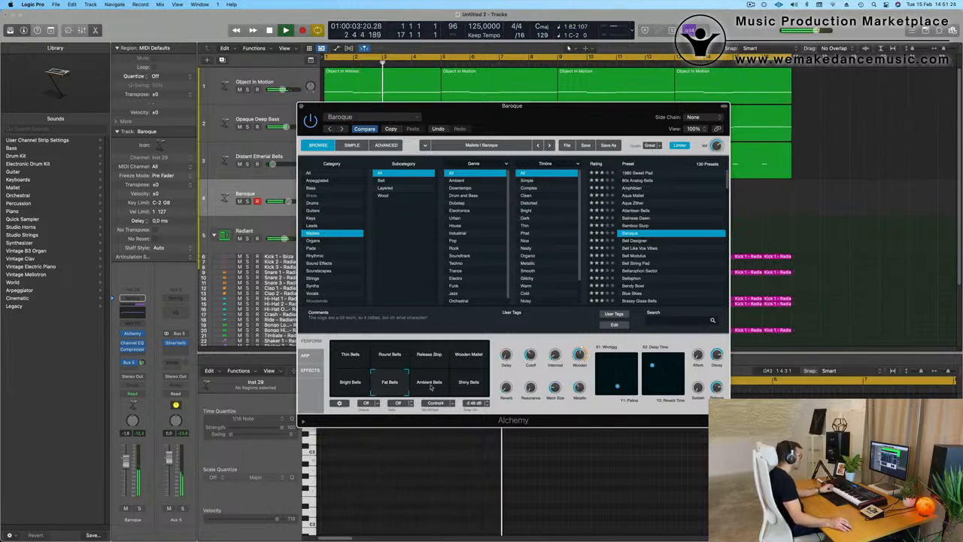
{"action": "left_click", "coordinate": [431, 385]}
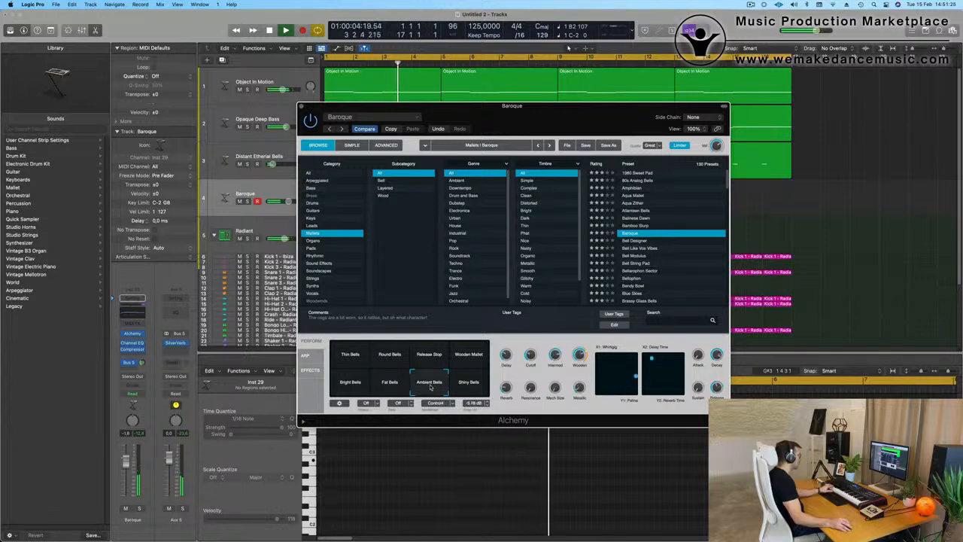
{"action": "left_click", "coordinate": [468, 385]}
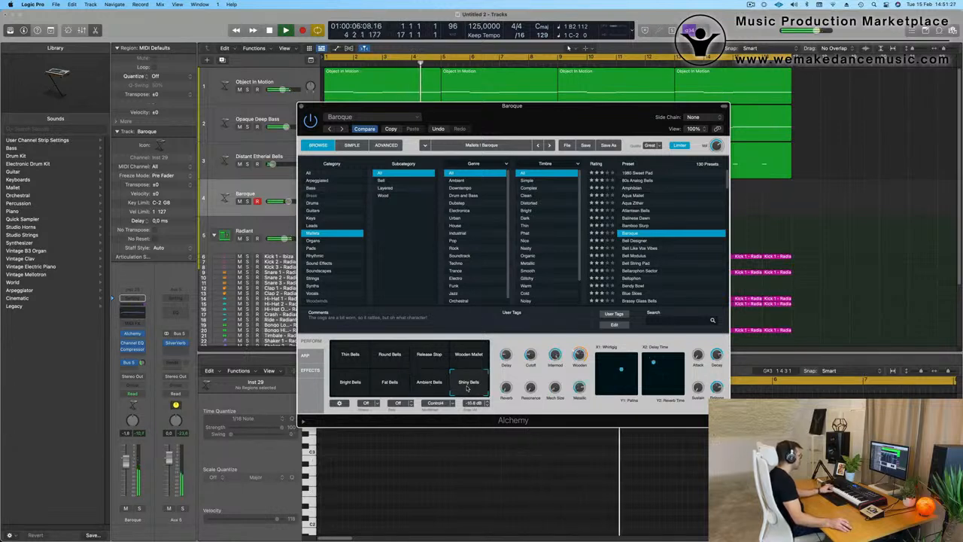
{"action": "left_click", "coordinate": [391, 385]}
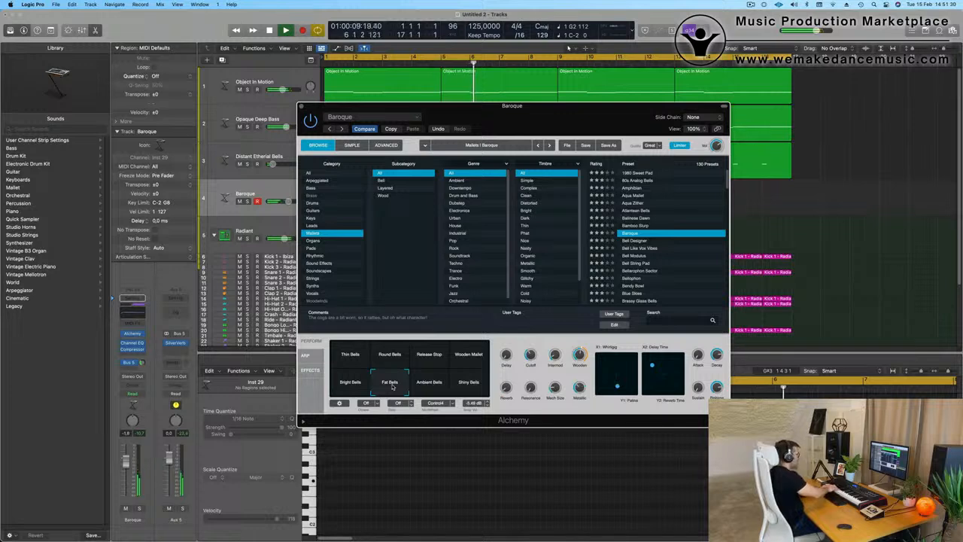
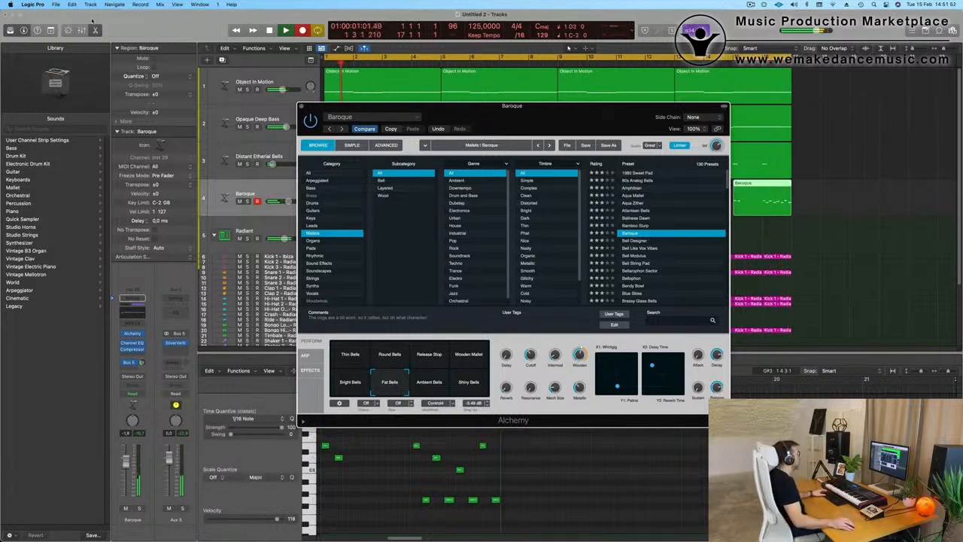
- Stop playback, split the recorded Baroque region at bar 16 and delete its first half
{"action": "left_click_drag", "start_coordinate": [601, 123], "coordinate": [588, 227]}
{"action": "key", "text": "space"}
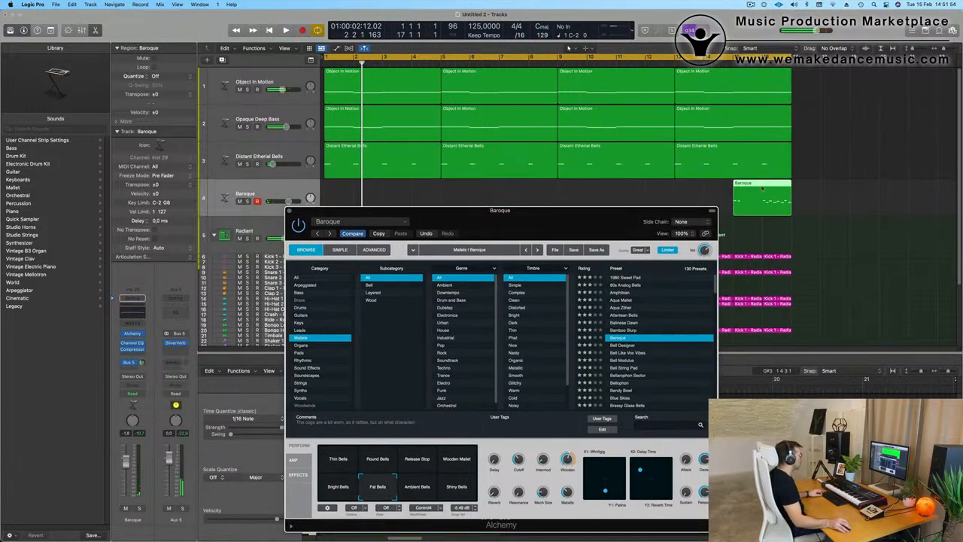
{"action": "left_click", "coordinate": [763, 193]}
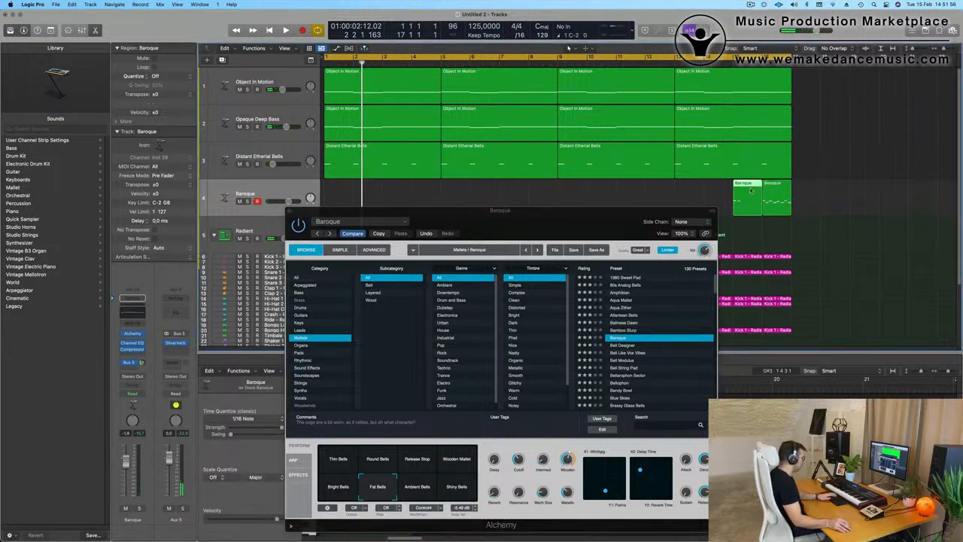
{"action": "key", "text": "Delete"}
{"action": "left_click", "coordinate": [780, 184]}
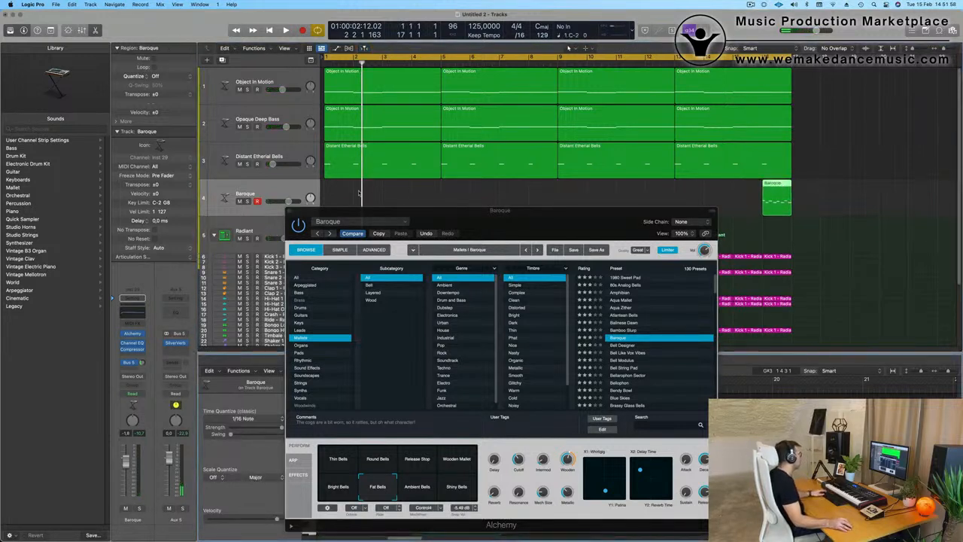
- Move the remaining one-bar Baroque region to bar 1 and open its notes in the Piano Roll
{"action": "left_click_drag", "start_coordinate": [773, 183], "coordinate": [335, 185]}
{"action": "left_click_drag", "start_coordinate": [440, 216], "coordinate": [763, 211]}
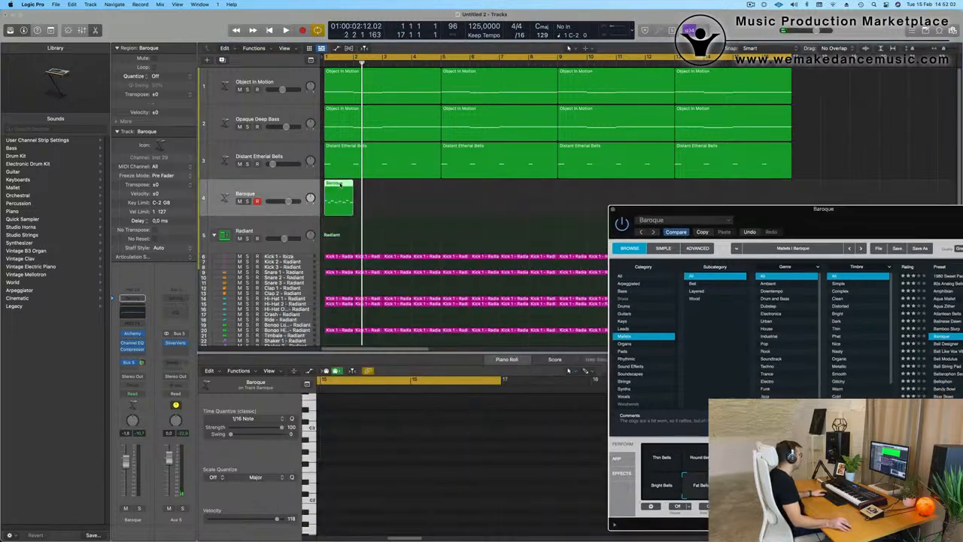
{"action": "double_click", "coordinate": [340, 184]}
{"action": "double_click", "coordinate": [340, 183]}
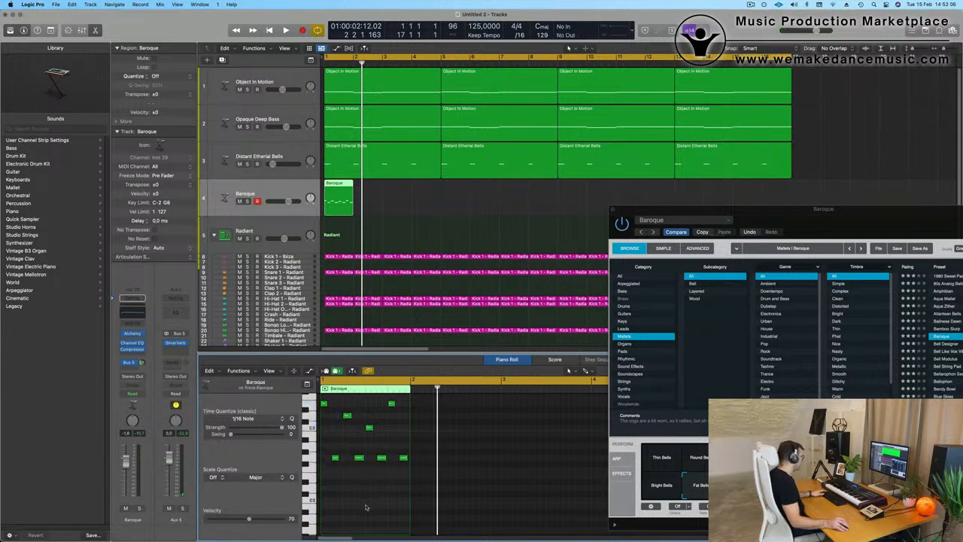
- Start playback and copy the Baroque region from bar 1 to bar 3
{"action": "key", "text": "space"}
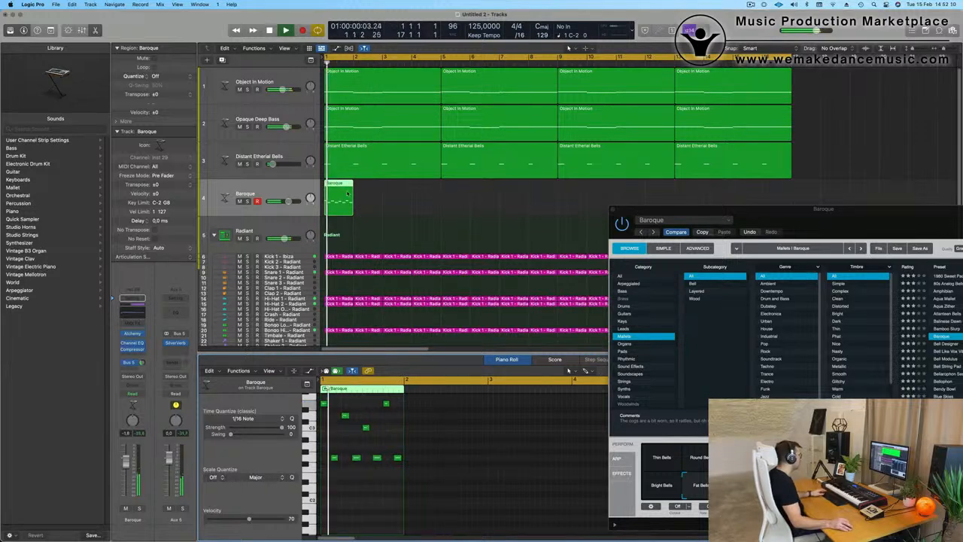
{"action": "left_click_drag", "start_coordinate": [342, 184], "coordinate": [404, 189]}
{"action": "left_click_drag", "start_coordinate": [862, 222], "coordinate": [451, 208]}
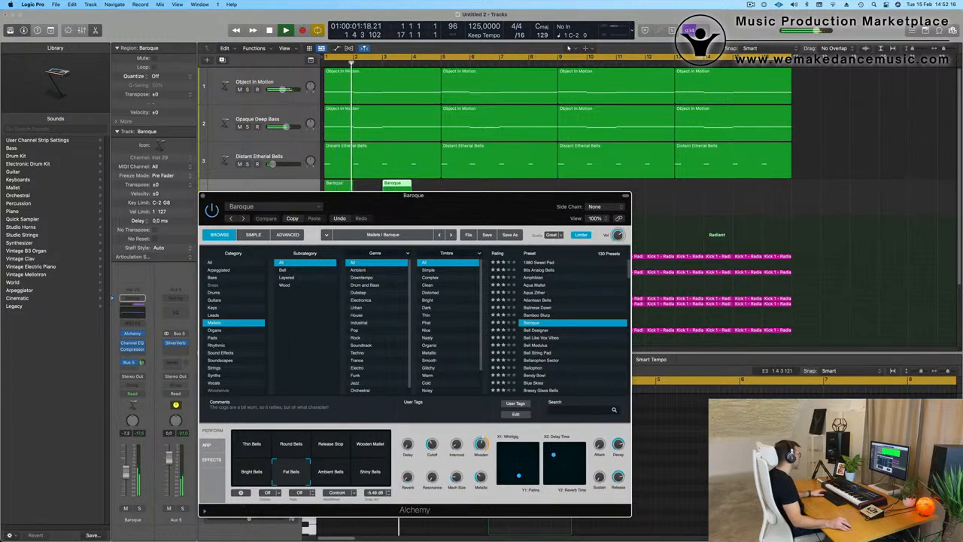
- In the Baroque track's Channel EQ, move the low shelf to 368 Hz and enable the low cut at 560 Hz
{"action": "left_click", "coordinate": [139, 300]}
{"action": "key", "text": "space"}
{"action": "left_click", "coordinate": [132, 307]}
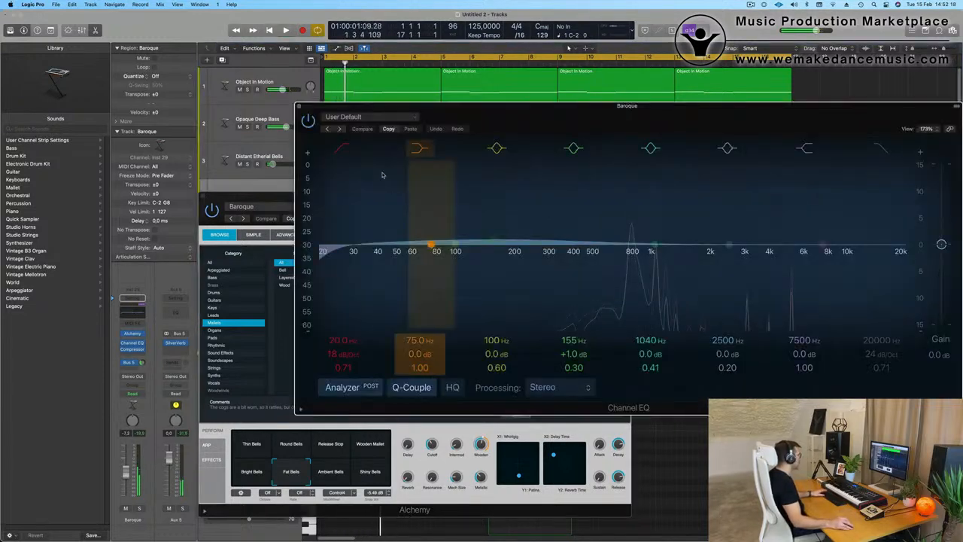
{"action": "left_click_drag", "start_coordinate": [431, 241], "coordinate": [541, 240]}
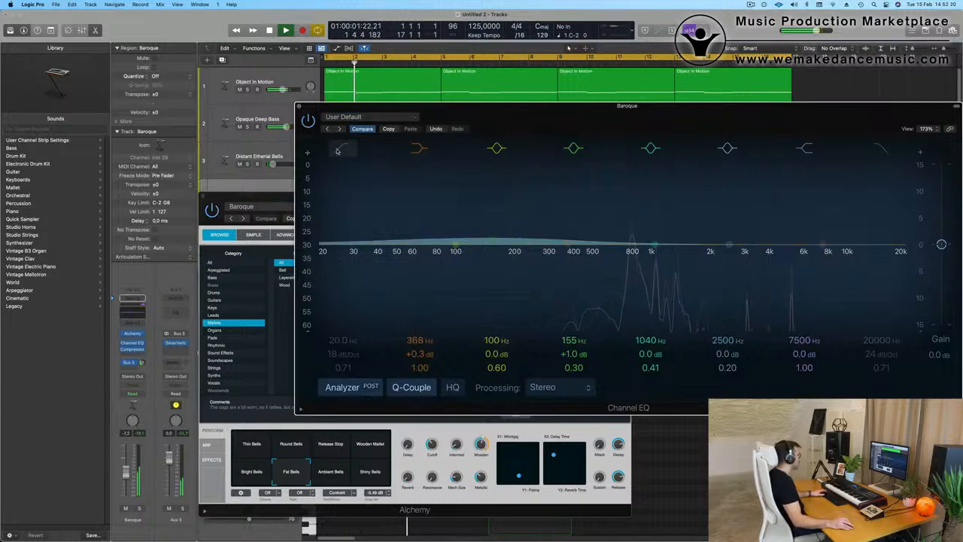
{"action": "left_click", "coordinate": [337, 151]}
{"action": "left_click_drag", "start_coordinate": [331, 248], "coordinate": [602, 248]}
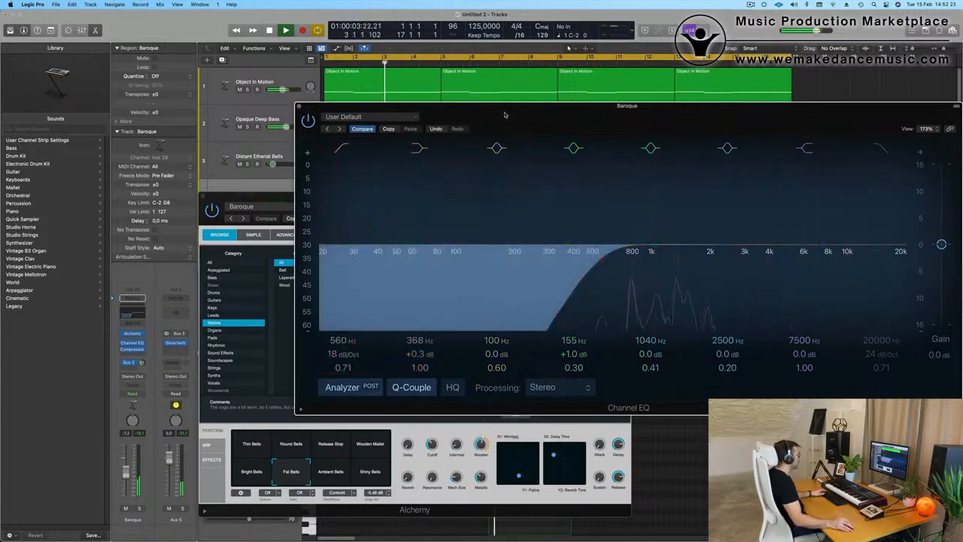
- Clear the Channel EQ and Alchemy windows out of the way and open the bar 3 Baroque region in the Piano Roll
{"action": "left_click_drag", "start_coordinate": [505, 115], "coordinate": [524, 345]}
{"action": "left_click_drag", "start_coordinate": [248, 200], "coordinate": [602, 170]}
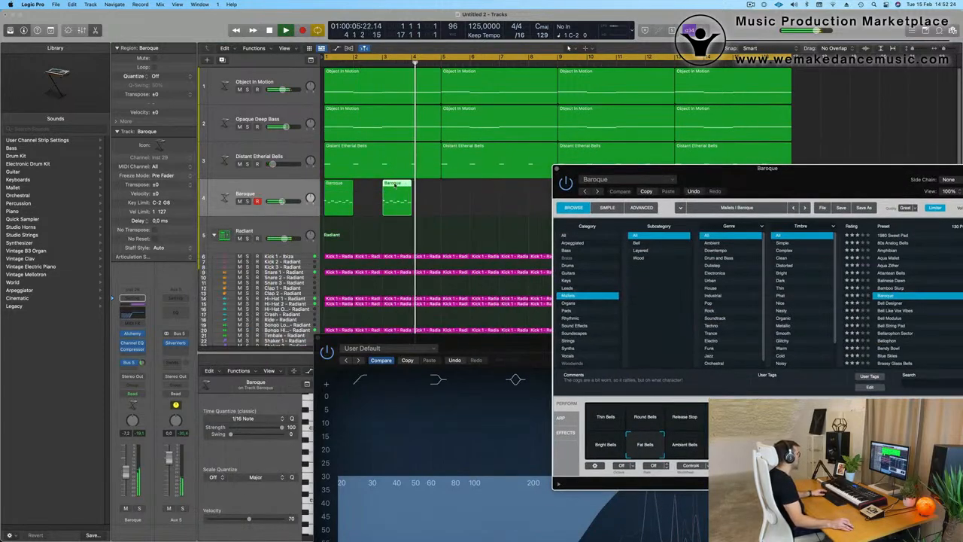
{"action": "left_click", "coordinate": [401, 185]}
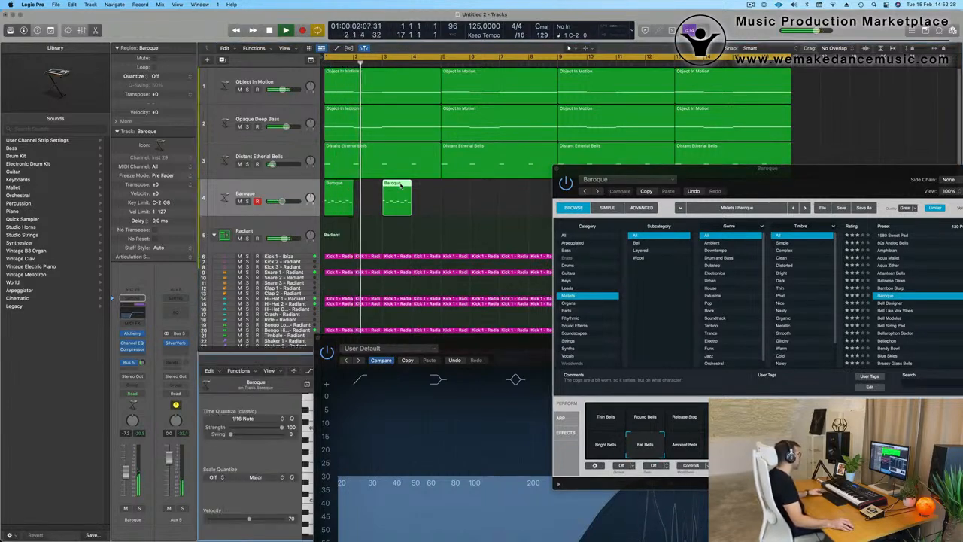
{"action": "double_click", "coordinate": [401, 185]}
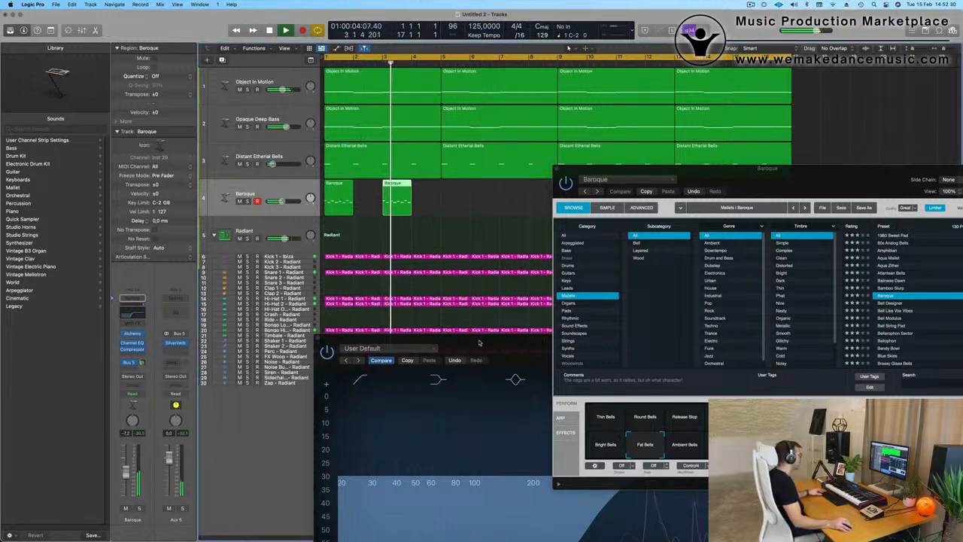
{"action": "left_click_drag", "start_coordinate": [479, 341], "coordinate": [843, 83]}
{"action": "double_click", "coordinate": [397, 184]}
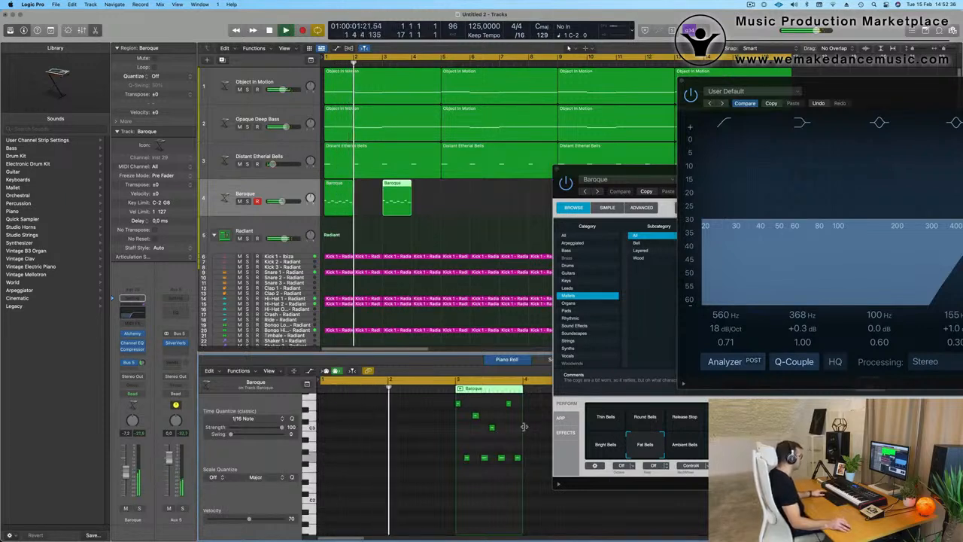
- Select the four repeated low notes in the bar 3 Baroque region and transpose them up two semitones
{"action": "key", "text": "Return"}
{"action": "left_click_drag", "start_coordinate": [464, 451], "coordinate": [548, 469]}
{"action": "key", "text": "alt+Down"}
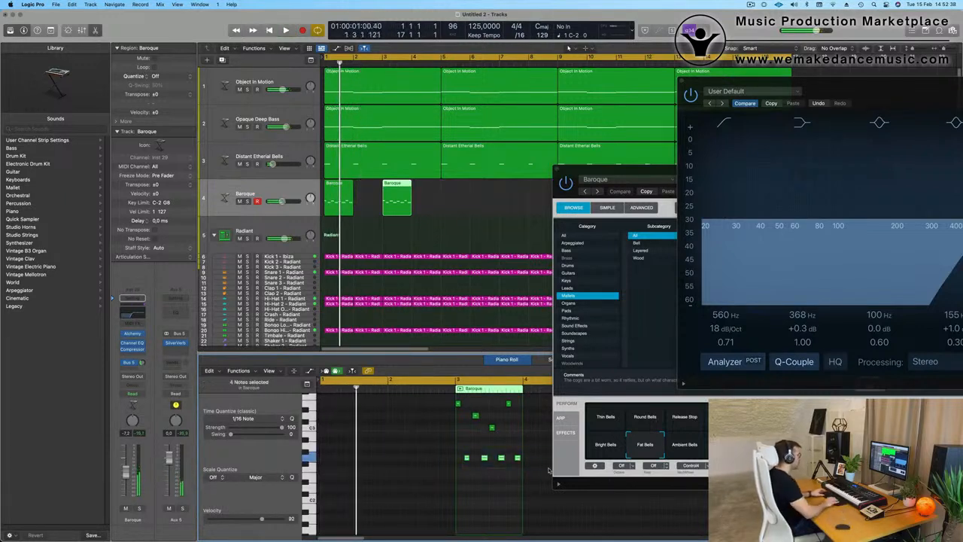
{"action": "key", "text": "Return"}
{"action": "key", "text": "alt+Up"}
{"action": "key", "text": "alt+Up"}
{"action": "key", "text": "alt+Up"}
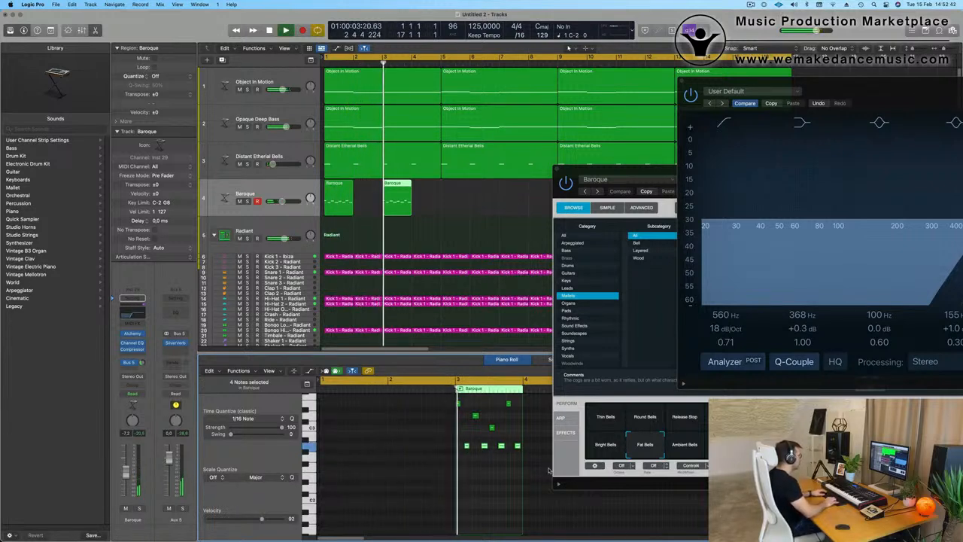
- Try the four selected notes four semitones lower during playback, and transpose them back up by the same amount
{"action": "key", "text": "alt+Down"}
{"action": "key", "text": "alt+Down"}
{"action": "key", "text": "alt+Down"}
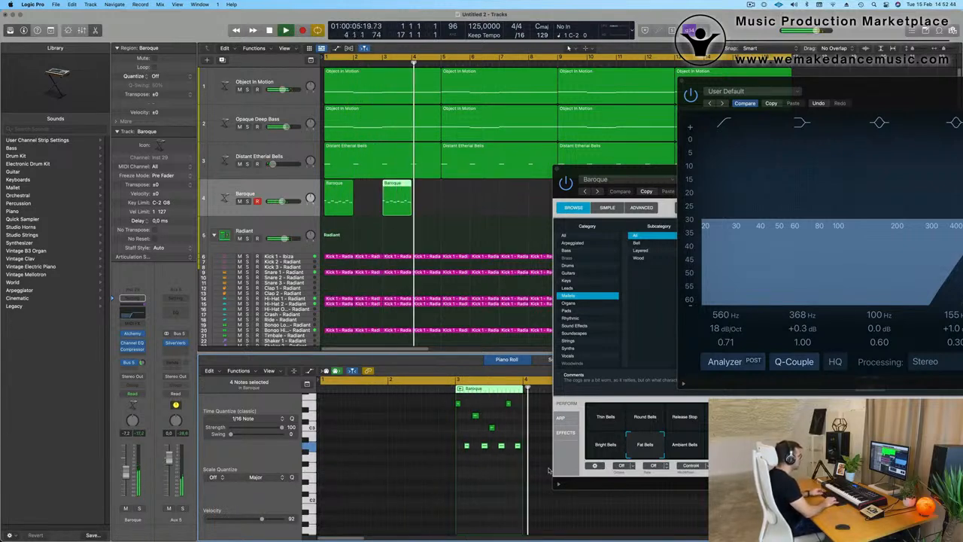
{"action": "key", "text": "alt+Down"}
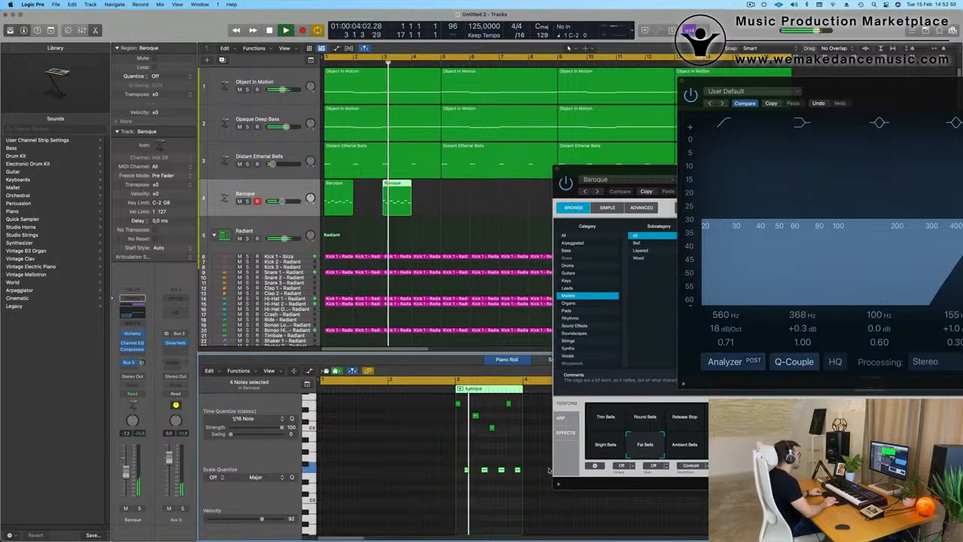
{"action": "key", "text": "alt+Up"}
{"action": "key", "text": "alt+Up"}
{"action": "key", "text": "alt+Up"}
{"action": "key", "text": "alt+Up"}
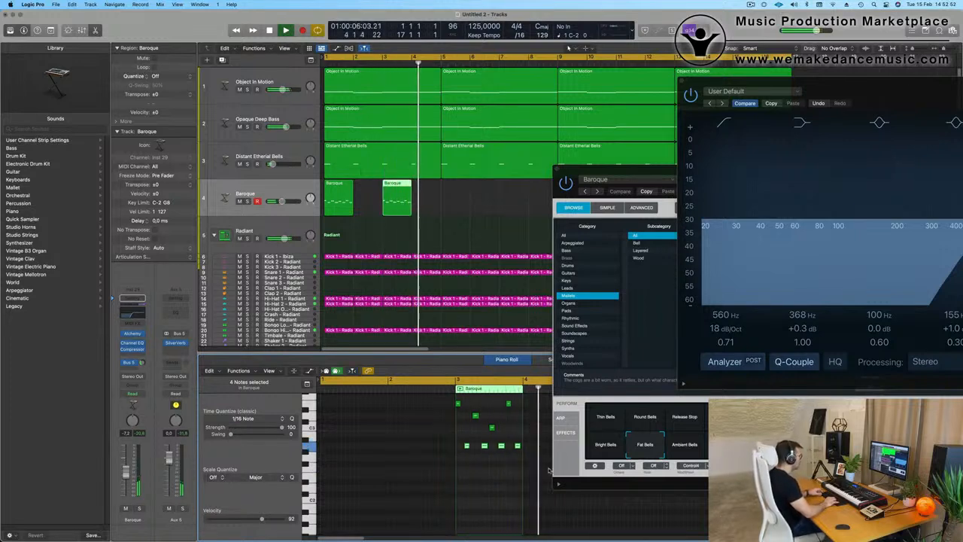
- Transpose the four low notes in the bar 3 Baroque region down two semitones and rearrange the two middle upper notes
{"action": "key", "text": "alt+Down"}
{"action": "key", "text": "alt+Down"}
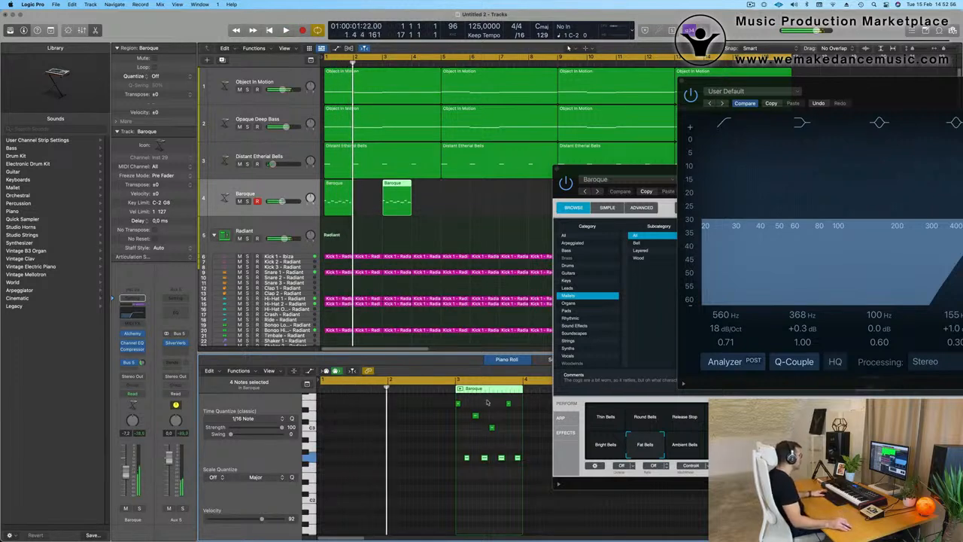
{"action": "key", "text": "space"}
{"action": "mouse_move", "coordinate": [493, 429]}
{"action": "left_mouse_down"}
{"action": "mouse_move", "coordinate": [490, 416]}
{"action": "mouse_move", "coordinate": [476, 434]}
{"action": "left_mouse_up"}
{"action": "key", "text": "space"}
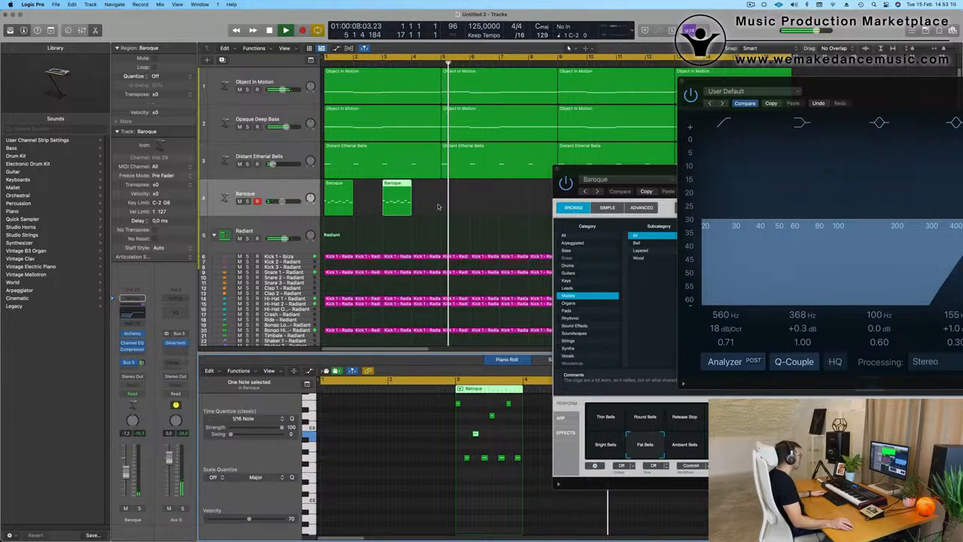
- Copy the two Baroque regions to bars 5 and 7, and copy the resulting four regions to start at bar 9
{"action": "left_click", "coordinate": [287, 191]}
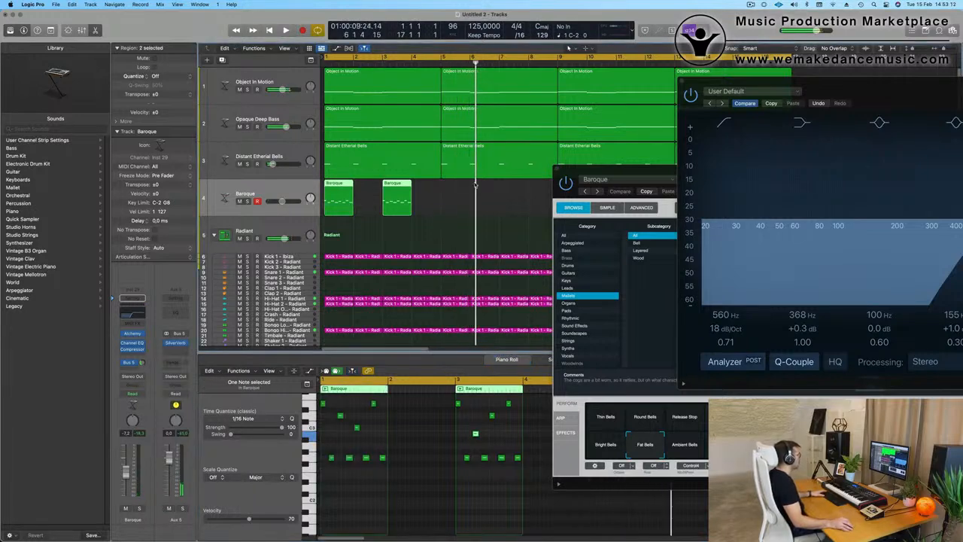
{"action": "left_click_drag", "start_coordinate": [600, 178], "coordinate": [351, 236]}
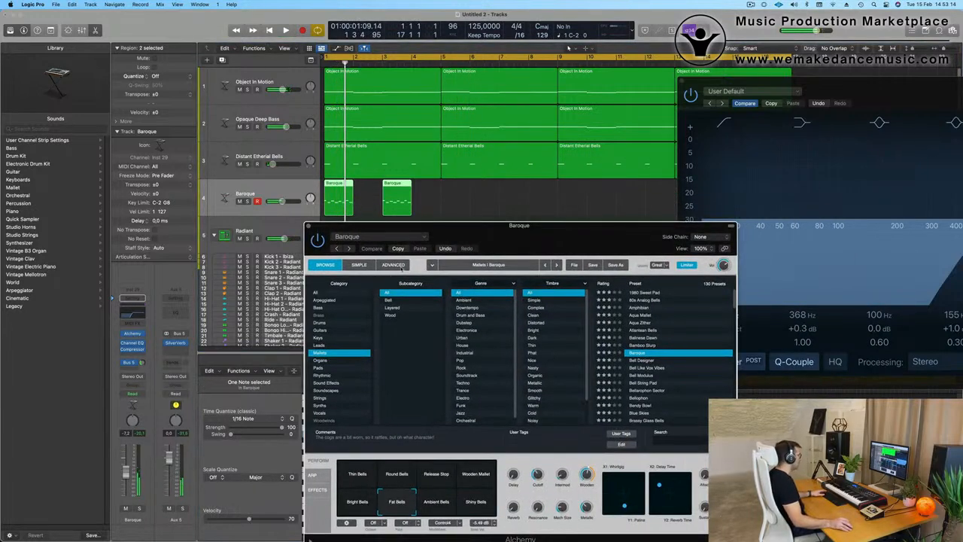
{"action": "left_click_drag", "start_coordinate": [486, 238], "coordinate": [481, 272]}
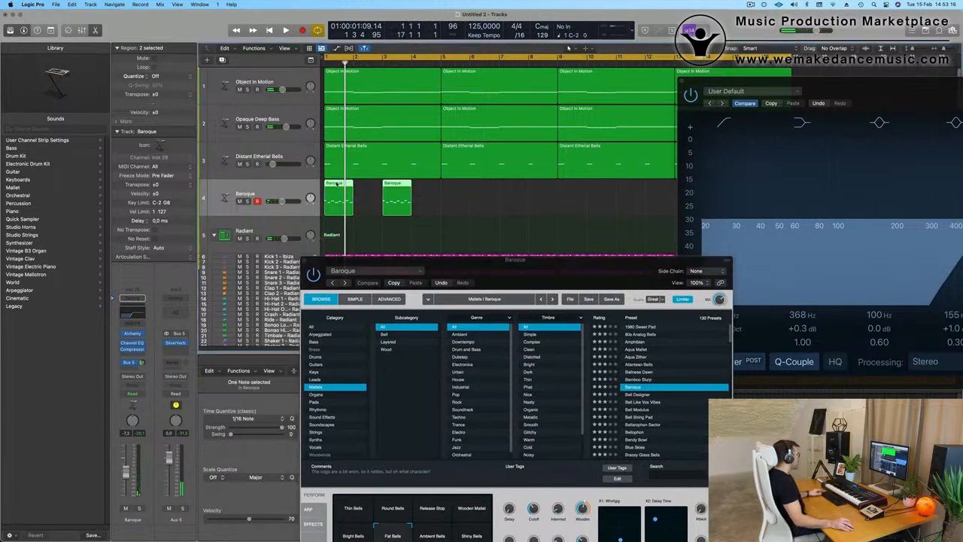
{"action": "left_click_drag", "start_coordinate": [337, 194], "coordinate": [455, 196]}
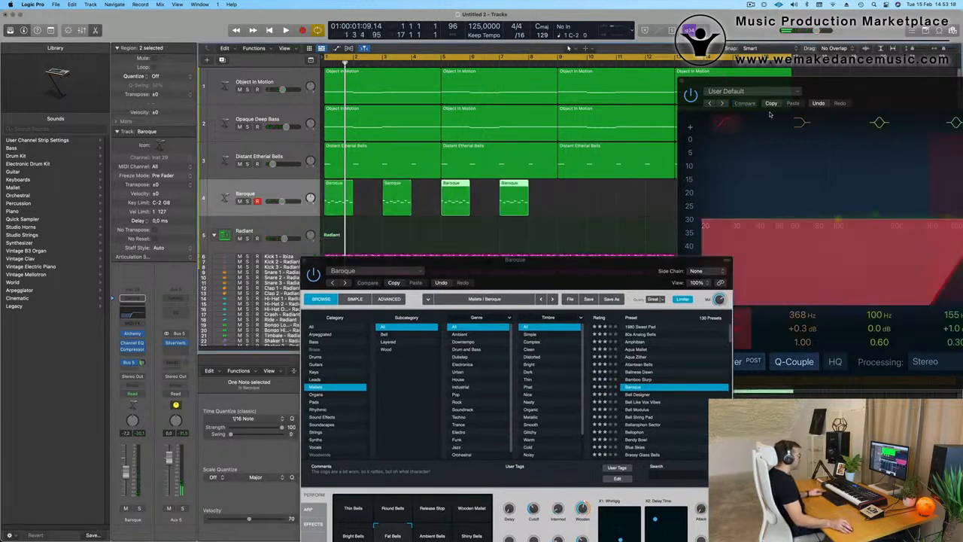
{"action": "left_click", "coordinate": [218, 207]}
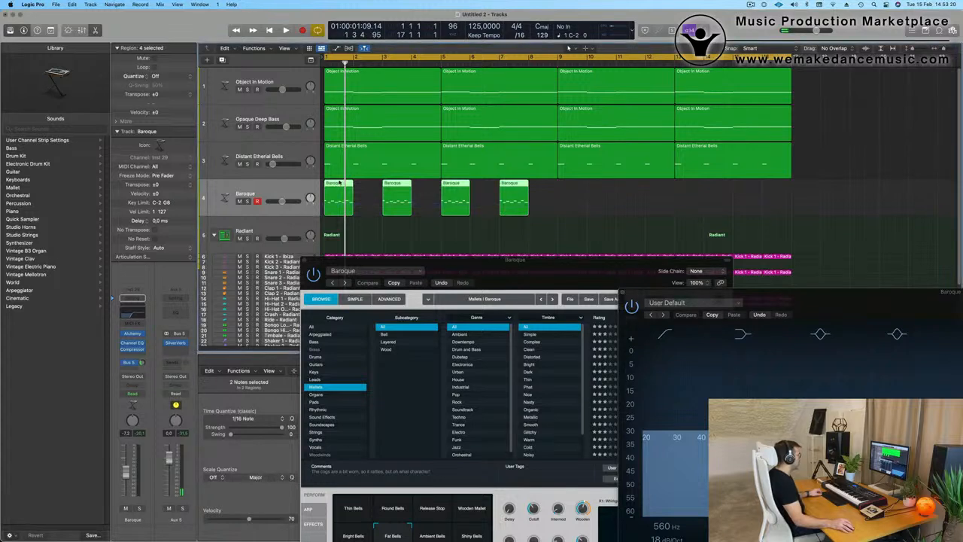
{"action": "left_click_drag", "start_coordinate": [334, 186], "coordinate": [564, 197]}
{"action": "key", "text": "space"}
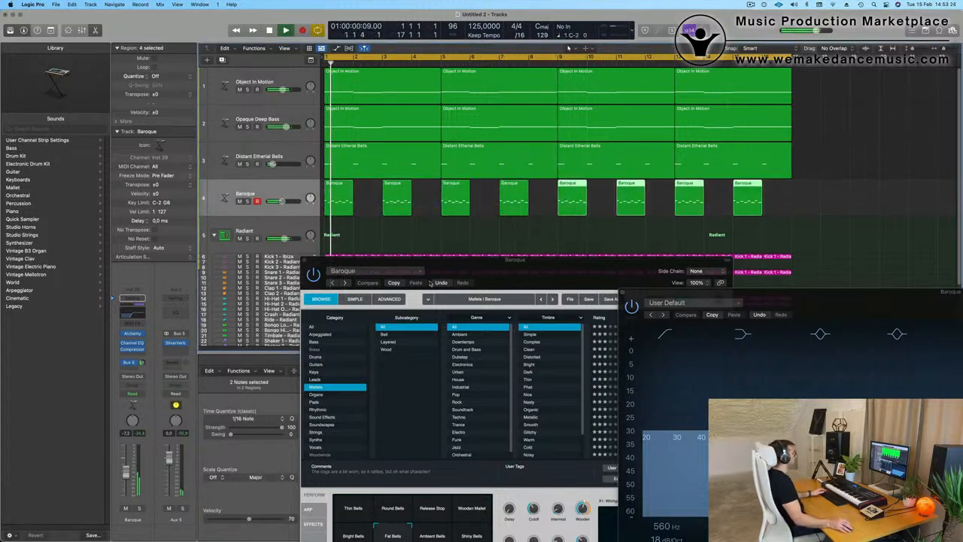
- Audition Alchemy's Shiny, Ambient, Wooden Mallet, Release Stop, Round and Thin Bells snapshots for the Baroque sound, and return to Fat Bells
{"action": "left_click_drag", "start_coordinate": [525, 267], "coordinate": [567, 111]}
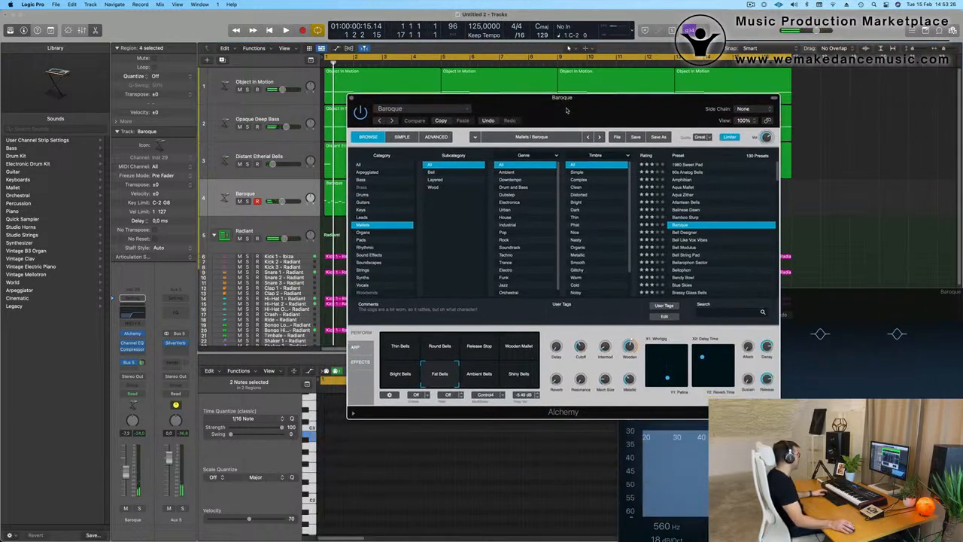
{"action": "left_click", "coordinate": [484, 380]}
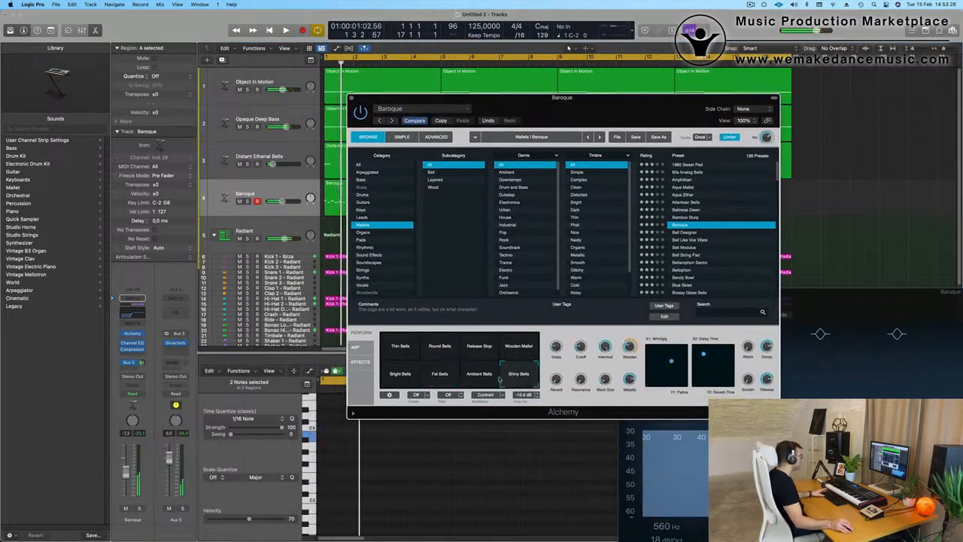
{"action": "left_click", "coordinate": [486, 382]}
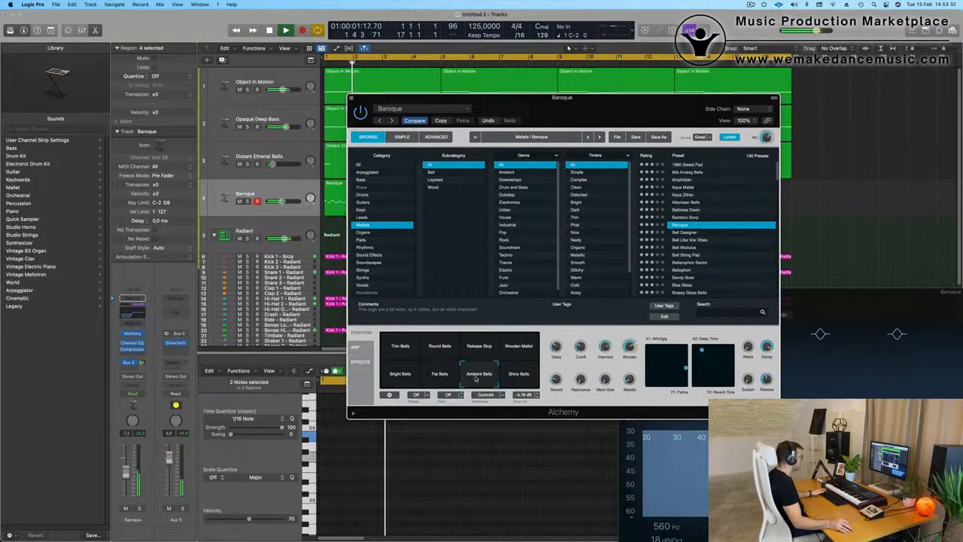
{"action": "left_click", "coordinate": [518, 348]}
{"action": "left_click", "coordinate": [479, 348]}
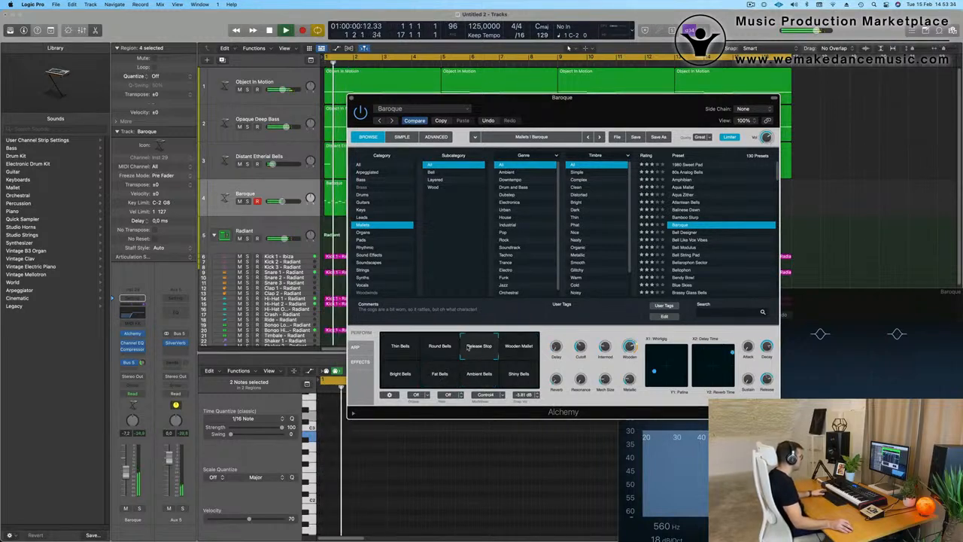
{"action": "left_click", "coordinate": [435, 347]}
{"action": "left_click", "coordinate": [416, 349]}
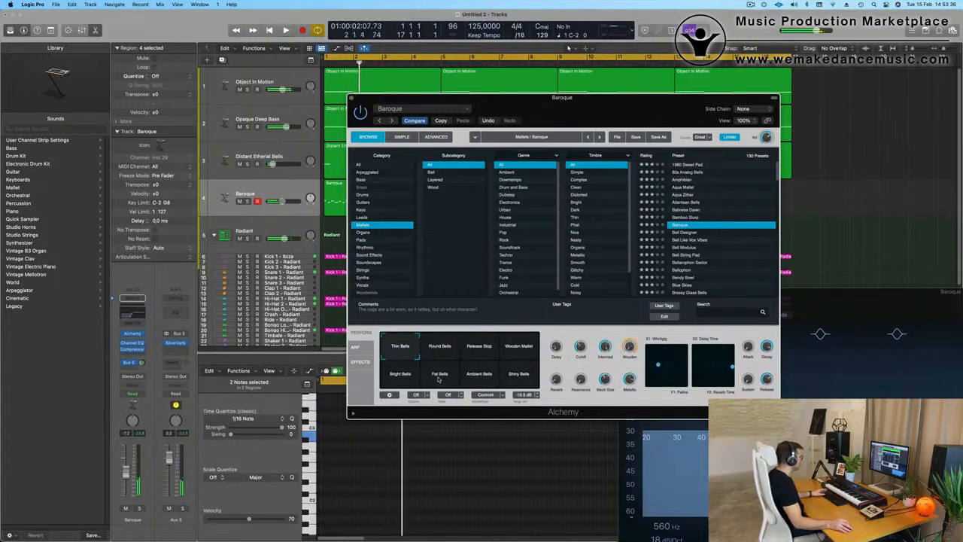
{"action": "left_click", "coordinate": [438, 376]}
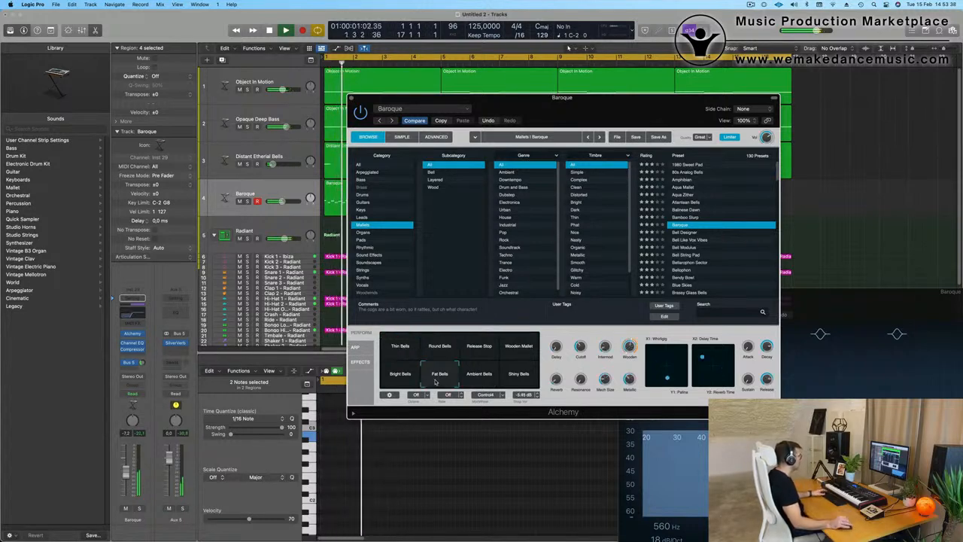
- Lower the Baroque track's volume to -11.0 dB with a check in solo, and close the Alchemy window
{"action": "left_click_drag", "start_coordinate": [609, 114], "coordinate": [620, 111]}
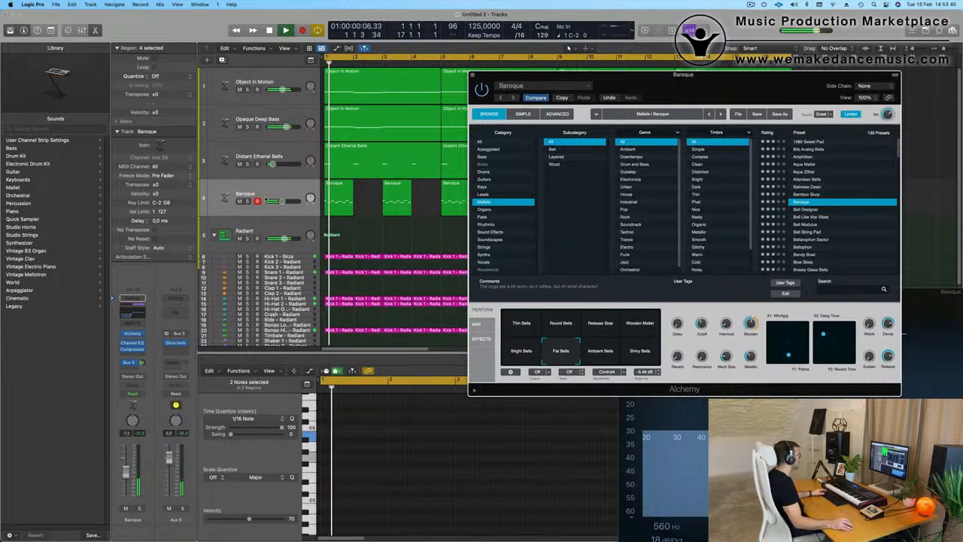
{"action": "left_click", "coordinate": [132, 475]}
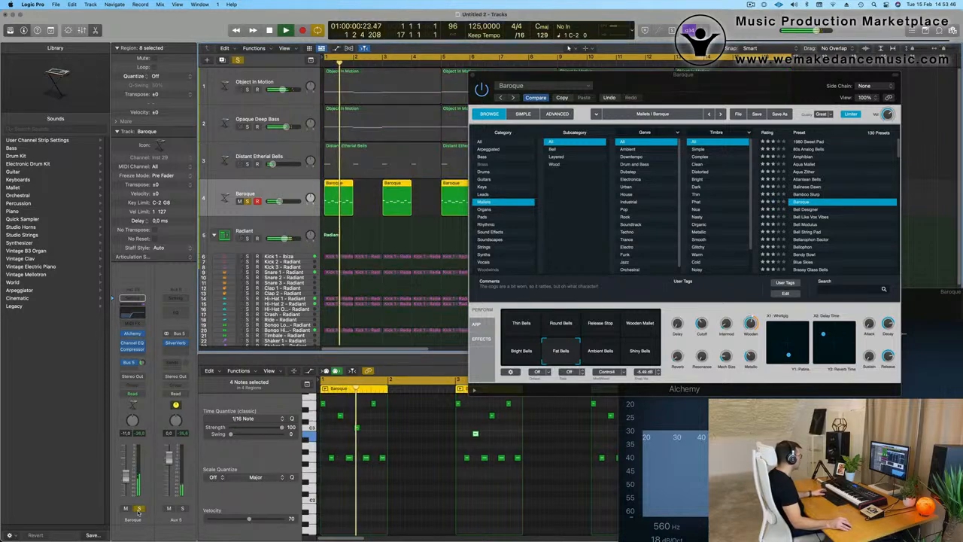
{"action": "left_click", "coordinate": [287, 151]}
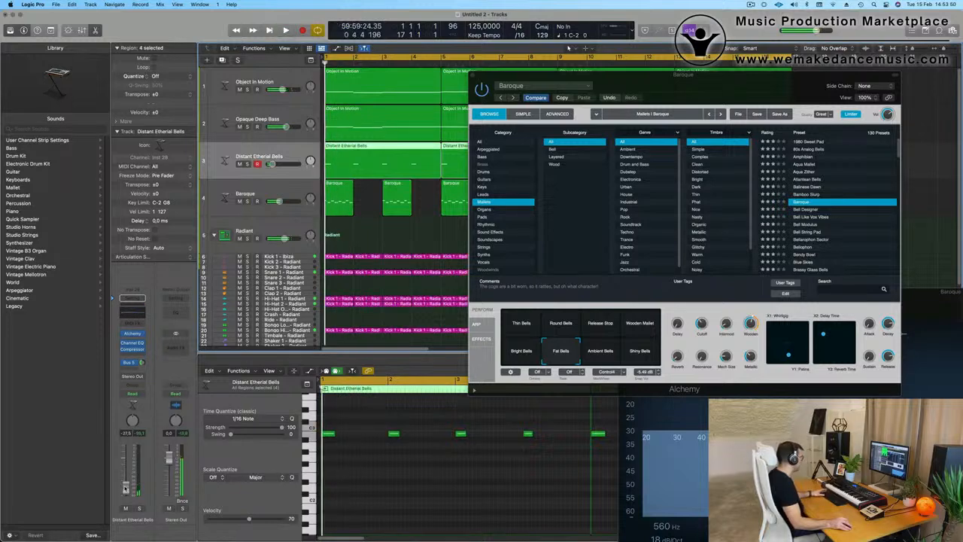
{"action": "left_click_drag", "start_coordinate": [500, 76], "coordinate": [356, 132]}
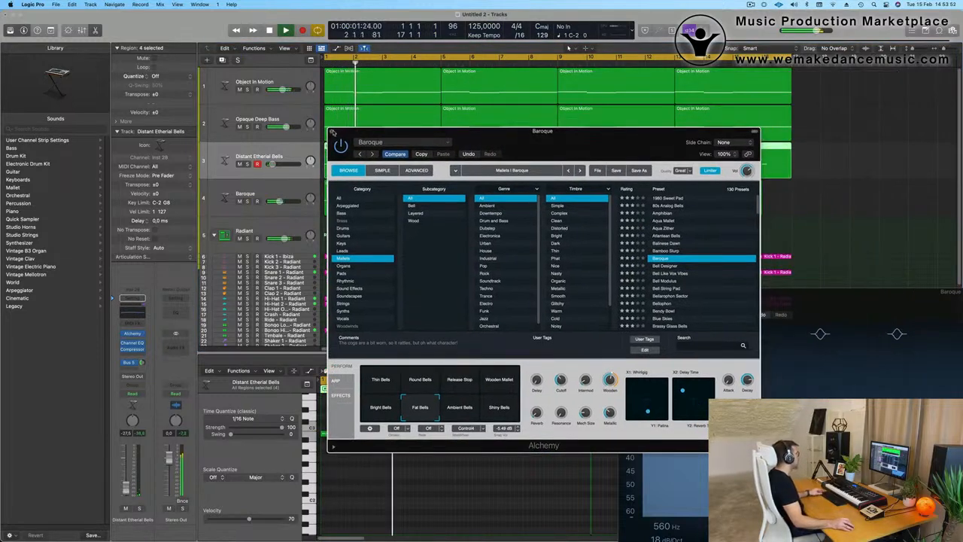
{"action": "left_click", "coordinate": [332, 132]}
- Duplicate the Opaque Deep Bass track and copy its first Object In Motion region onto the new track at bar 1
{"action": "scroll", "coordinate": [426, 252], "scroll_direction": "down", "scroll_amount": 5}
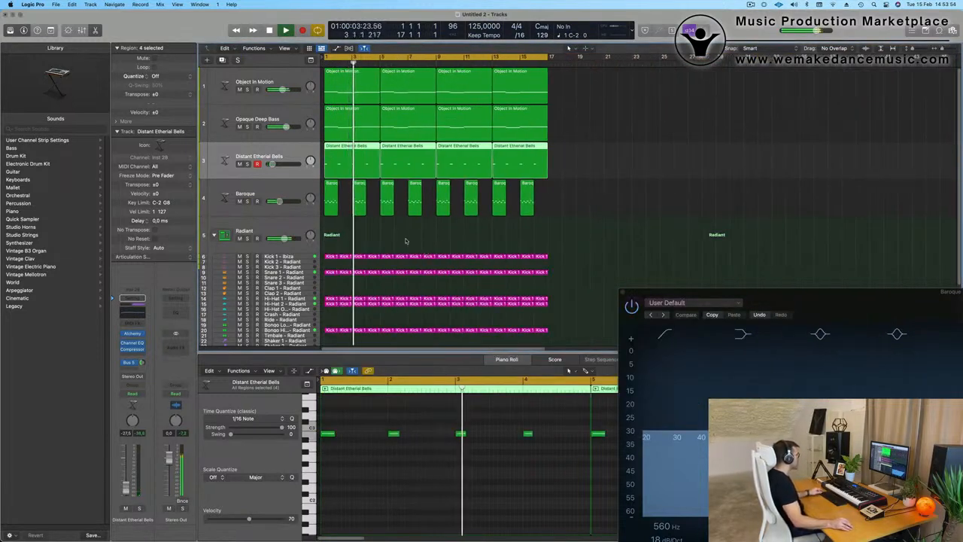
{"action": "scroll", "coordinate": [410, 241], "scroll_direction": "up", "scroll_amount": 2}
{"action": "scroll", "coordinate": [410, 241], "scroll_direction": "up", "scroll_amount": 1}
{"action": "scroll", "coordinate": [410, 239], "scroll_direction": "right", "scroll_amount": 1}
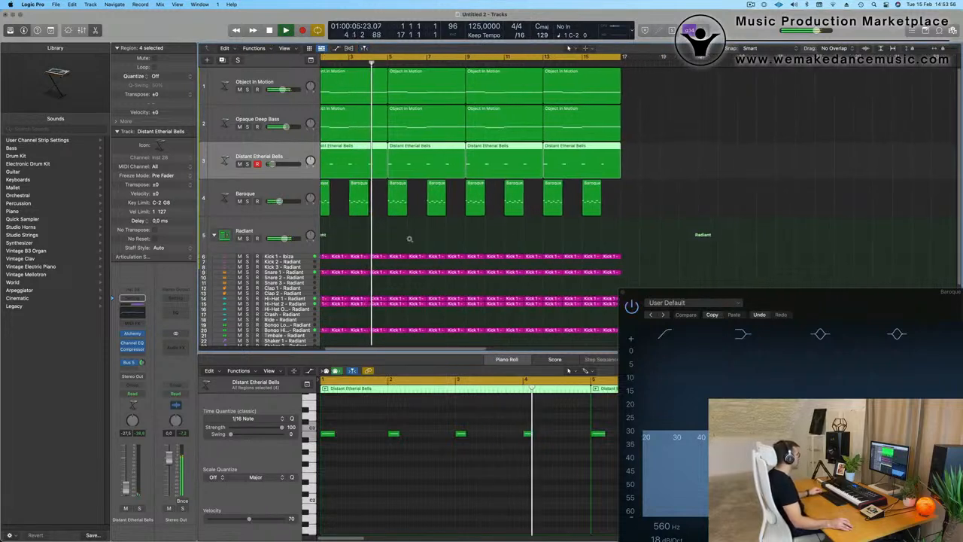
{"action": "scroll", "coordinate": [409, 239], "scroll_direction": "down", "scroll_amount": 1}
{"action": "left_click", "coordinate": [212, 124]}
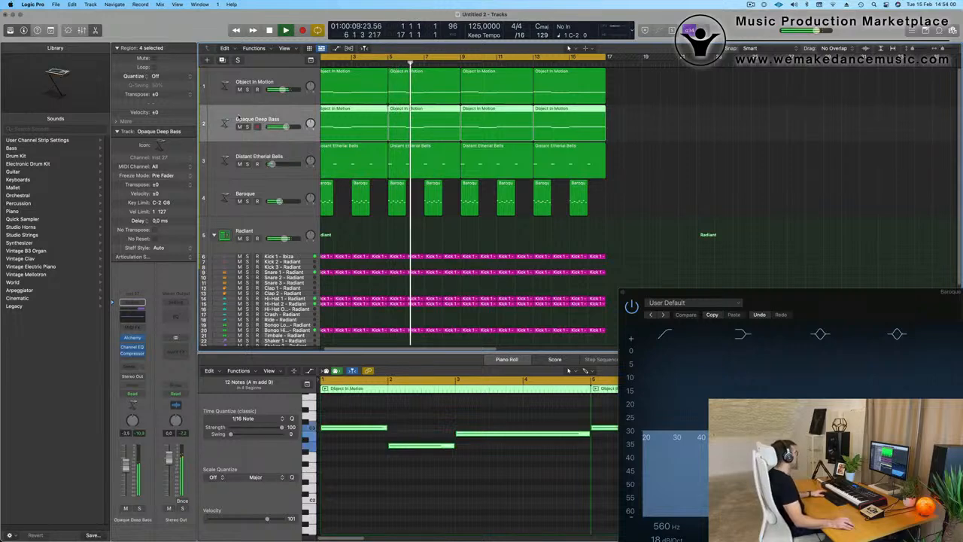
{"action": "key", "text": "Return"}
{"action": "left_click", "coordinate": [222, 61]}
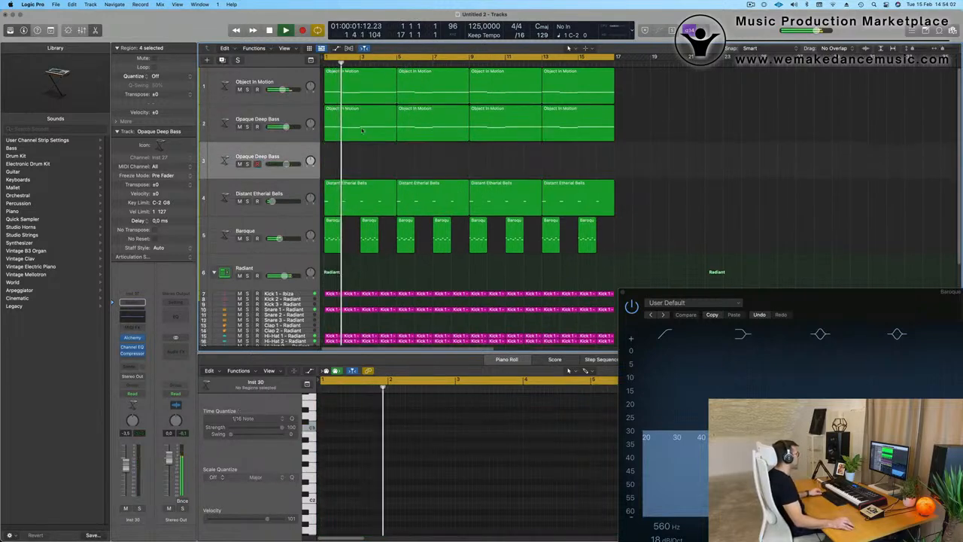
{"action": "left_click", "coordinate": [361, 154]}
{"action": "left_click_drag", "start_coordinate": [362, 154], "coordinate": [364, 159]}
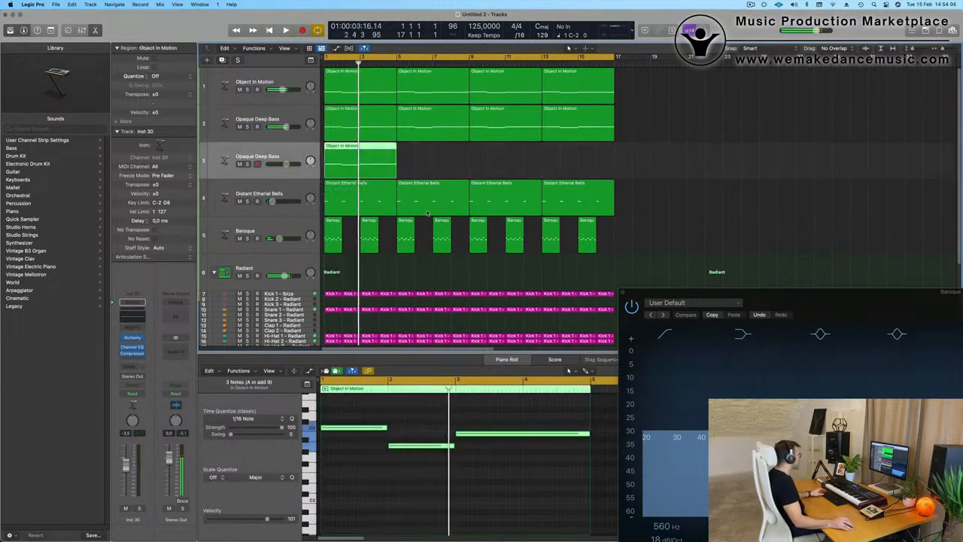
- Turn the copied region's long notes into stabs about one beat long at the start of each bar, adding a fourth at bar 4
{"action": "key", "text": "Return"}
{"action": "scroll", "coordinate": [431, 402], "scroll_direction": "down", "scroll_amount": 1}
{"action": "scroll", "coordinate": [431, 402], "scroll_direction": "down", "scroll_amount": 3}
{"action": "key", "text": "space"}
{"action": "left_click_drag", "start_coordinate": [373, 414], "coordinate": [461, 482]}
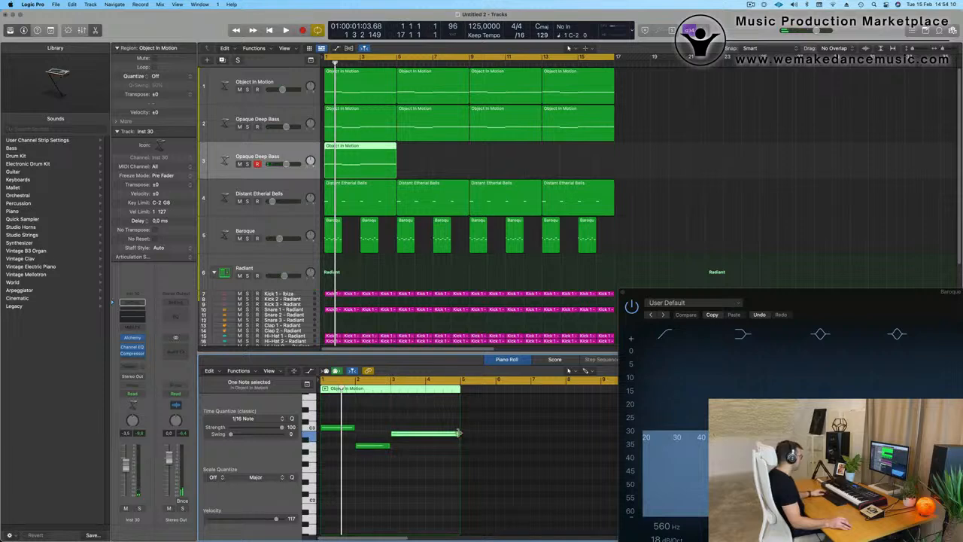
{"action": "left_click_drag", "start_coordinate": [457, 433], "coordinate": [435, 442]}
{"action": "key", "text": "super+a"}
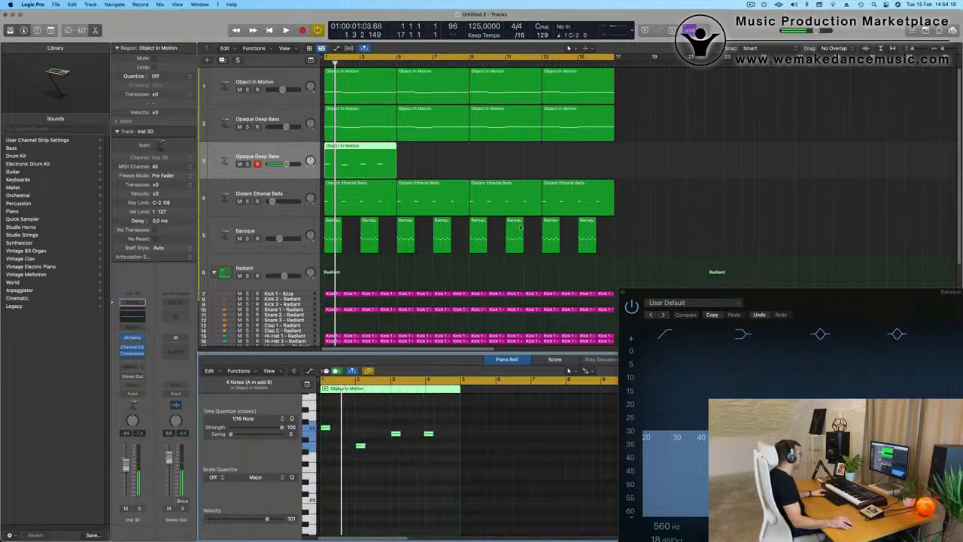
- Play back the short-note region and repeat it three times to fill the track through bar 16
{"action": "key", "text": "space"}
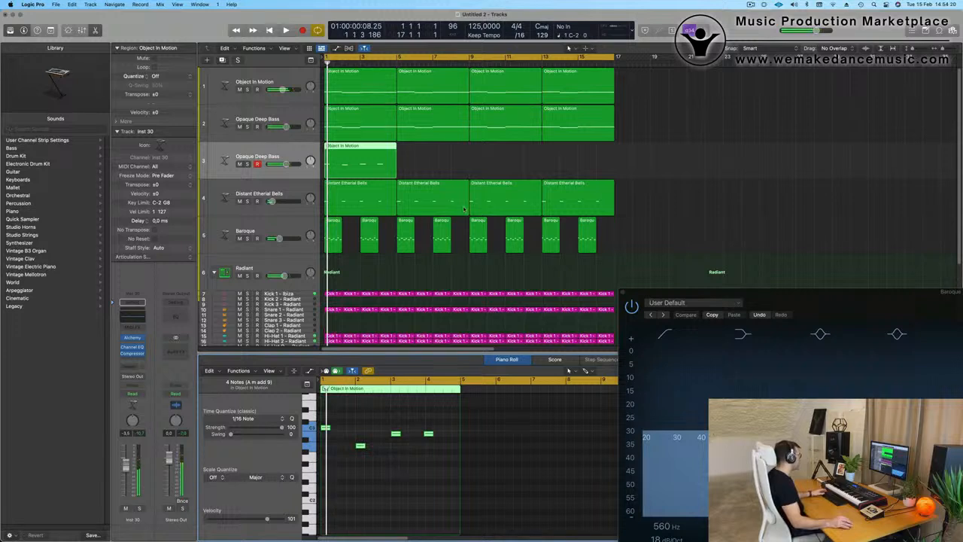
{"action": "key", "text": "space"}
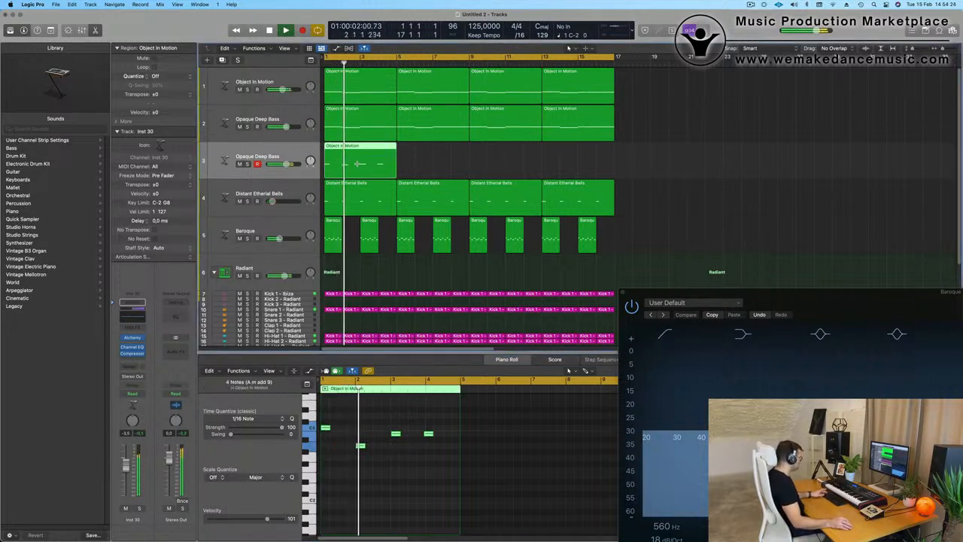
{"action": "key", "text": "super+r"}
{"action": "key", "text": "super+r"}
{"action": "key", "text": "super+r"}
{"action": "key", "text": "Return"}
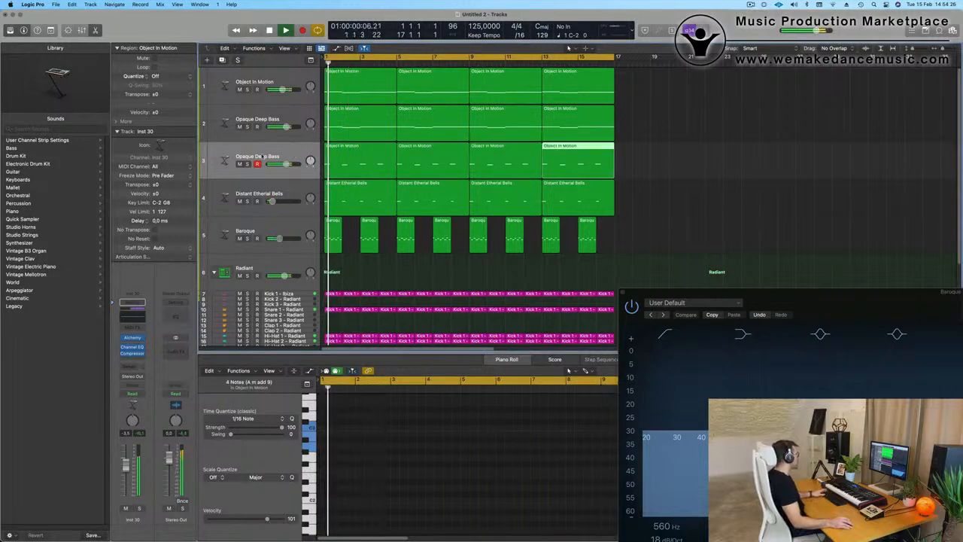
- Load the Prophetic Brass preset from the Vintage Synth Brass category into the duplicated bass track's Alchemy
{"action": "left_click", "coordinate": [256, 158]}
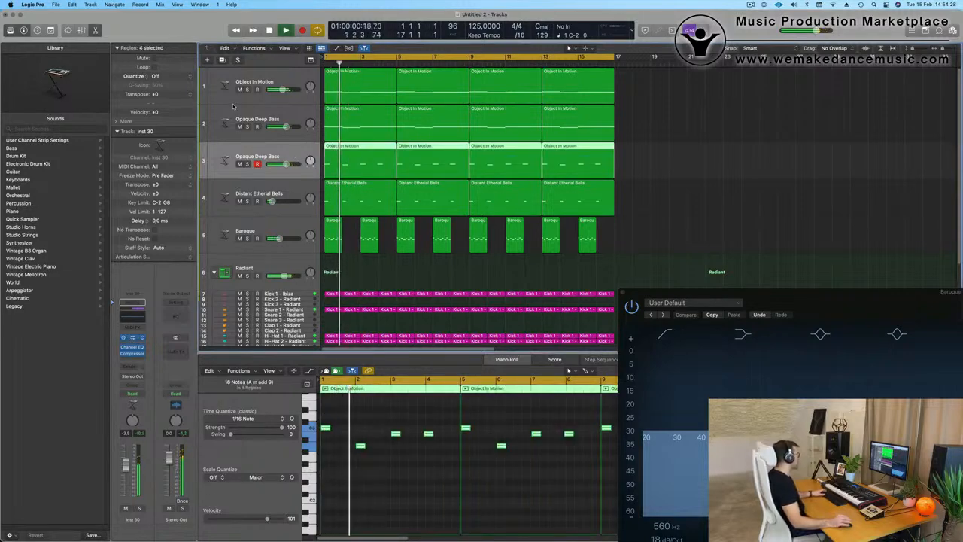
{"action": "key", "text": "v"}
{"action": "left_click", "coordinate": [360, 119]}
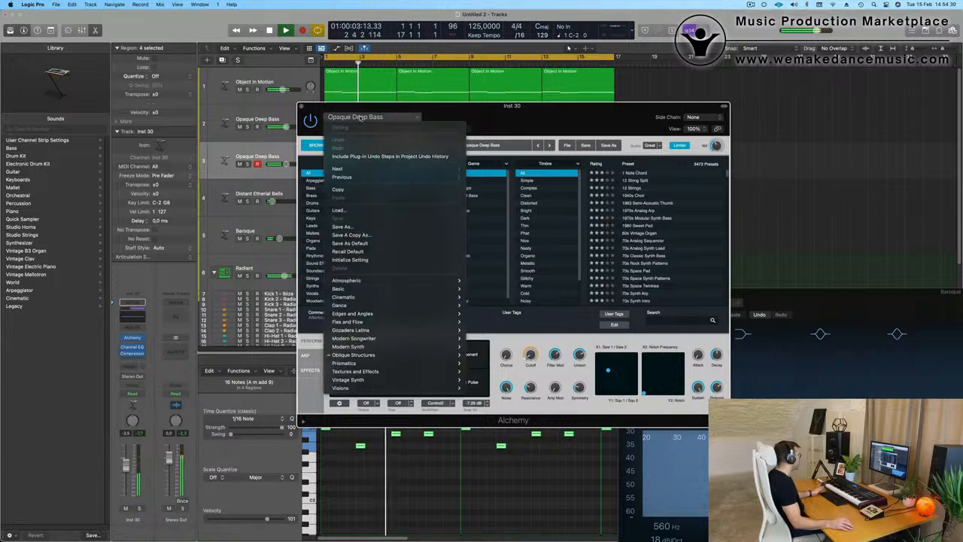
{"action": "mouse_move", "coordinate": [384, 382]}
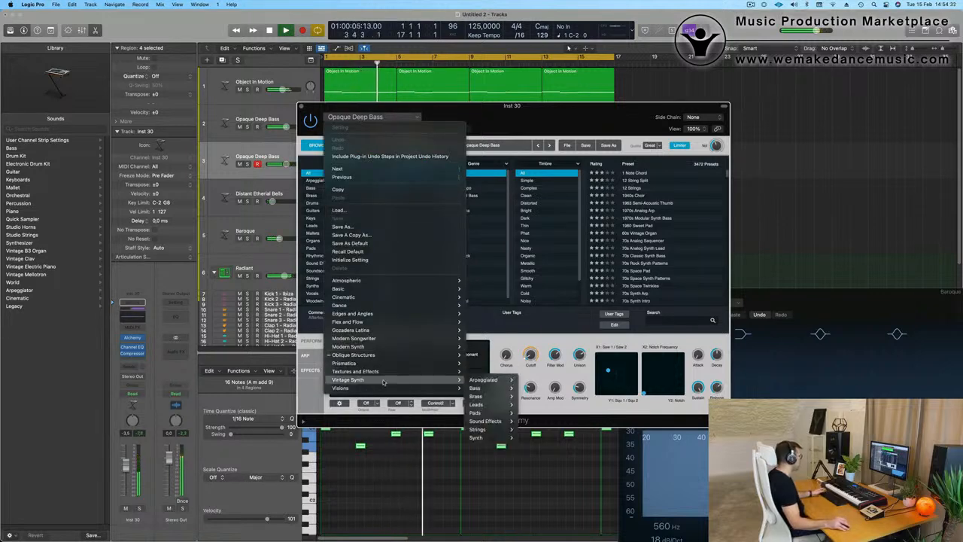
{"action": "mouse_move", "coordinate": [496, 396]}
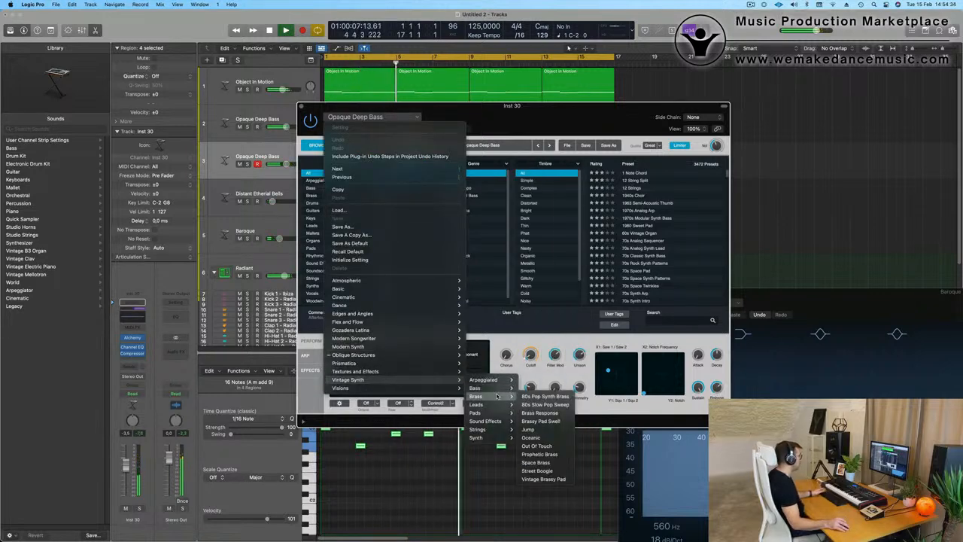
{"action": "left_click", "coordinate": [548, 456]}
- Switch the Prophetic Brass sound to the Warm Decay snapshot and replay the song from the start
{"action": "left_click_drag", "start_coordinate": [520, 113], "coordinate": [708, 99]}
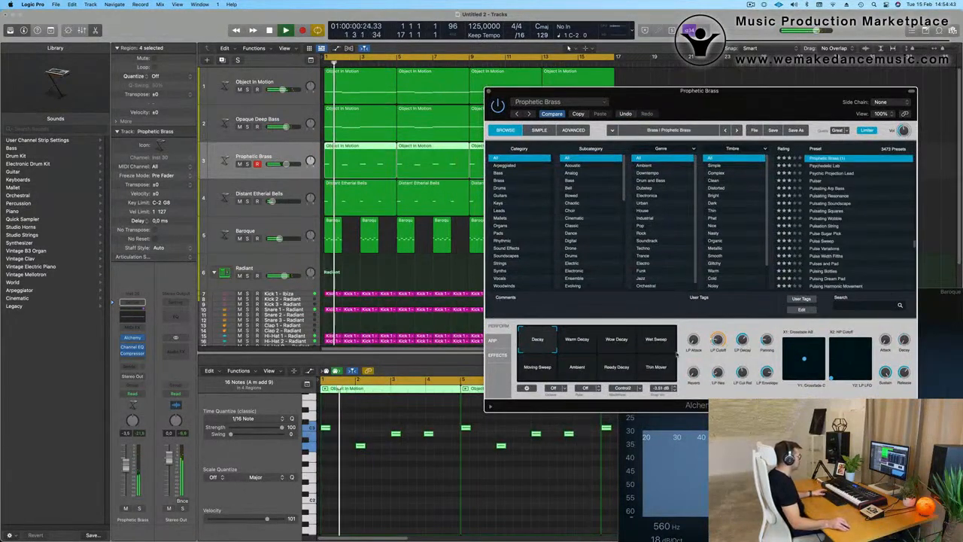
{"action": "left_click", "coordinate": [582, 344]}
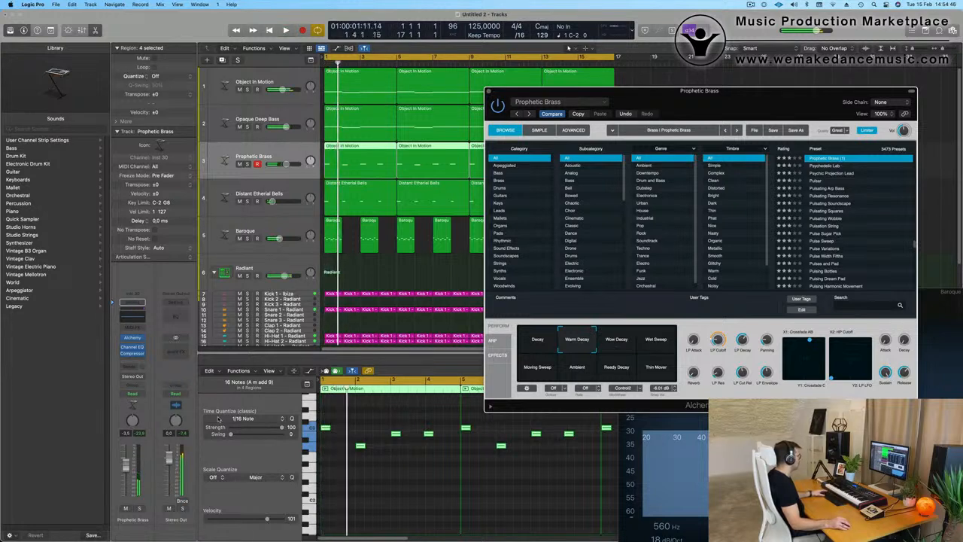
{"action": "key", "text": "Return"}
{"action": "key", "text": "Return"}
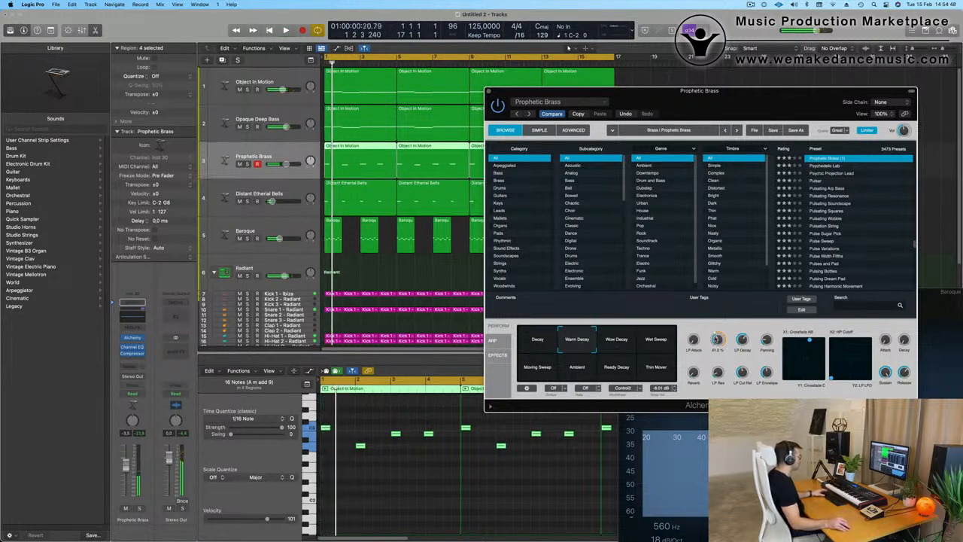
- Switch the Prophetic Brass sound to the Wow Decay snapshot, raise its fader to -1.9 dB and replay from the start
{"action": "left_click", "coordinate": [619, 342]}
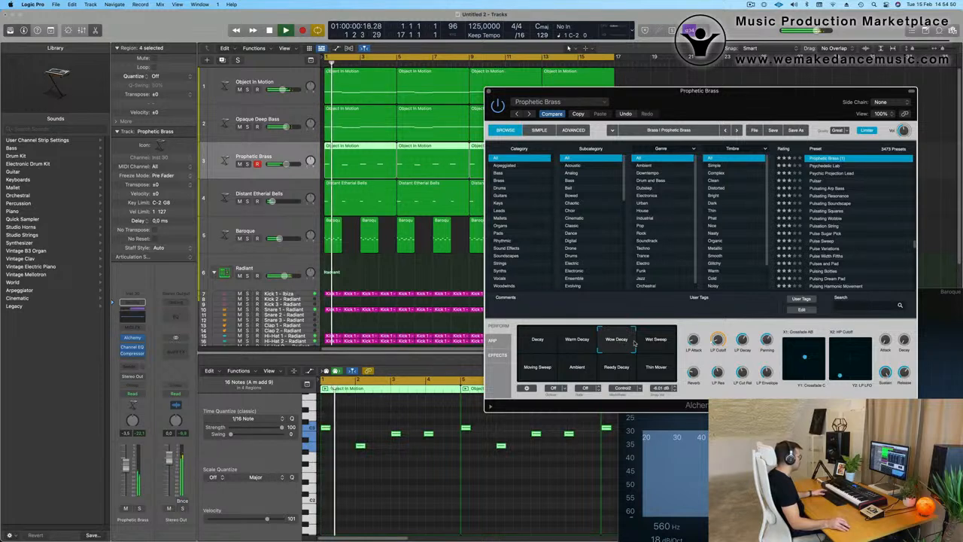
{"action": "key", "text": "Return"}
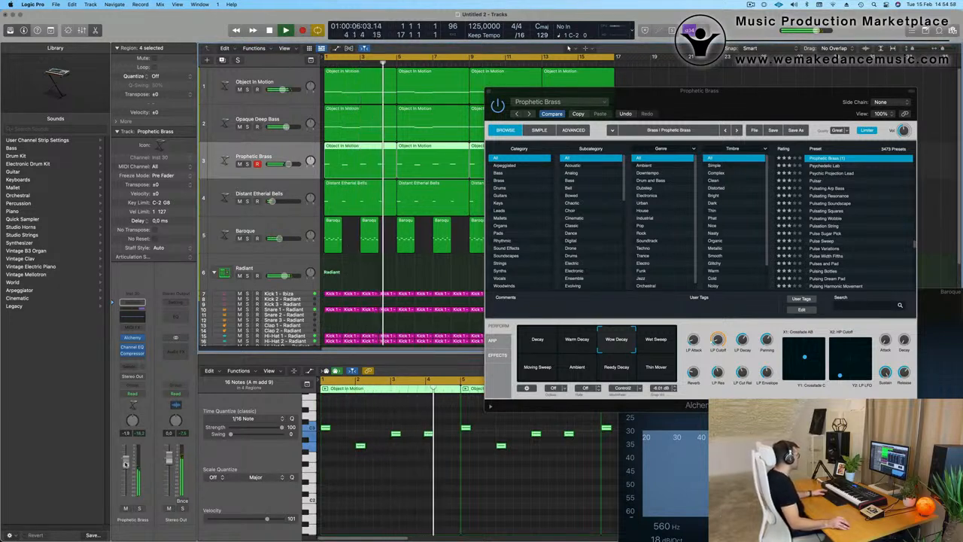
{"action": "key", "text": "Return"}
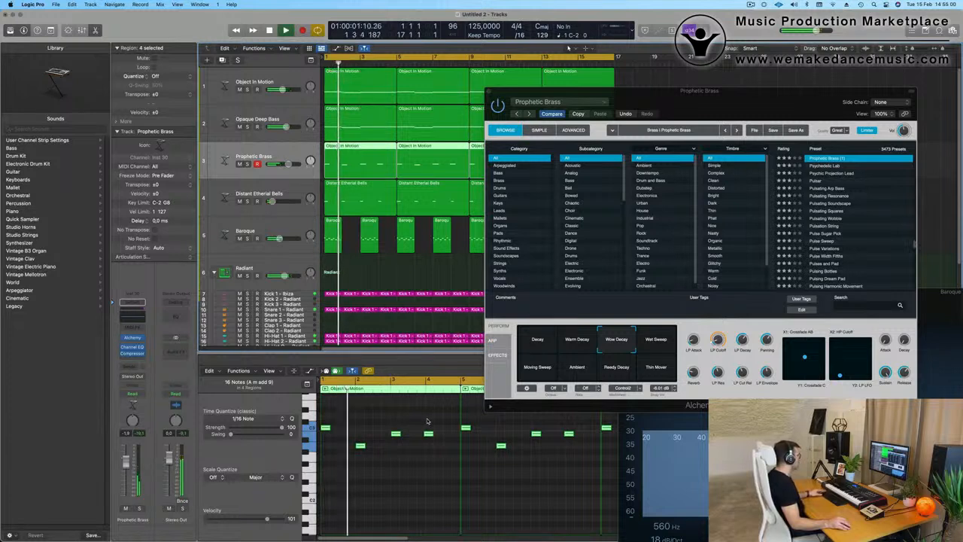
- Shift the bar 4 stab slightly later in the first Prophetic Brass region and replace its three copies with fresh repeats through bar 16
{"action": "left_click", "coordinate": [428, 434]}
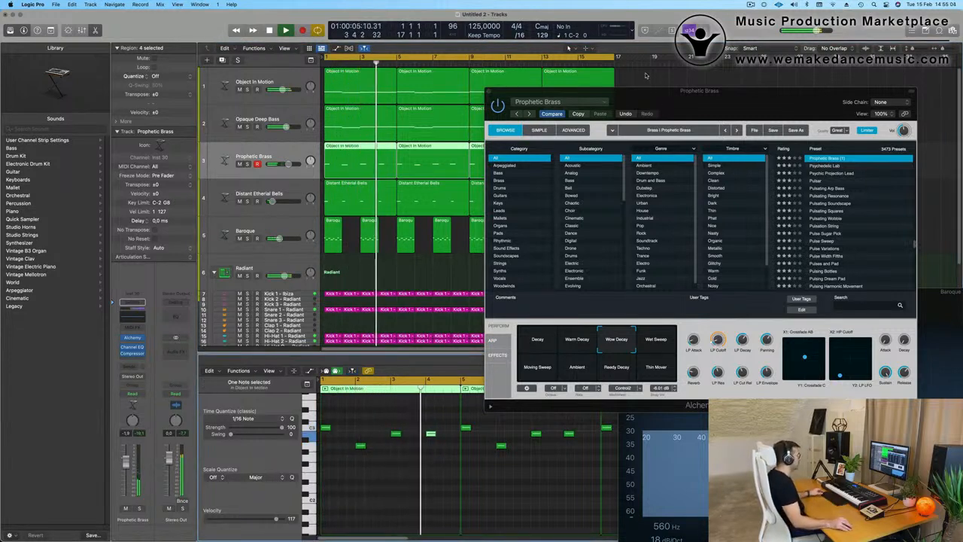
{"action": "left_click_drag", "start_coordinate": [644, 90], "coordinate": [512, 267]}
{"action": "key", "text": "Return"}
{"action": "left_click_drag", "start_coordinate": [641, 157], "coordinate": [426, 160]}
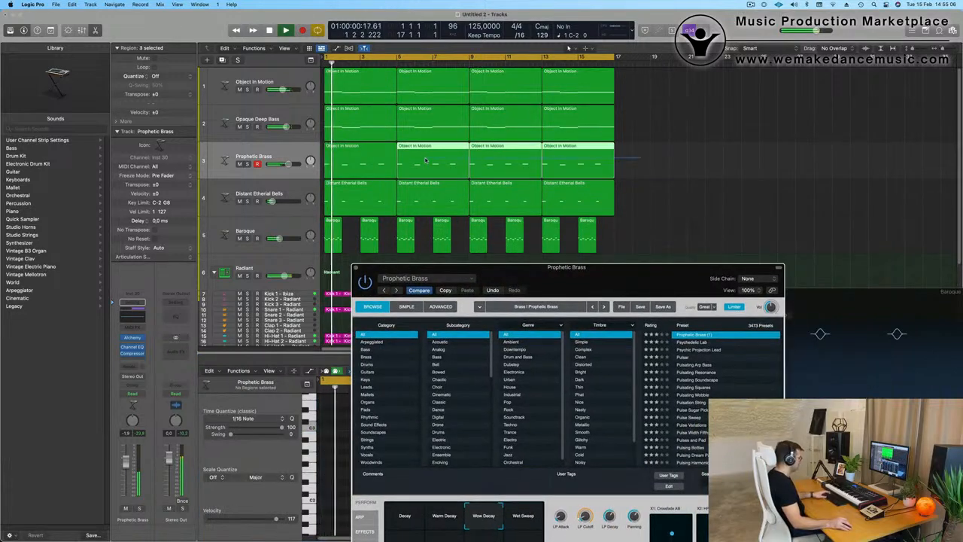
{"action": "key", "text": "Delete"}
{"action": "left_click", "coordinate": [347, 169]}
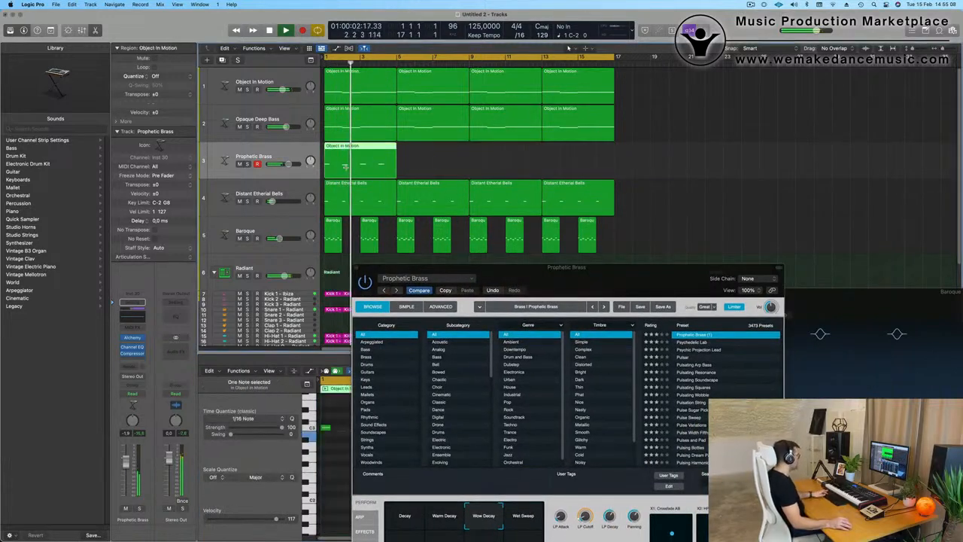
{"action": "key", "text": "super+r"}
{"action": "key", "text": "super+r"}
{"action": "key", "text": "super+r"}
{"action": "left_click", "coordinate": [629, 198]}
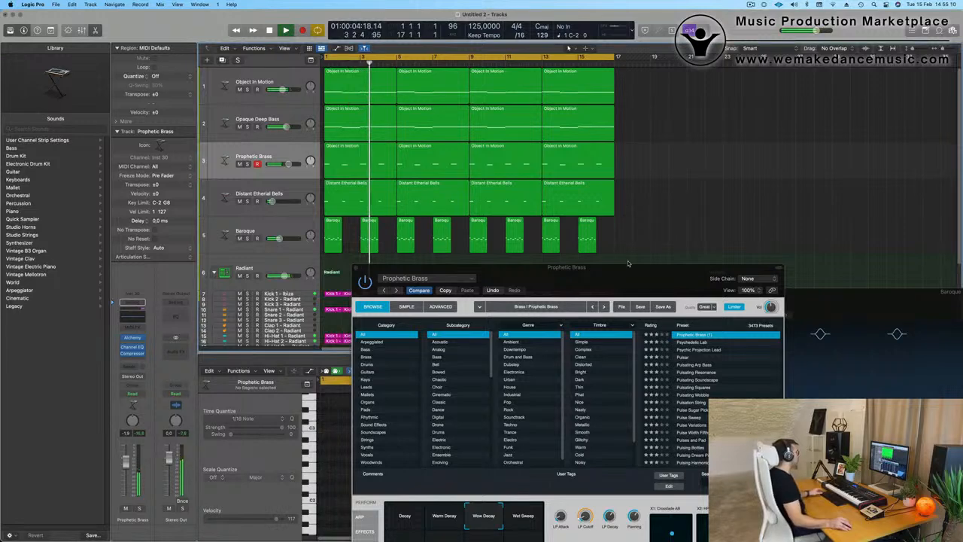
- Adjust the Prophetic Brass attack and reverb in Alchemy during playback and set the track's fader to -1.7 dB
{"action": "left_click_drag", "start_coordinate": [628, 263], "coordinate": [718, 106]}
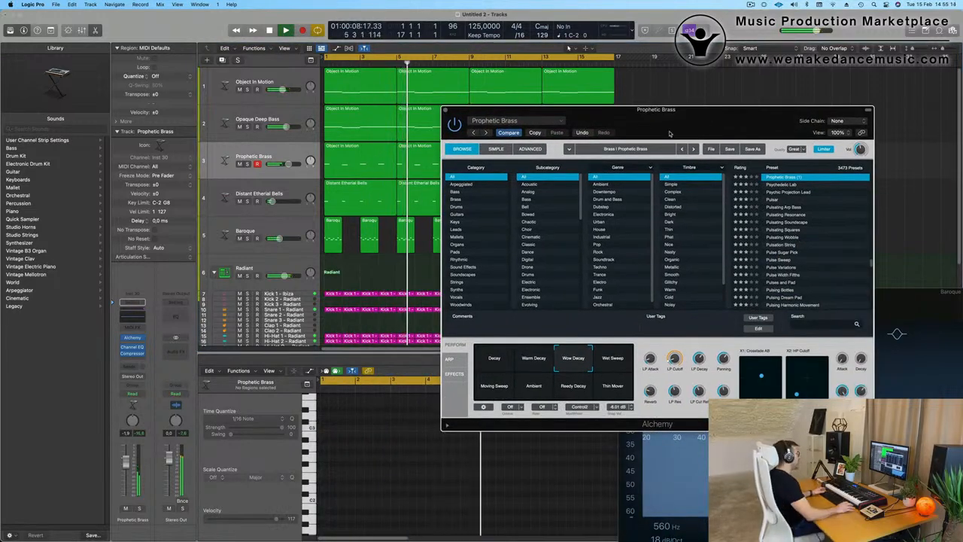
{"action": "left_click_drag", "start_coordinate": [720, 130], "coordinate": [706, 101]}
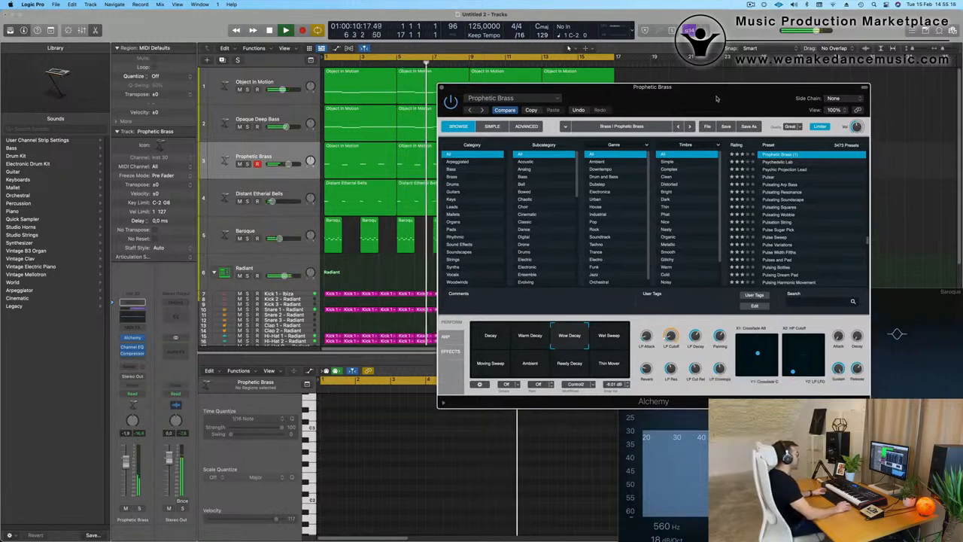
{"action": "left_click", "coordinate": [601, 335]}
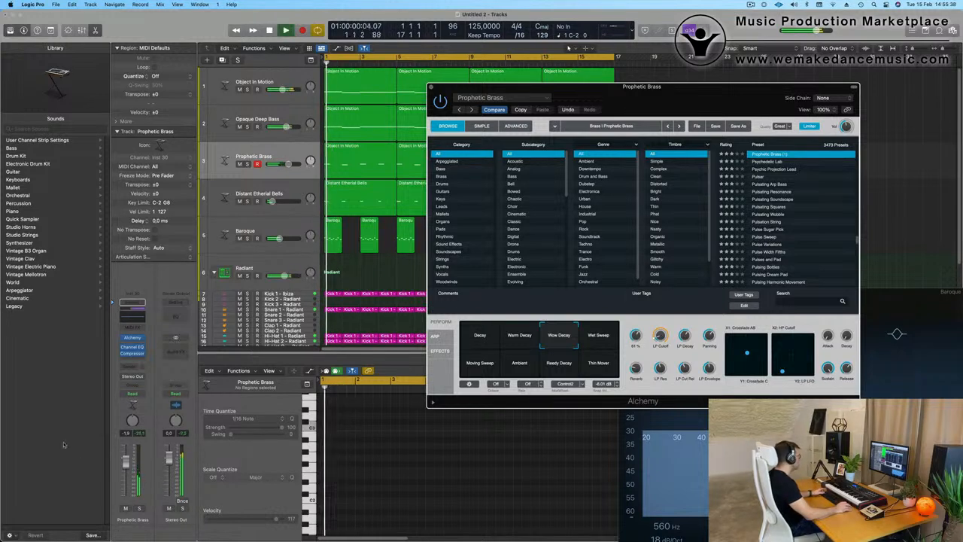
{"action": "left_click_drag", "start_coordinate": [126, 468], "coordinate": [127, 466]}
{"action": "key", "text": "Return"}
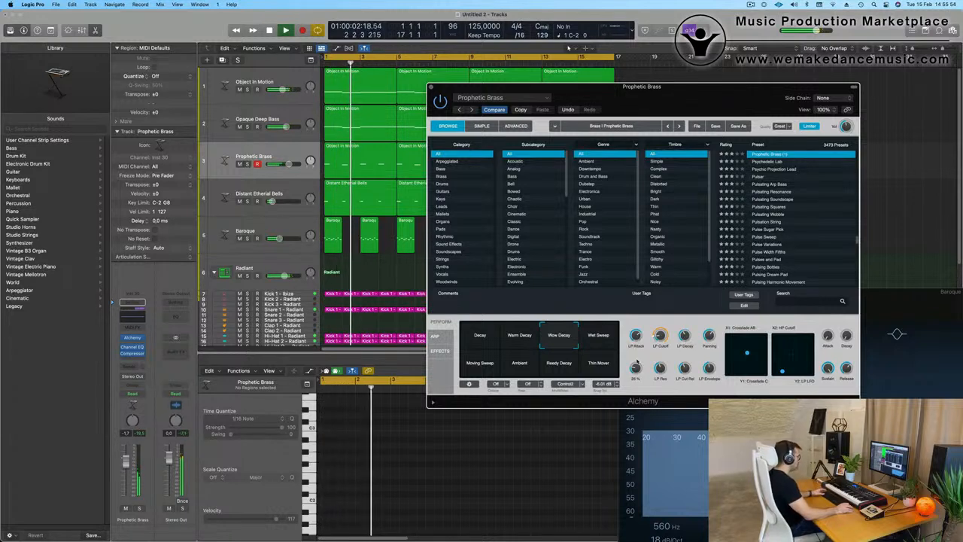
{"action": "left_click_drag", "start_coordinate": [442, 90], "coordinate": [453, 118]}
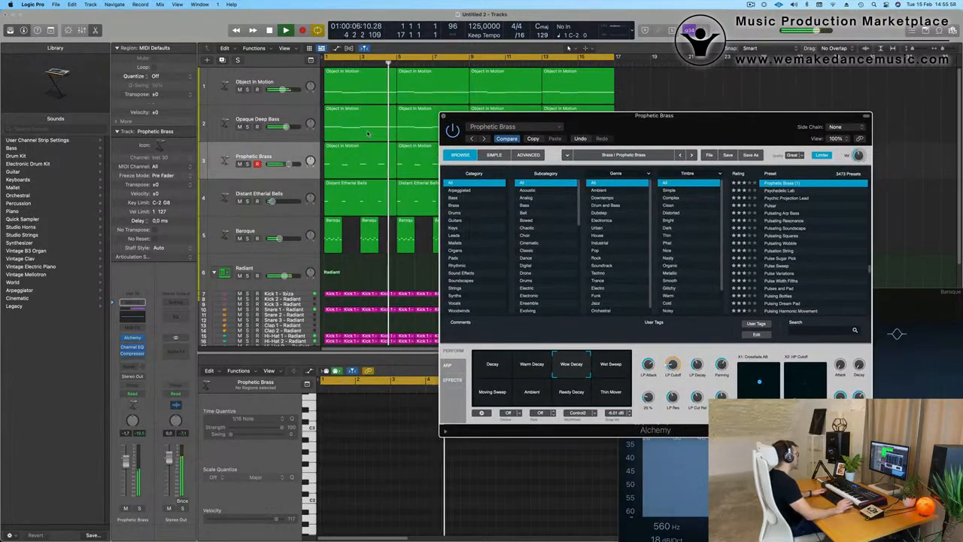
- Add a low-cut filter at 122 Hz with a 24 dB/Oct slope in the Prophetic Brass track's Channel EQ
{"action": "left_click", "coordinate": [445, 116]}
{"action": "left_click", "coordinate": [289, 157]}
{"action": "key", "text": "space"}
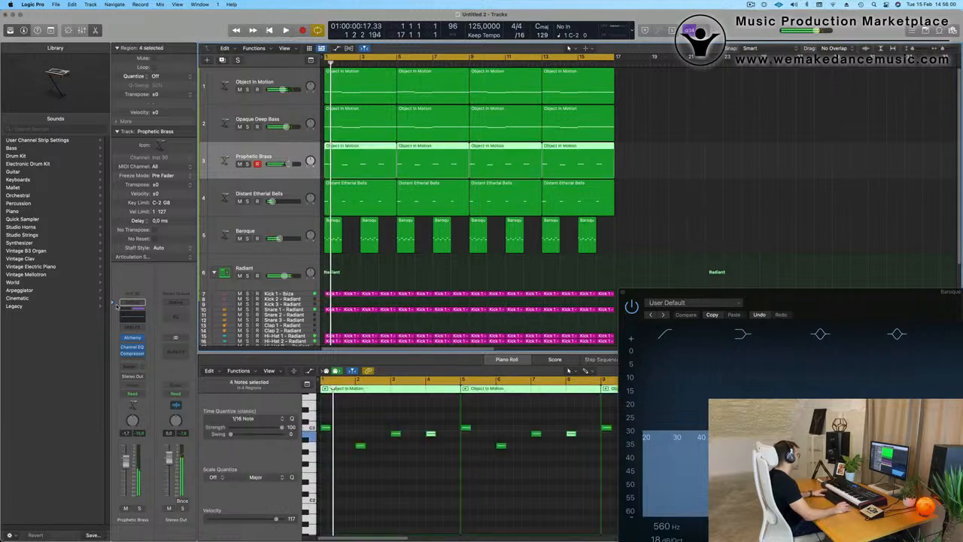
{"action": "left_click", "coordinate": [132, 346]}
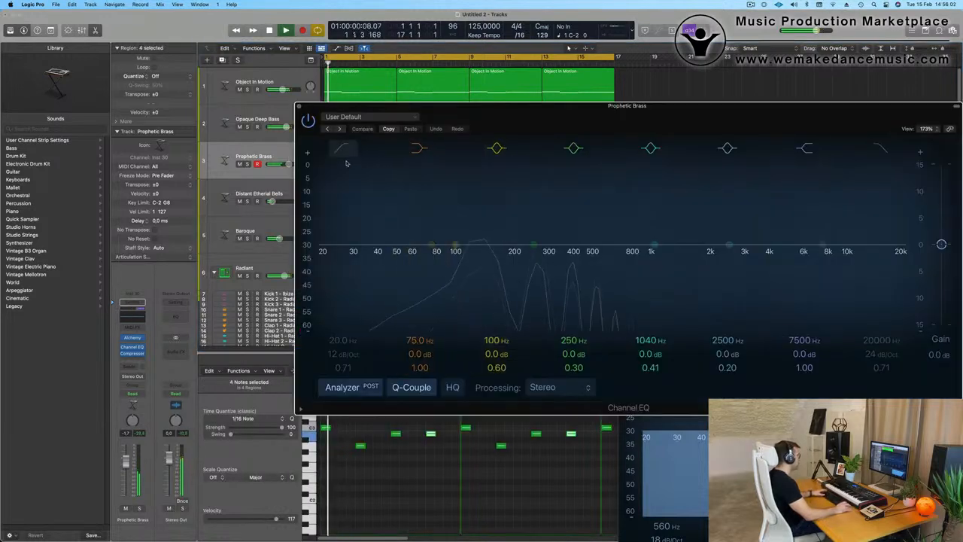
{"action": "left_click_drag", "start_coordinate": [459, 207], "coordinate": [484, 207]}
{"action": "left_click_drag", "start_coordinate": [442, 260], "coordinate": [475, 260]}
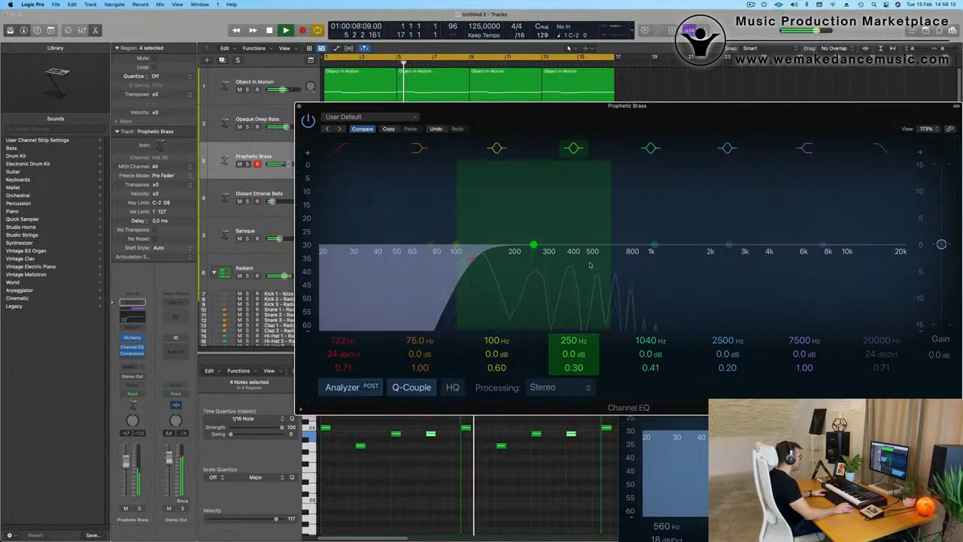
{"action": "key", "text": "super+w"}
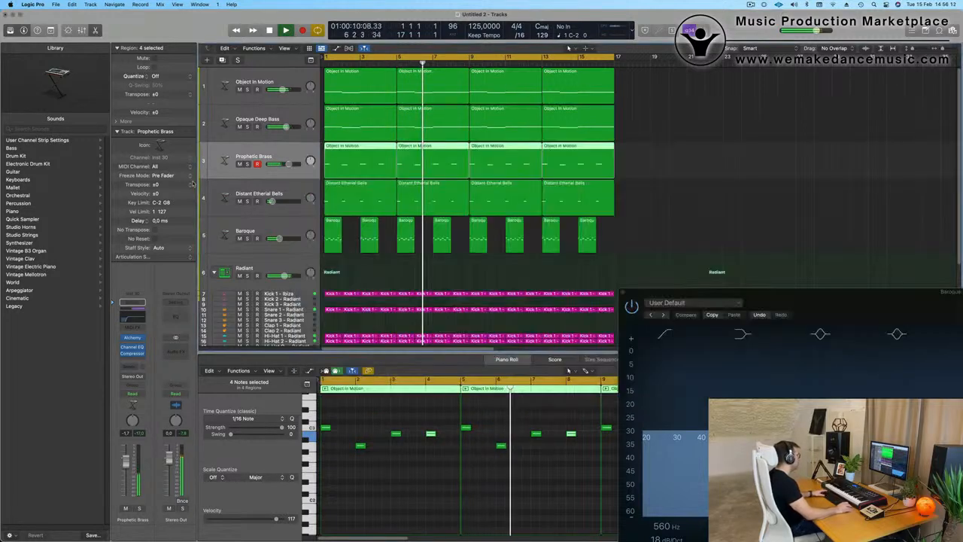
- Lower the Prophetic Brass fader to about -4.3 dB during playback and close the leftover Baroque equalizer window
{"action": "key", "text": "space"}
{"action": "key", "text": "space"}
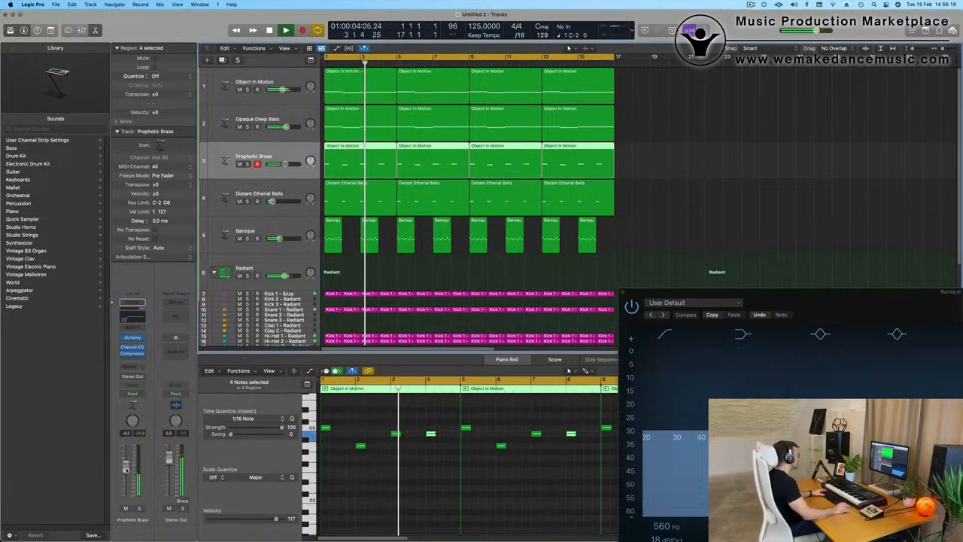
{"action": "left_click", "coordinate": [623, 294]}
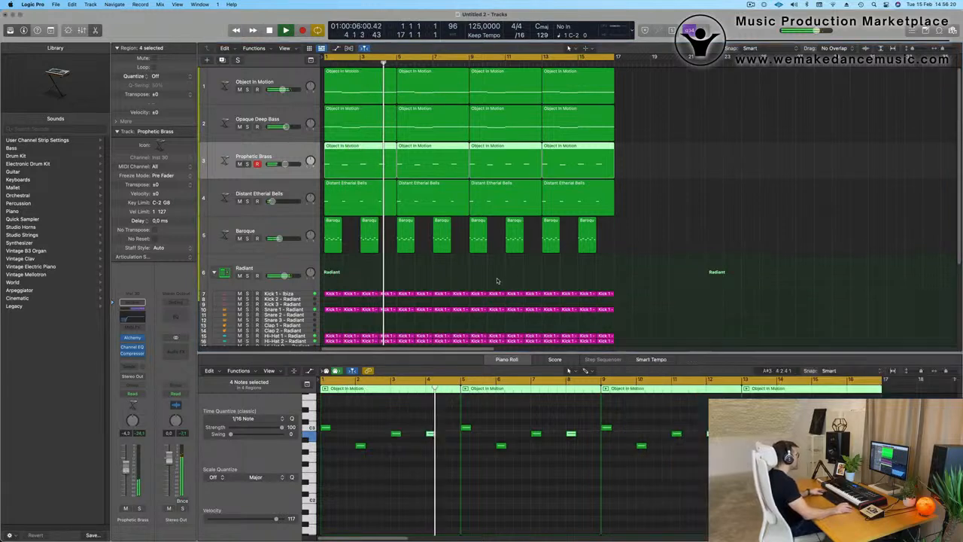
{"action": "scroll", "coordinate": [517, 278], "scroll_direction": "up", "scroll_amount": 1}
{"action": "scroll", "coordinate": [518, 278], "scroll_direction": "down", "scroll_amount": 2}
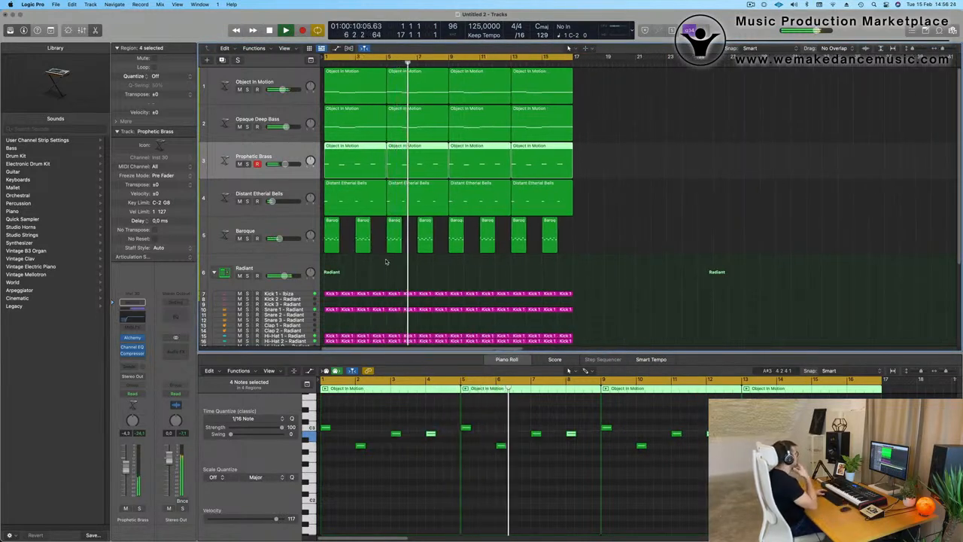
{"action": "scroll", "coordinate": [371, 64], "scroll_direction": "down", "scroll_amount": 2}
{"action": "scroll", "coordinate": [371, 63], "scroll_direction": "up", "scroll_amount": 2}
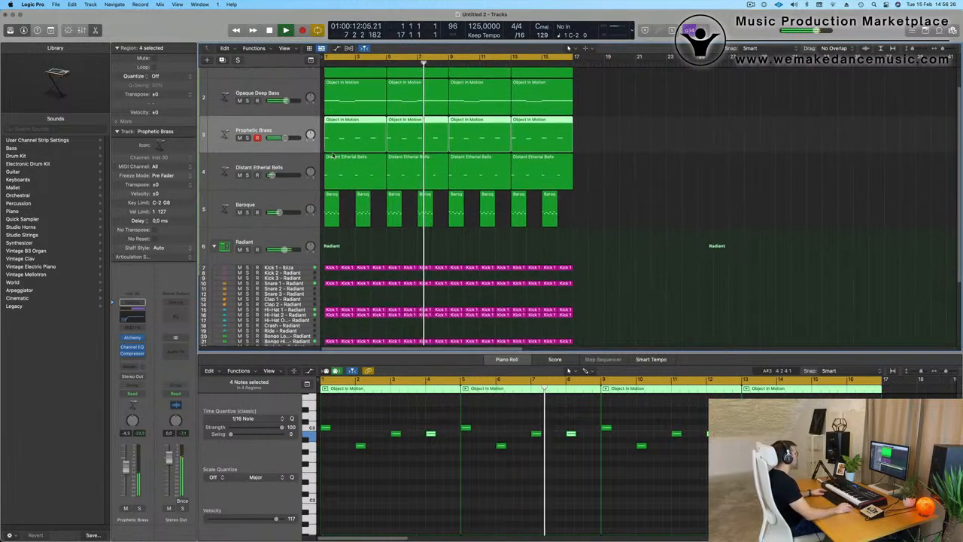
- Duplicate the Object In Motion track with its settings and place the new track below Baroque
{"action": "left_click", "coordinate": [293, 80]}
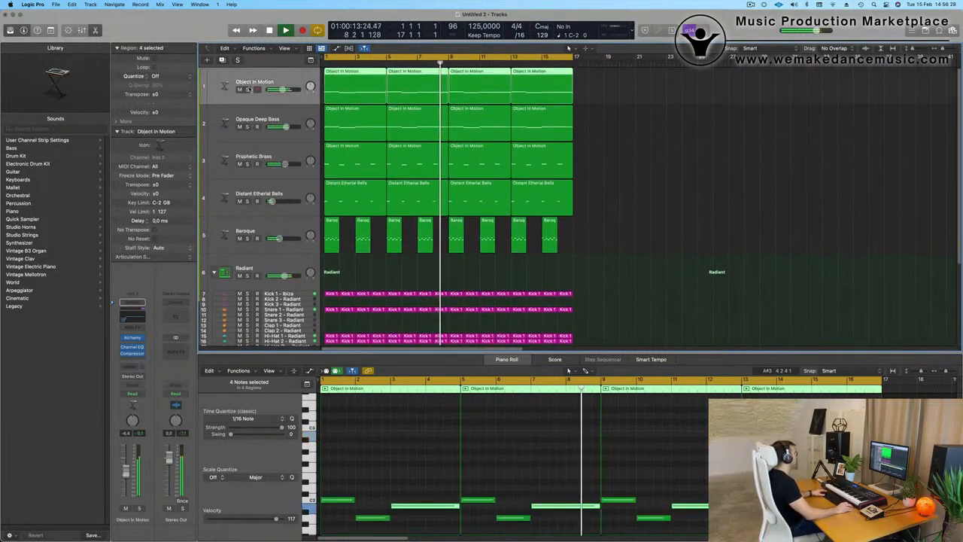
{"action": "left_click", "coordinate": [257, 89]}
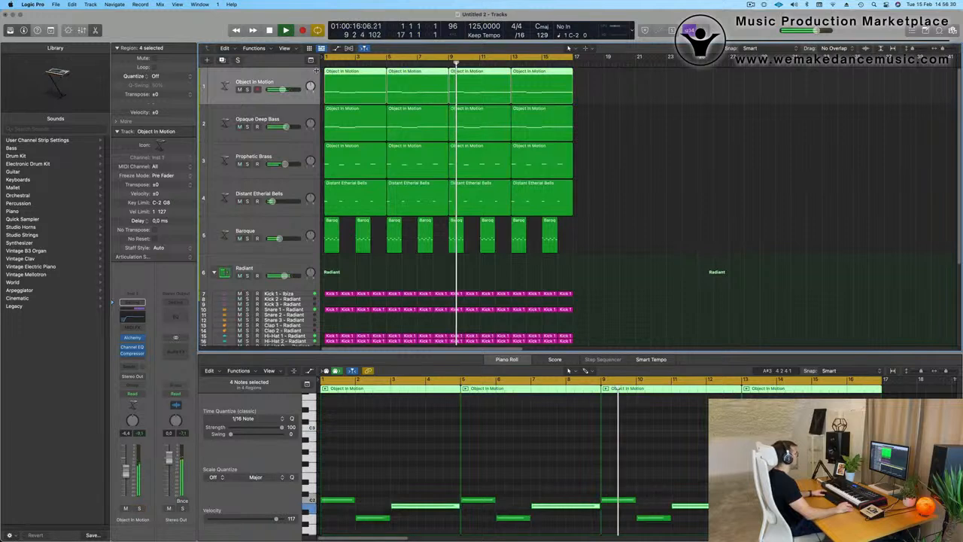
{"action": "key", "text": "Return"}
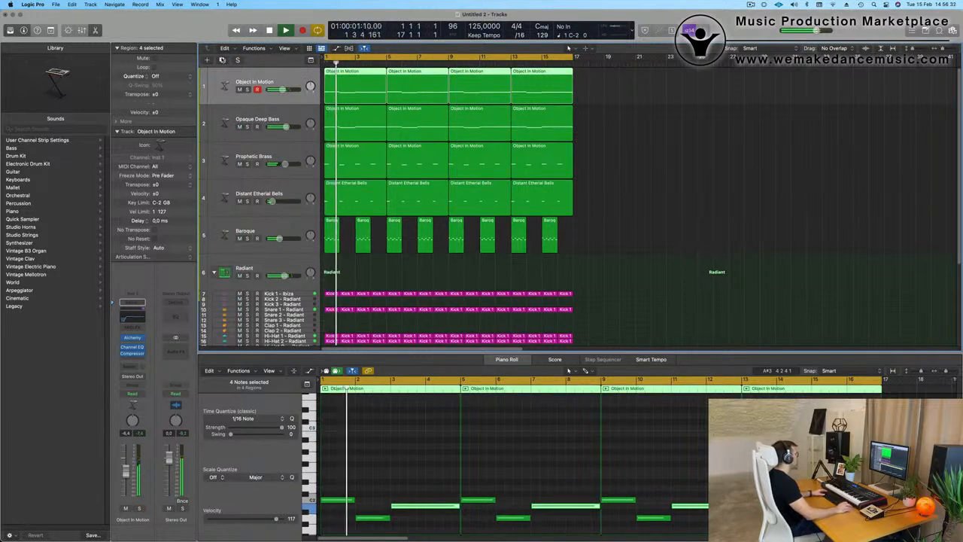
{"action": "key", "text": "super+d"}
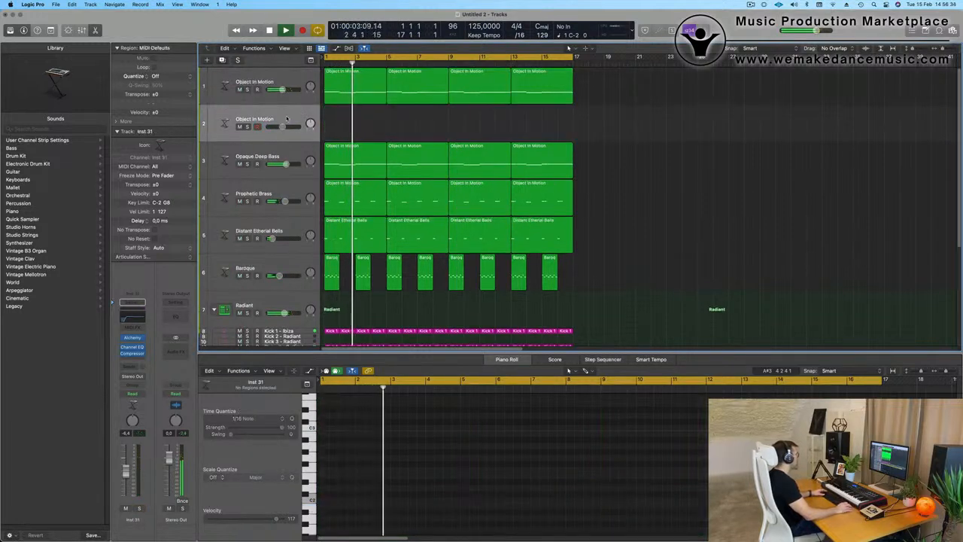
{"action": "left_click_drag", "start_coordinate": [286, 118], "coordinate": [288, 262]}
{"action": "key", "text": "Return"}
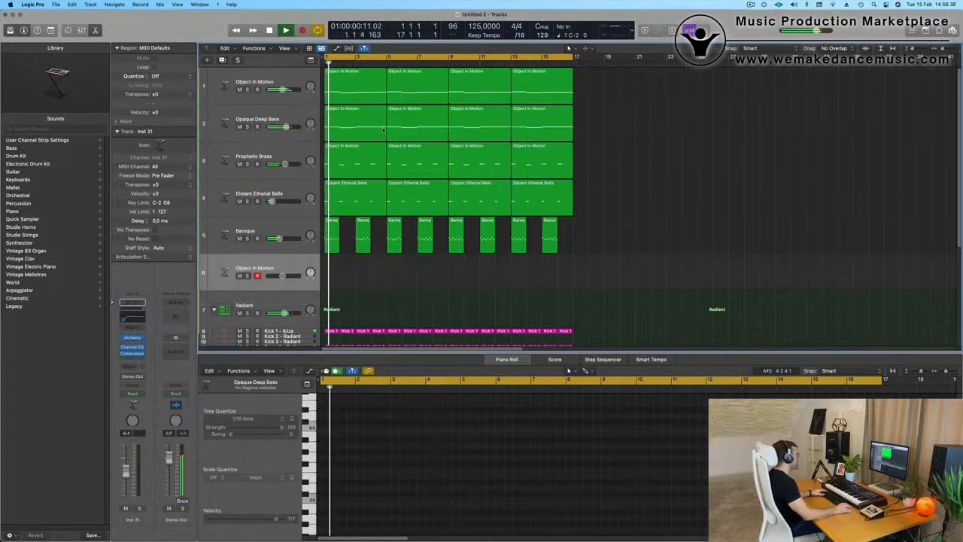
- Copy the first Object In Motion region onto the new track and double its three notes one octave higher
{"action": "left_click_drag", "start_coordinate": [352, 100], "coordinate": [352, 287]}
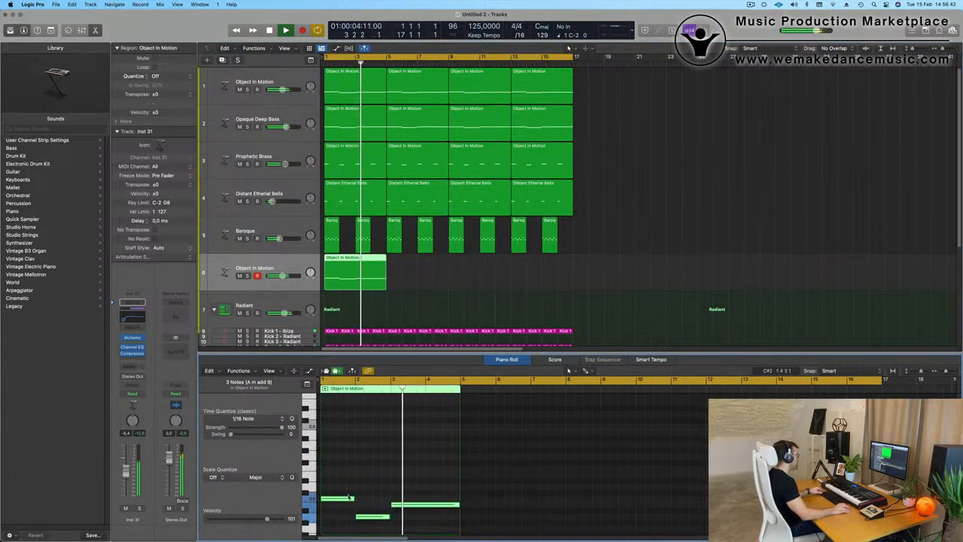
{"action": "left_click_drag", "start_coordinate": [347, 499], "coordinate": [347, 431]}
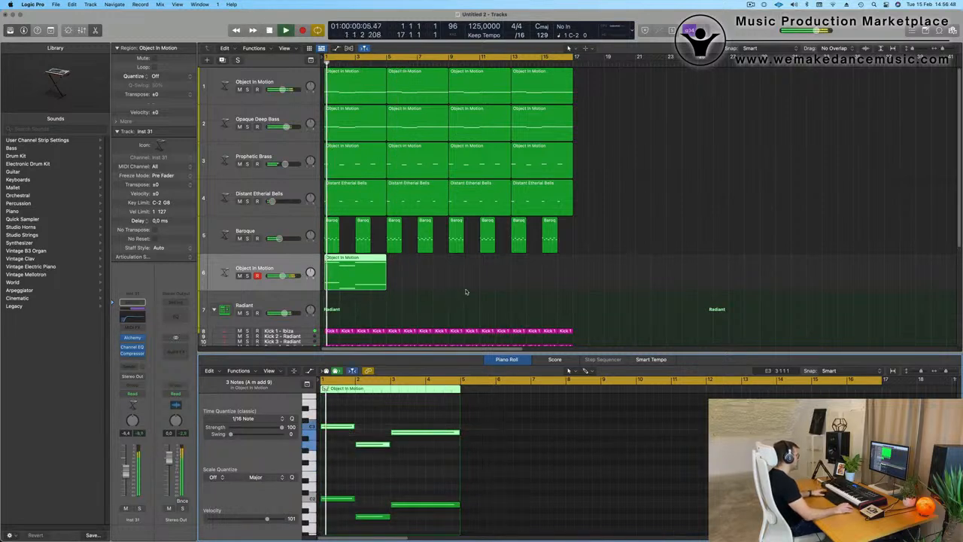
{"action": "key", "text": "space"}
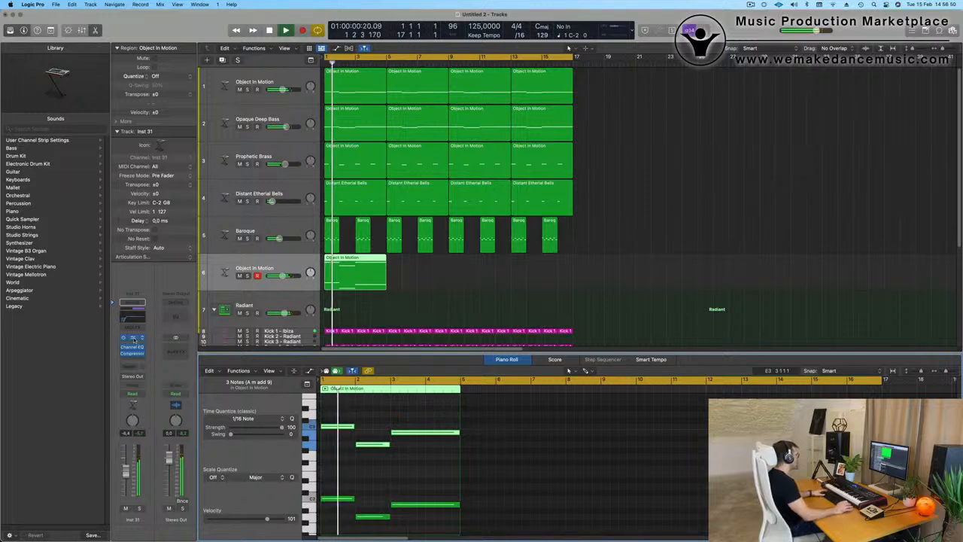
- Open the new track's Alchemy and repeat the octave-doubled region three times to fill the track through bar 16
{"action": "left_click", "coordinate": [132, 338]}
{"action": "left_click_drag", "start_coordinate": [607, 120], "coordinate": [871, 121]}
{"action": "key", "text": "space"}
{"action": "key", "text": "space"}
{"action": "left_click", "coordinate": [461, 276]}
{"action": "left_click", "coordinate": [356, 284]}
{"action": "key", "text": "super+r"}
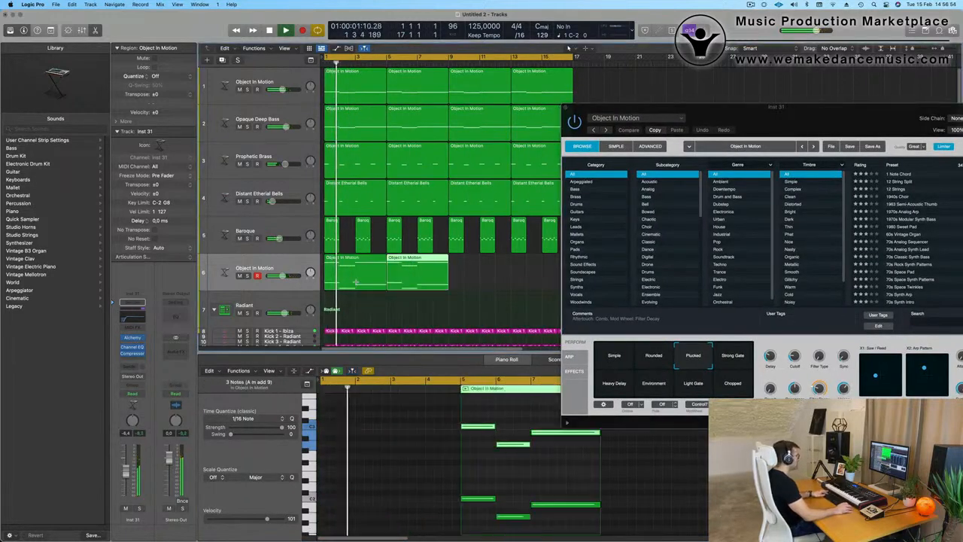
{"action": "key", "text": "super+r"}
{"action": "key", "text": "super+r"}
- Load the Cirrus Clouds preset from the Pads category into the new track's Alchemy
{"action": "left_click_drag", "start_coordinate": [740, 125], "coordinate": [604, 107]}
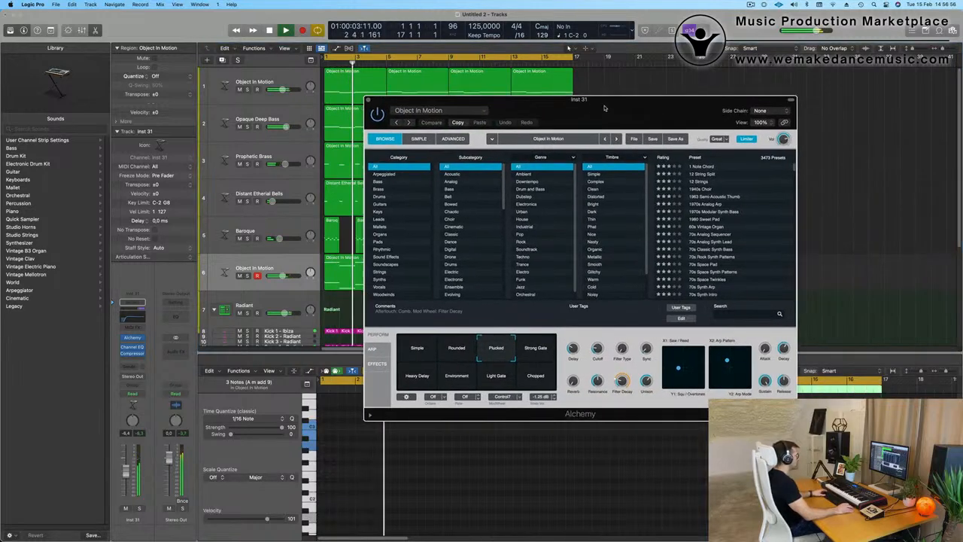
{"action": "key", "text": "space"}
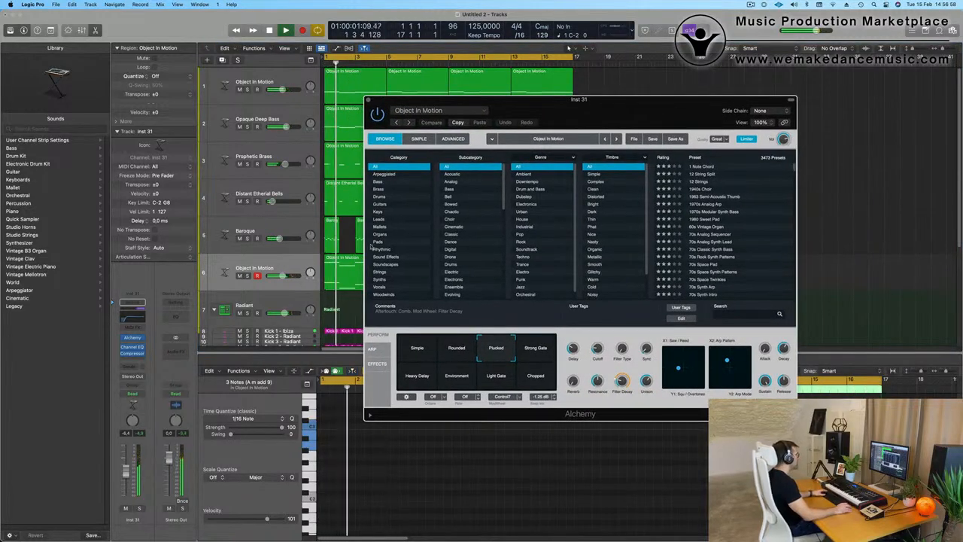
{"action": "left_click", "coordinate": [399, 241]}
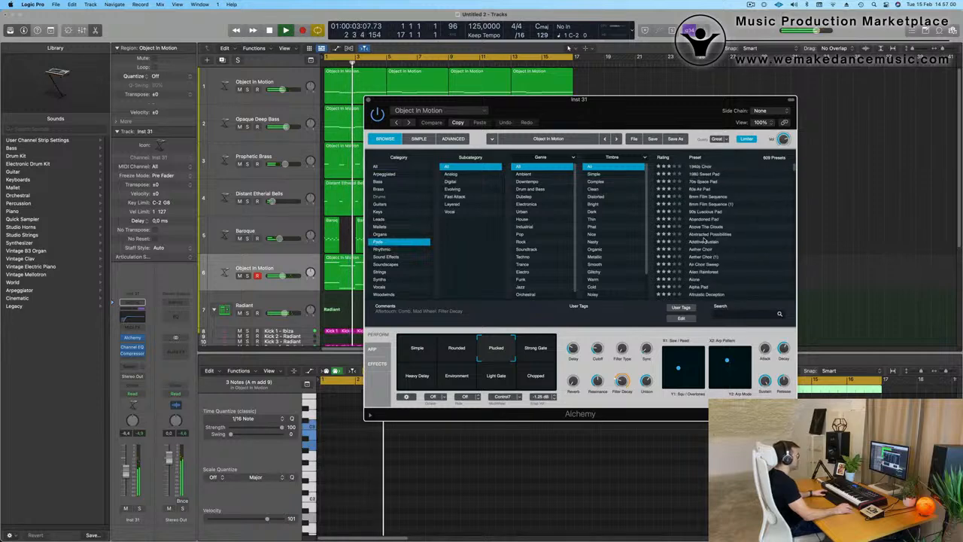
{"action": "scroll", "coordinate": [704, 241], "scroll_direction": "down", "scroll_amount": 10}
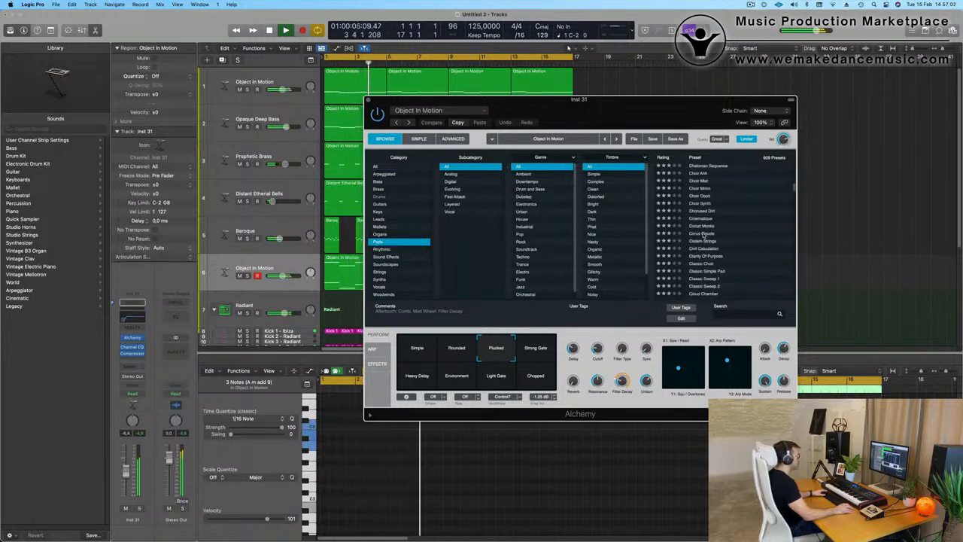
{"action": "left_click", "coordinate": [703, 234]}
- Replay the song from the start and raise the Cirrus Clouds fader to -1.7 dB
{"action": "left_click_drag", "start_coordinate": [639, 111], "coordinate": [723, 104]}
{"action": "key", "text": "space"}
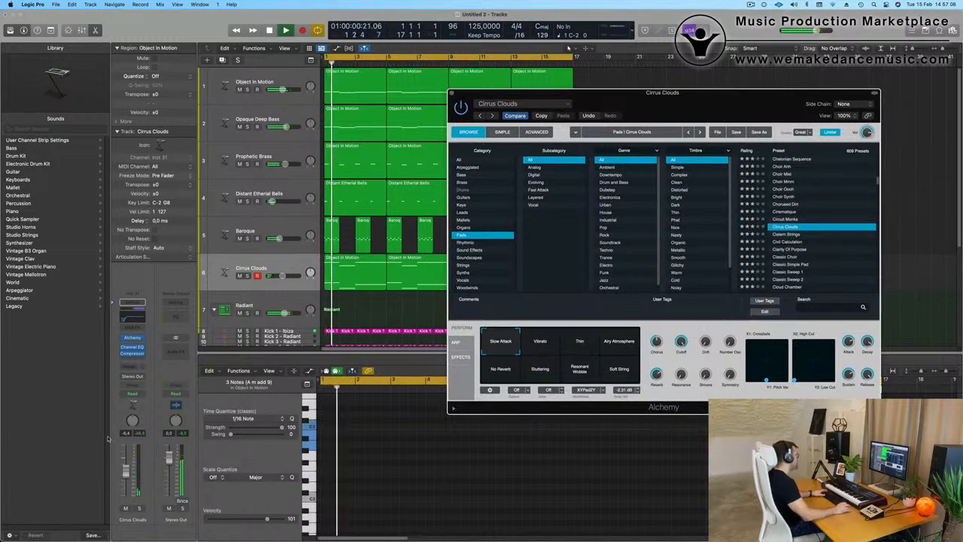
{"action": "left_click", "coordinate": [568, 47]}
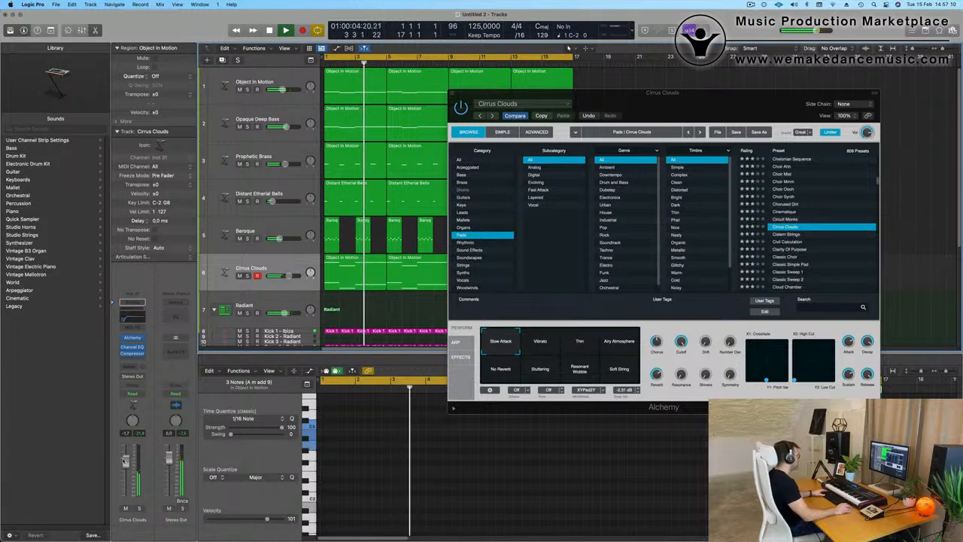
- Audition the Vibrato, Thin and No Reverb variations of the Cirrus Clouds preset, replaying from the start and lowering the fader to -4.0 dB
{"action": "left_click", "coordinate": [540, 341]}
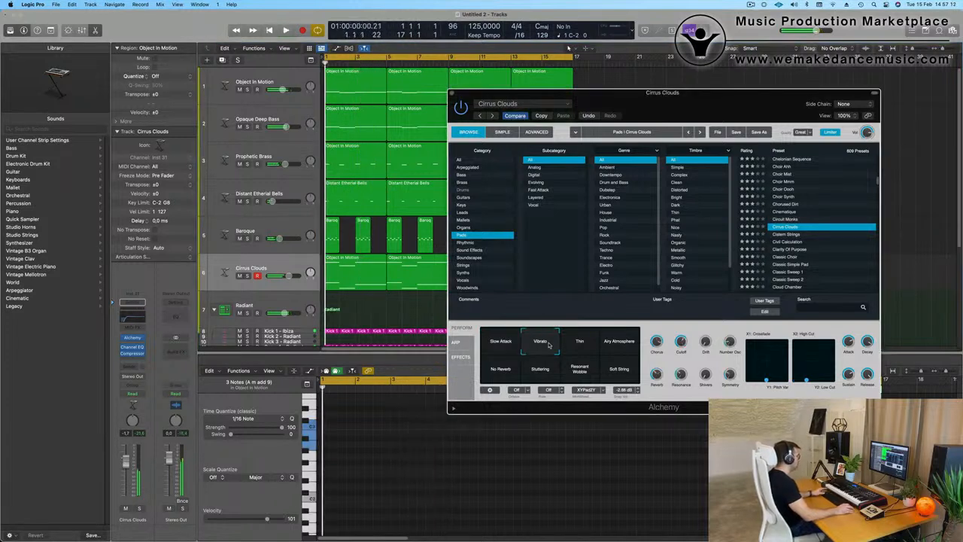
{"action": "left_click", "coordinate": [568, 47]}
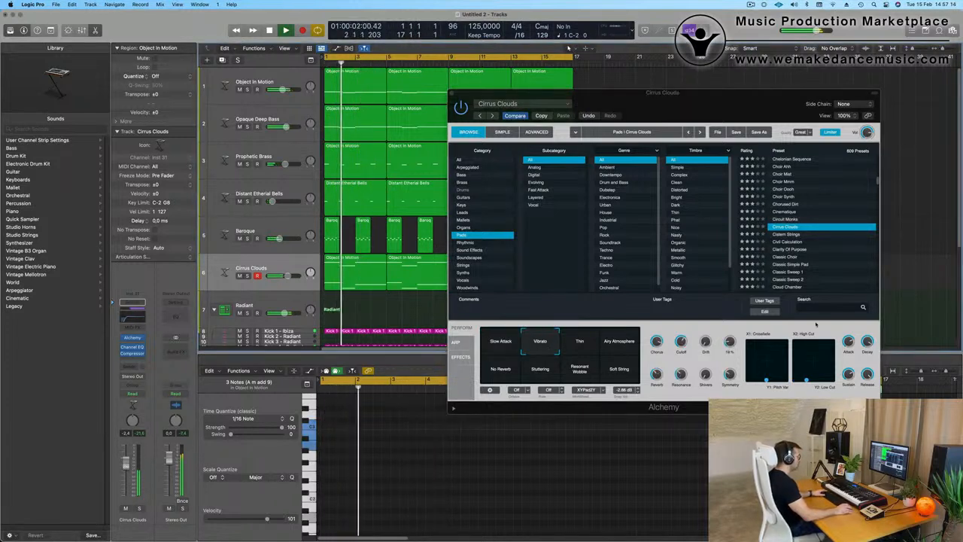
{"action": "left_click", "coordinate": [596, 351]}
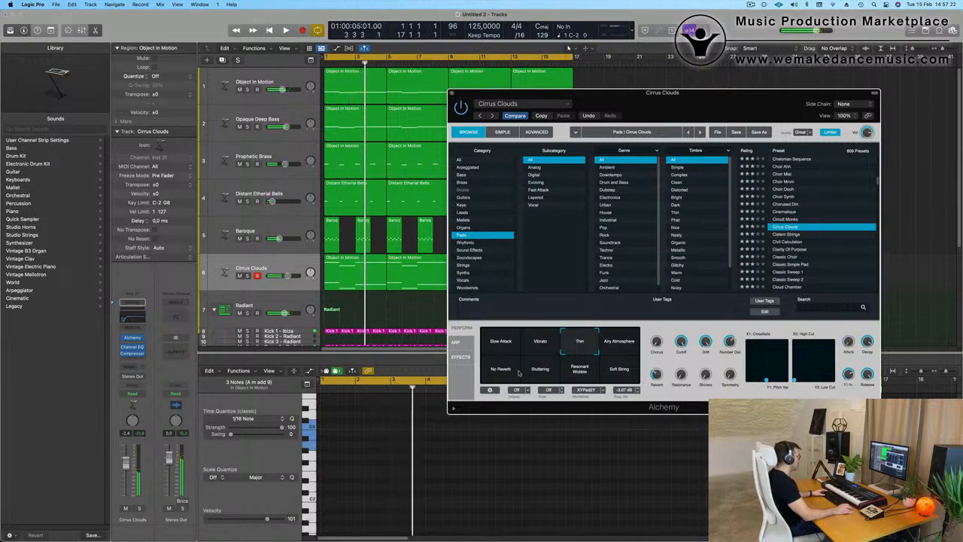
{"action": "key", "text": "space"}
{"action": "key", "text": "space"}
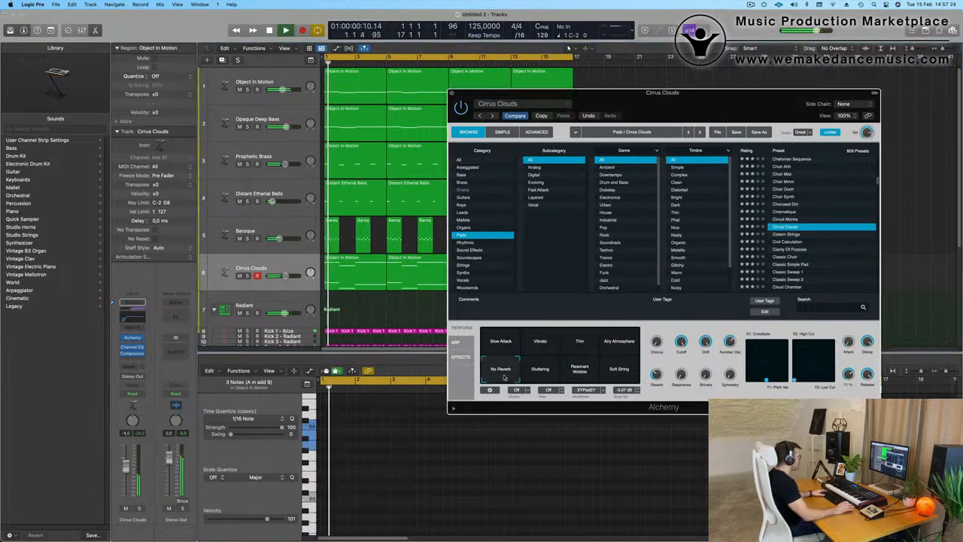
{"action": "left_click", "coordinate": [502, 368]}
{"action": "key", "text": "space"}
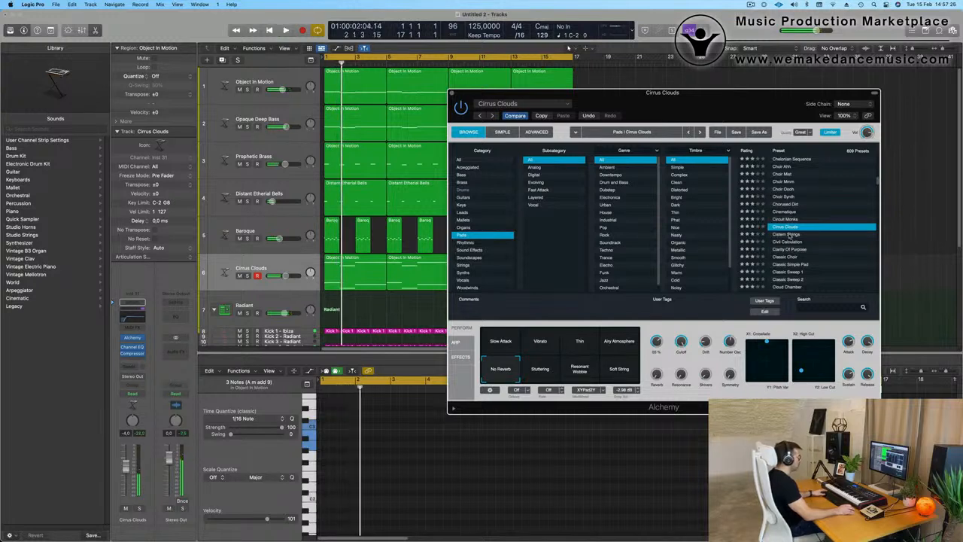
- Audition the Cistern Strings preset during playback and load Classic Sweep 1 from the Pads category instead
{"action": "key", "text": "space"}
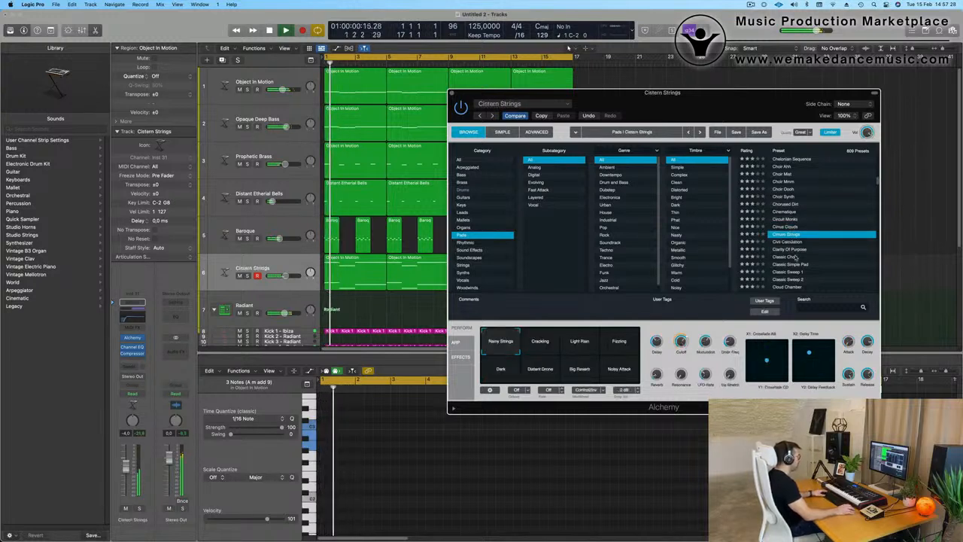
{"action": "left_click_drag", "start_coordinate": [736, 104], "coordinate": [620, 95]}
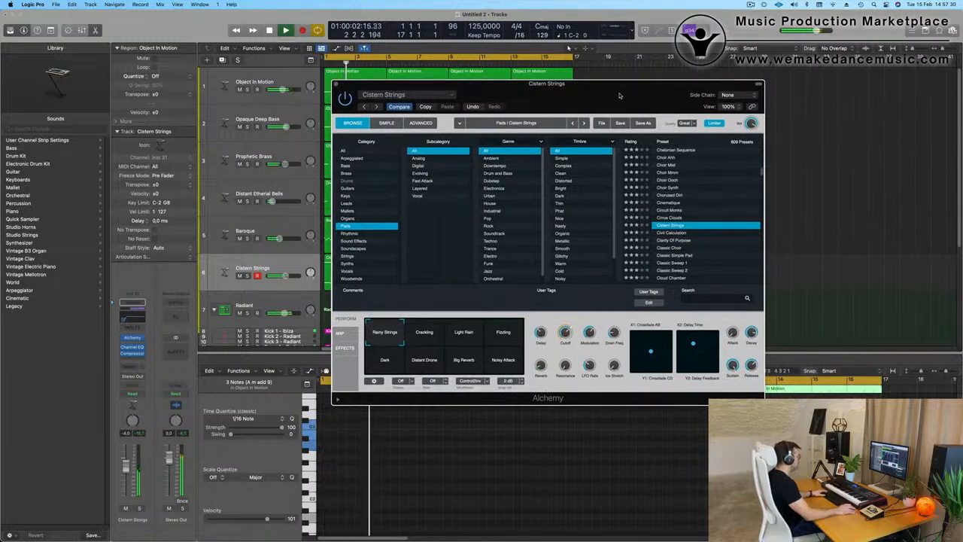
{"action": "scroll", "coordinate": [681, 264], "scroll_direction": "down", "scroll_amount": 2}
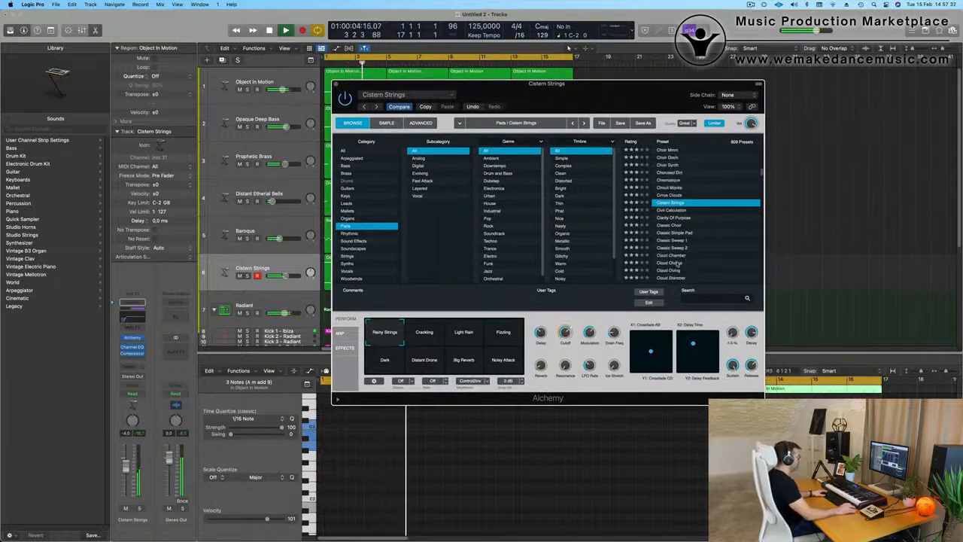
{"action": "left_click", "coordinate": [666, 241]}
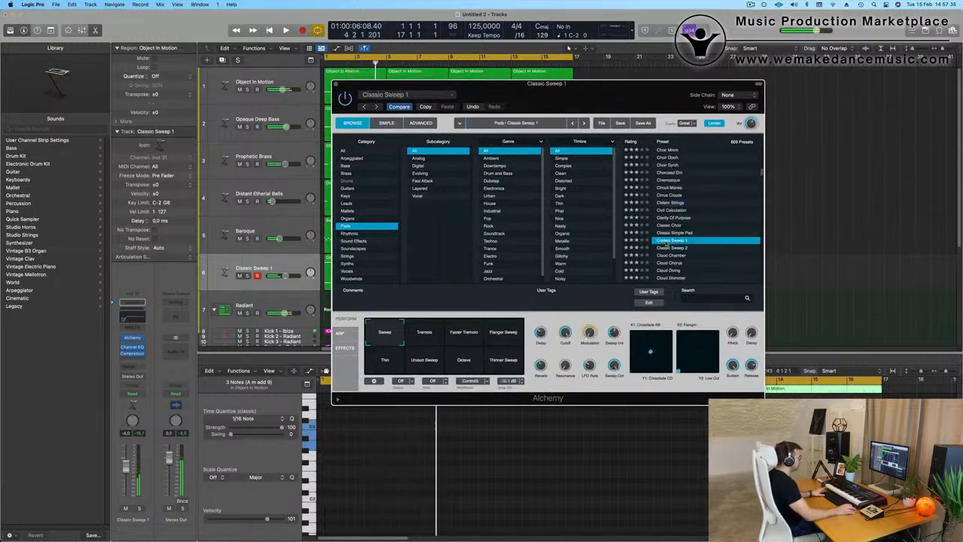
{"action": "left_click_drag", "start_coordinate": [609, 103], "coordinate": [660, 123]}
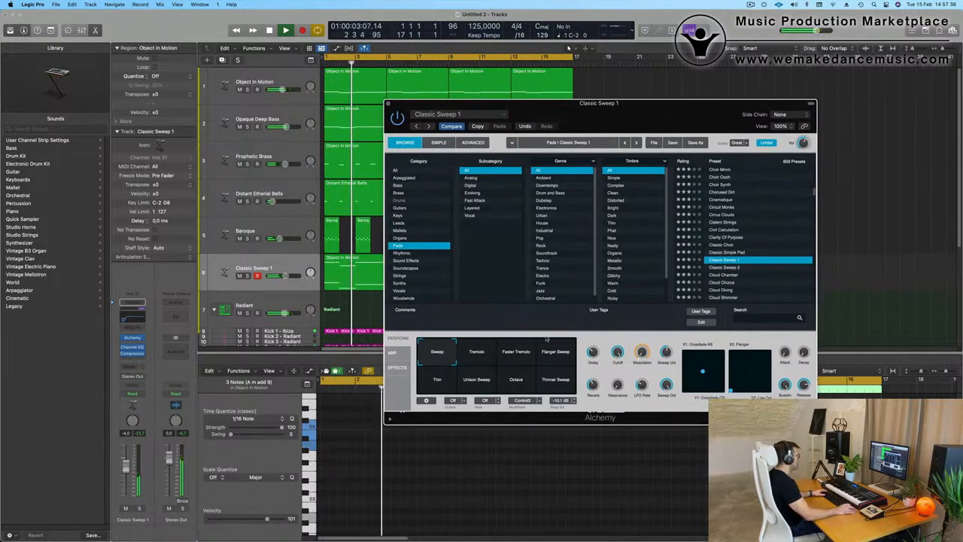
- Audition the tremolo, flanger, thin, unison and octave variations of Classic Sweep 1, with the fader at about -3.9 dB
{"action": "left_click", "coordinate": [481, 359]}
{"action": "left_click", "coordinate": [523, 358]}
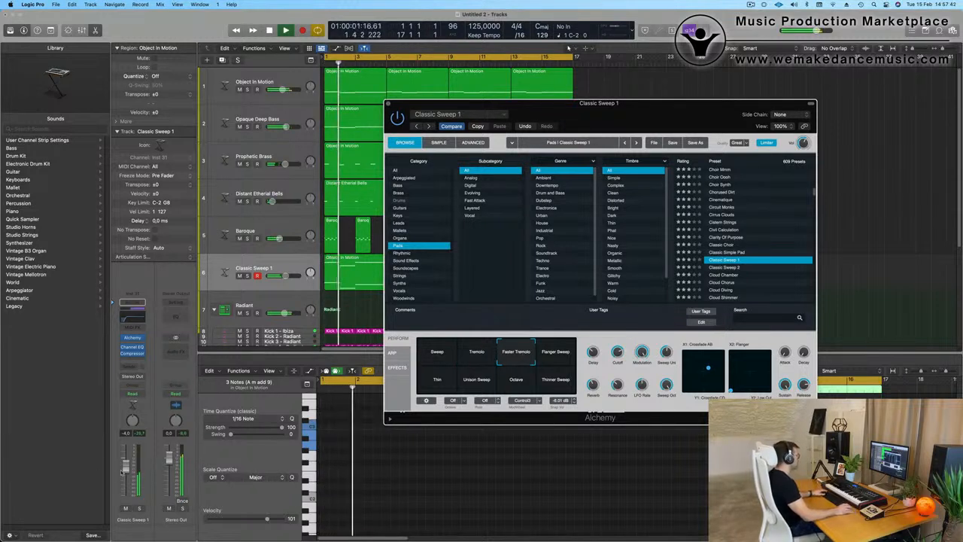
{"action": "left_click_drag", "start_coordinate": [121, 472], "coordinate": [122, 470]}
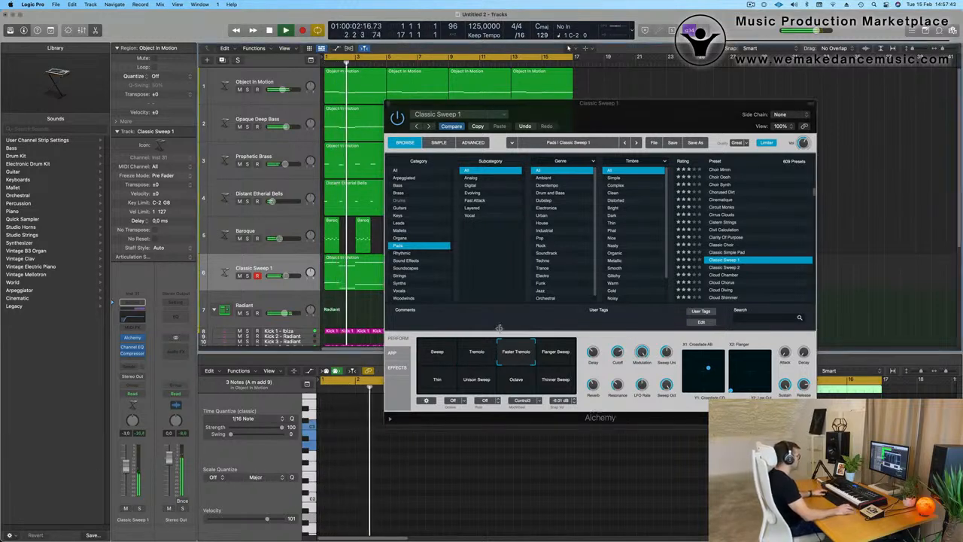
{"action": "left_click", "coordinate": [561, 362]}
{"action": "left_click", "coordinate": [433, 386]}
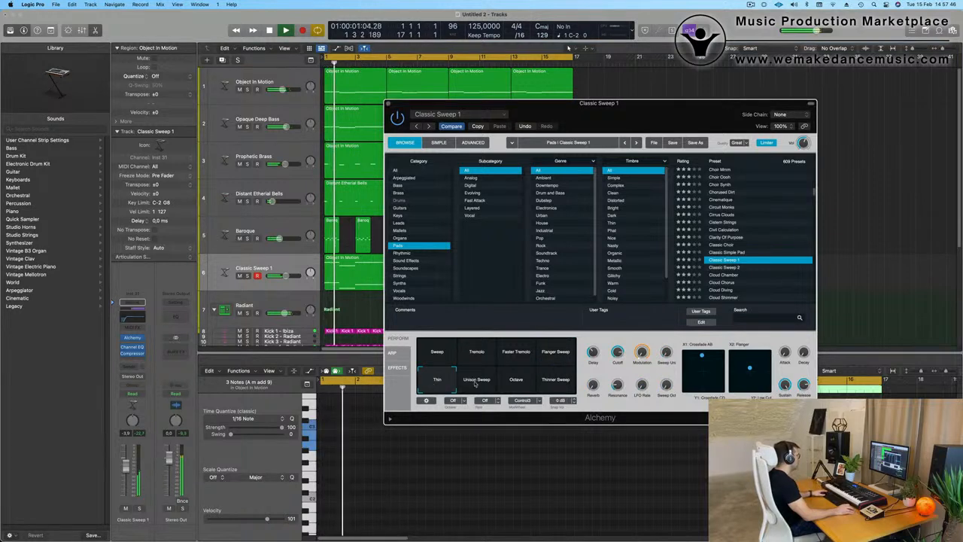
{"action": "left_click", "coordinate": [475, 386]}
{"action": "left_click", "coordinate": [515, 386]}
{"action": "left_click", "coordinate": [559, 384]}
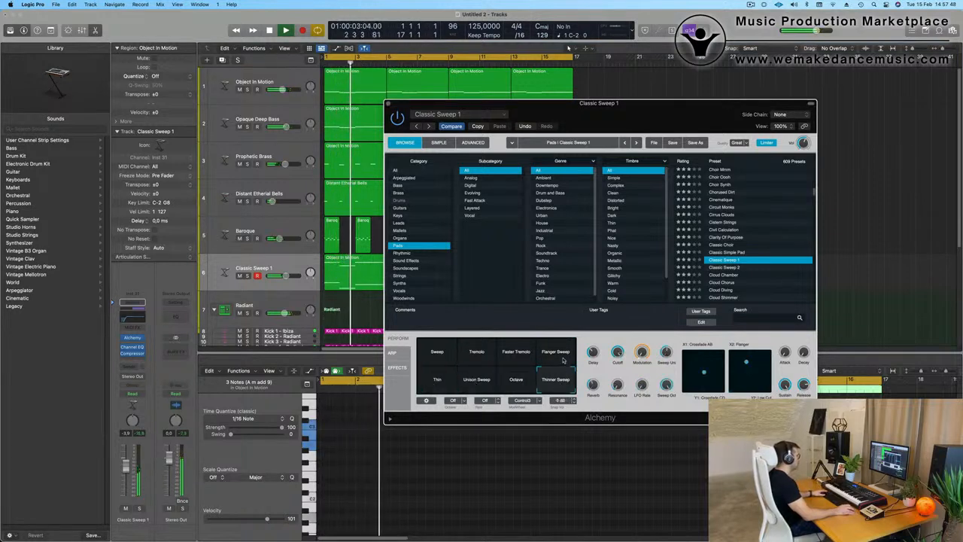
{"action": "left_click", "coordinate": [561, 358]}
{"action": "key", "text": "space"}
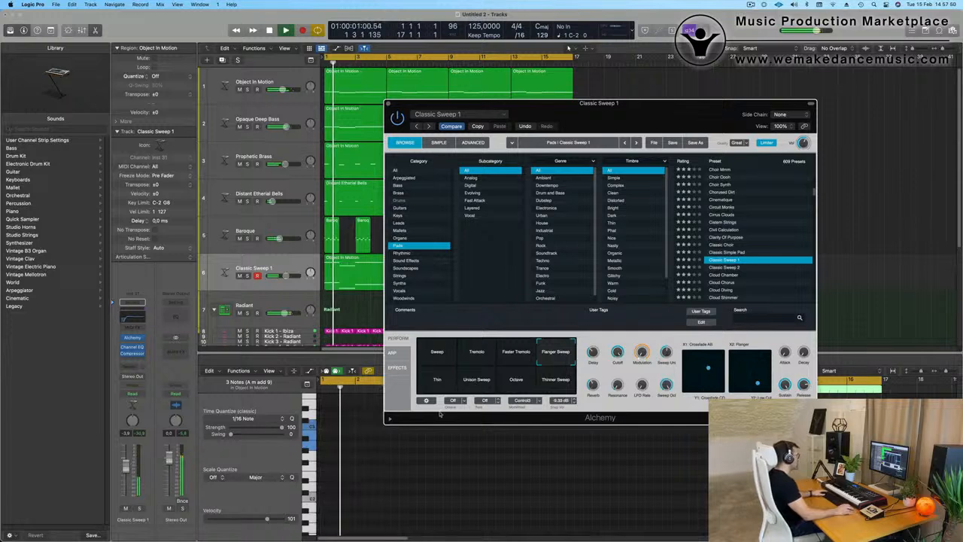
- Select the Sweep variation and raise the Classic Sweep 1 fader to about -1.1 dB while replaying from the start
{"action": "left_click", "coordinate": [451, 350]}
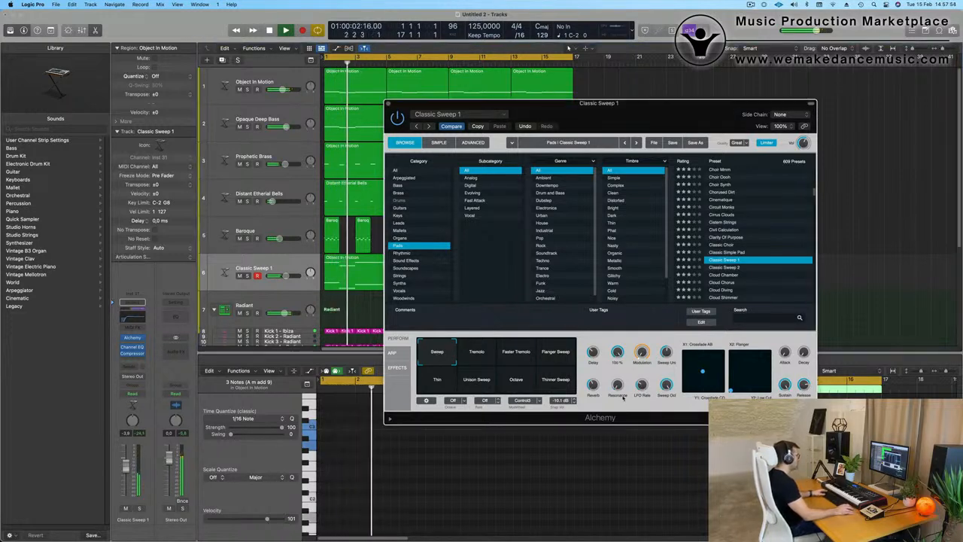
{"action": "key", "text": "space"}
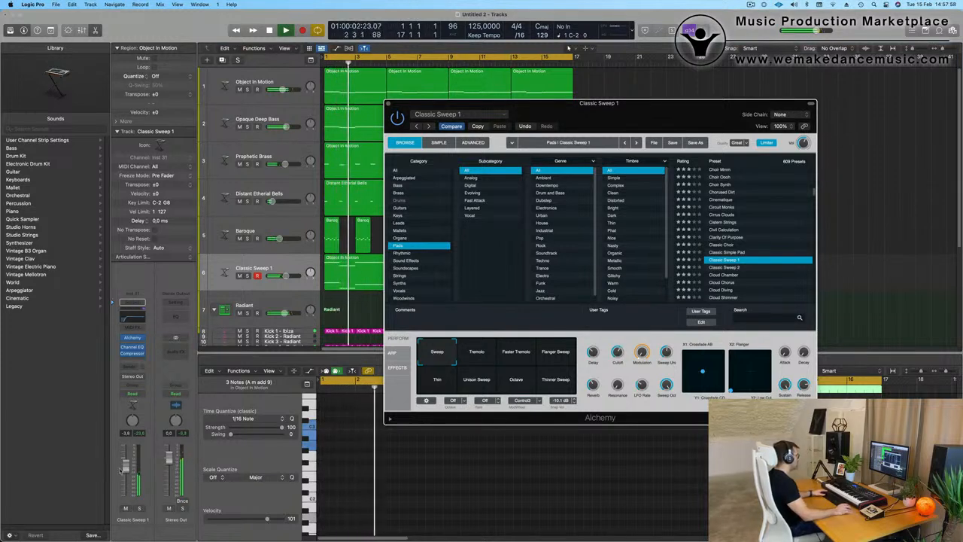
{"action": "left_click_drag", "start_coordinate": [125, 467], "coordinate": [125, 460]}
{"action": "key", "text": "Return"}
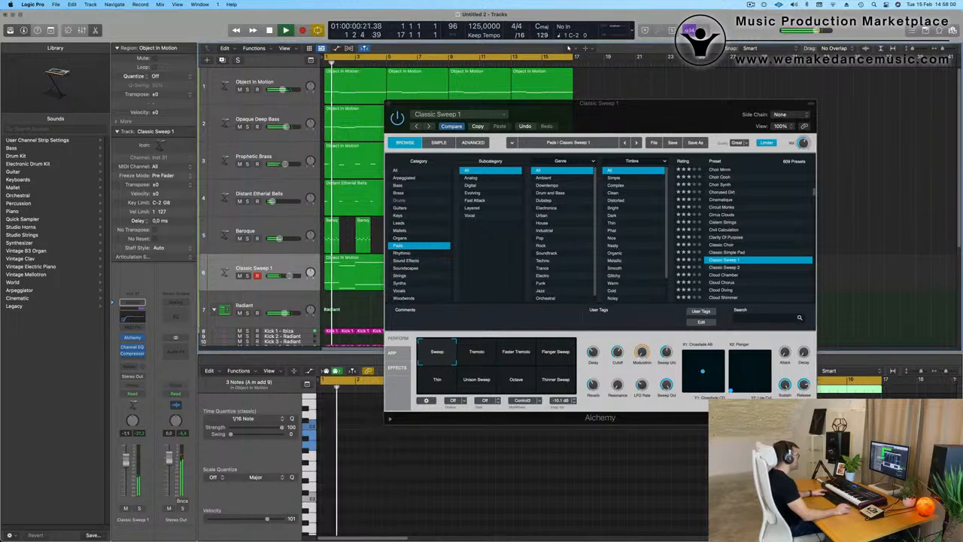
- Adjust the Cutoff of the Classic Sweep 1 sound and close its Alchemy window
{"action": "left_click", "coordinate": [620, 351]}
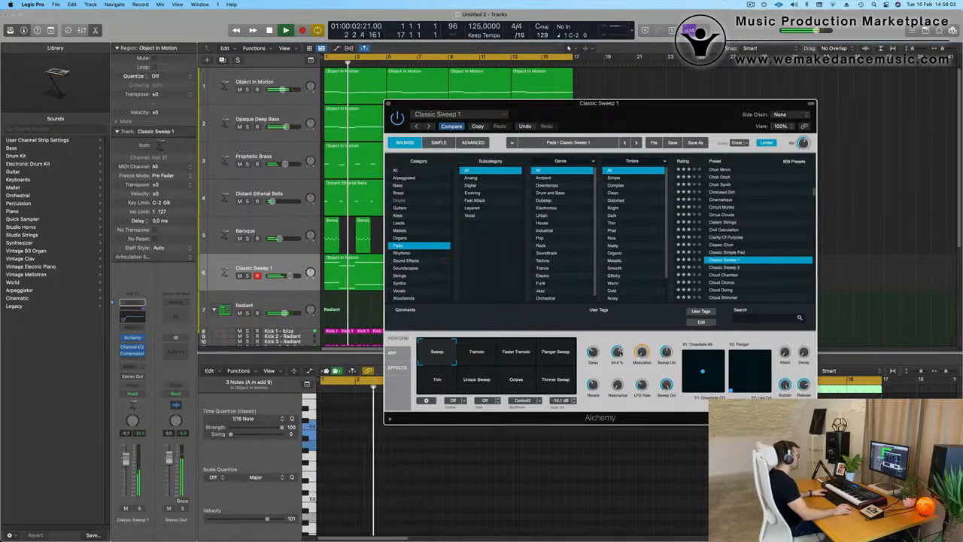
{"action": "left_click_drag", "start_coordinate": [650, 120], "coordinate": [662, 113]}
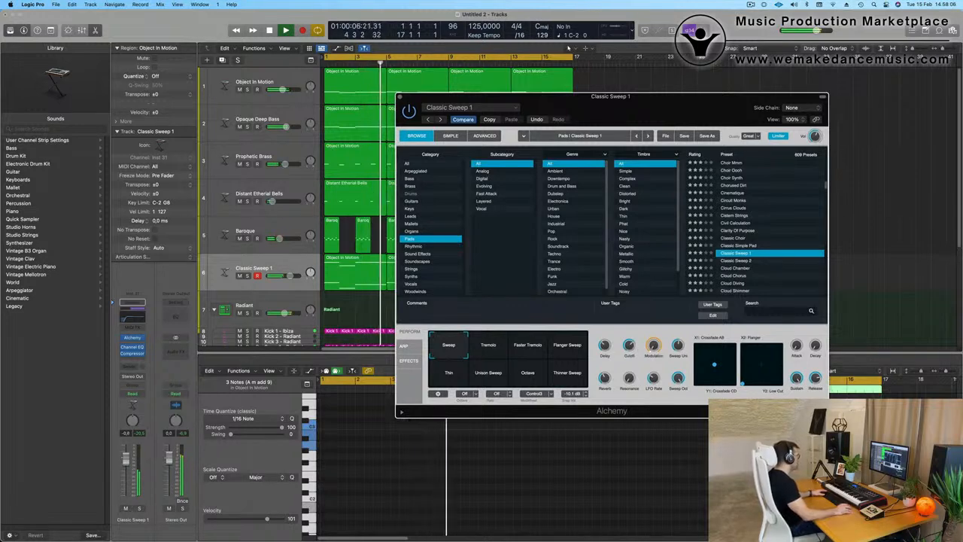
{"action": "left_click", "coordinate": [401, 97]}
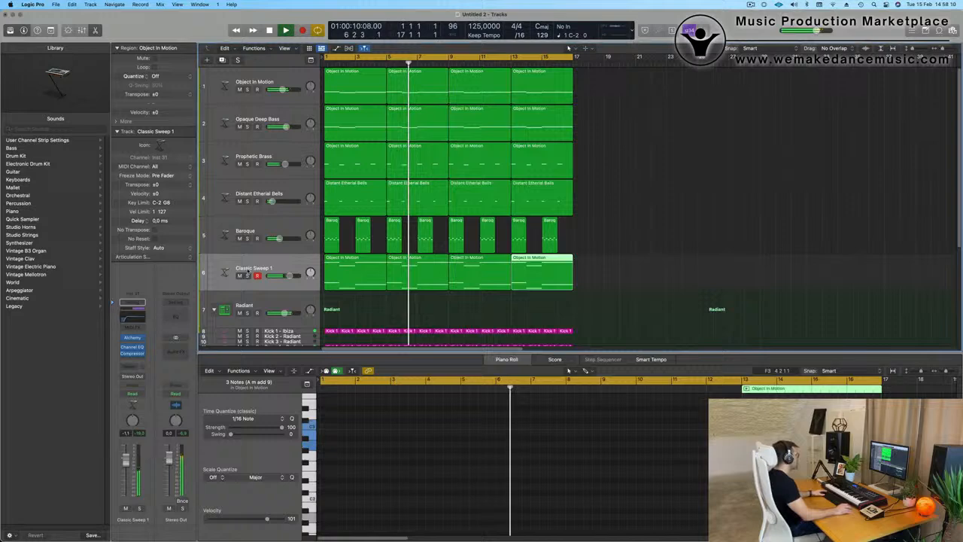
- Compare the Classic Sweep 1 pad soloed and in the full mix, and look over the arrangement during playback
{"action": "left_click", "coordinate": [247, 277]}
{"action": "left_click", "coordinate": [247, 276]}
{"action": "left_click", "coordinate": [260, 282]}
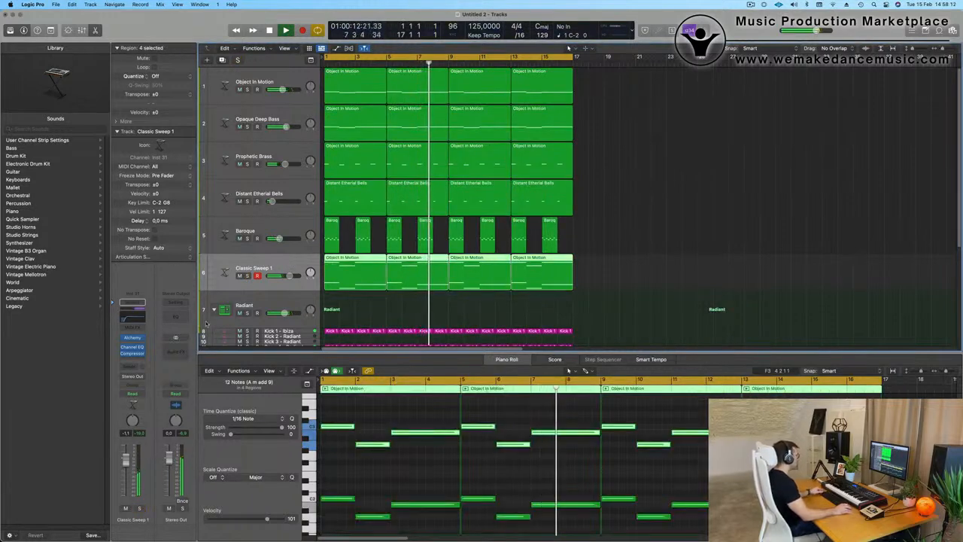
{"action": "scroll", "coordinate": [608, 301], "scroll_direction": "down", "scroll_amount": 2}
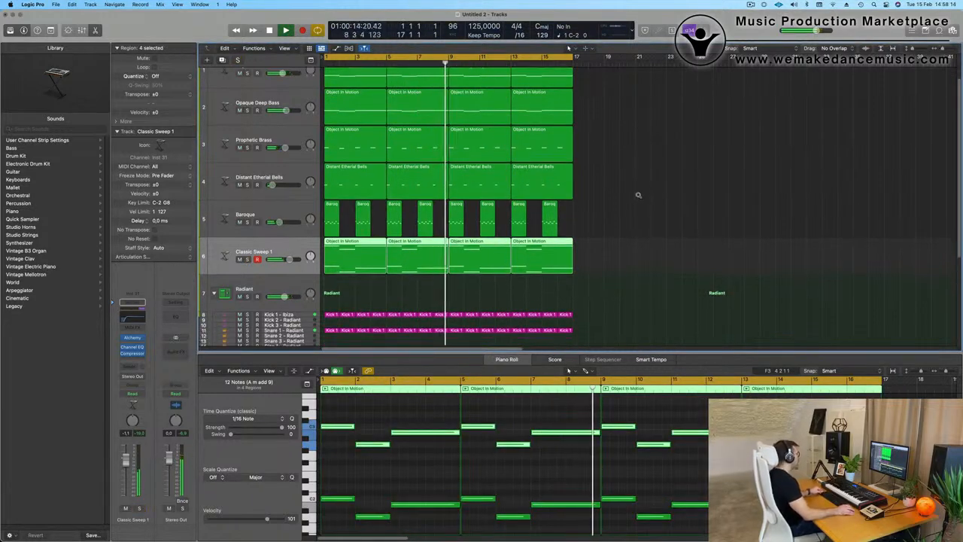
{"action": "scroll", "coordinate": [637, 198], "scroll_direction": "up", "scroll_amount": 2}
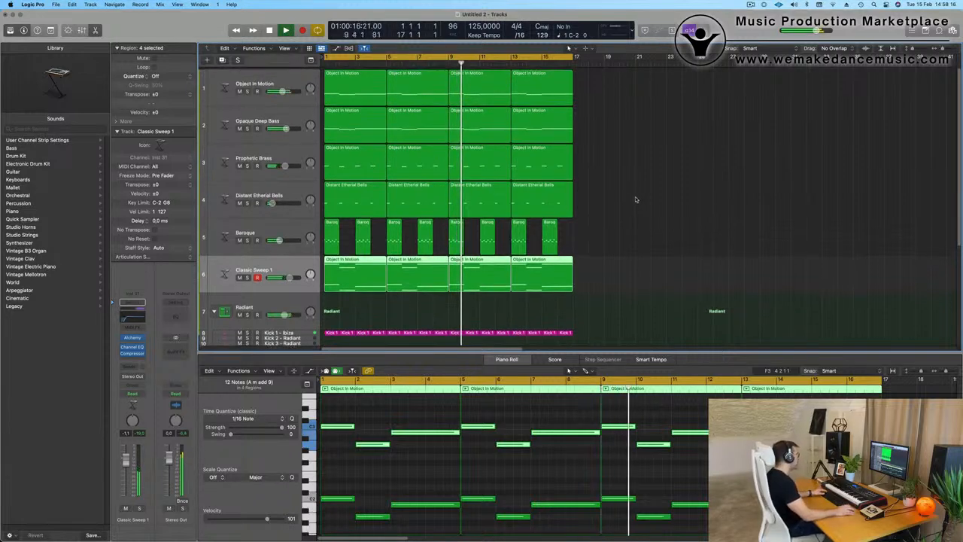
{"action": "left_click", "coordinate": [635, 199]}
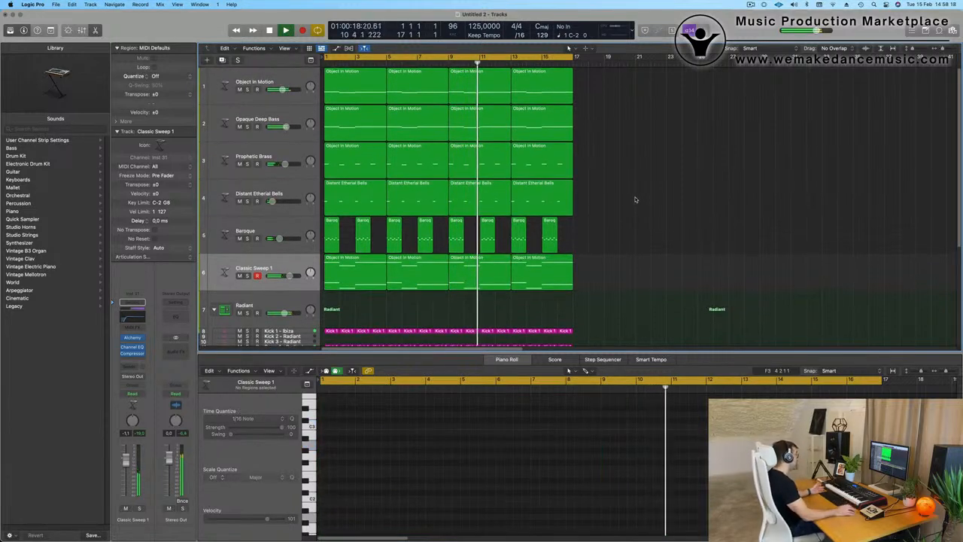
- Select all regions and repeat them once so the arrangement runs through bar 32
{"action": "left_click", "coordinate": [287, 273]}
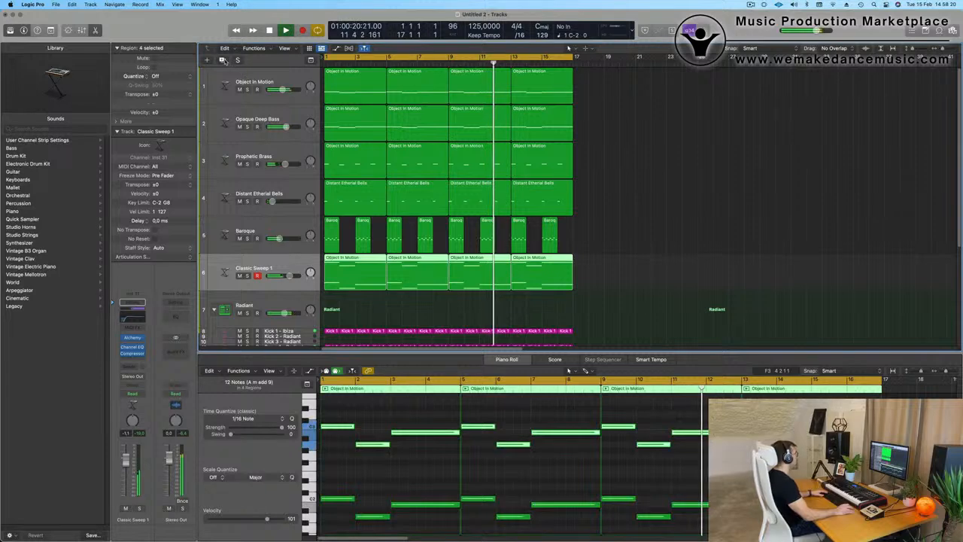
{"action": "key", "text": "super+a"}
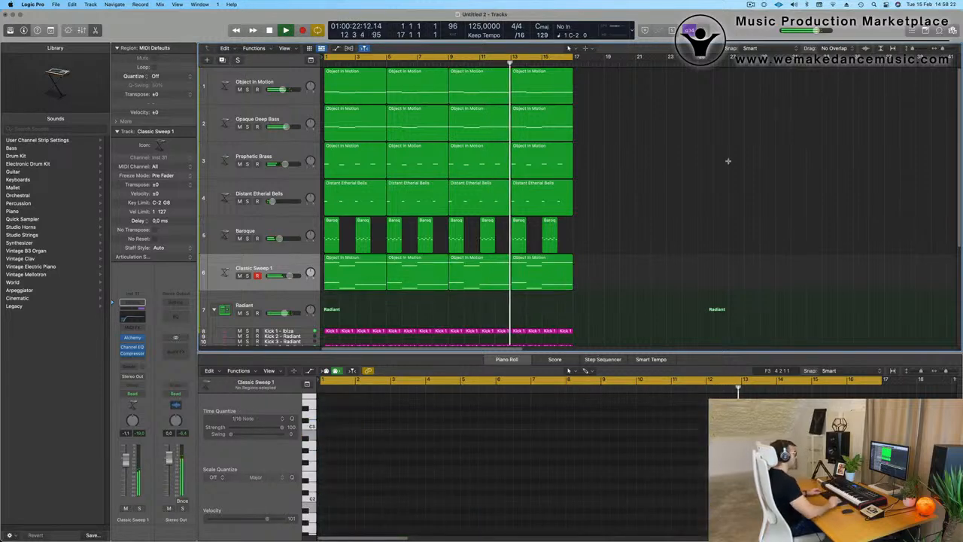
{"action": "key", "text": "super+r"}
{"action": "key", "text": "super+Left"}
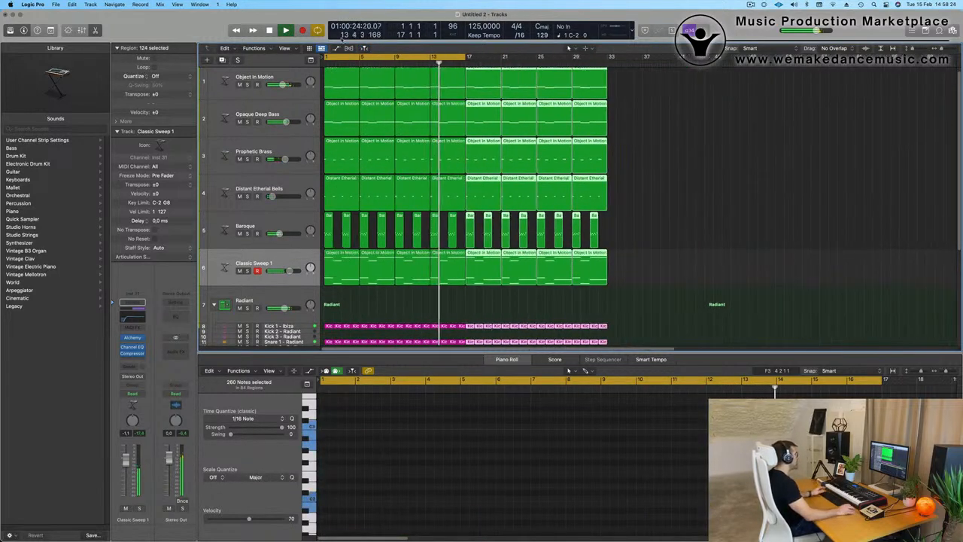
- Show the secondary ruler above the arrangement and deselect all regions
{"action": "left_click", "coordinate": [294, 48]}
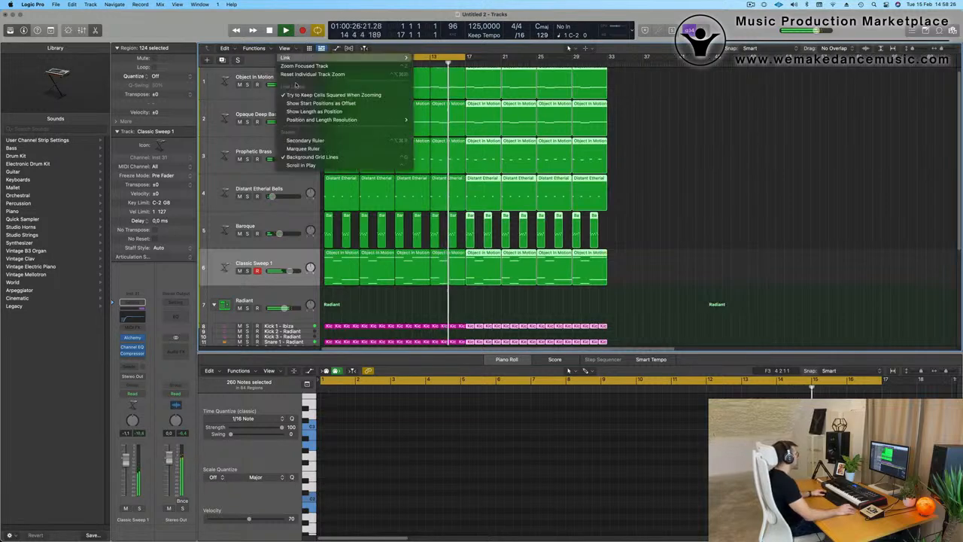
{"action": "left_click", "coordinate": [368, 140]}
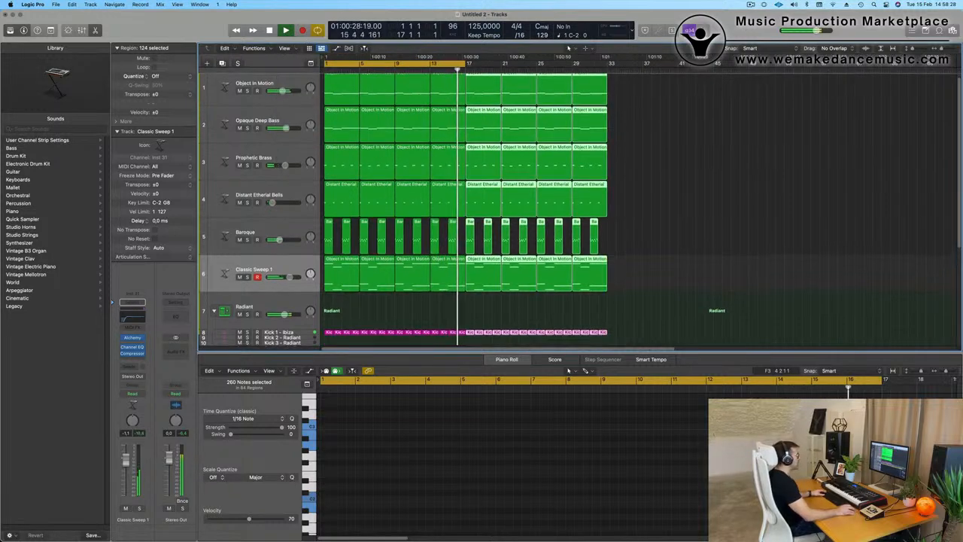
{"action": "left_click", "coordinate": [697, 142]}
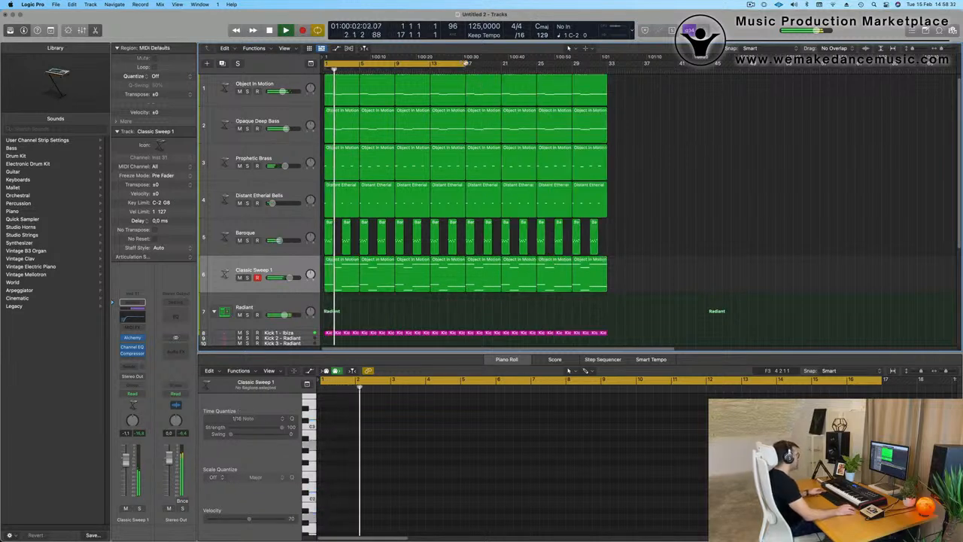
- Extend the cycle range to bar 33, replay from the start and select all Classic Sweep 1 regions
{"action": "left_click_drag", "start_coordinate": [478, 77], "coordinate": [609, 82]}
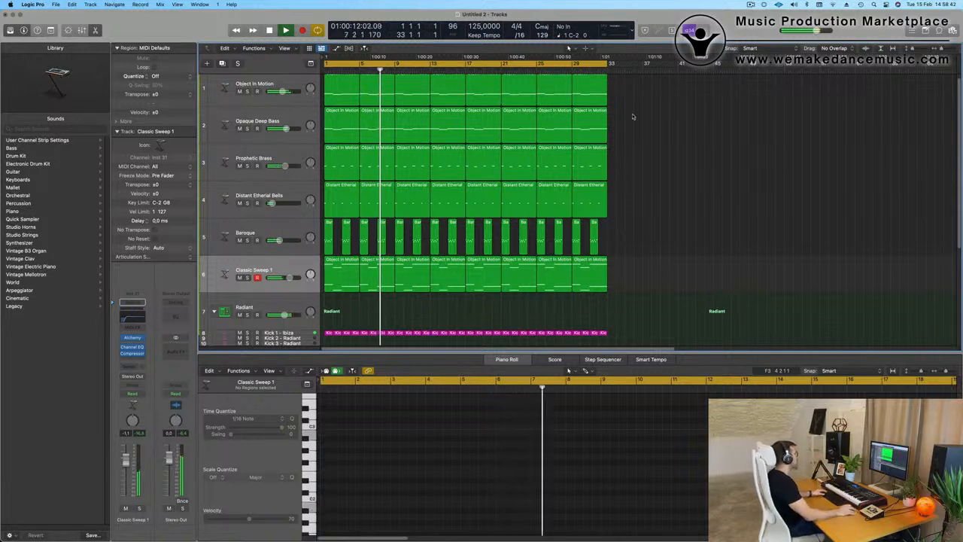
{"action": "key", "text": "Return"}
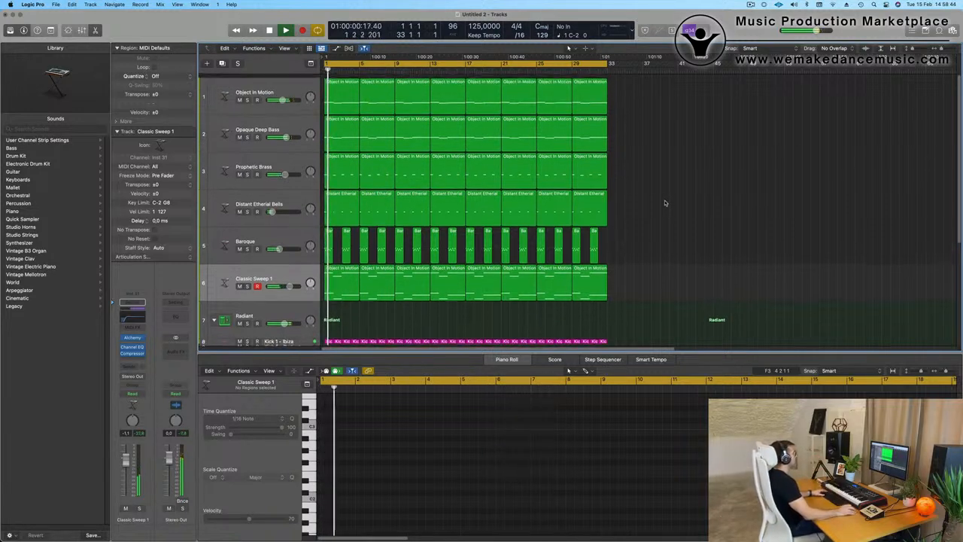
{"action": "key", "text": "space"}
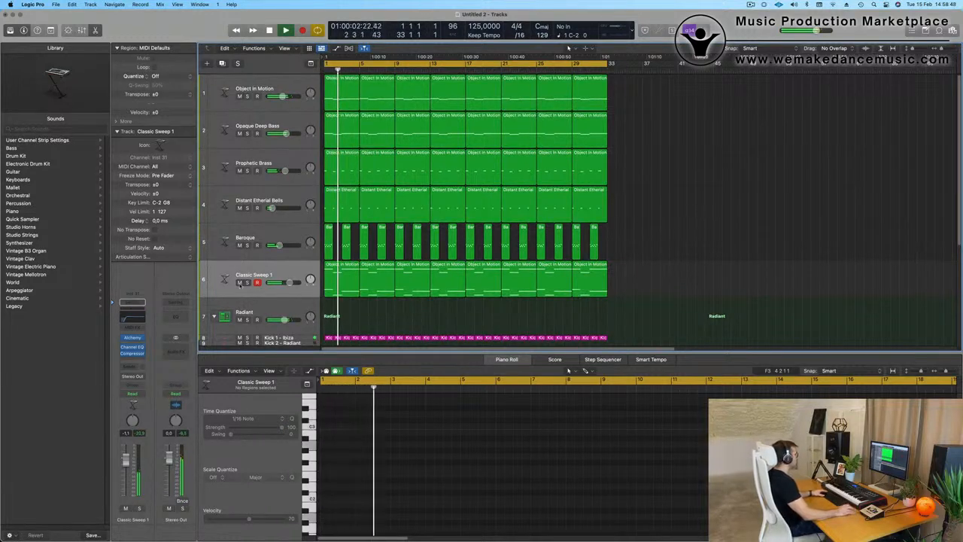
{"action": "left_click", "coordinate": [287, 271]}
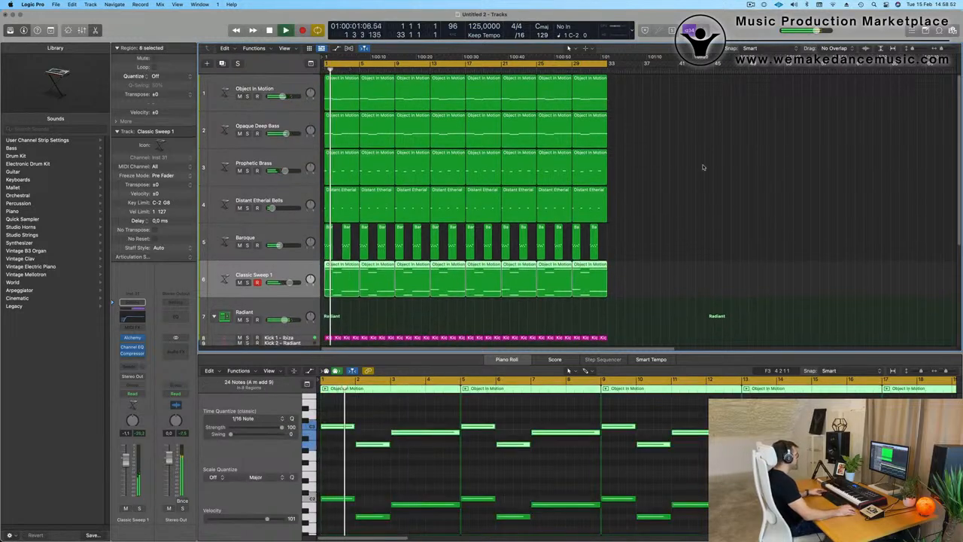
- Select all regions, repeat them once through bar 64, and extend the cycle range to bar 65
{"action": "key", "text": "super+a"}
{"action": "key", "text": "super+r"}
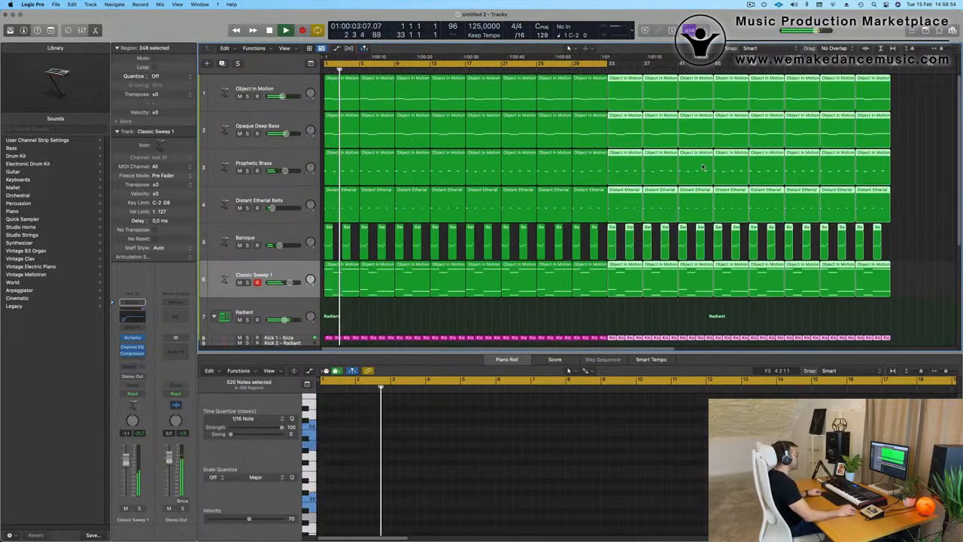
{"action": "scroll", "coordinate": [655, 101], "scroll_direction": "down", "scroll_amount": 3}
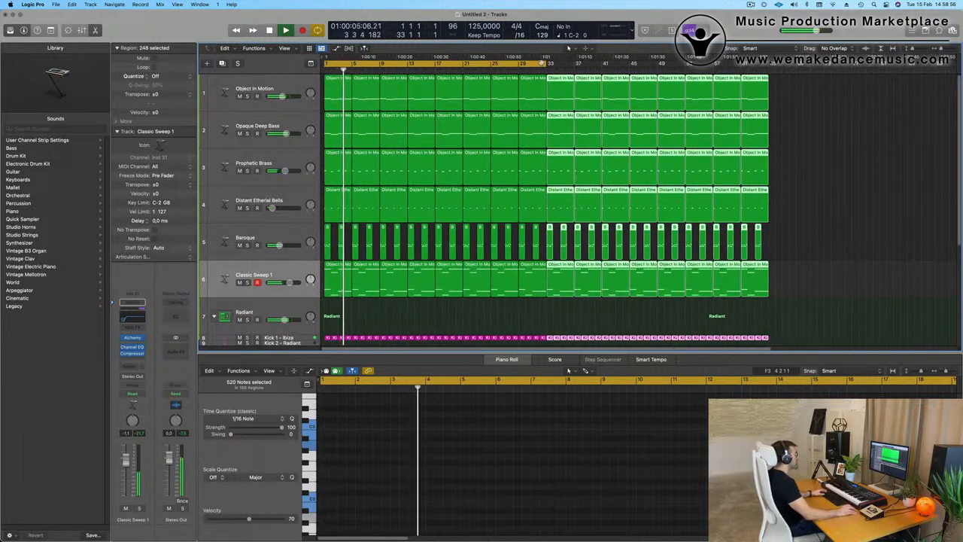
{"action": "left_click_drag", "start_coordinate": [547, 63], "coordinate": [769, 78]}
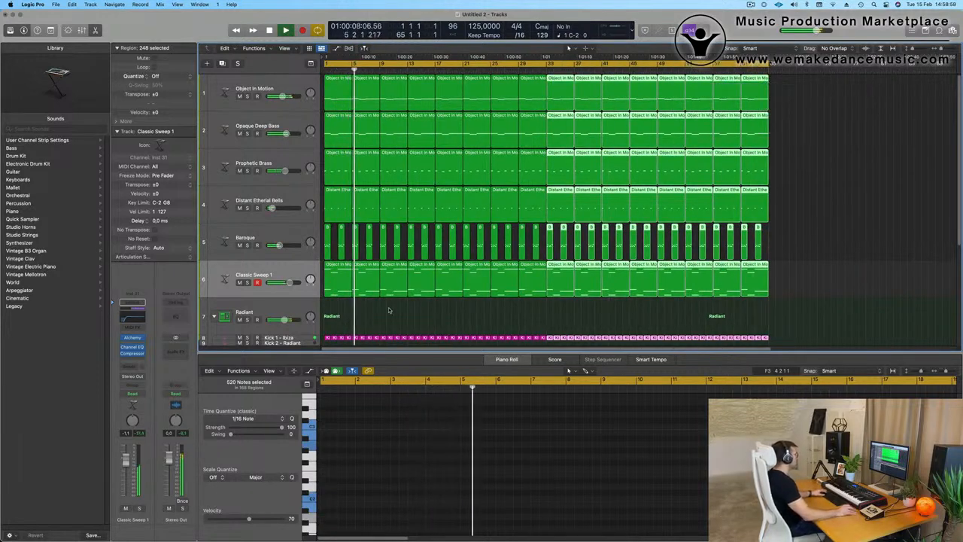
- Duplicate the Classic Sweep 1 track with its settings and open the new track's Alchemy instrument
{"action": "left_click", "coordinate": [286, 272]}
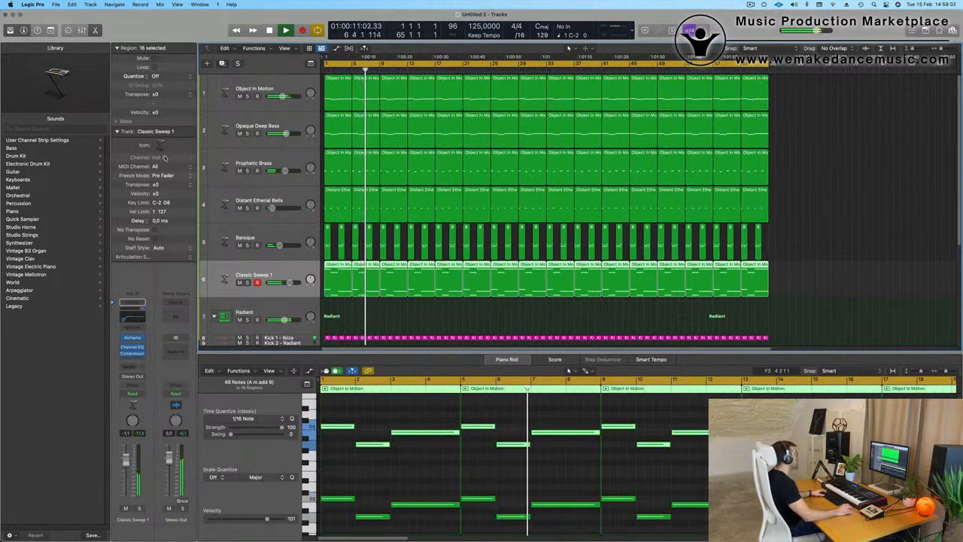
{"action": "key", "text": "super+d"}
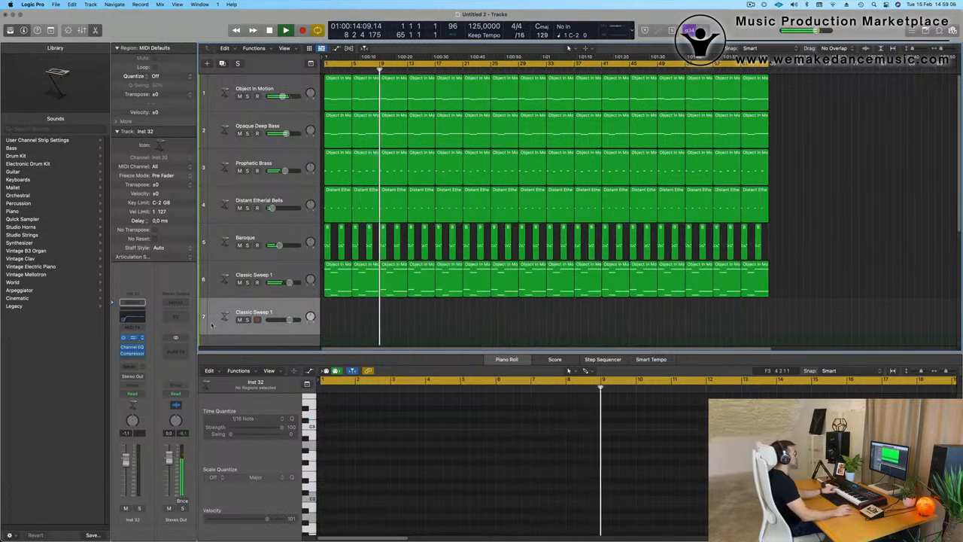
{"action": "left_click", "coordinate": [133, 339]}
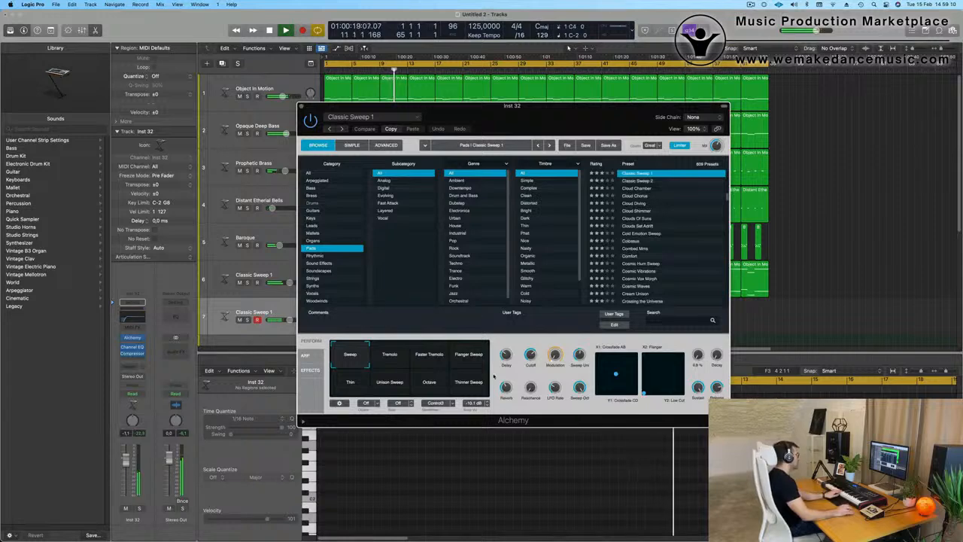
{"action": "left_click_drag", "start_coordinate": [538, 115], "coordinate": [605, 124]}
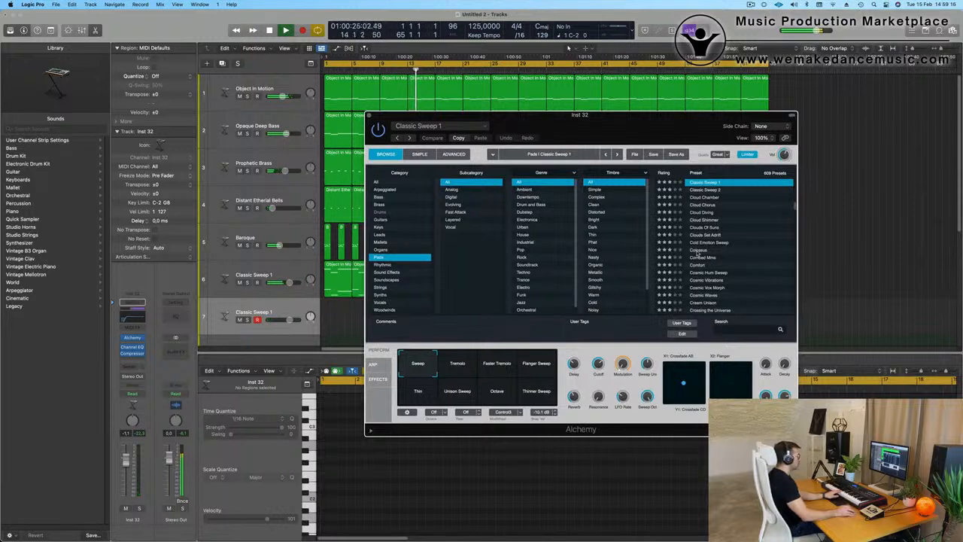
- Audition the Colossus pad, narrow the pads to Fast Attack, and load the Brassy Jazz Ensemble preset
{"action": "left_click", "coordinate": [700, 250]}
{"action": "left_click", "coordinate": [456, 213]}
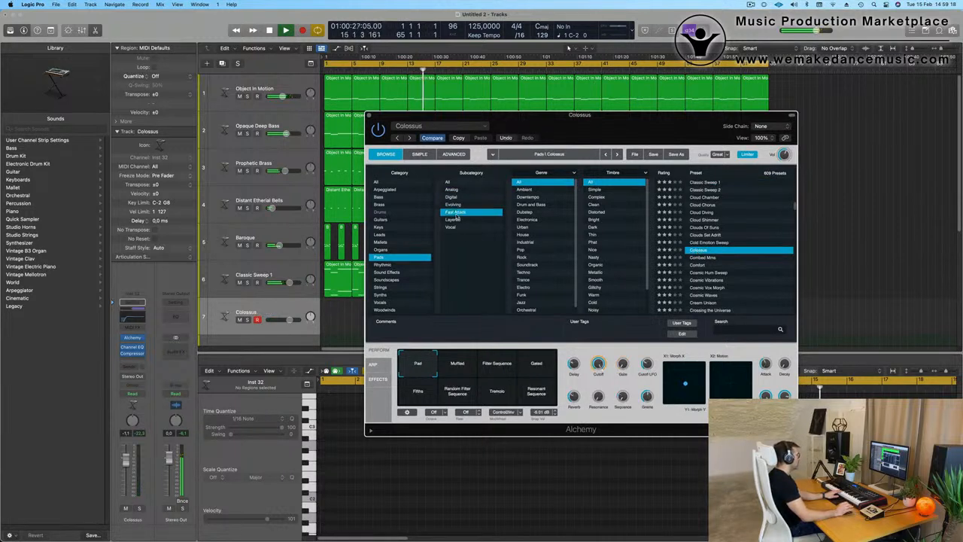
{"action": "left_click", "coordinate": [708, 212]}
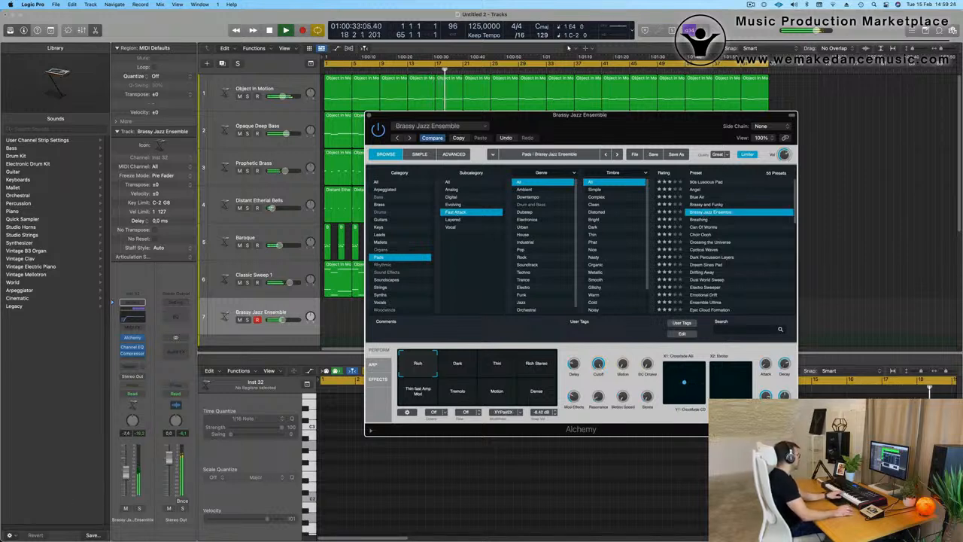
- Add a send to Bus 5 on the Brassy Jazz Ensemble channel
{"action": "left_click", "coordinate": [133, 367]}
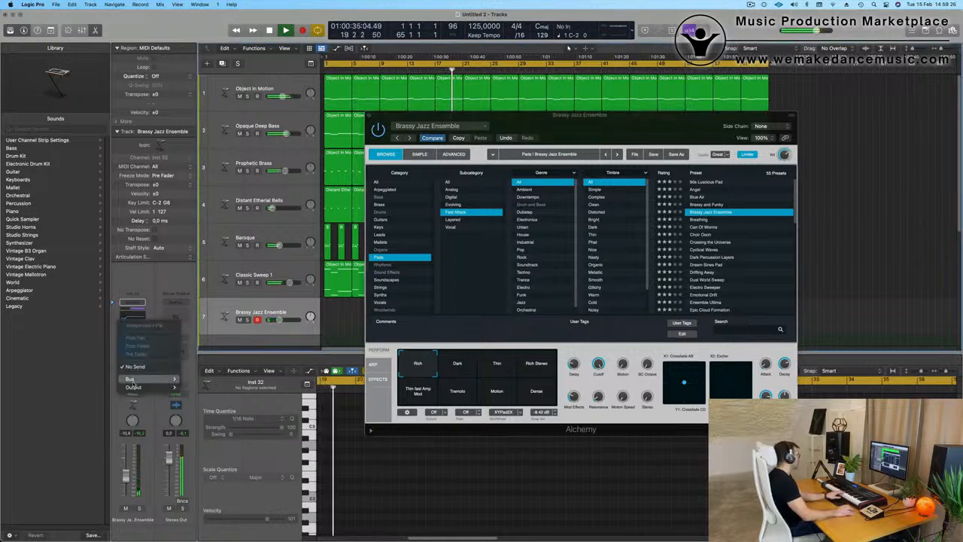
{"action": "mouse_move", "coordinate": [150, 379]}
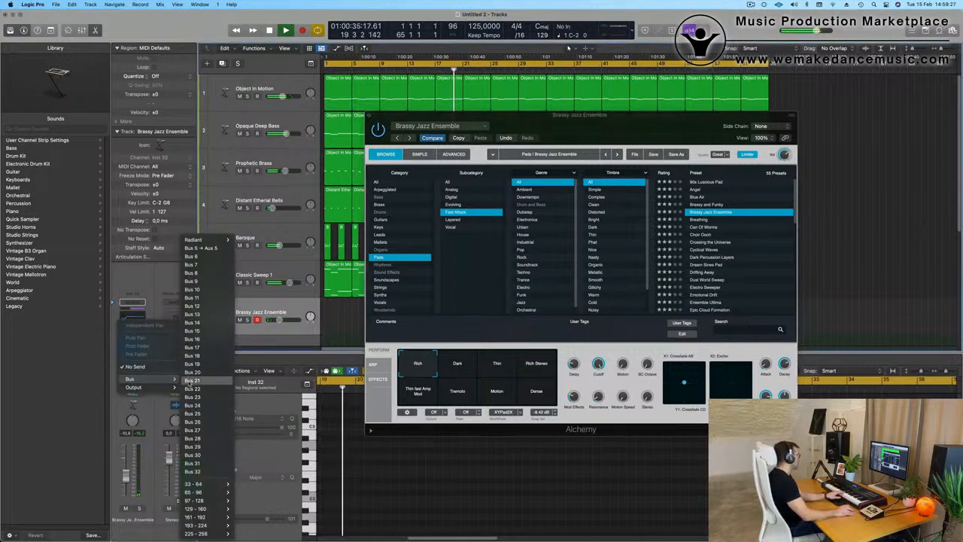
{"action": "left_click", "coordinate": [211, 248]}
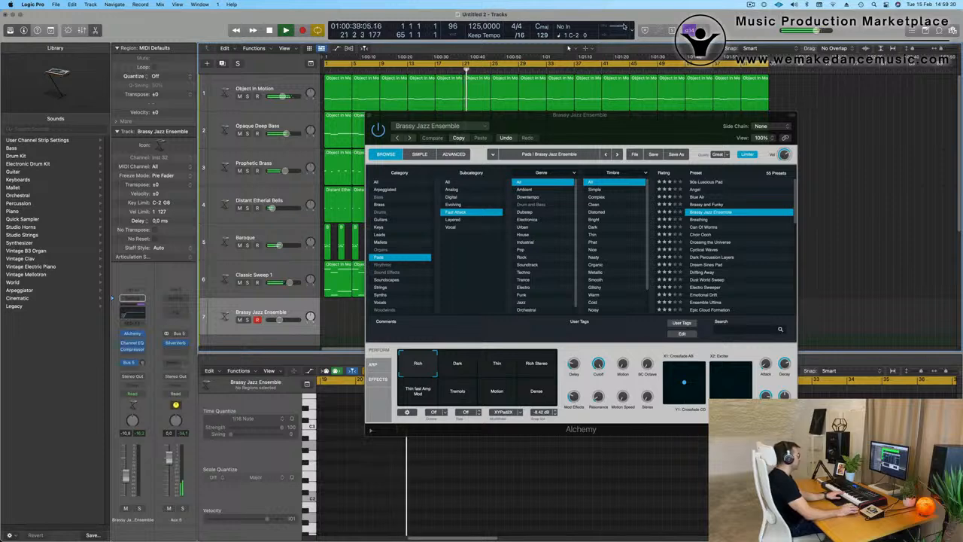
- Show the Performance Meter over the arrangement and move the Alchemy window clear of the track headers
{"action": "double_click", "coordinate": [623, 28]}
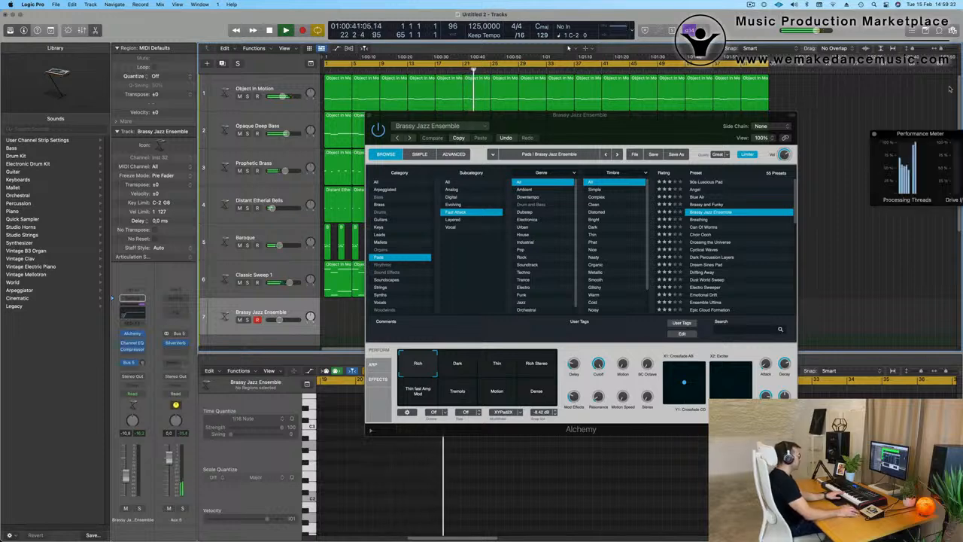
{"action": "left_click_drag", "start_coordinate": [927, 138], "coordinate": [729, 60]}
{"action": "left_click_drag", "start_coordinate": [601, 122], "coordinate": [804, 185]}
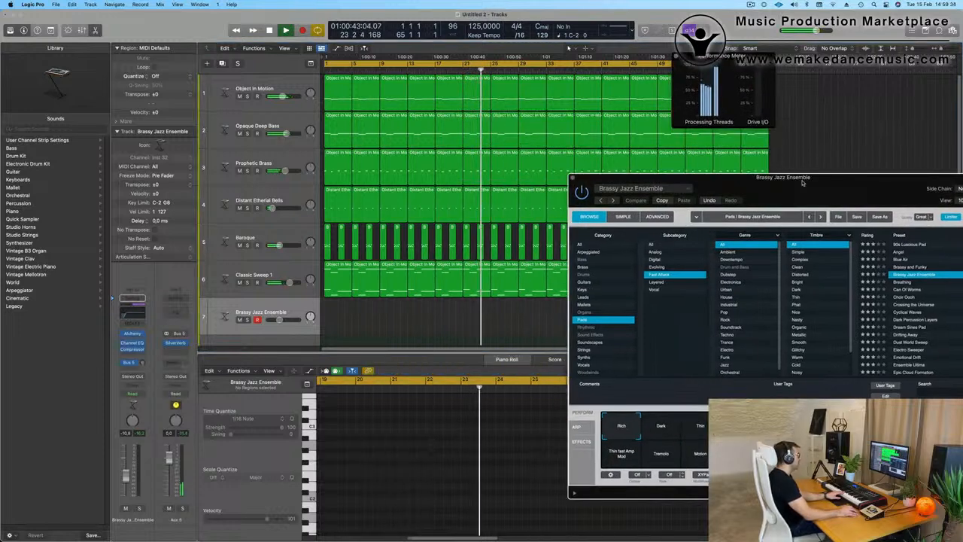
- Compare the processing load with Baroque and Classic Sweep 1 muted and unmuted, replaying from the start
{"action": "left_click", "coordinate": [239, 245]}
{"action": "left_click", "coordinate": [239, 282]}
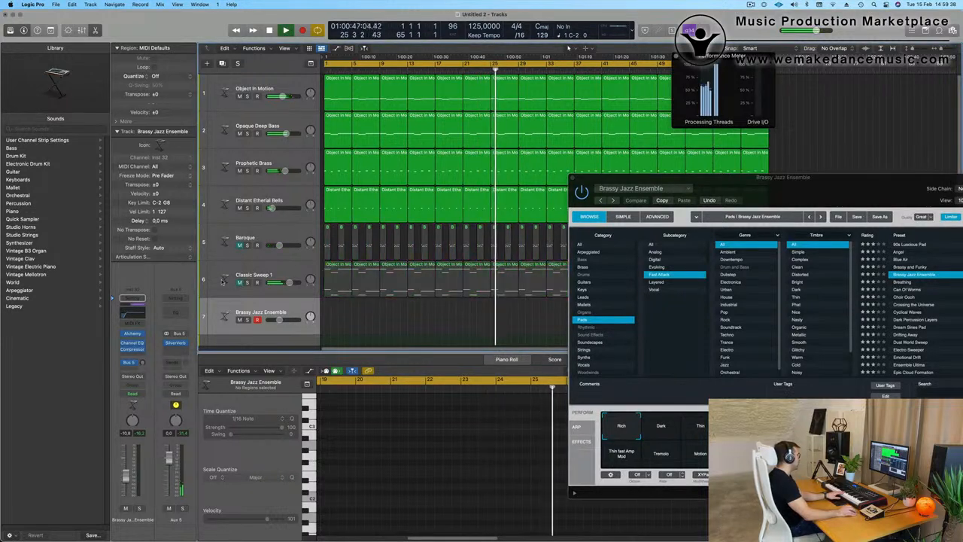
{"action": "key", "text": "Return"}
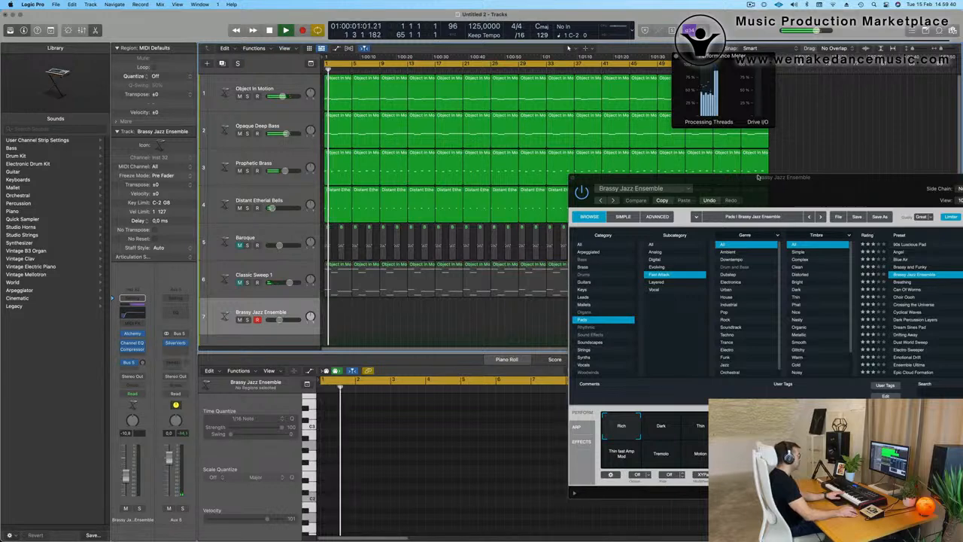
{"action": "left_click_drag", "start_coordinate": [816, 186], "coordinate": [789, 168]}
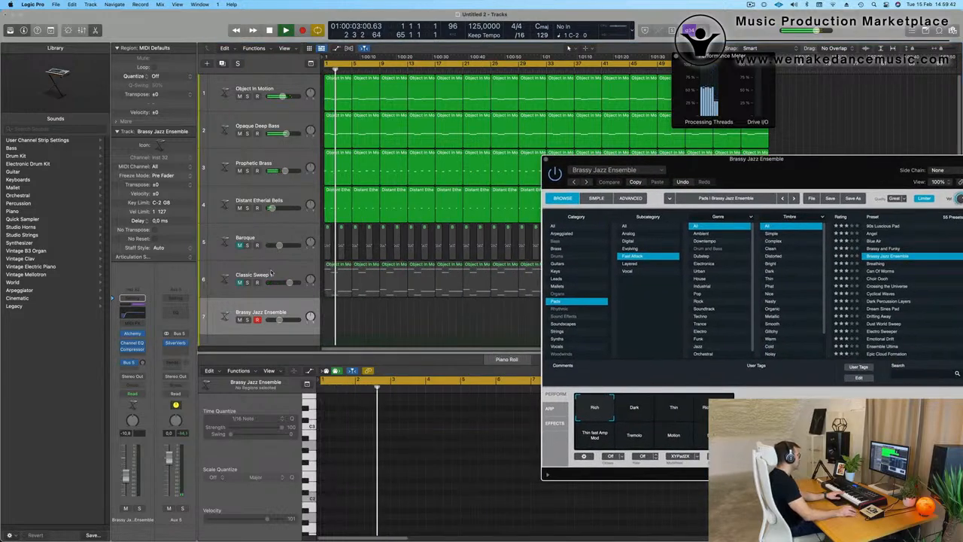
{"action": "left_click", "coordinate": [297, 267]}
{"action": "left_click", "coordinate": [239, 244]}
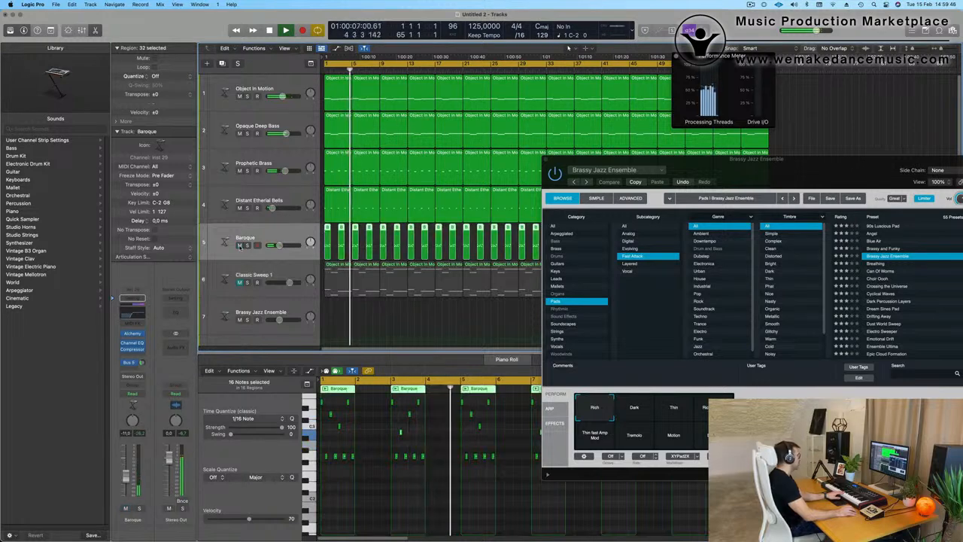
{"action": "left_click", "coordinate": [287, 274]}
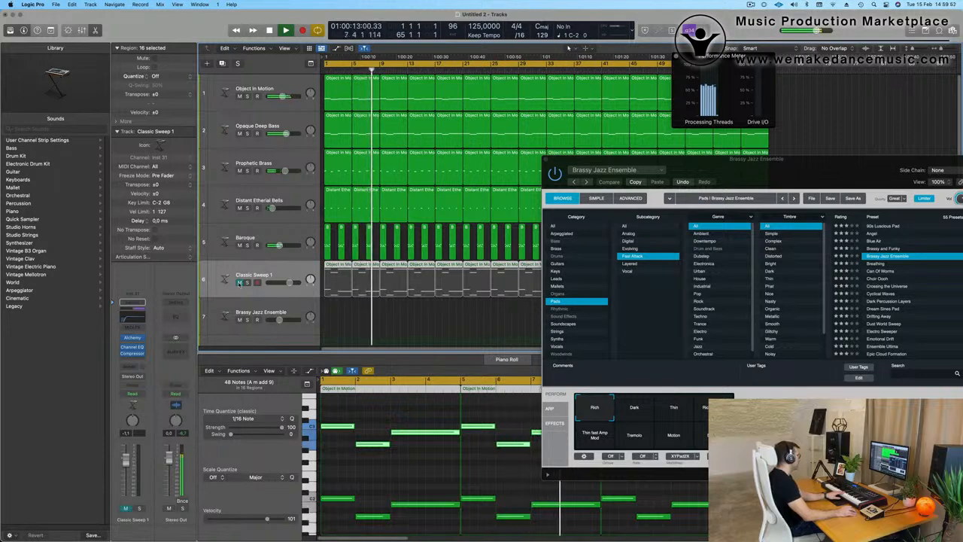
{"action": "left_click", "coordinate": [240, 283]}
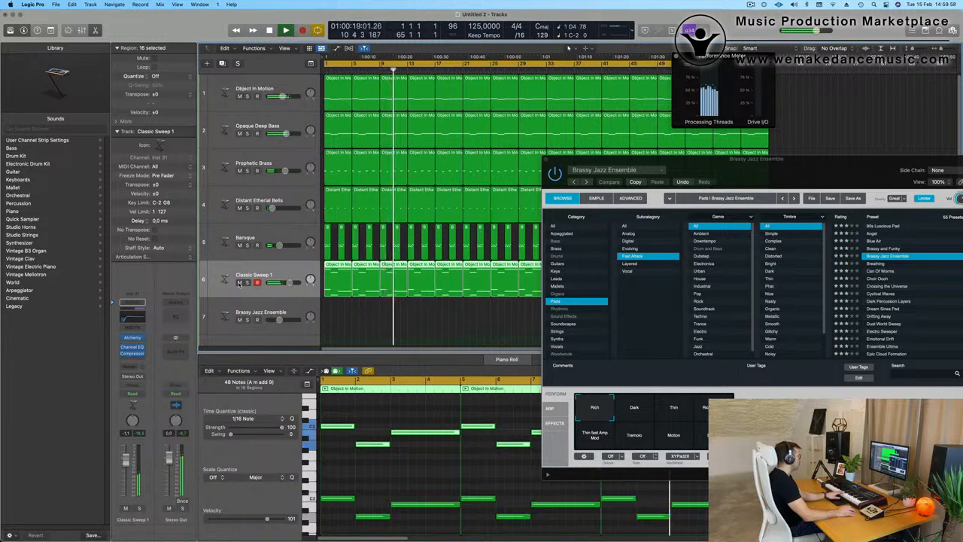
- Select the Brassy Jazz Ensemble track for live playing and mute the Classic Sweep 1 and Baroque tracks
{"action": "left_click", "coordinate": [268, 305]}
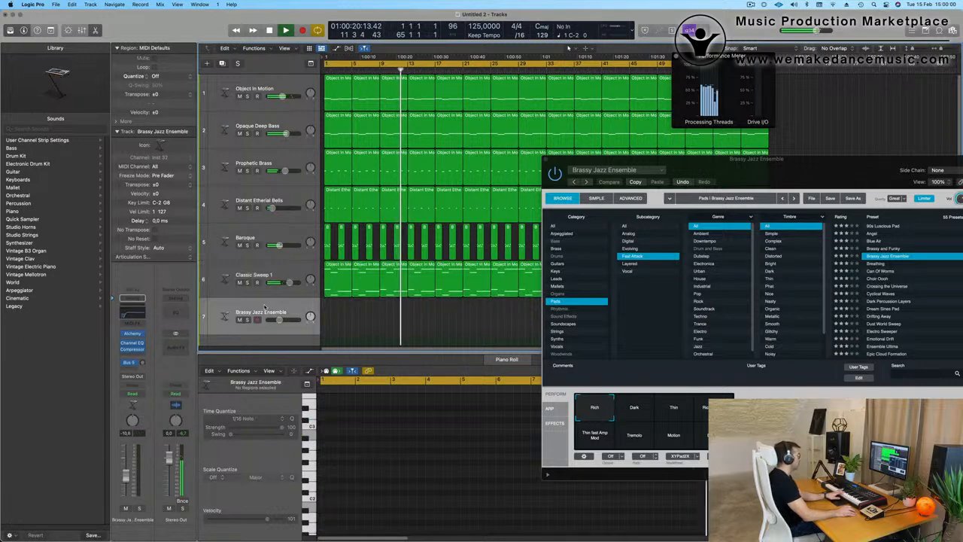
{"action": "left_click_drag", "start_coordinate": [790, 172], "coordinate": [771, 71]}
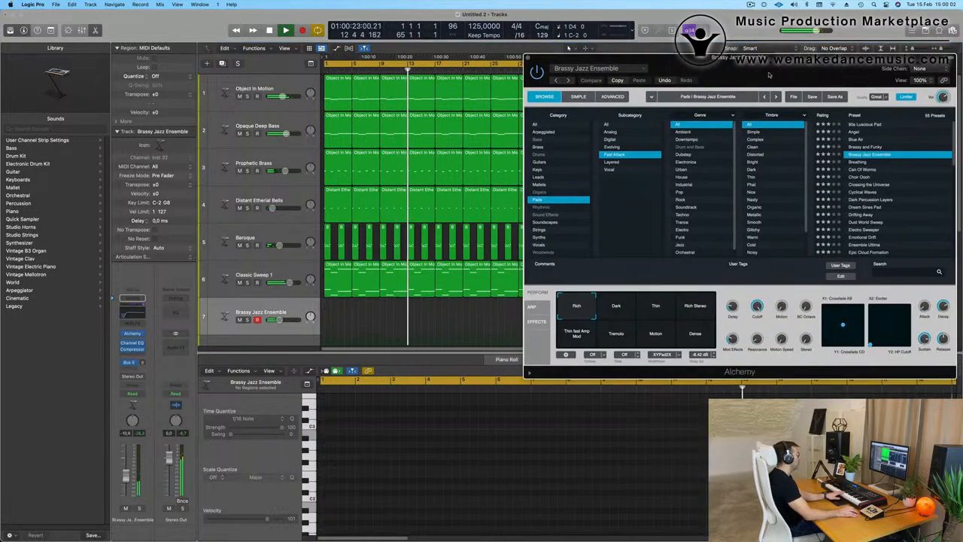
{"action": "left_click", "coordinate": [240, 282]}
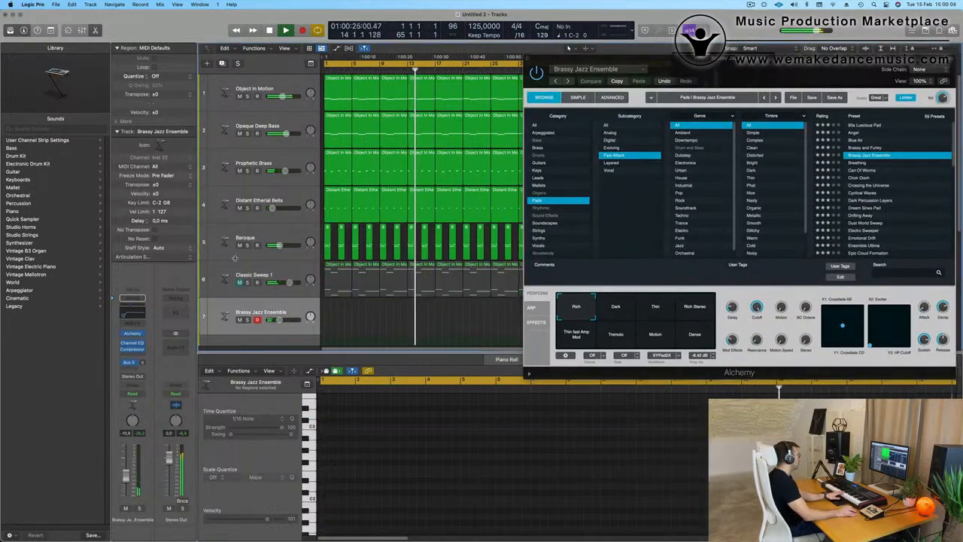
{"action": "left_click", "coordinate": [239, 246]}
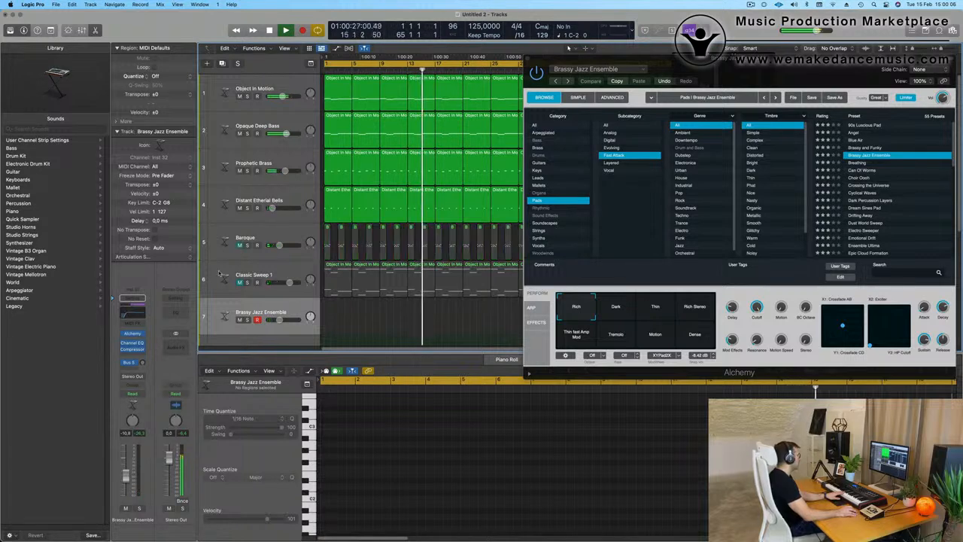
- Close the Performance Meter and mute the Distant Etherial Bells track
{"action": "left_click_drag", "start_coordinate": [783, 61], "coordinate": [665, 225]}
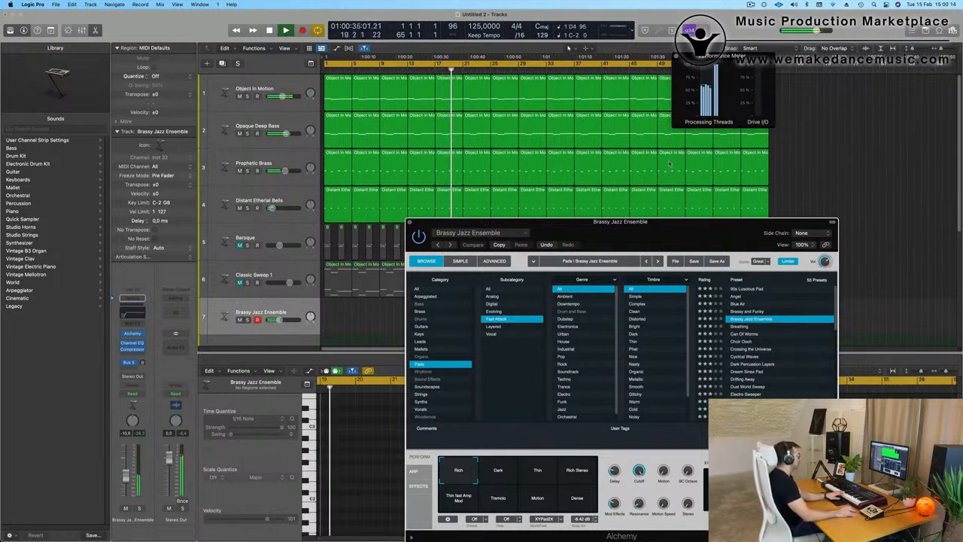
{"action": "left_click_drag", "start_coordinate": [664, 225], "coordinate": [714, 133]}
{"action": "left_click", "coordinate": [675, 56]}
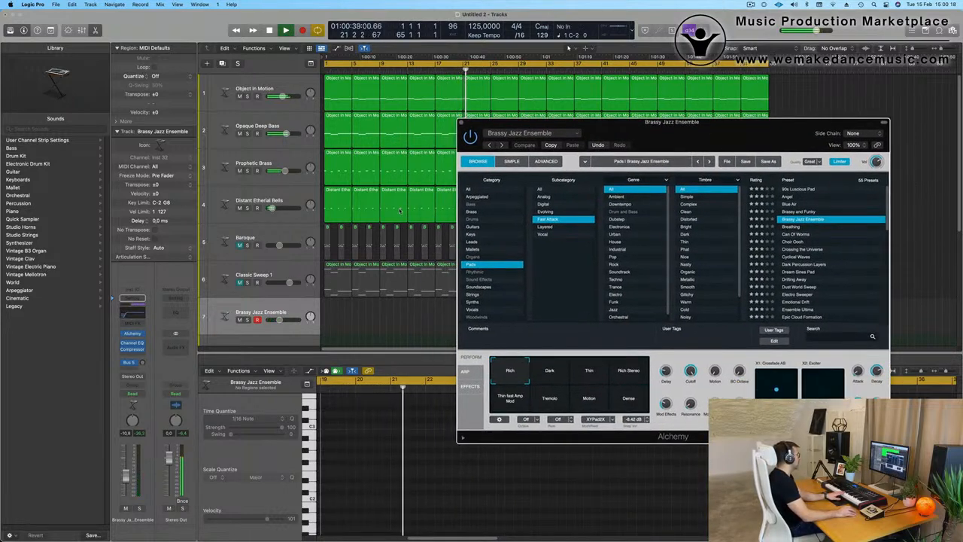
{"action": "left_click", "coordinate": [239, 209]}
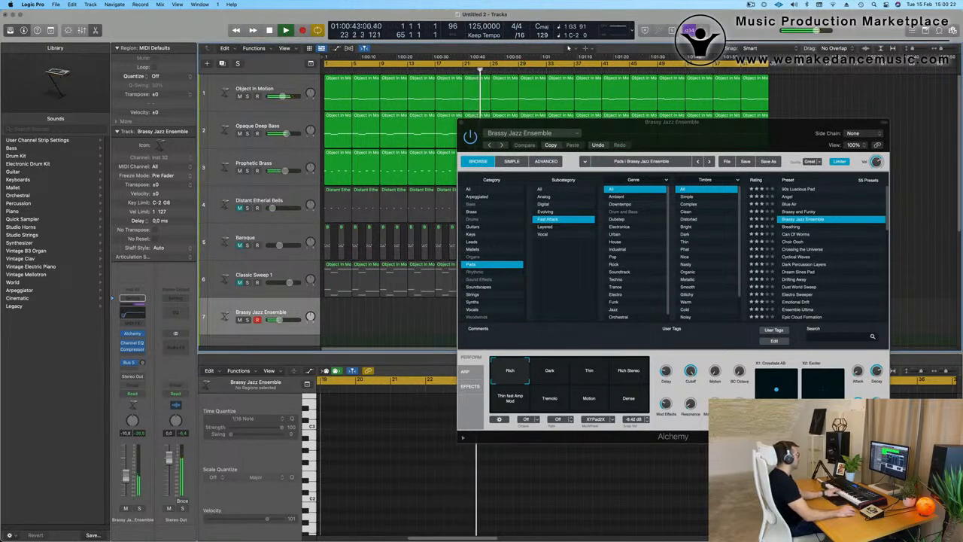
- Set the Alchemy sound quality of the Brassy Jazz Ensemble track to Good
{"action": "left_click_drag", "start_coordinate": [703, 144], "coordinate": [588, 129]}
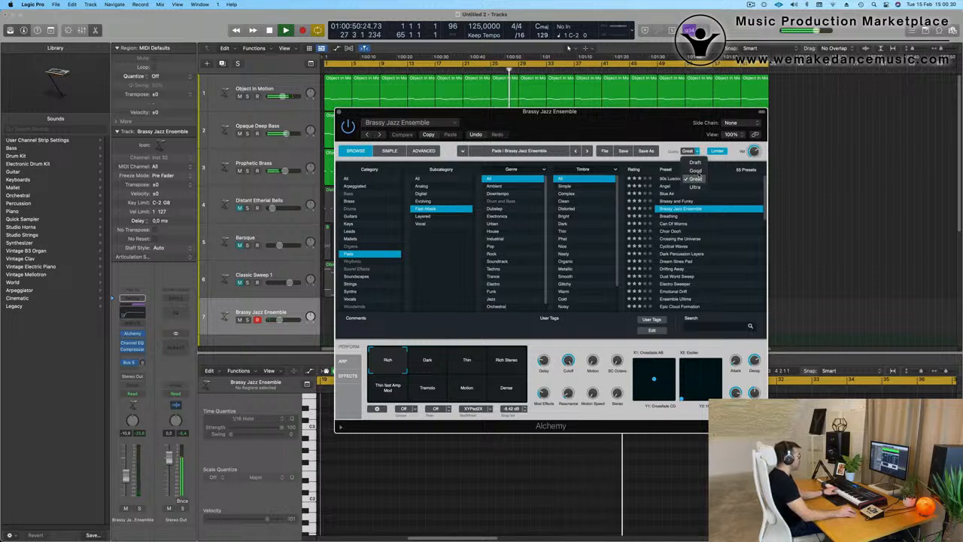
{"action": "left_click_drag", "start_coordinate": [630, 123], "coordinate": [636, 124]}
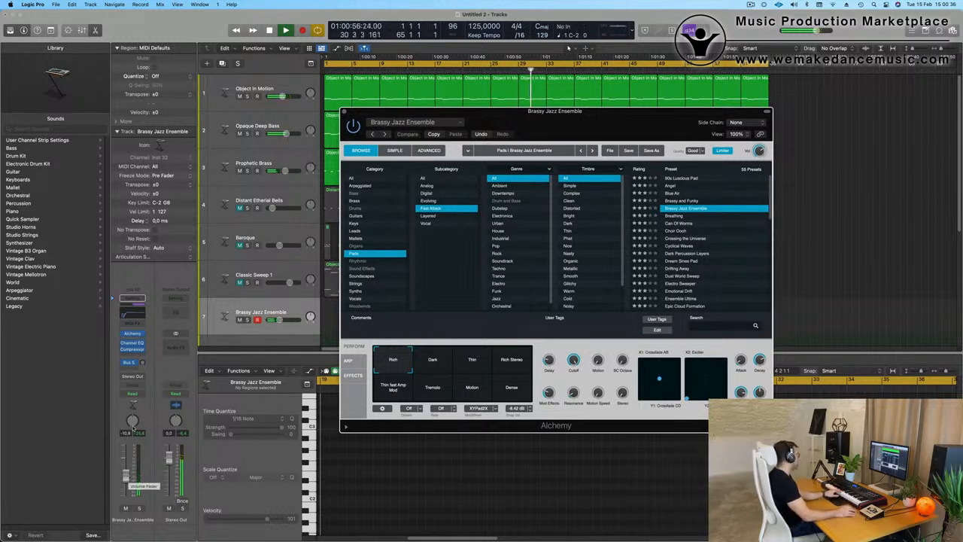
{"action": "left_click_drag", "start_coordinate": [561, 122], "coordinate": [610, 275]}
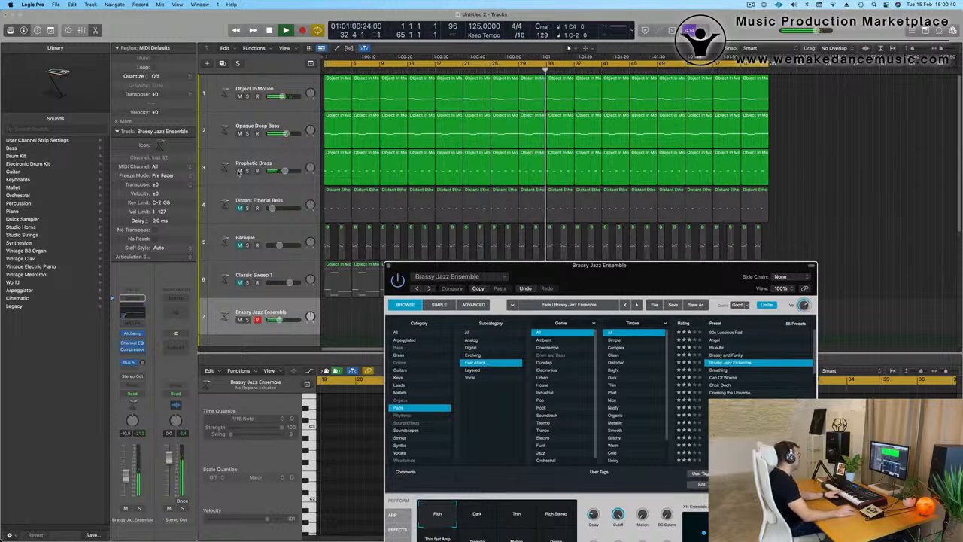
- Mute Prophetic Brass, Opaque Deep Bass and Object In Motion, and check the processing load in the Performance Meter
{"action": "left_click", "coordinate": [239, 171]}
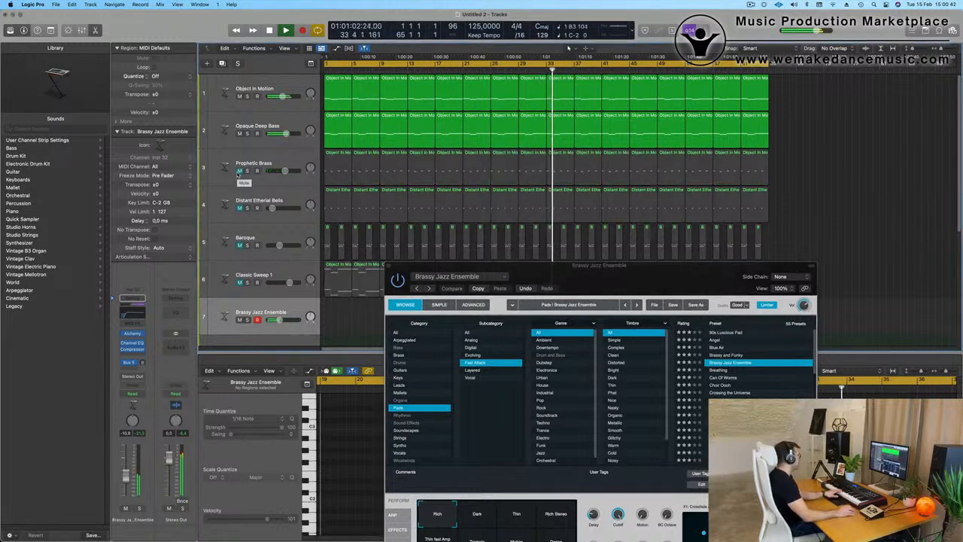
{"action": "left_click", "coordinate": [263, 95]}
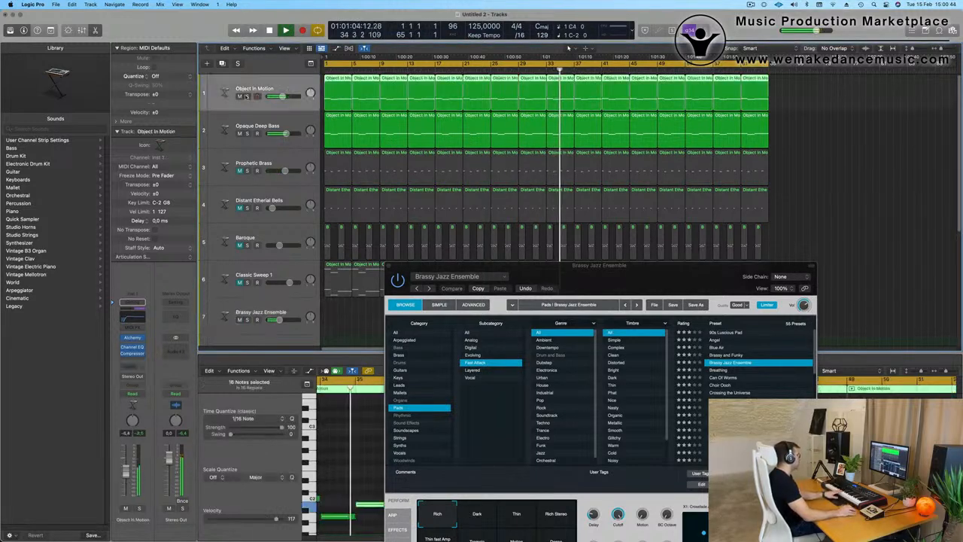
{"action": "left_click", "coordinate": [247, 97]}
{"action": "left_click", "coordinate": [247, 98]}
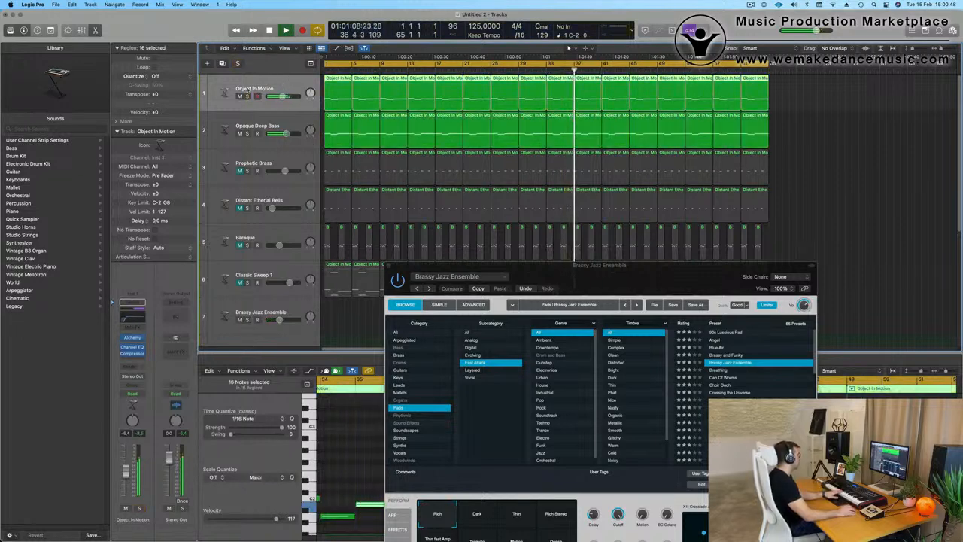
{"action": "left_click", "coordinate": [240, 134]}
{"action": "left_click", "coordinate": [240, 97]}
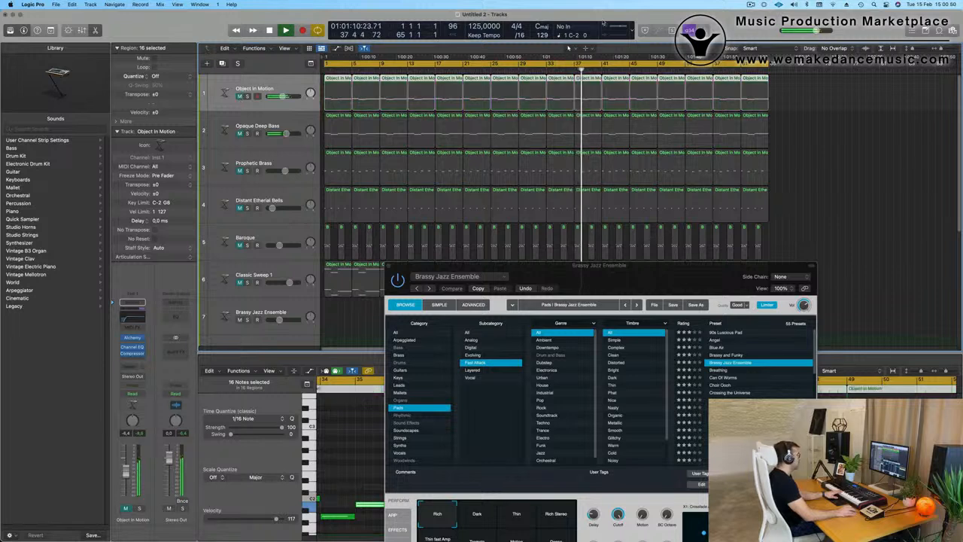
{"action": "double_click", "coordinate": [618, 29]}
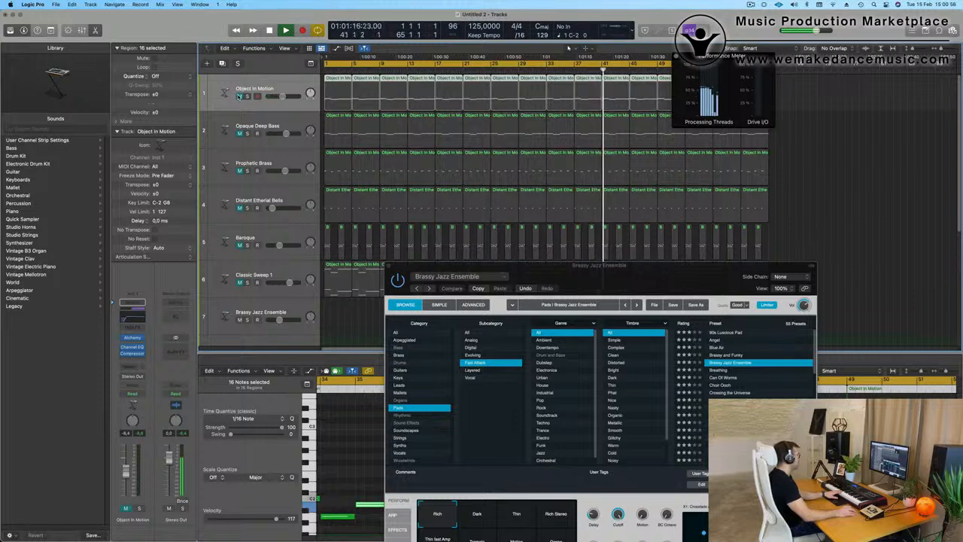
- Unmute the Prophetic Brass, Distant Etherial Bells, Baroque and Classic Sweep 1 tracks
{"action": "scroll", "coordinate": [249, 120], "scroll_direction": "down", "scroll_amount": 5}
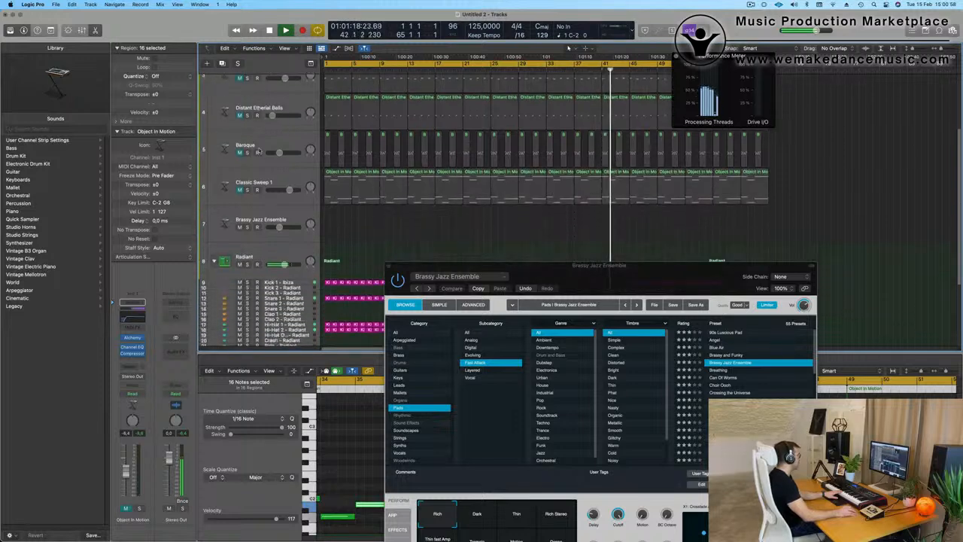
{"action": "scroll", "coordinate": [259, 151], "scroll_direction": "up", "scroll_amount": 1}
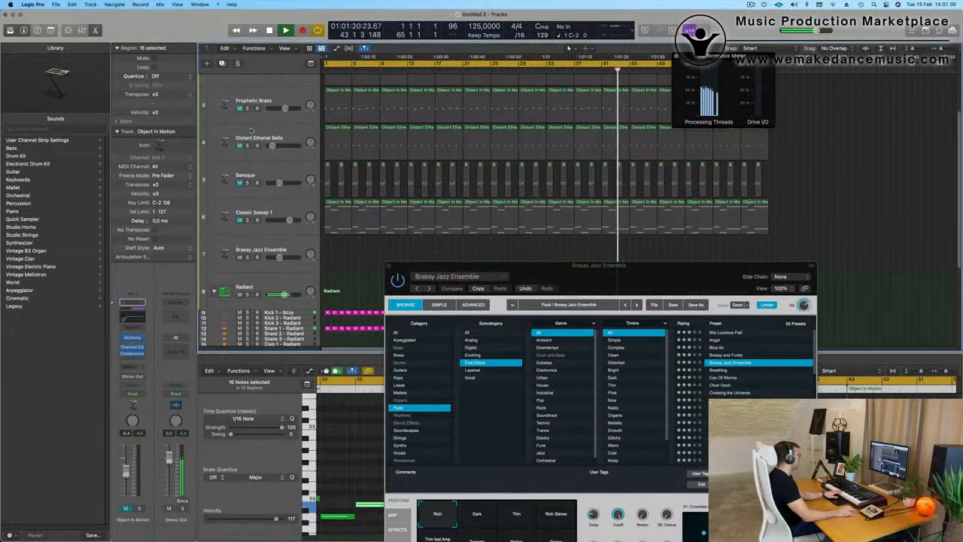
{"action": "left_click_drag", "start_coordinate": [239, 108], "coordinate": [239, 221]}
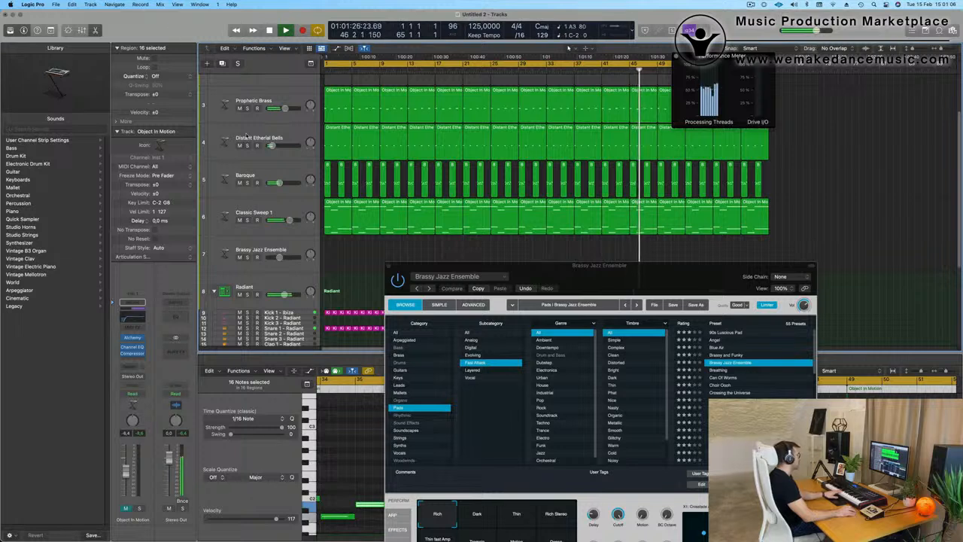
- Select the Brassy Jazz Ensemble track for live playing and restart playback from the beginning of the song
{"action": "left_click", "coordinate": [294, 246]}
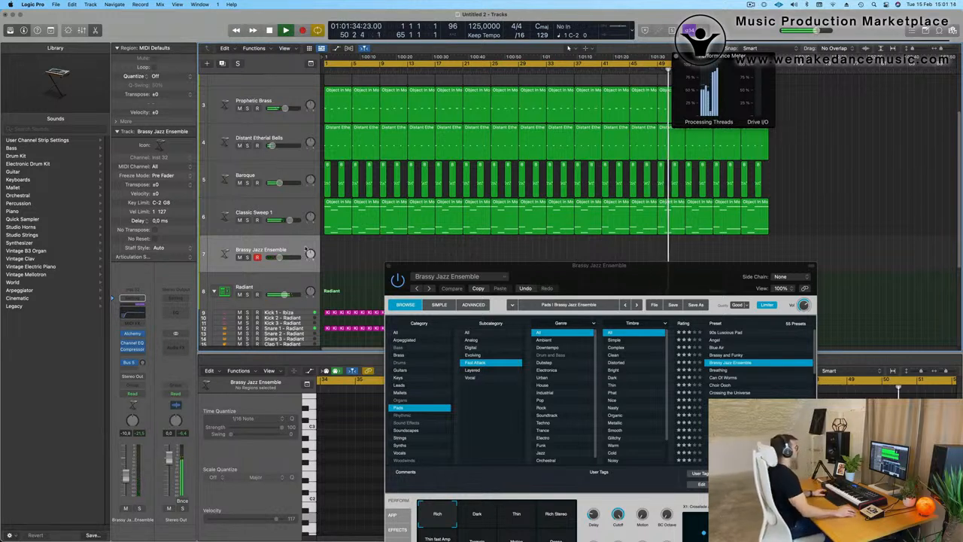
{"action": "key", "text": "space"}
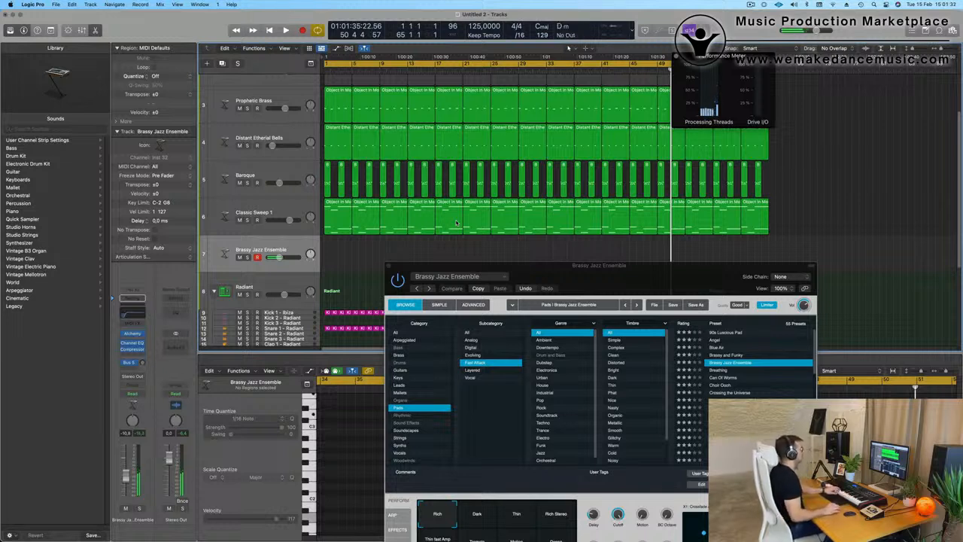
{"action": "key", "text": "space"}
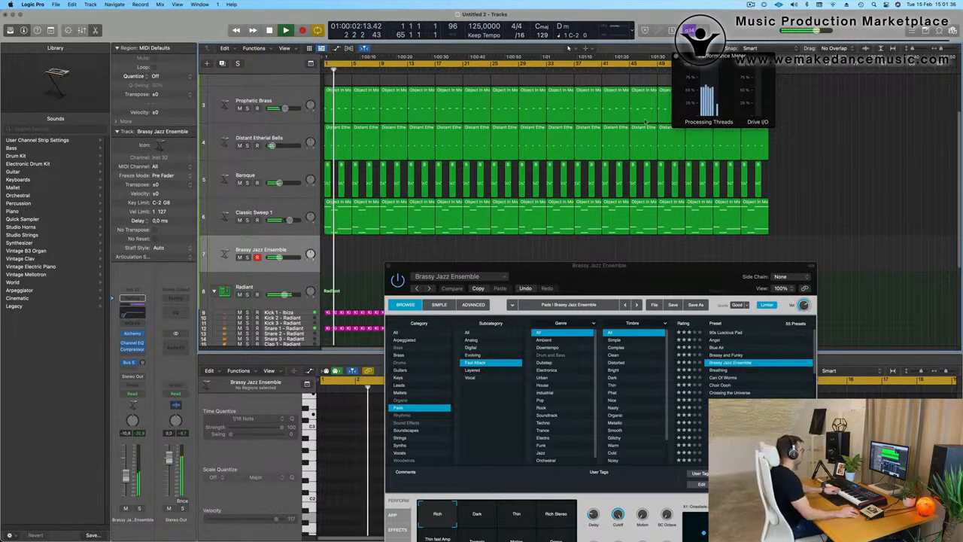
- Try the Dark variation of Brassy Jazz Ensemble, and audition the Can Of Worms and Metallic Sweeps presets in Alchemy
{"action": "left_click_drag", "start_coordinate": [677, 270], "coordinate": [705, 208]}
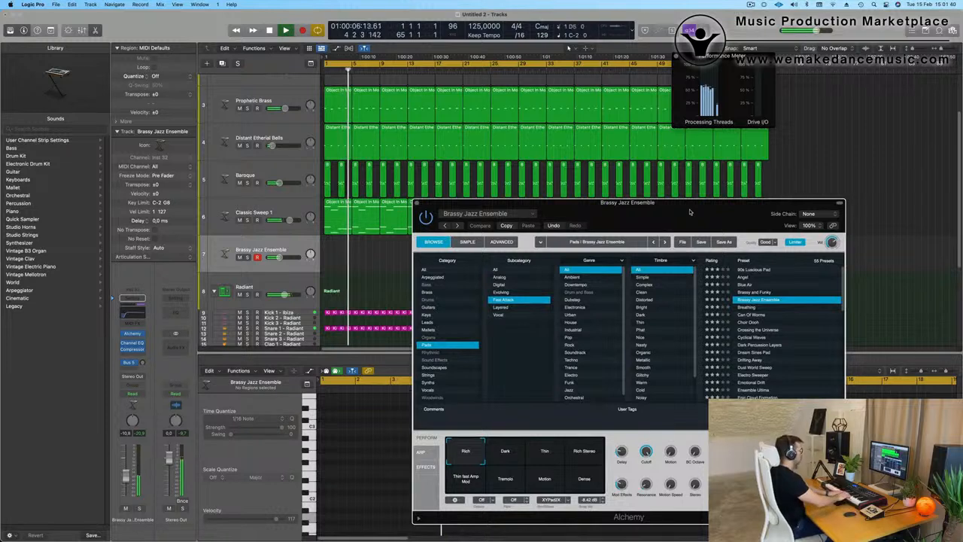
{"action": "left_click", "coordinate": [507, 453]}
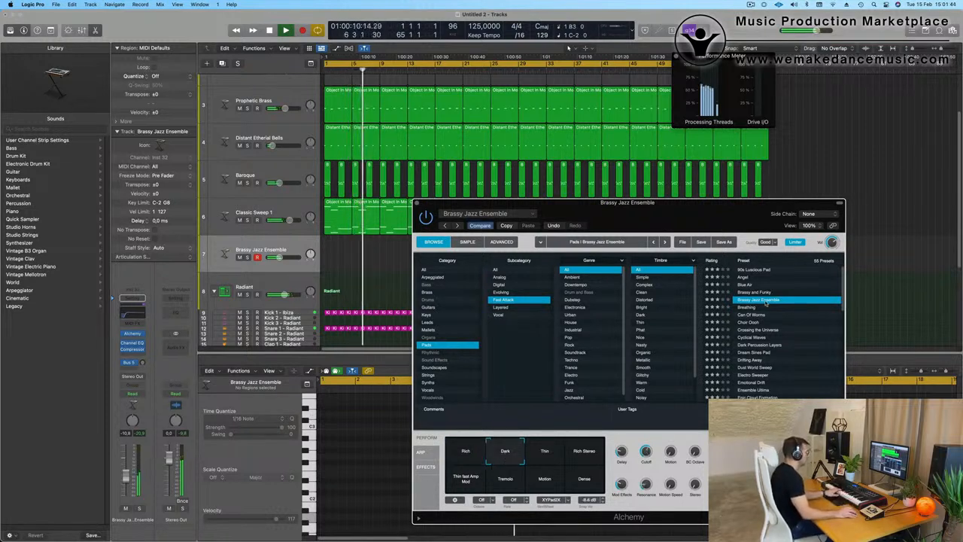
{"action": "left_click", "coordinate": [749, 316]}
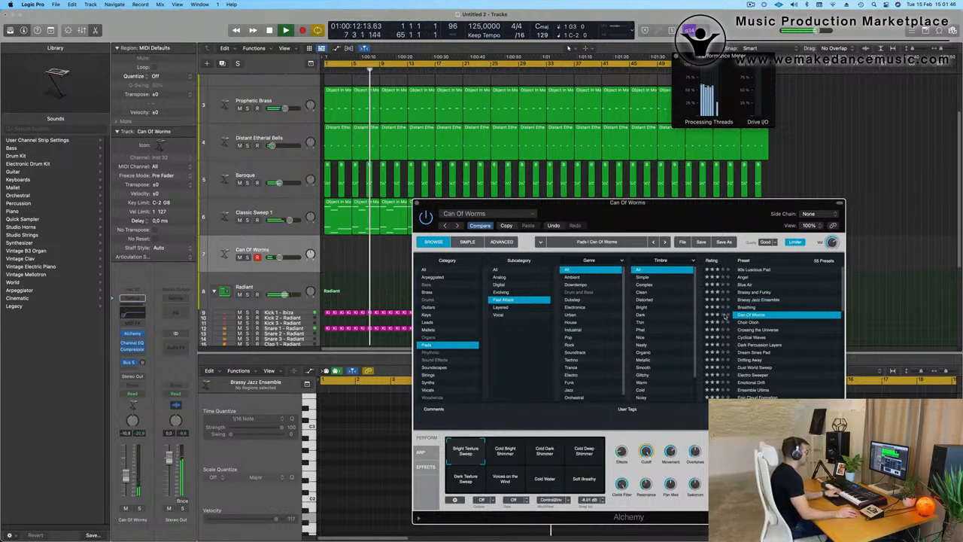
{"action": "scroll", "coordinate": [795, 346], "scroll_direction": "down", "scroll_amount": 3}
{"action": "scroll", "coordinate": [795, 346], "scroll_direction": "down", "scroll_amount": 3}
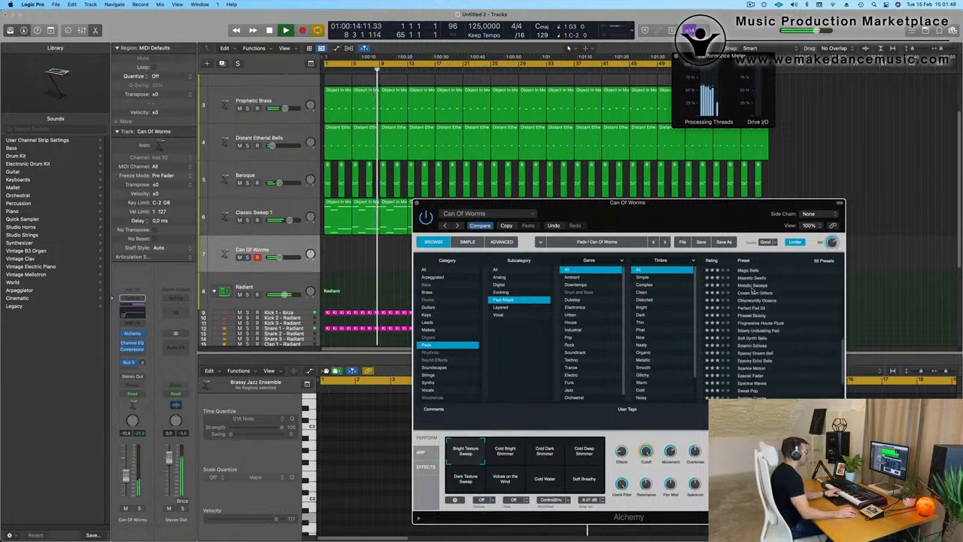
{"action": "left_click", "coordinate": [752, 286]}
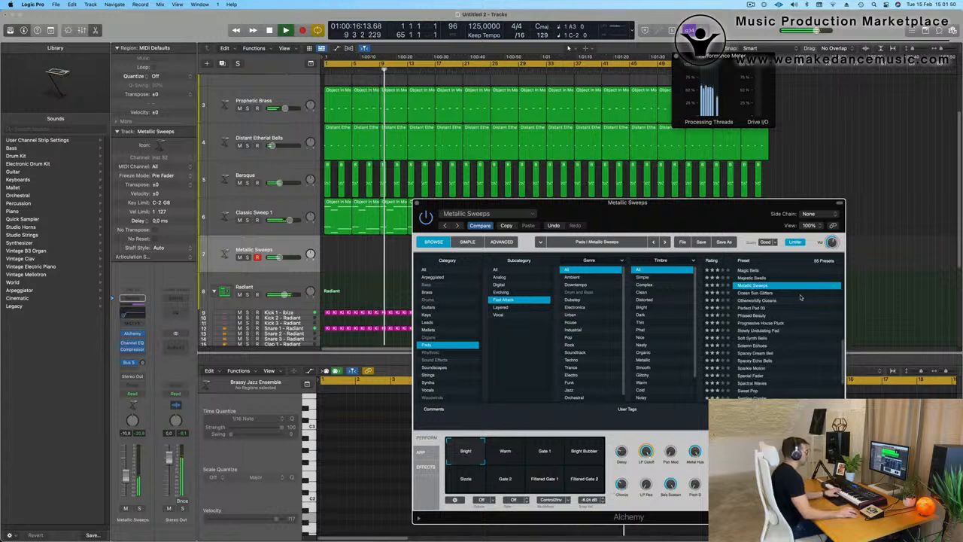
- Audition the Spacey Echo Bells, Sparkle Motion, Triumphant Swirling Pad, Vox Choir and Wave Sequence 2 presets on track 7
{"action": "scroll", "coordinate": [760, 305], "scroll_direction": "down", "scroll_amount": 3}
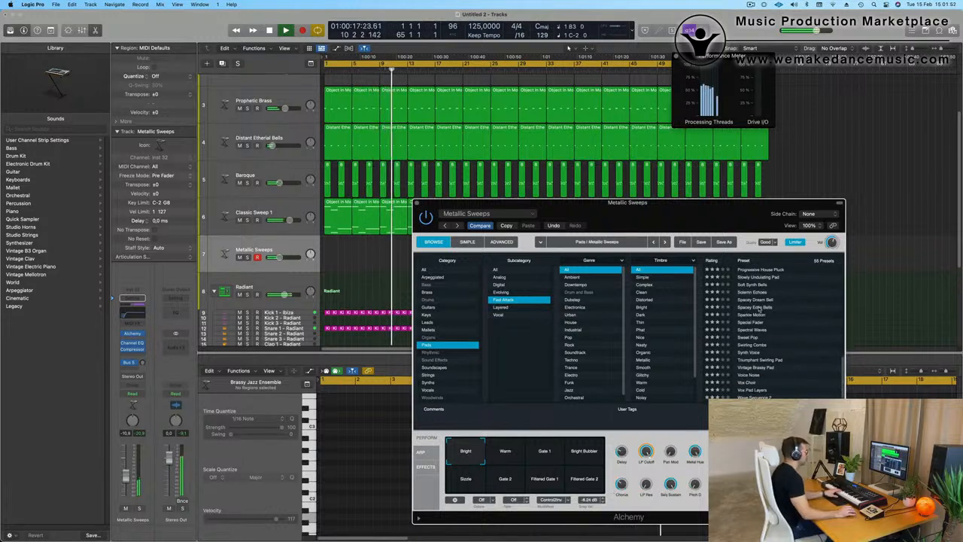
{"action": "left_click", "coordinate": [760, 308]}
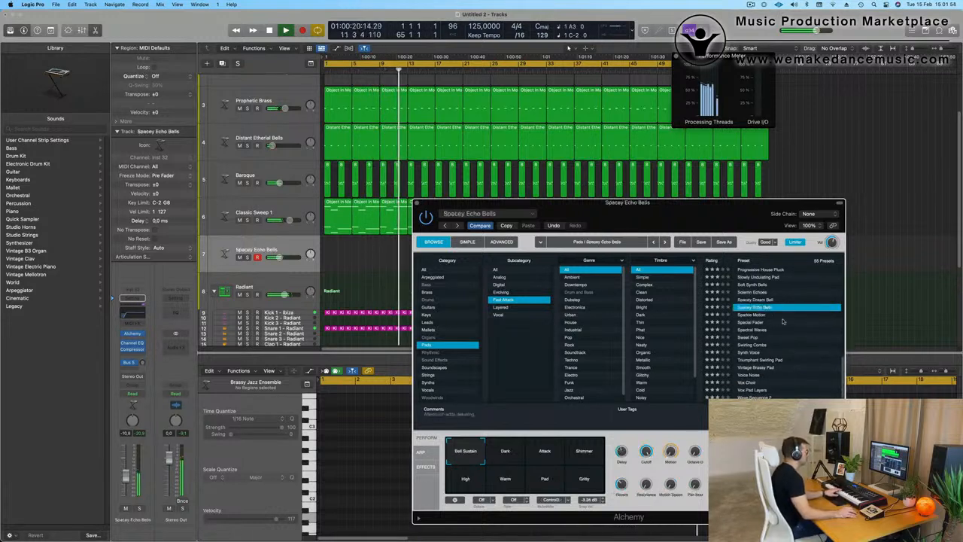
{"action": "left_click", "coordinate": [760, 316]}
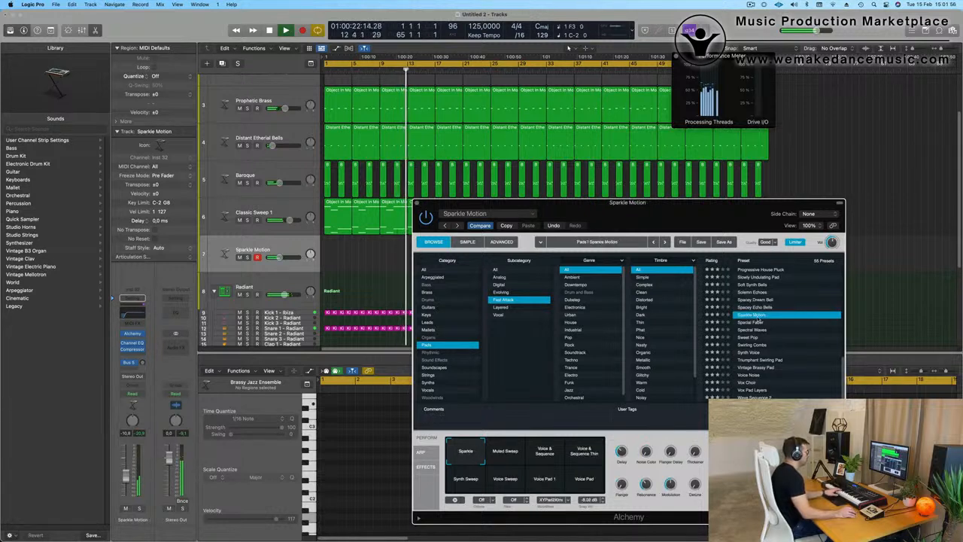
{"action": "left_click", "coordinate": [762, 361]}
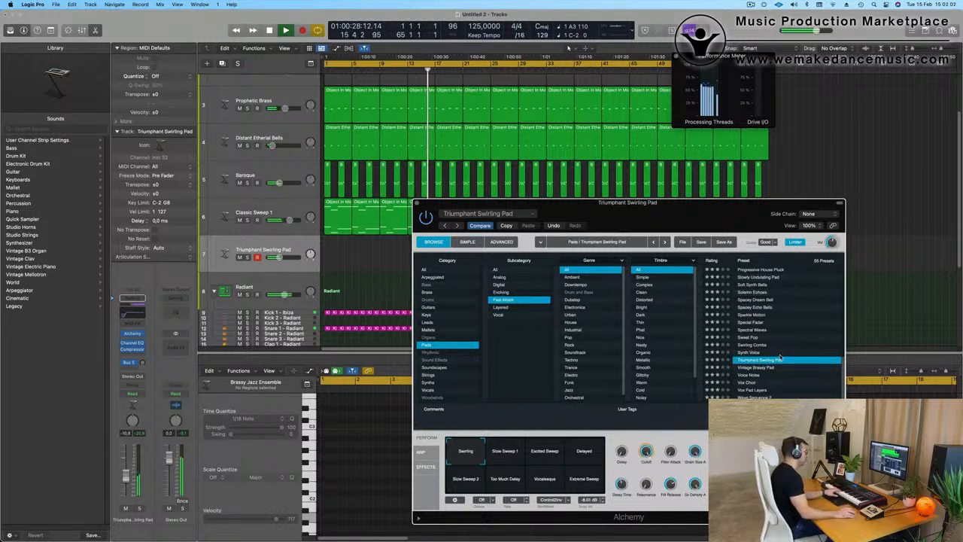
{"action": "left_click", "coordinate": [760, 382]}
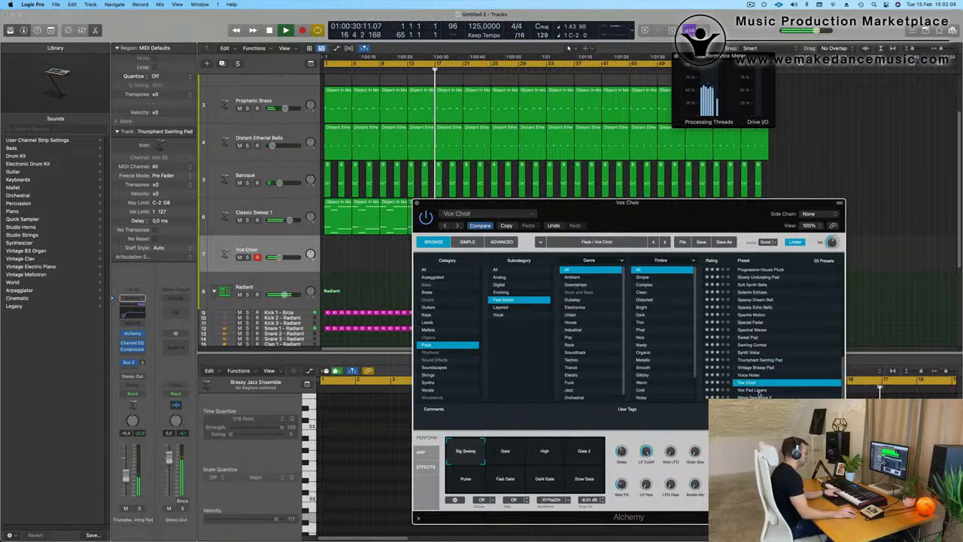
{"action": "left_click", "coordinate": [757, 396]}
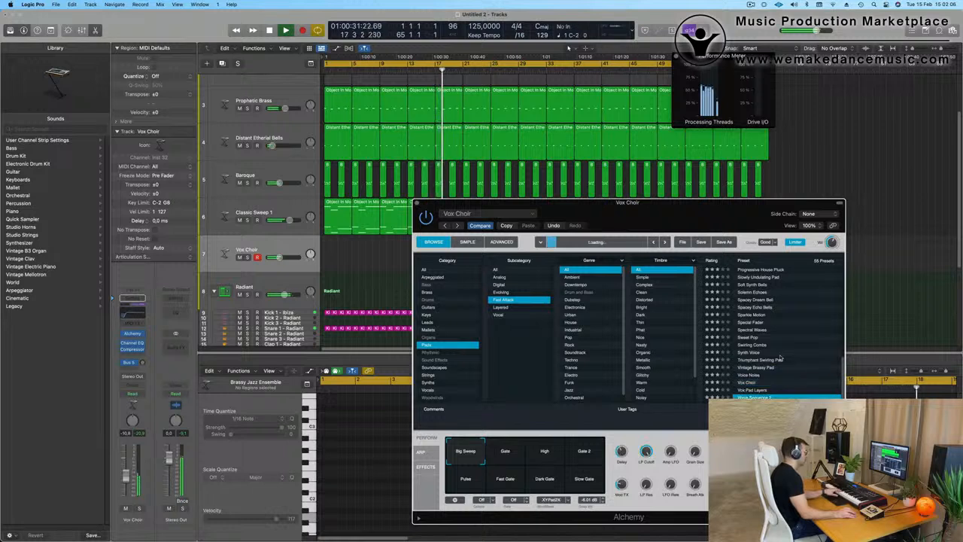
{"action": "scroll", "coordinate": [785, 354], "scroll_direction": "up", "scroll_amount": 10}
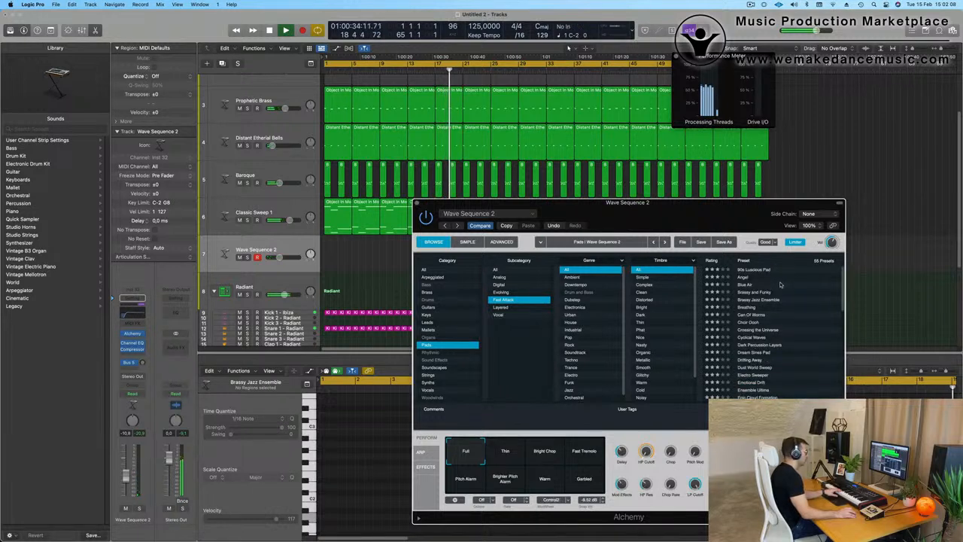
- Audition the Angel, Breathing and Crossing the Universe pad presets on track 7
{"action": "left_click", "coordinate": [744, 278]}
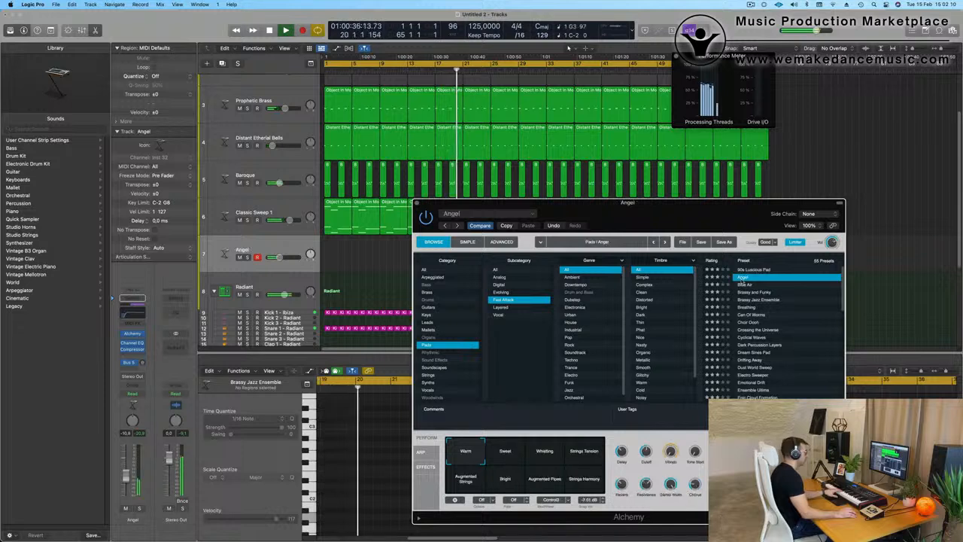
{"action": "left_click", "coordinate": [805, 308]}
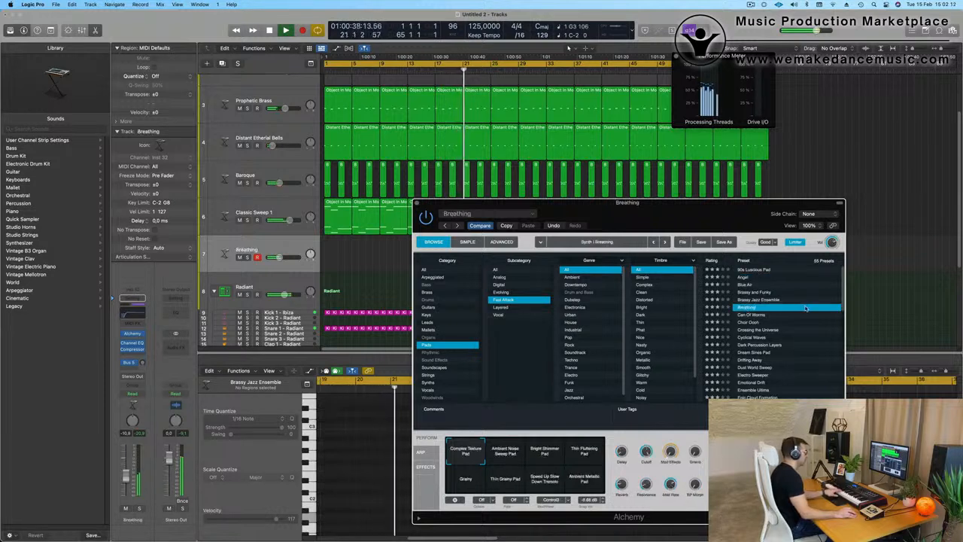
{"action": "left_click", "coordinate": [764, 330]}
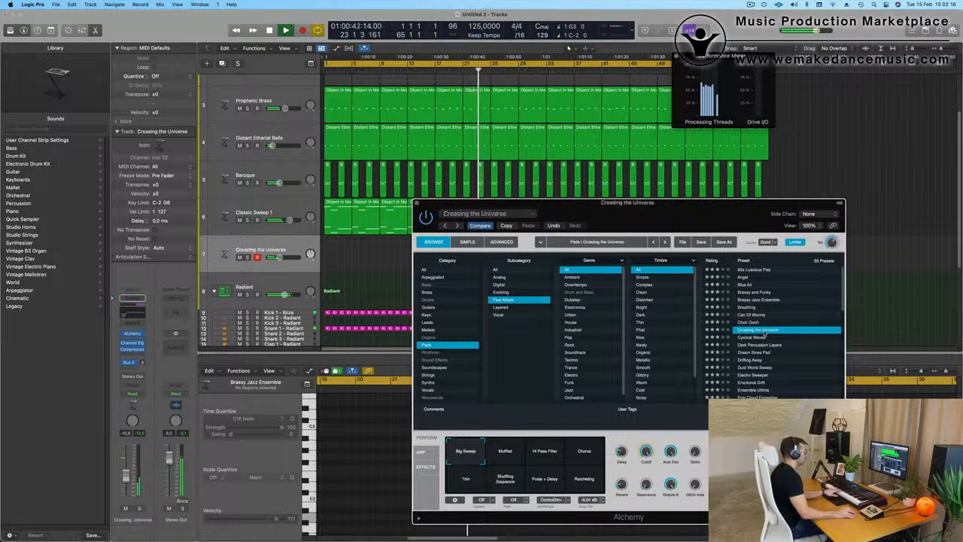
- Load the Epic Cloud Formation preset from Alchemy's fast-attack pads on track 7
{"action": "scroll", "coordinate": [806, 325], "scroll_direction": "down", "scroll_amount": 1}
{"action": "scroll", "coordinate": [805, 326], "scroll_direction": "down", "scroll_amount": 4}
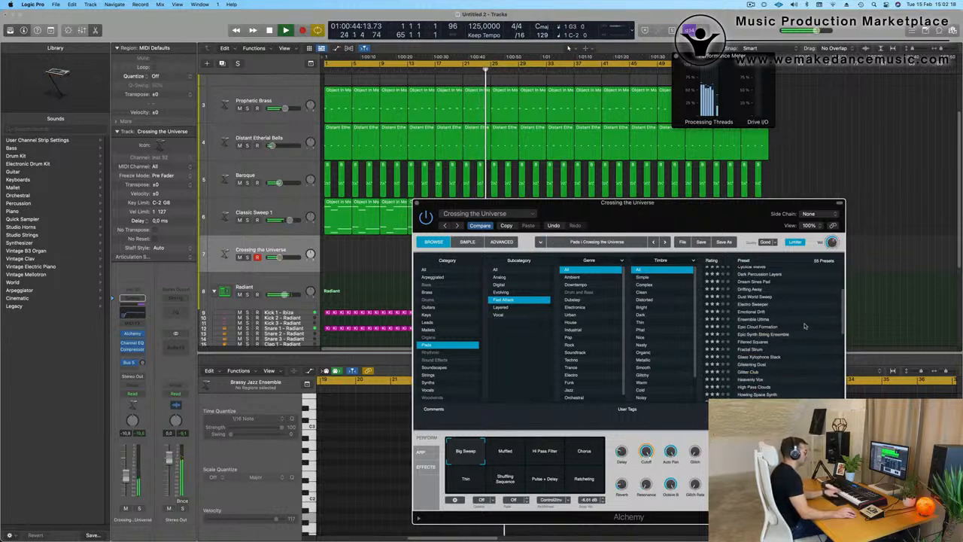
{"action": "left_click", "coordinate": [748, 327]}
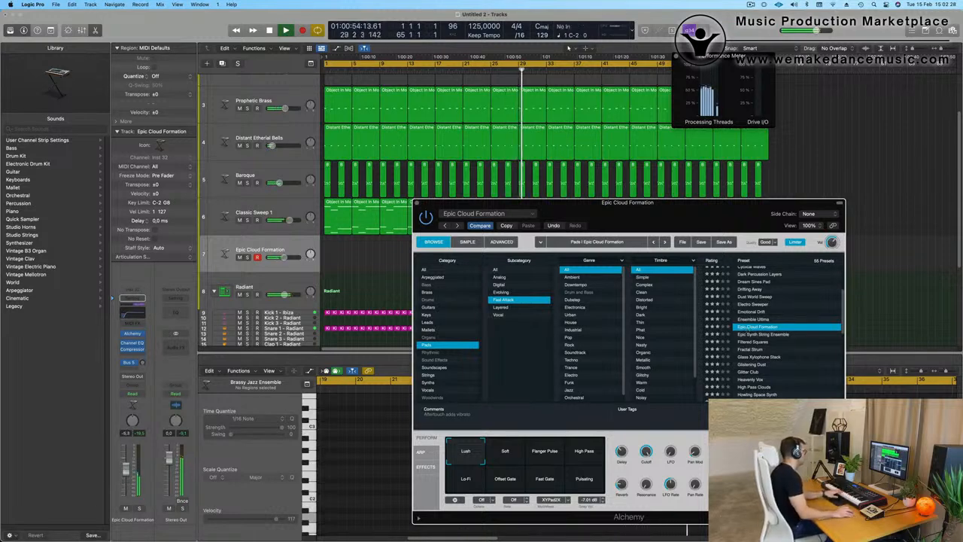
- Unmute the Object In Motion and Opaque Deep Bass tracks
{"action": "scroll", "coordinate": [278, 98], "scroll_direction": "up", "scroll_amount": 4}
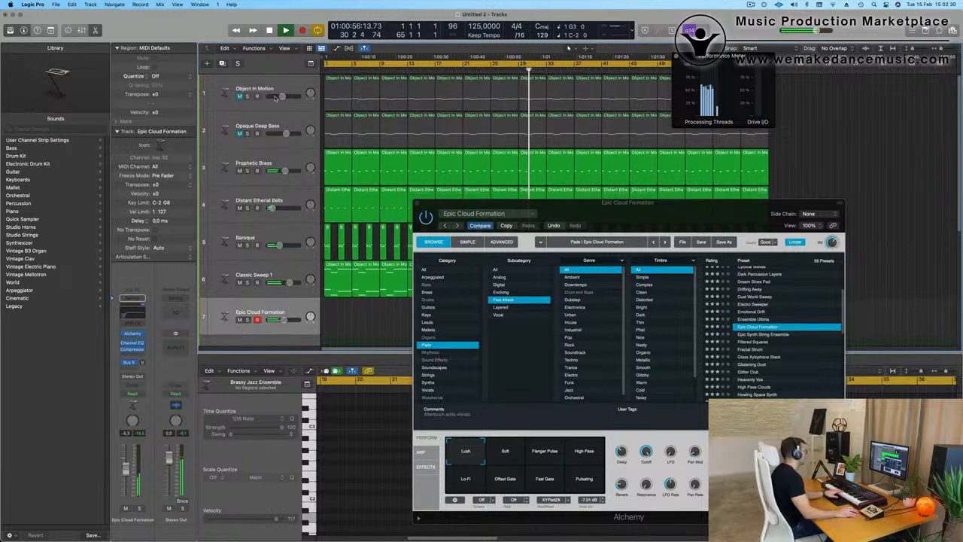
{"action": "left_click", "coordinate": [239, 96]}
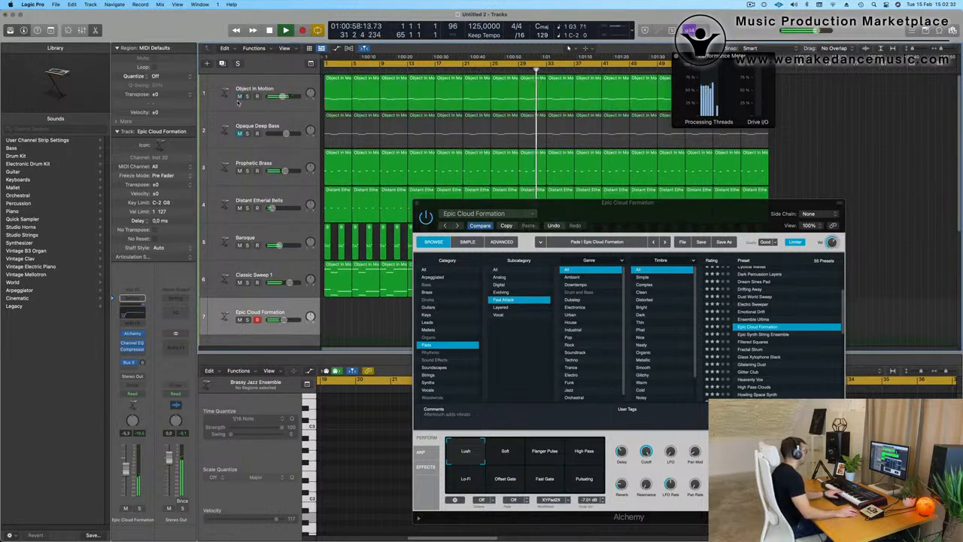
{"action": "left_click", "coordinate": [240, 133]}
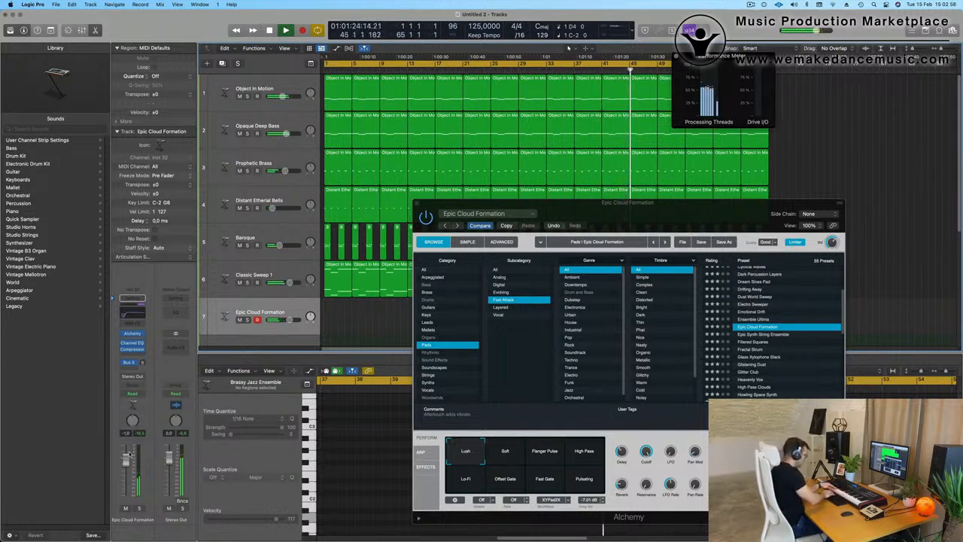
- Finish recording the Epic Cloud Formation part, and move the Alchemy window and Performance Meter clear of the recorded regions
{"action": "key", "text": "t"}
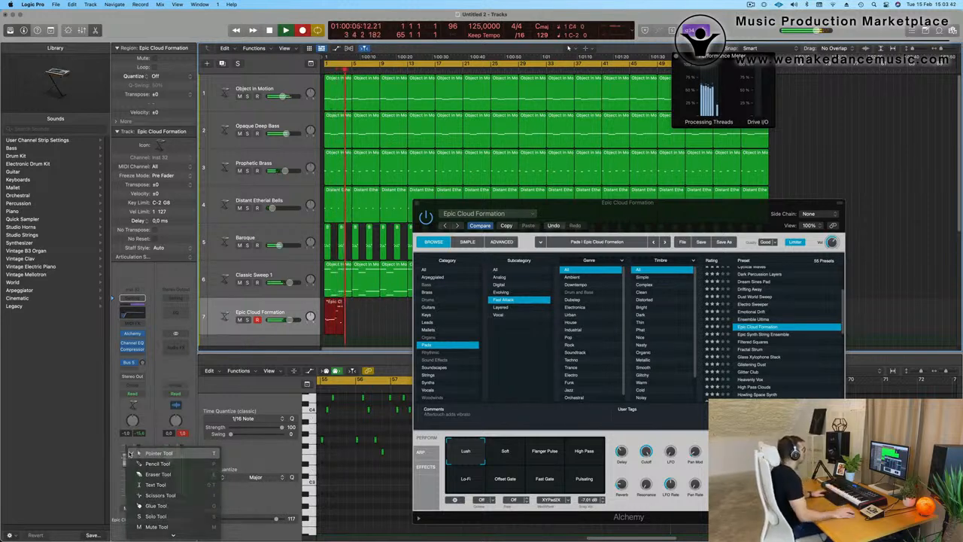
{"action": "key", "text": "space"}
{"action": "left_click_drag", "start_coordinate": [682, 209], "coordinate": [610, 392]}
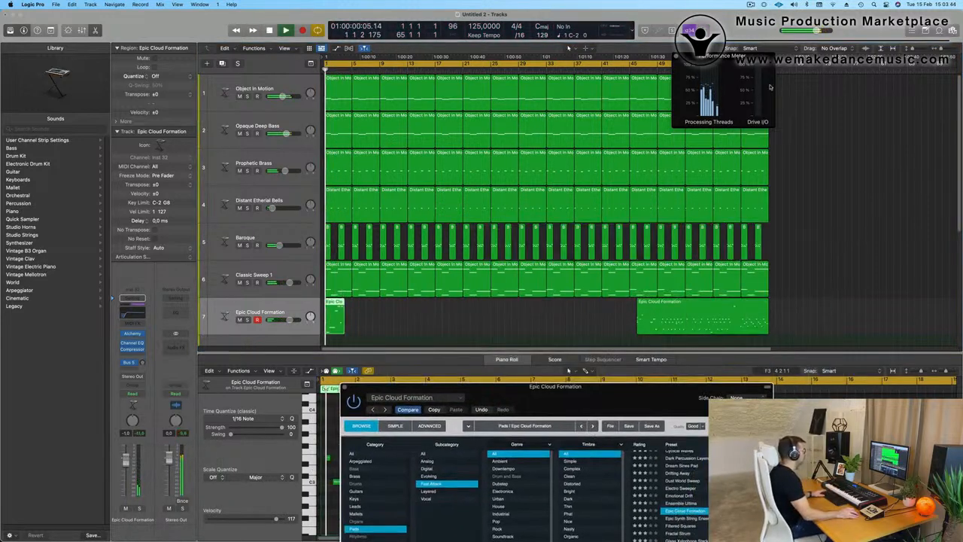
{"action": "left_click_drag", "start_coordinate": [725, 56], "coordinate": [470, 67]}
{"action": "key", "text": "space"}
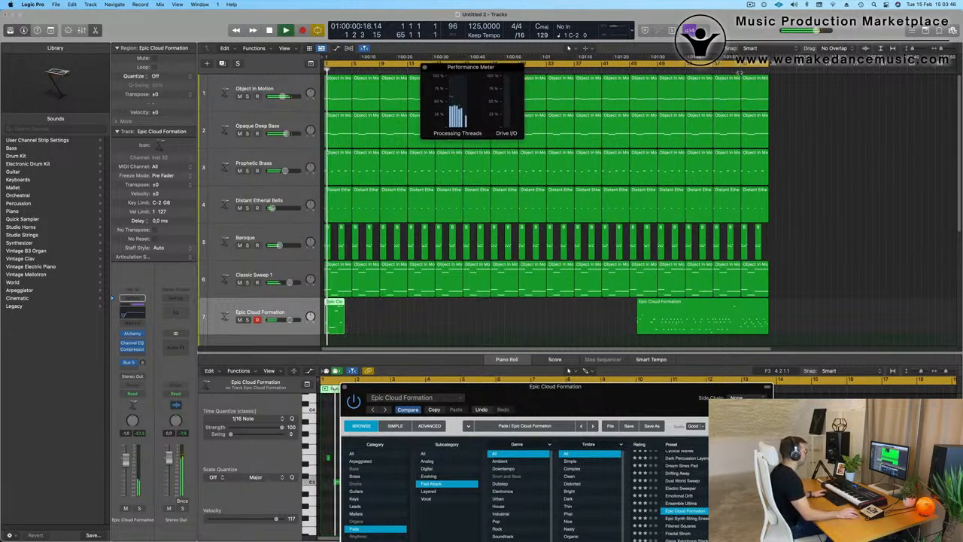
- Play the end of the long Epic Cloud Formation region, and view its notes in the piano roll with Alchemy moved aside
{"action": "left_click", "coordinate": [741, 70]}
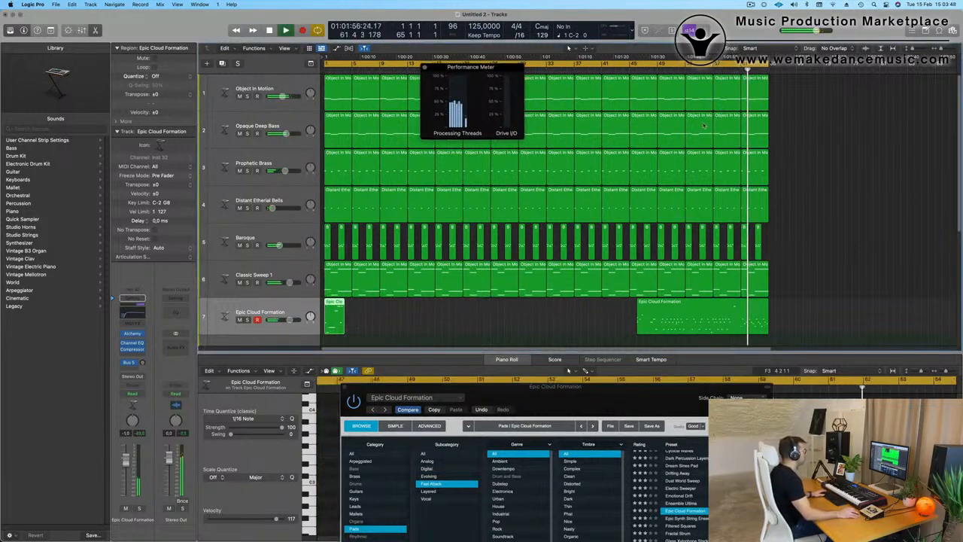
{"action": "left_click", "coordinate": [715, 315]}
{"action": "left_click_drag", "start_coordinate": [556, 386], "coordinate": [349, 470]}
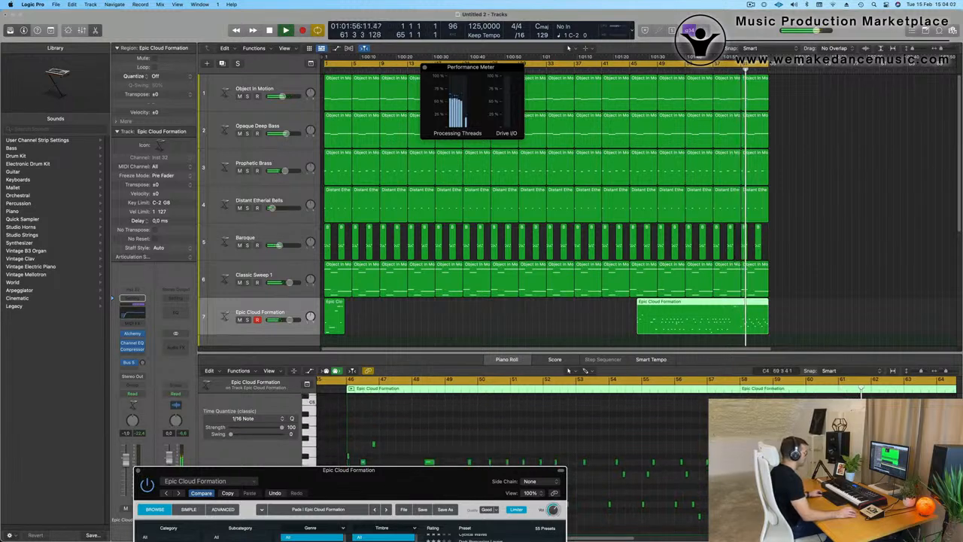
- Split the long Epic Cloud Formation region at bar 61, splitting any crossing notes, and delete the portion before the cut
{"action": "double_click", "coordinate": [743, 308], "text": "super"}
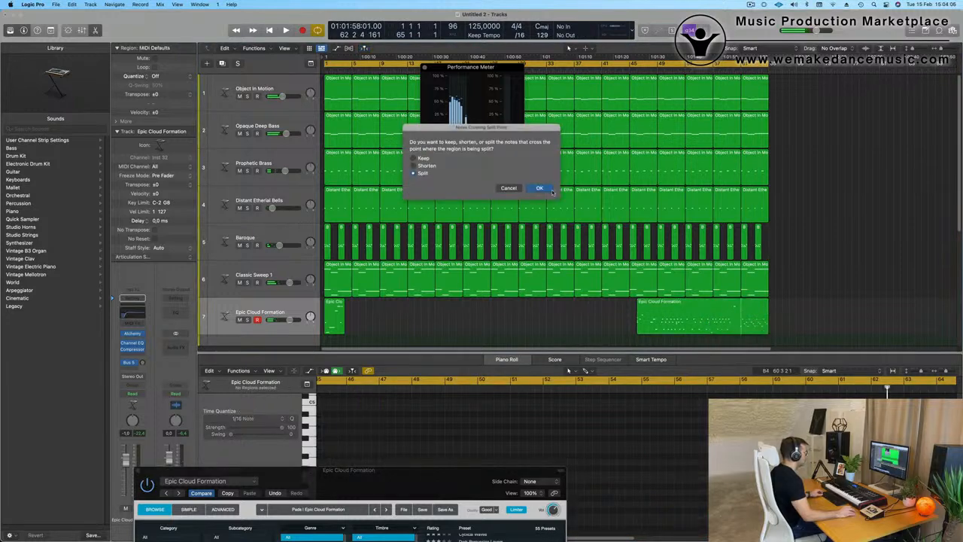
{"action": "left_click", "coordinate": [541, 189]}
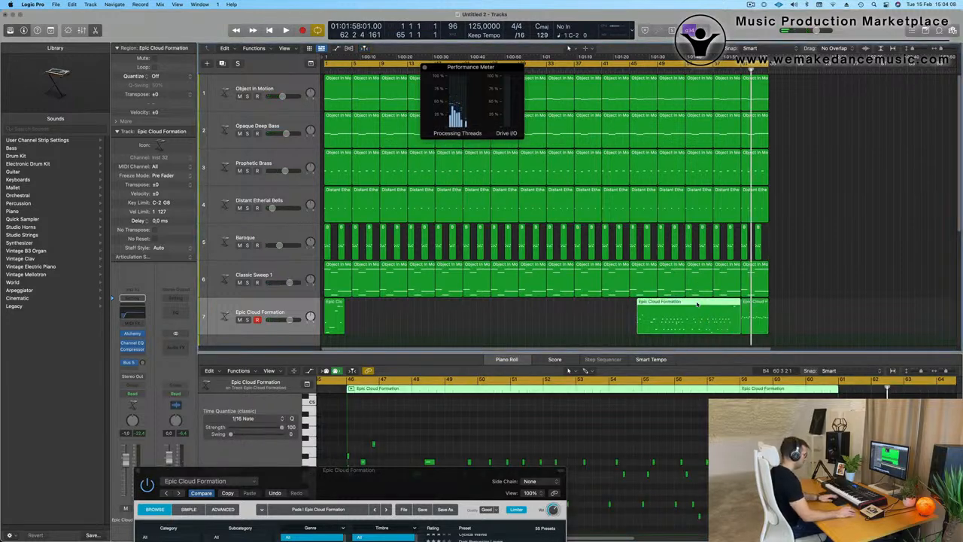
{"action": "key", "text": "Delete"}
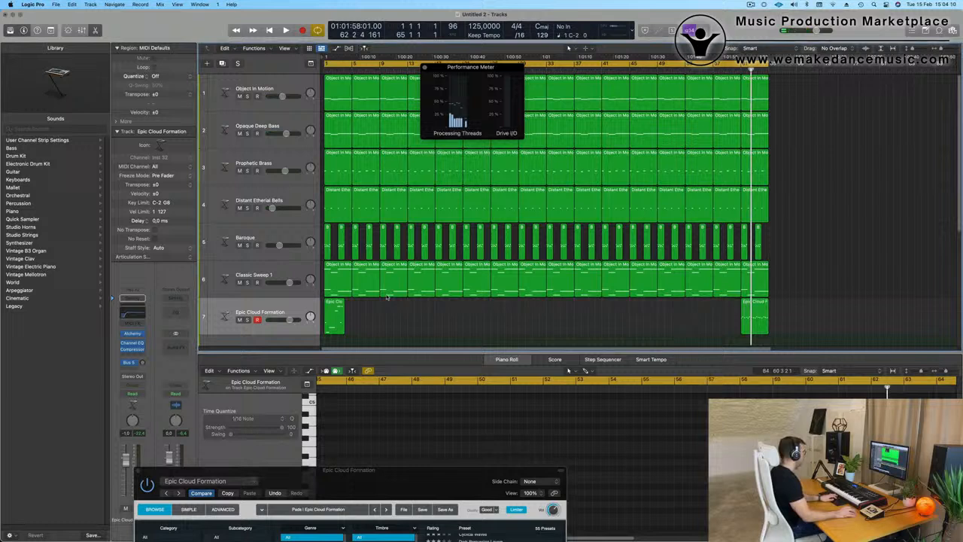
- Replace the short Epic Cloud Formation region at bar 1 with the remaining four-bar region, and play the song from the start
{"action": "left_click", "coordinate": [334, 318]}
{"action": "key", "text": "Delete"}
{"action": "left_click_drag", "start_coordinate": [761, 306], "coordinate": [345, 308]}
{"action": "key", "text": "Return"}
{"action": "key", "text": "space"}
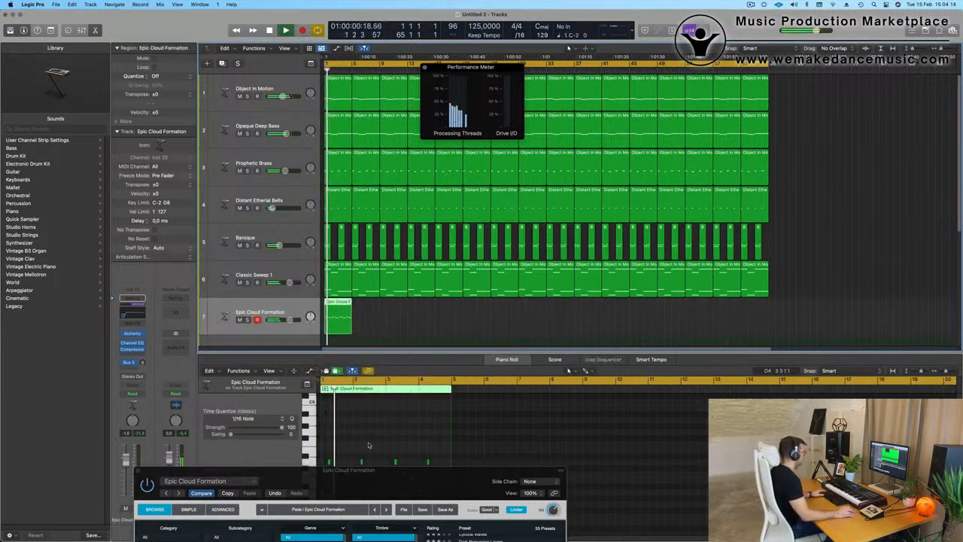
- Quantize the notes of the four-bar Epic Cloud Formation region to 1/16 Note
{"action": "scroll", "coordinate": [372, 443], "scroll_direction": "up", "scroll_amount": 3}
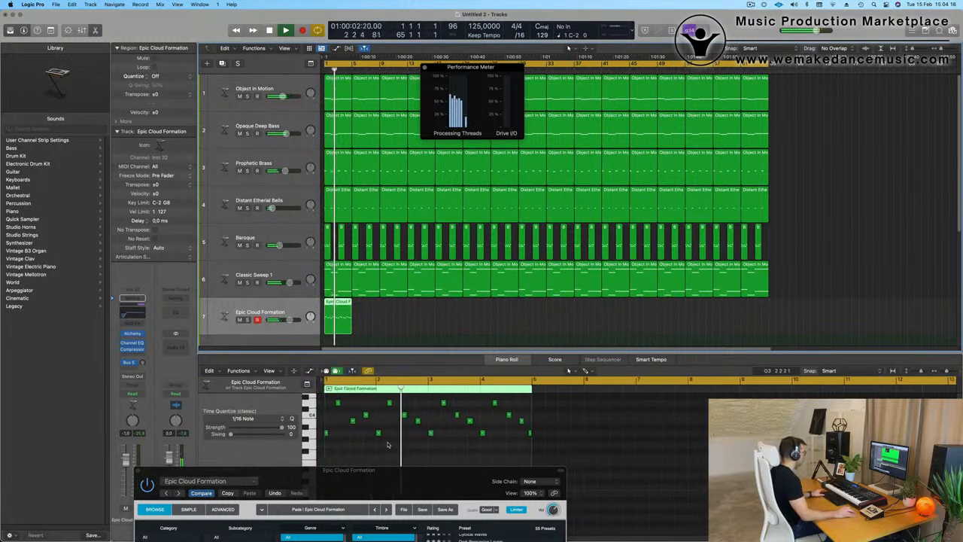
{"action": "key", "text": "space"}
{"action": "key", "text": "Return"}
{"action": "key", "text": "space"}
{"action": "key", "text": "space"}
{"action": "key", "text": "super+a"}
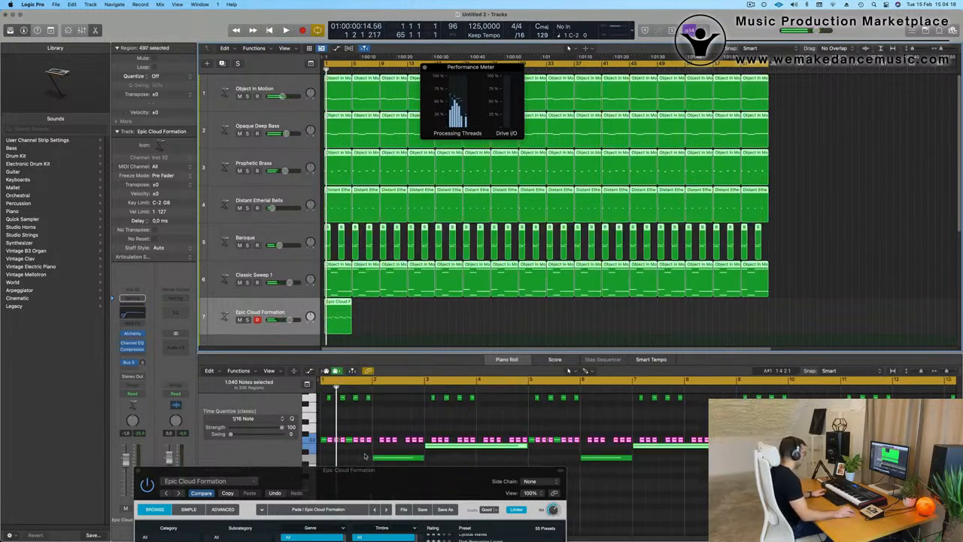
{"action": "left_click", "coordinate": [417, 327]}
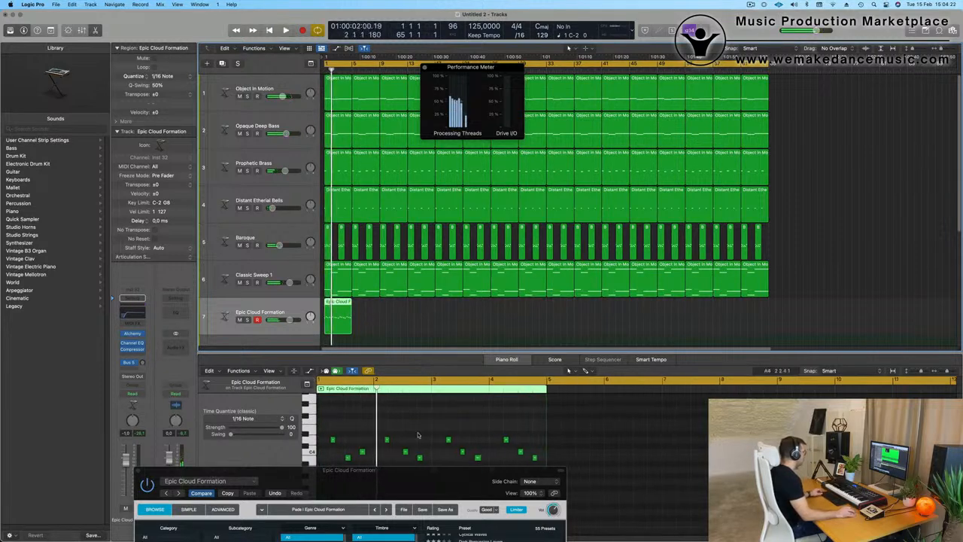
- Move the Alchemy window clear of the piano roll, and delete every Epic Cloud Formation note after the first bar
{"action": "left_click_drag", "start_coordinate": [423, 470], "coordinate": [844, 18]}
{"action": "key", "text": "space"}
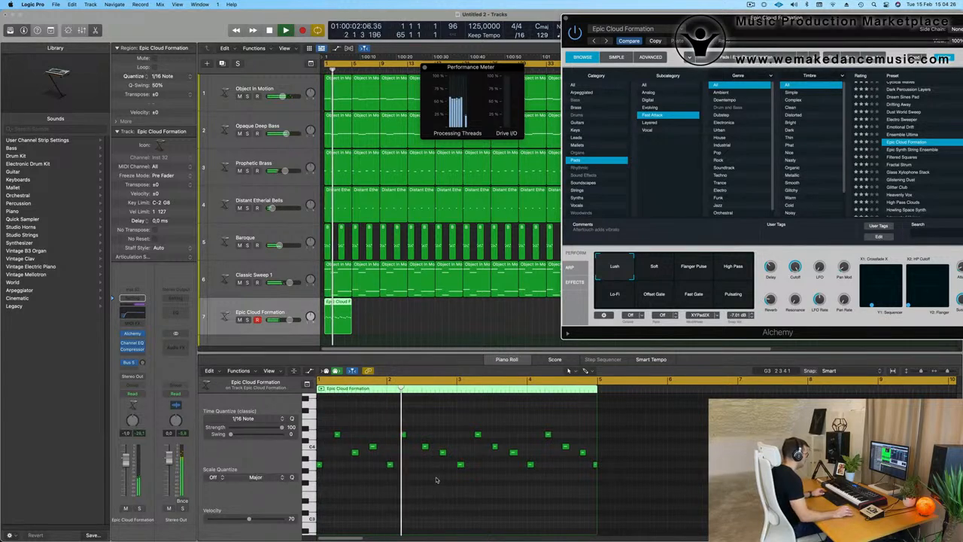
{"action": "key", "text": "space"}
{"action": "left_click_drag", "start_coordinate": [393, 422], "coordinate": [626, 510]}
{"action": "key", "text": "Delete"}
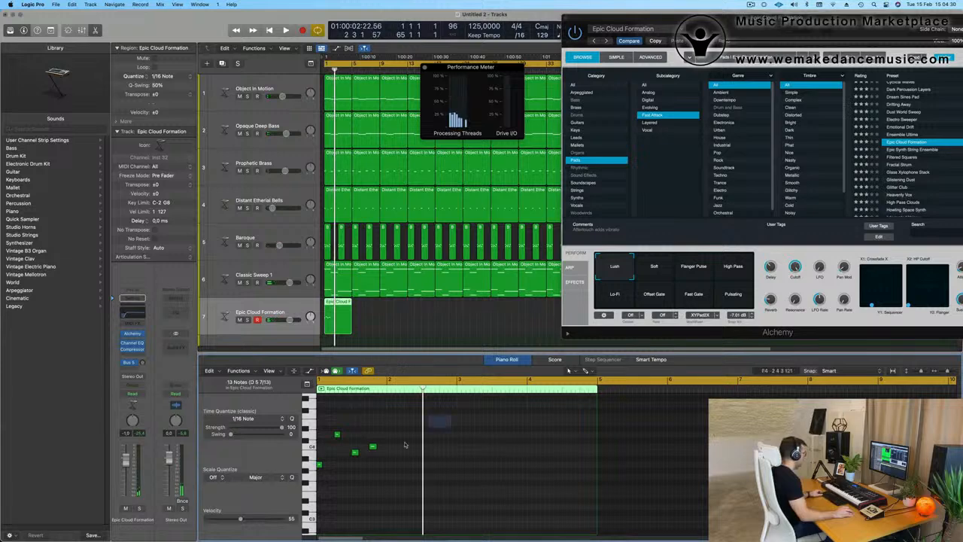
- Fill bars 2 to 4 of the Epic Cloud Formation region with copies of the first bar's notes, and play the result
{"action": "left_click_drag", "start_coordinate": [426, 416], "coordinate": [463, 467]}
{"action": "key", "text": "space"}
{"action": "key", "text": "space"}
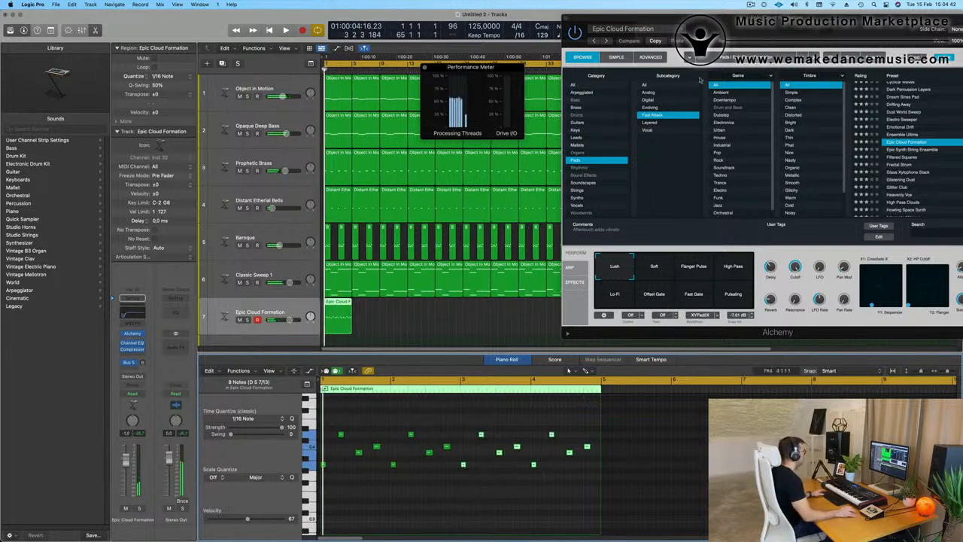
- Repeat the four-bar Epic Cloud Formation region up to bar 65, with the Alchemy window moved off the arrangement
{"action": "scroll", "coordinate": [429, 323], "scroll_direction": "down", "scroll_amount": 3}
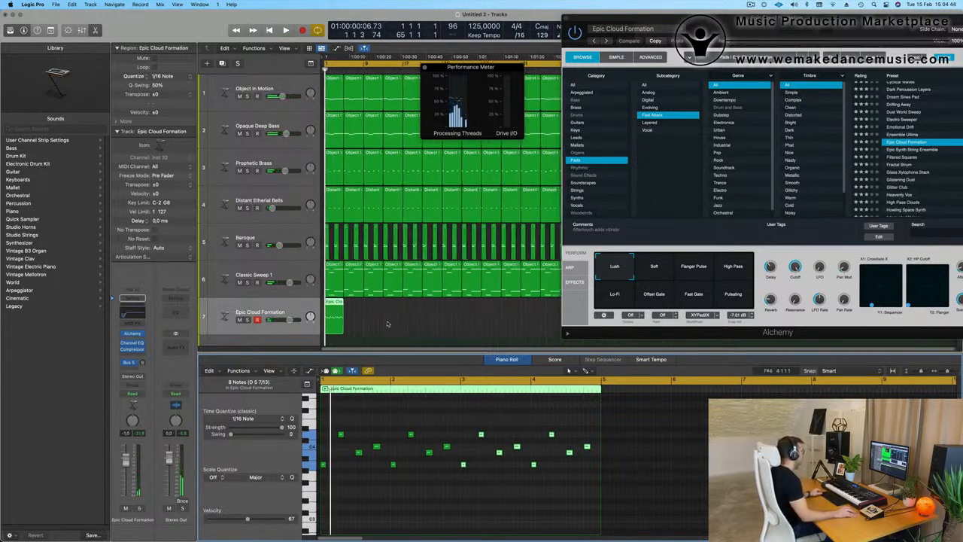
{"action": "left_click_drag", "start_coordinate": [727, 29], "coordinate": [961, 144]}
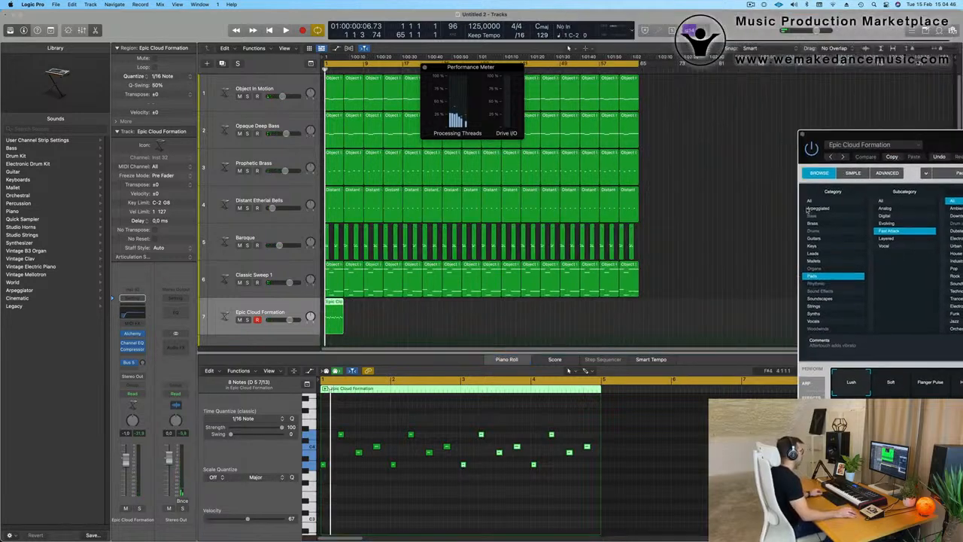
{"action": "left_click_drag", "start_coordinate": [397, 315], "coordinate": [319, 325]}
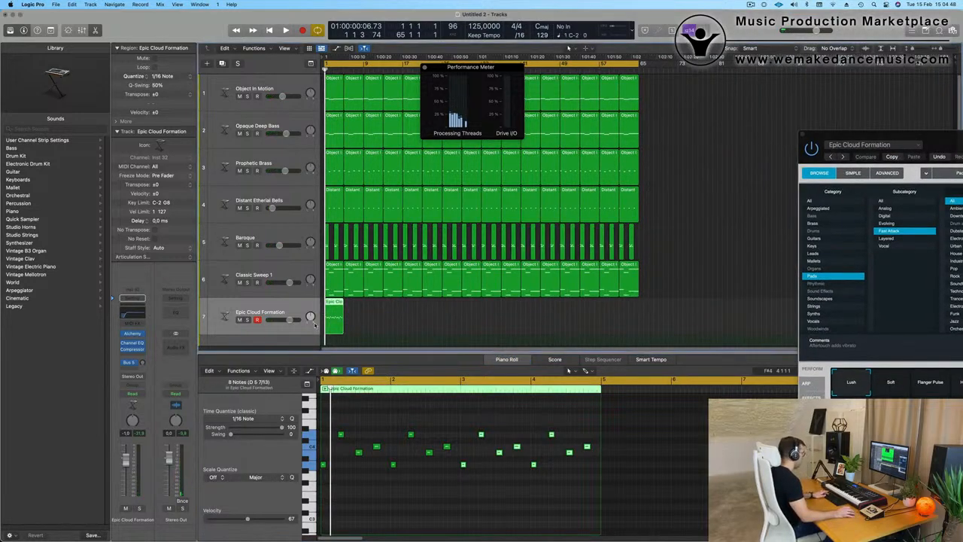
{"action": "key", "text": "super+r"}
{"action": "key", "text": "super+r"}
{"action": "key", "text": "super+r"}
{"action": "key", "text": "super+r"}
{"action": "key", "text": "super+r"}
{"action": "key", "text": "super+r"}
{"action": "key", "text": "super+r"}
{"action": "key", "text": "super+r"}
{"action": "key", "text": "super+r"}
{"action": "key", "text": "super+r"}
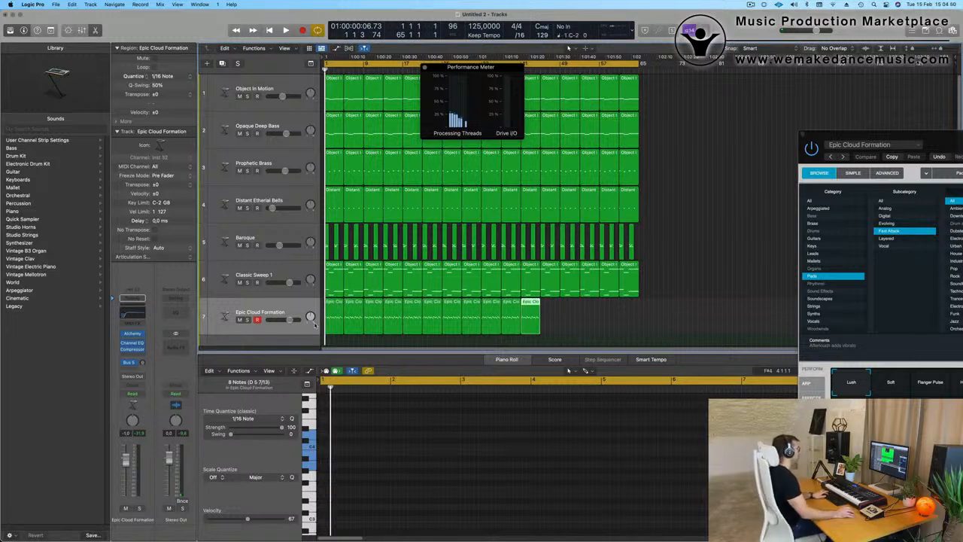
{"action": "key", "text": "super+r"}
{"action": "key", "text": "super+r"}
{"action": "key", "text": "super+r"}
{"action": "key", "text": "super+r"}
{"action": "key", "text": "super+r"}
- Play the song from the start with the Baroque and Classic Sweep 1 tracks muted
{"action": "key", "text": "space"}
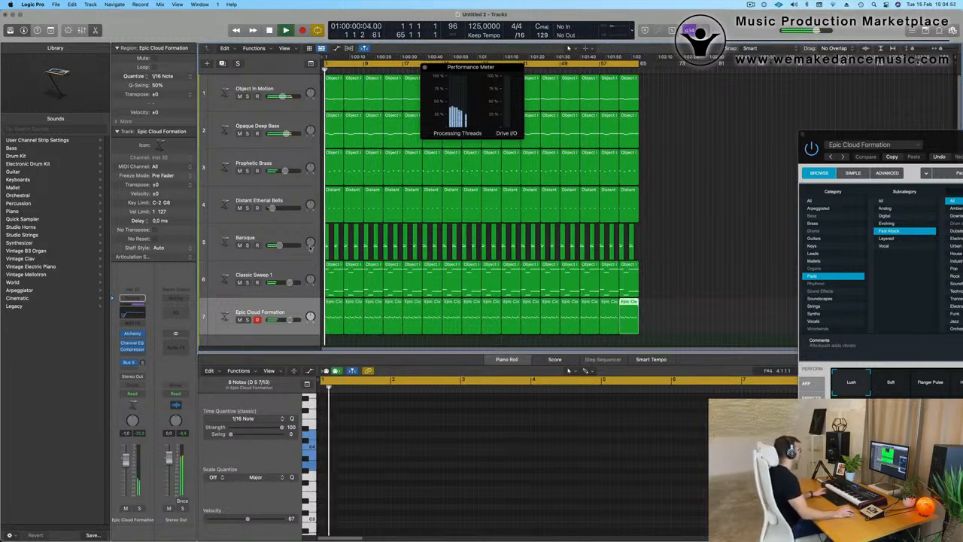
{"action": "left_click", "coordinate": [240, 244]}
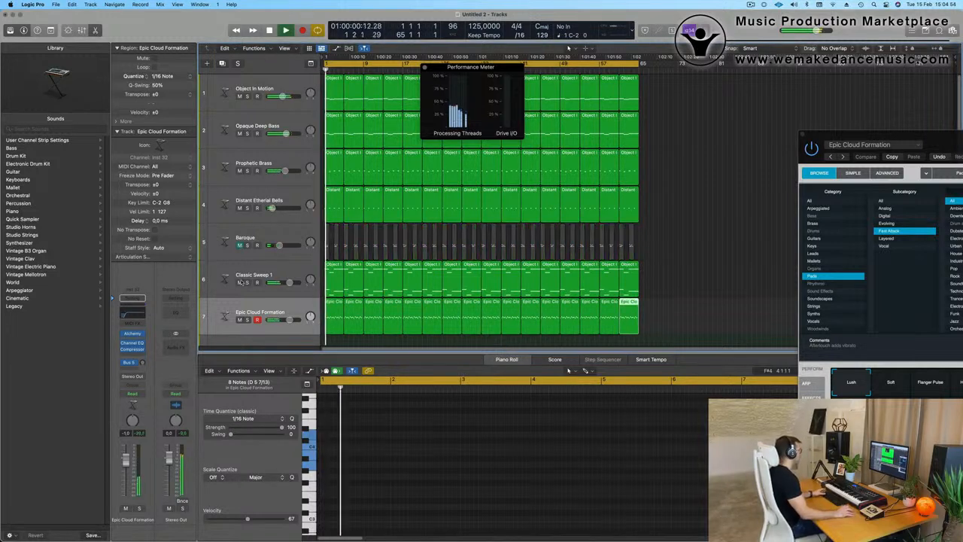
{"action": "left_click", "coordinate": [240, 283]}
- Switch Alchemy to the Soft snapshot, set the Epic Cloud Formation channel volume to 0.6, and turn up Alchemy's output volume
{"action": "left_click_drag", "start_coordinate": [805, 130], "coordinate": [425, 99]}
{"action": "left_click", "coordinate": [515, 358]}
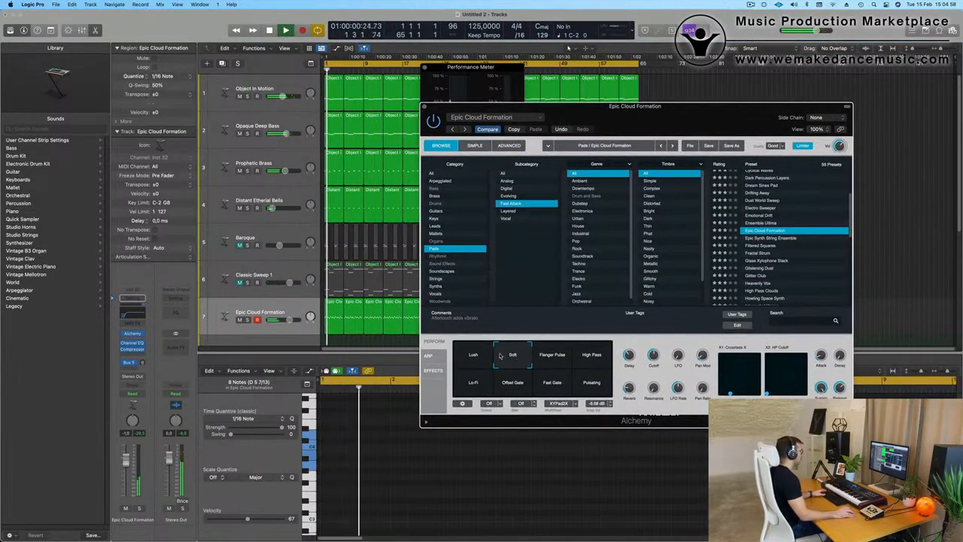
{"action": "left_click", "coordinate": [285, 30]}
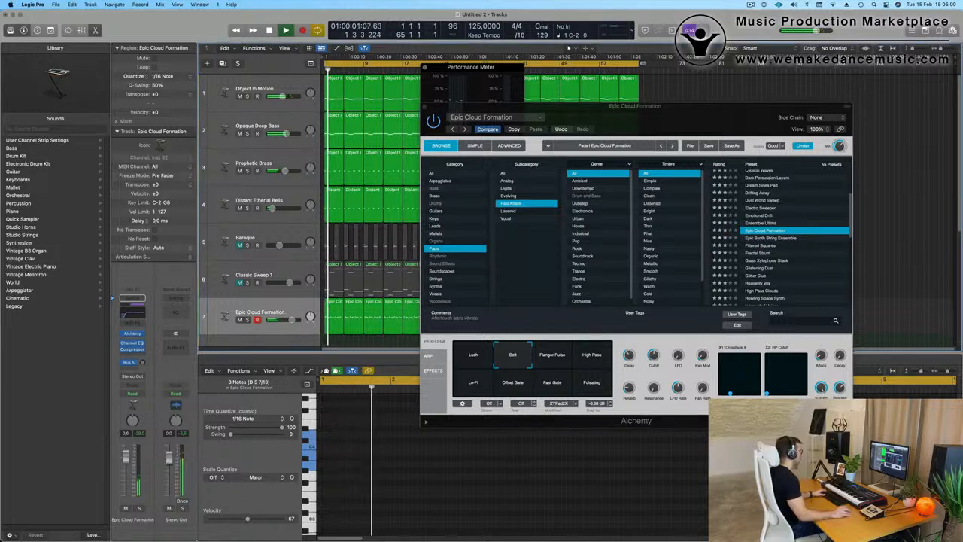
{"action": "left_click", "coordinate": [285, 30]}
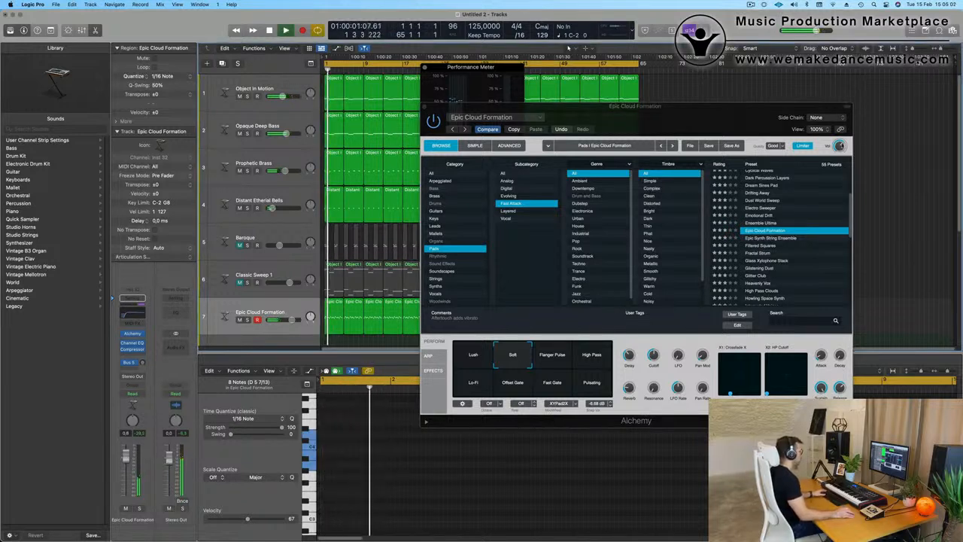
{"action": "left_click", "coordinate": [840, 146]}
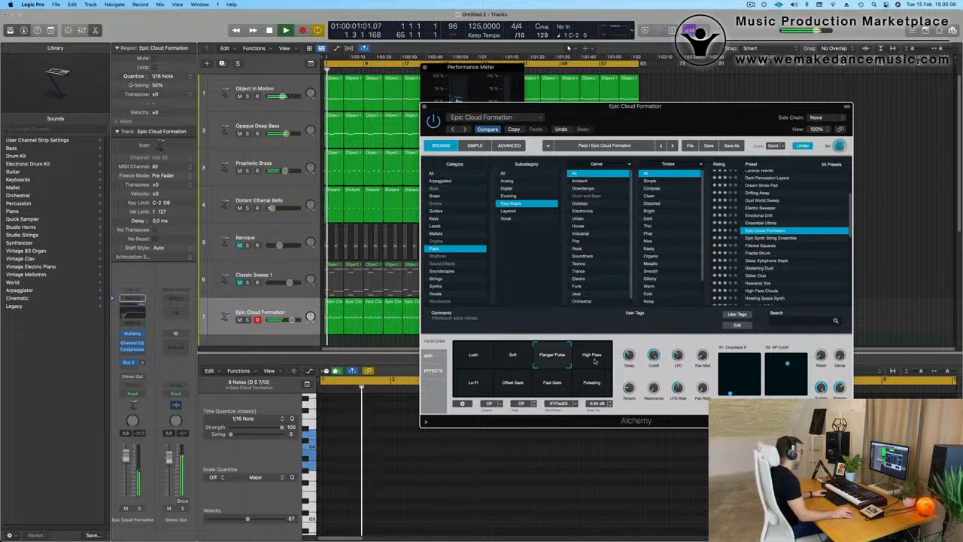
- Audition Alchemy's Pulsating, Fast Gate, Offset Gate and Lo-Fi snapshots during playback, and return to Soft
{"action": "left_click", "coordinate": [591, 384]}
{"action": "left_click", "coordinate": [551, 390]}
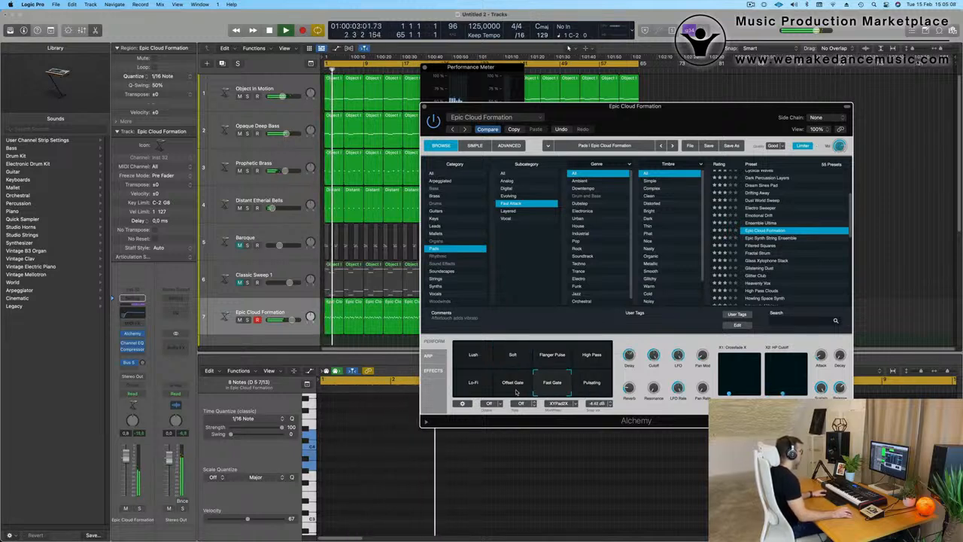
{"action": "left_click", "coordinate": [507, 389]}
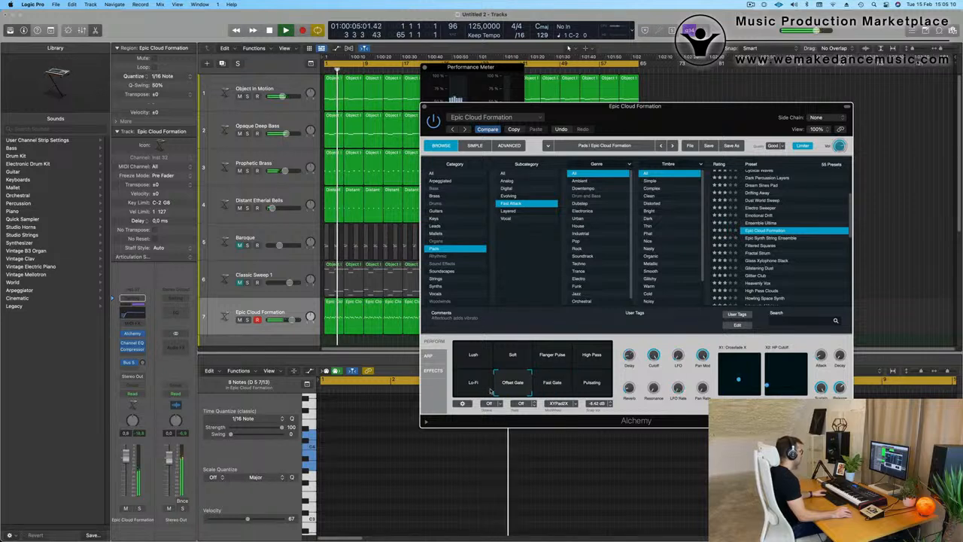
{"action": "left_click", "coordinate": [475, 389]}
{"action": "left_click", "coordinate": [527, 354]}
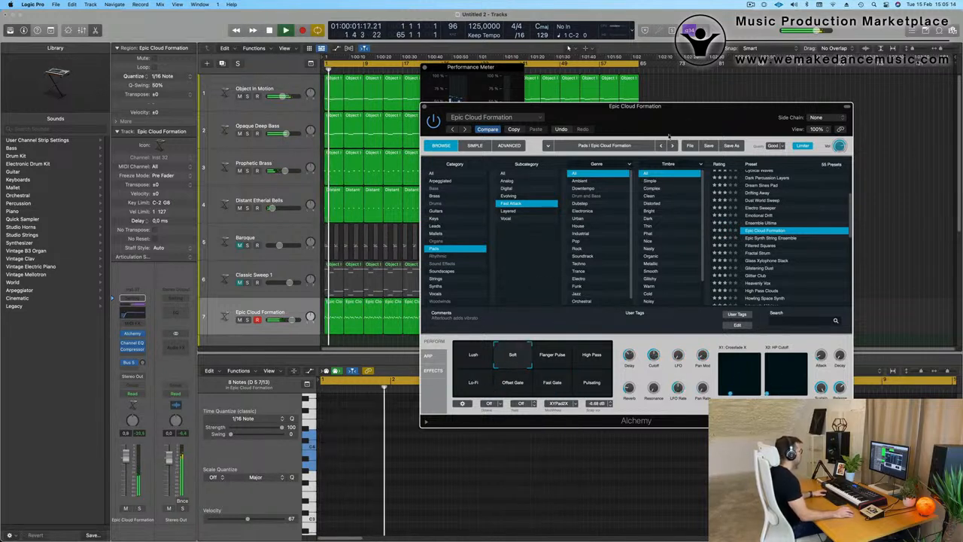
- Shift the Alchemy window slightly and set the Soft snapshot's Cutoff to about 36%
{"action": "left_click_drag", "start_coordinate": [689, 118], "coordinate": [709, 126]}
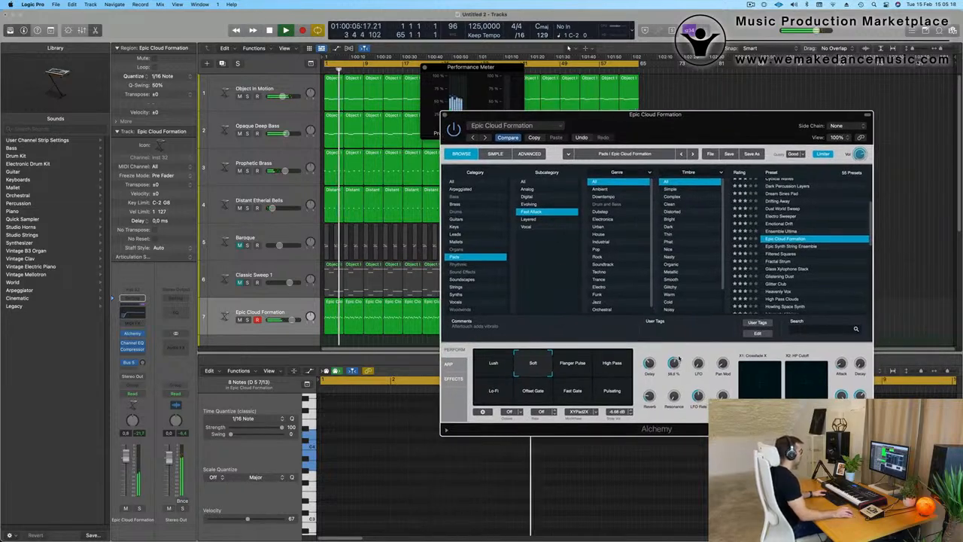
{"action": "left_click", "coordinate": [751, 5]}
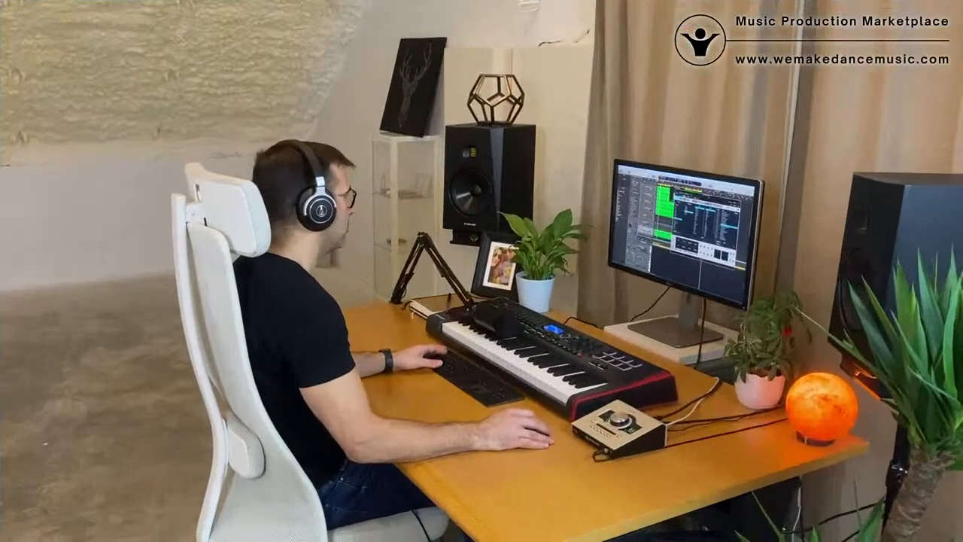